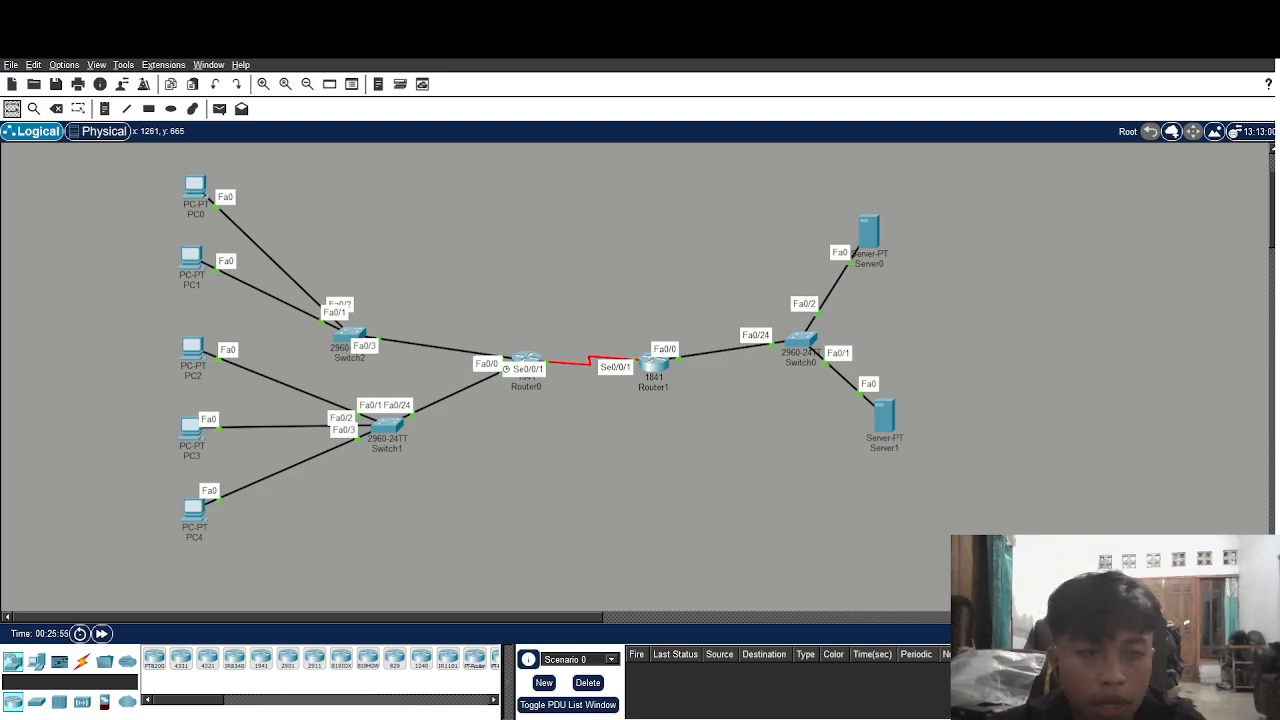
Bring up two PCs' Desktop windows side by side, briefly opening and closing the router CLI
key(alt+Tab)
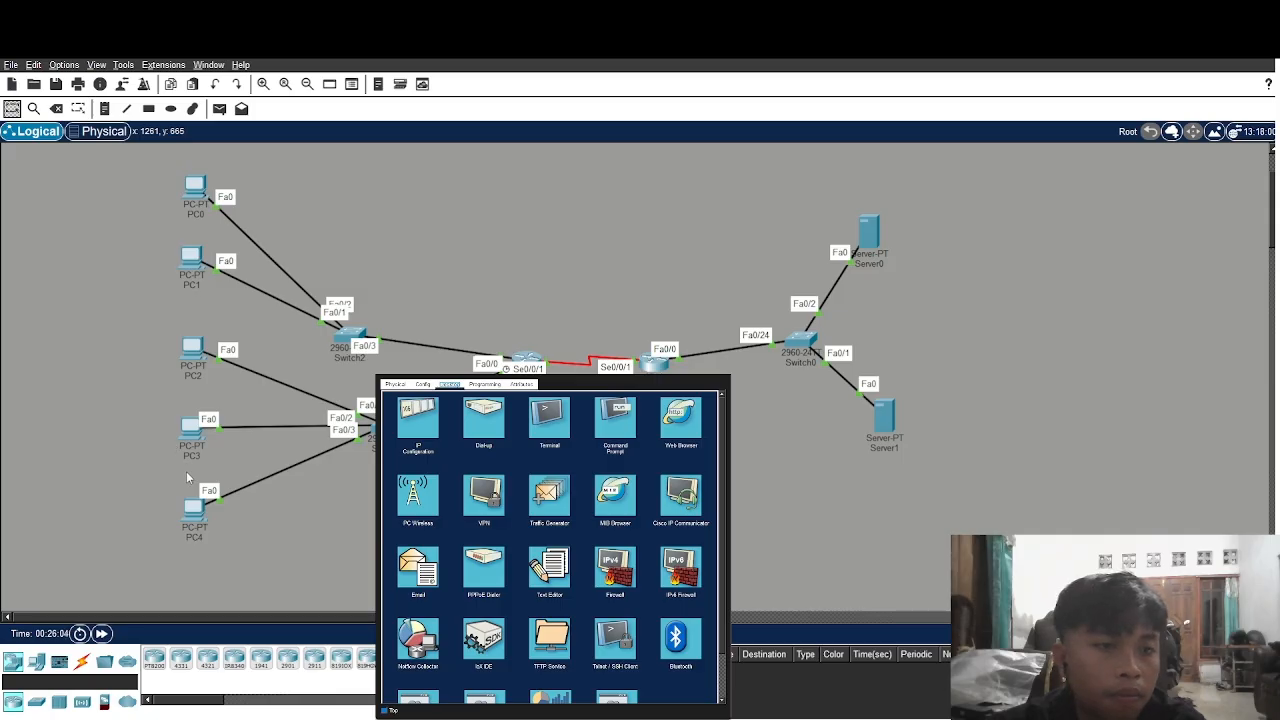
click(193, 527)
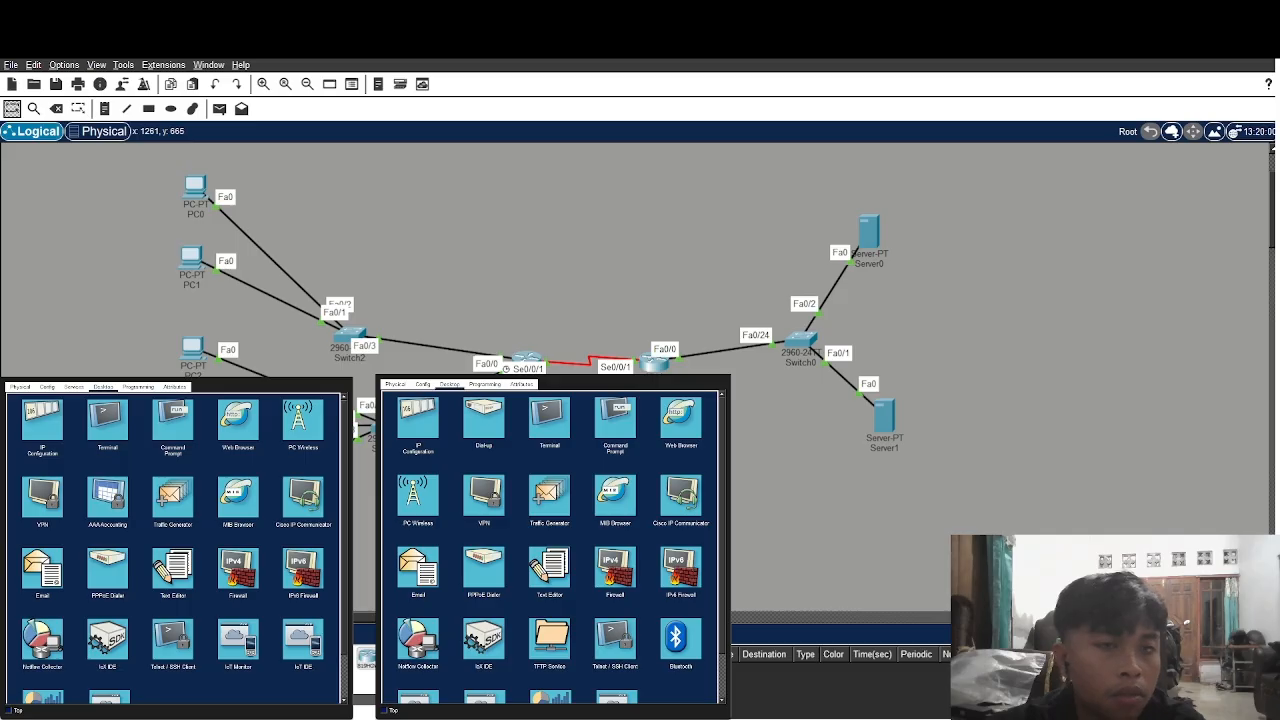
key(alt+Tab)
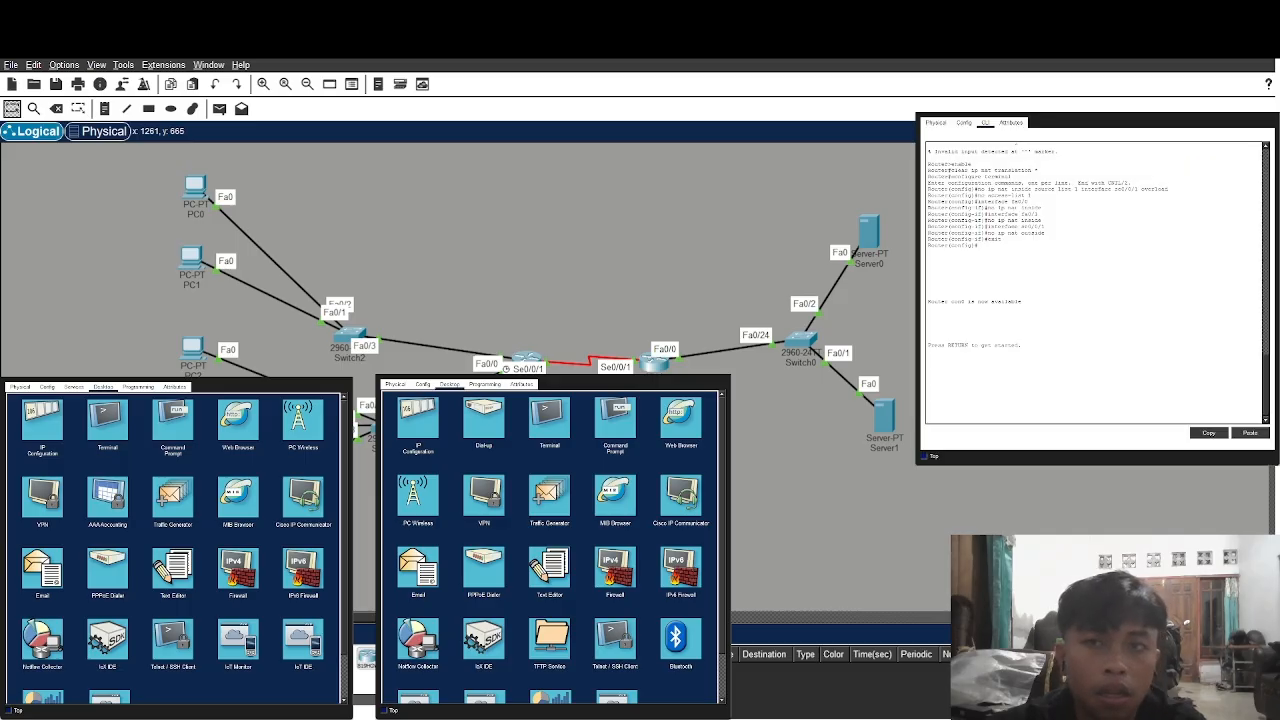
key(alt+F4)
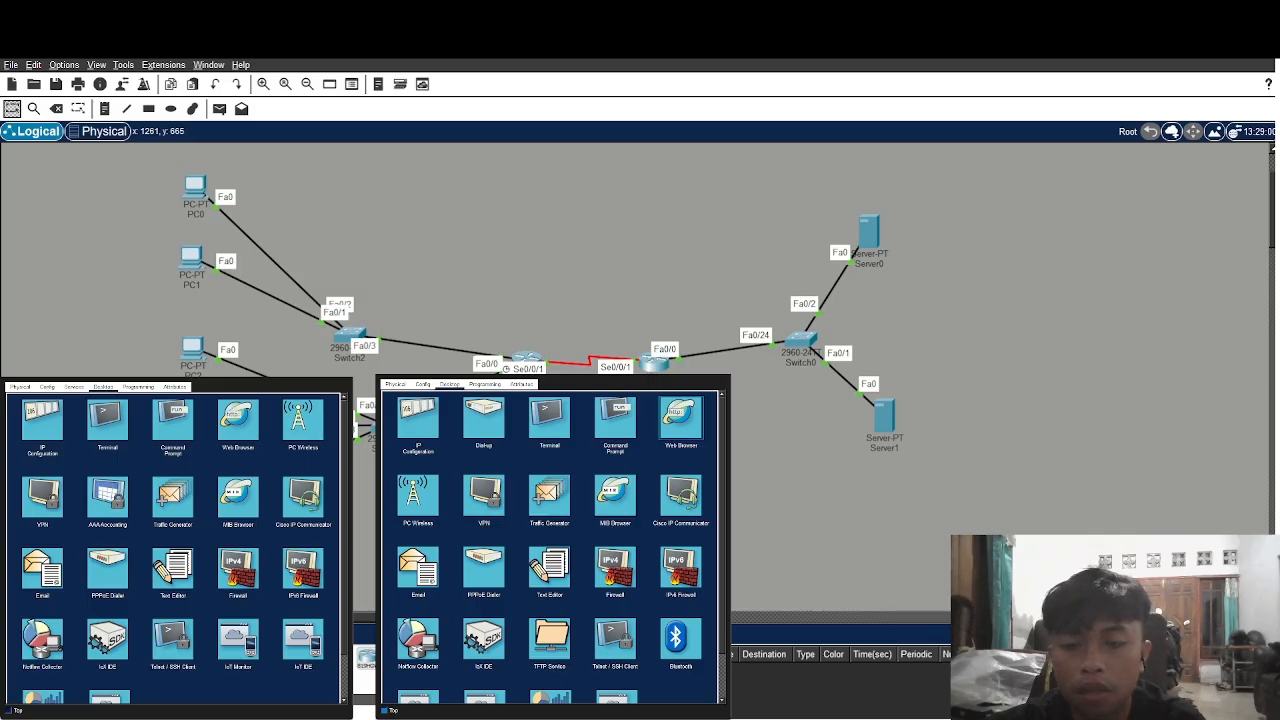
Browse to 192.168.20.5 in the PC's Web Browser to load the welcome page
click(681, 417)
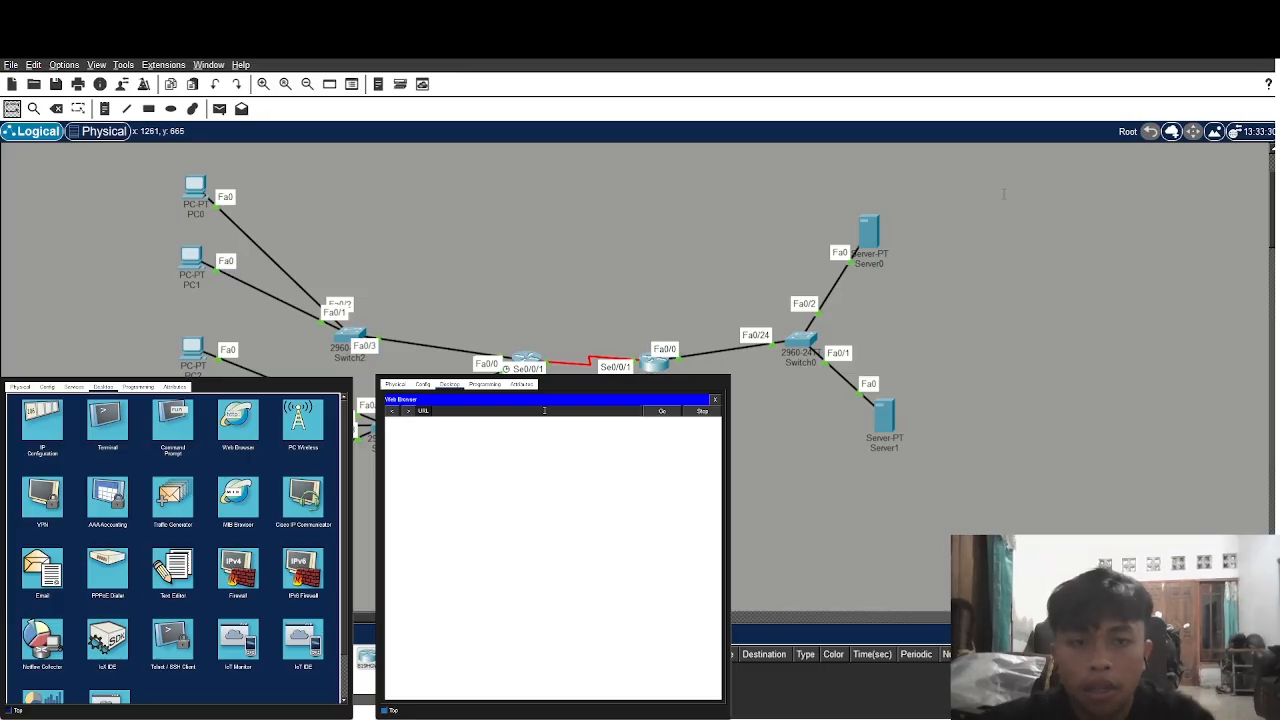
text(192)
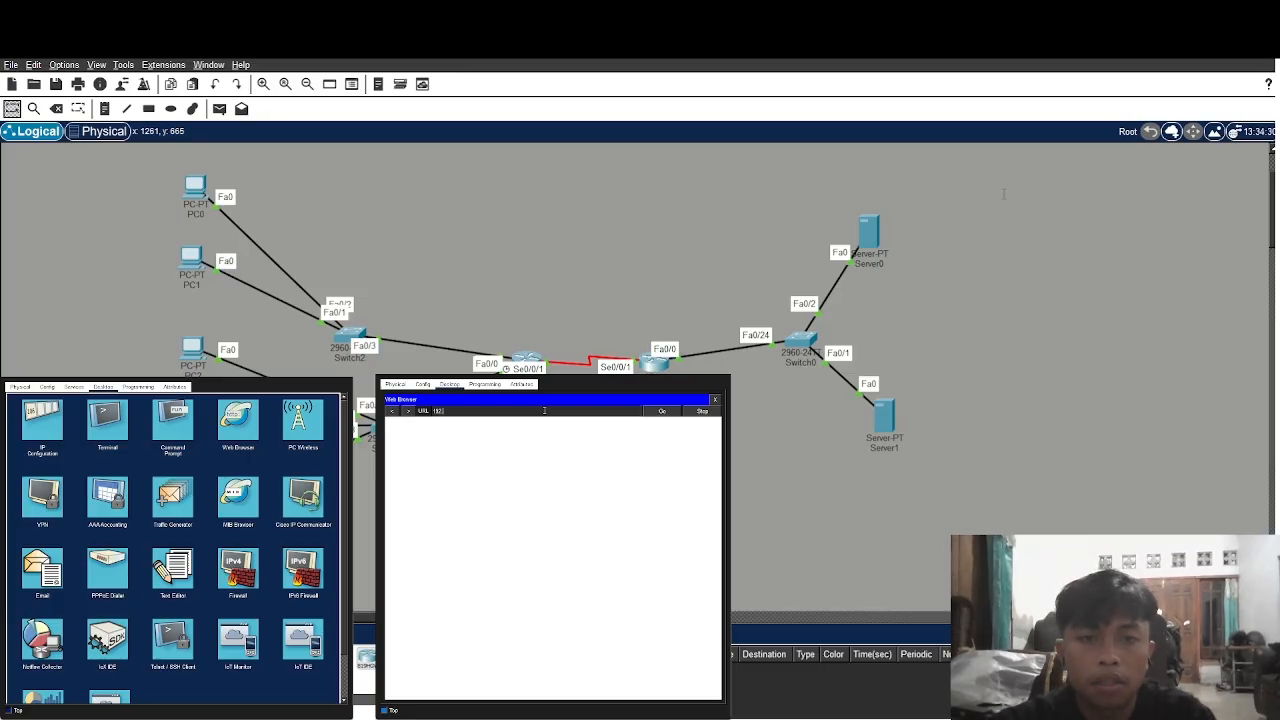
text(.168.20)
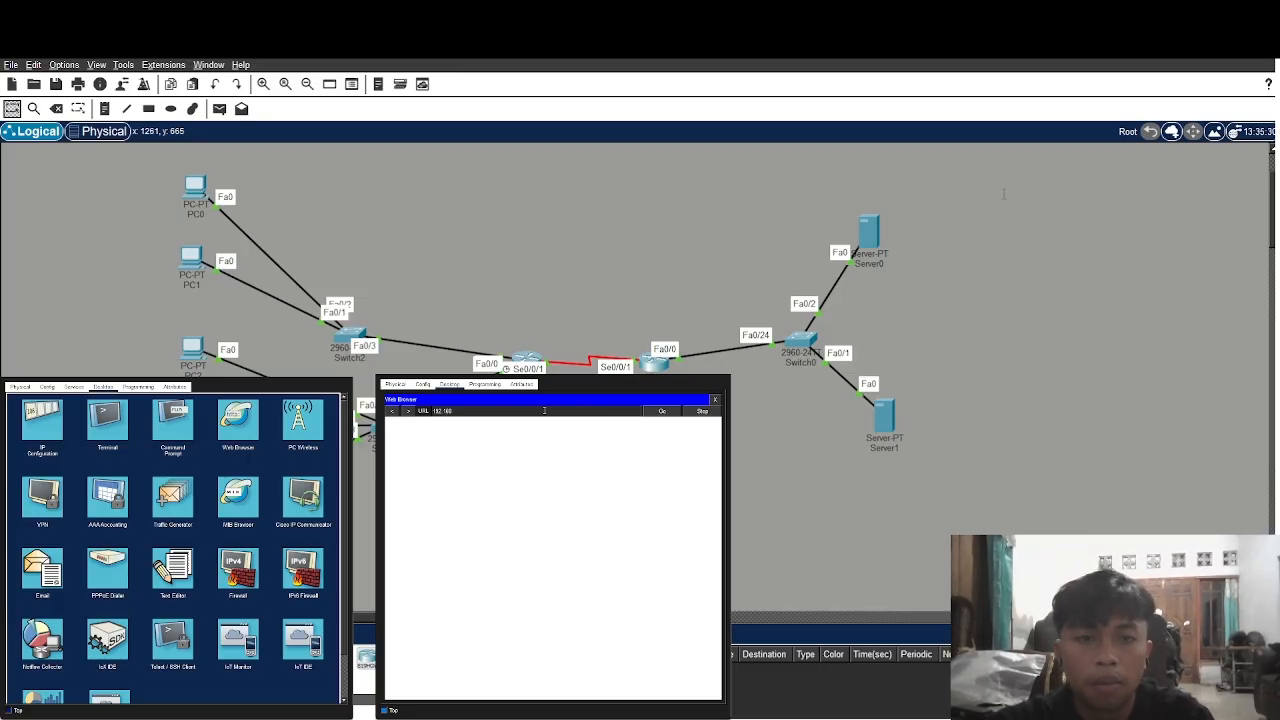
text(.5)
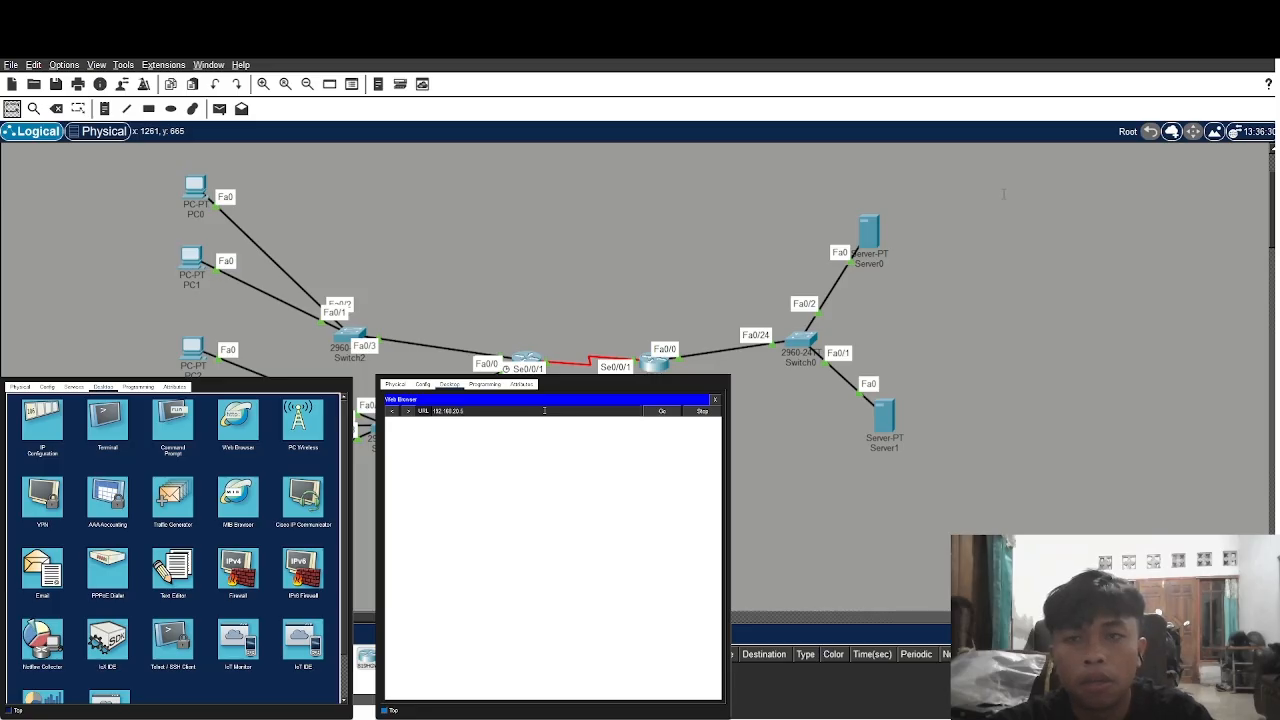
click(652, 412)
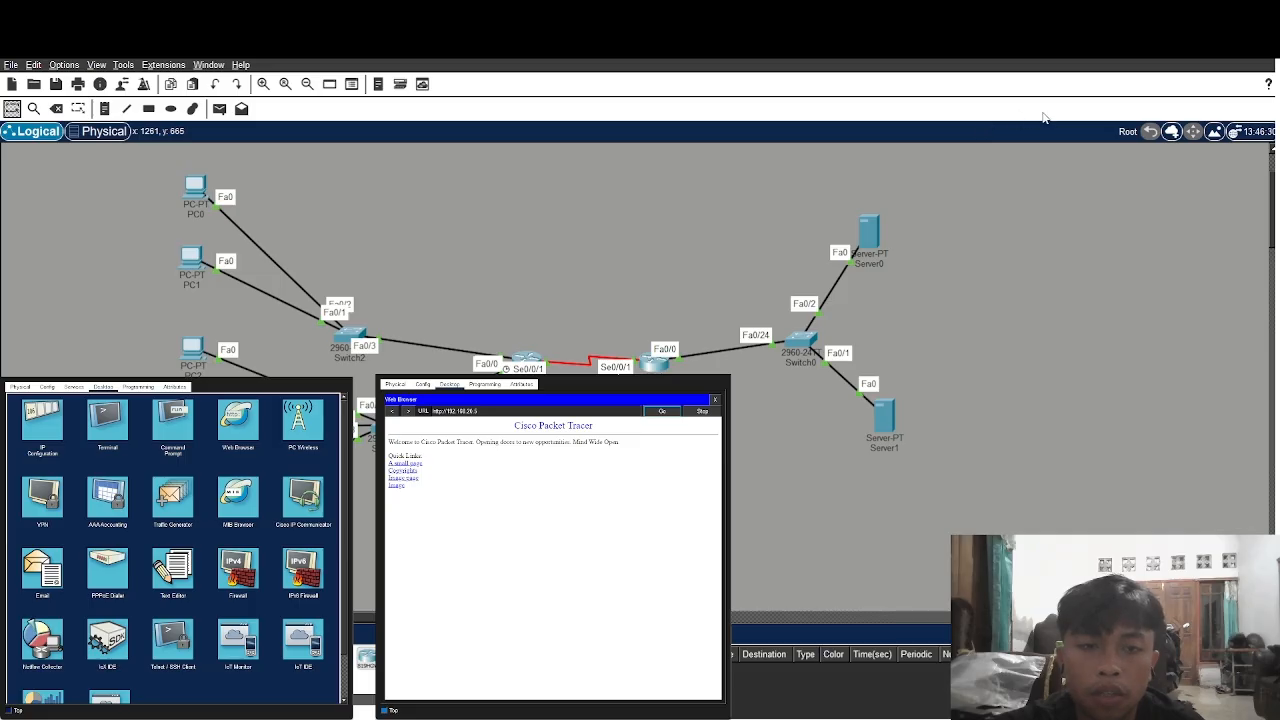
Close the PC's Web Browser window
click(1120, 118)
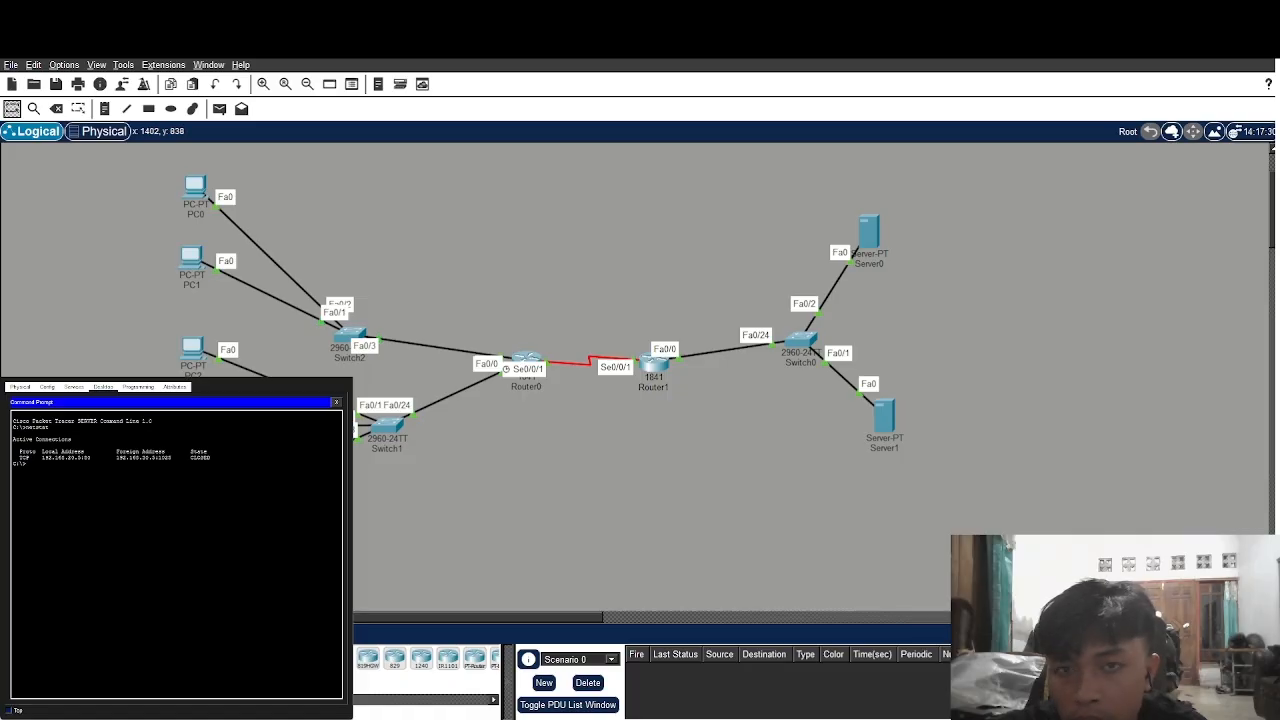
Reload 192.168.20.5 in the PC browser and run netstat on the server to see the new session
click(606, 686)
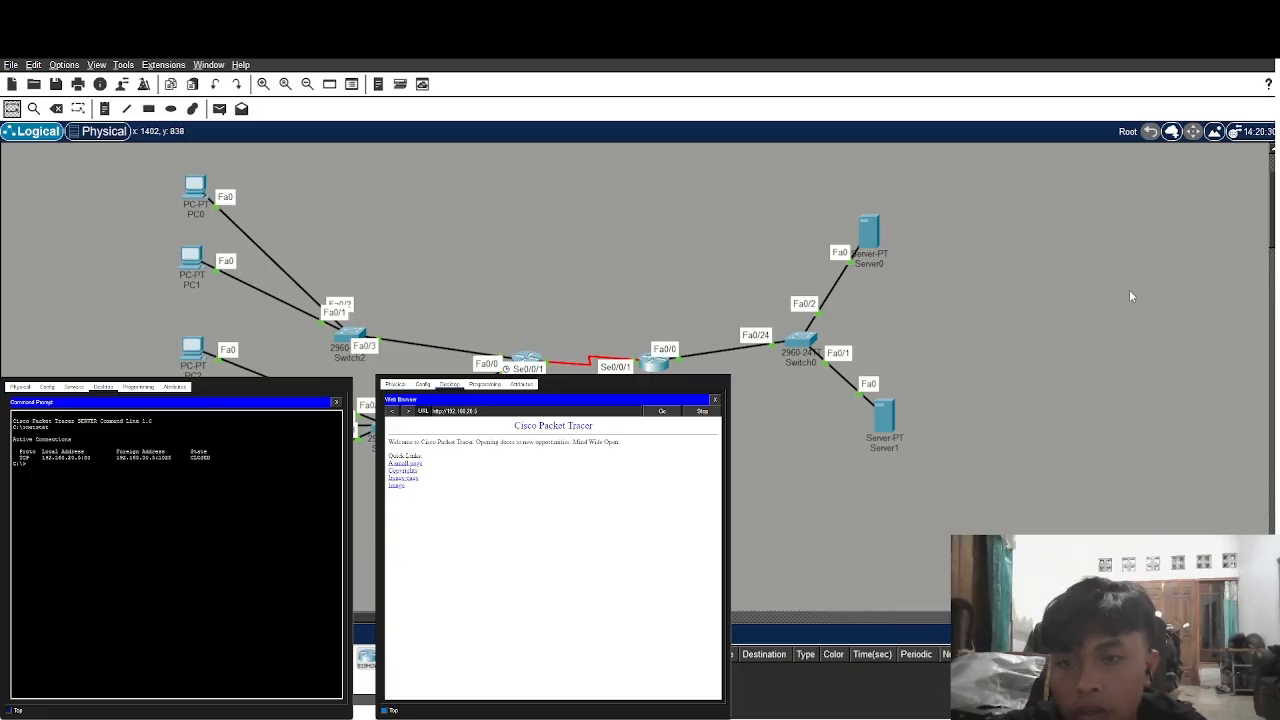
click(662, 411)
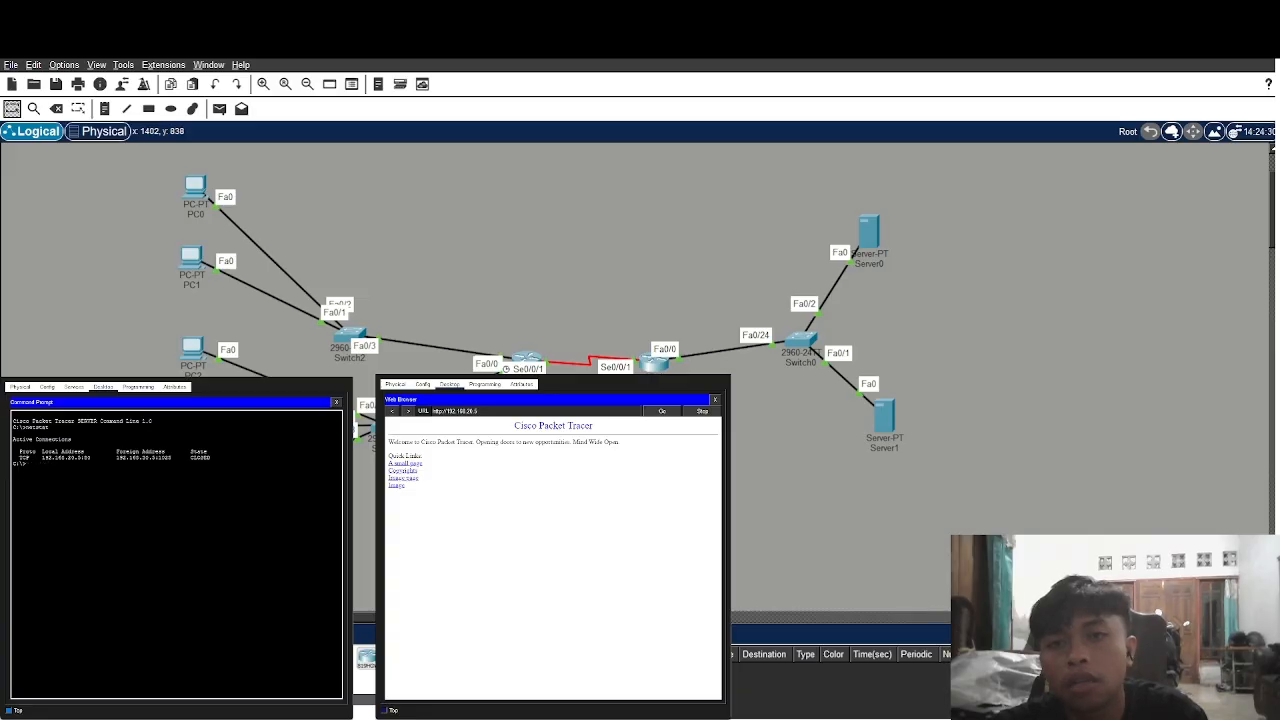
text(netstat)
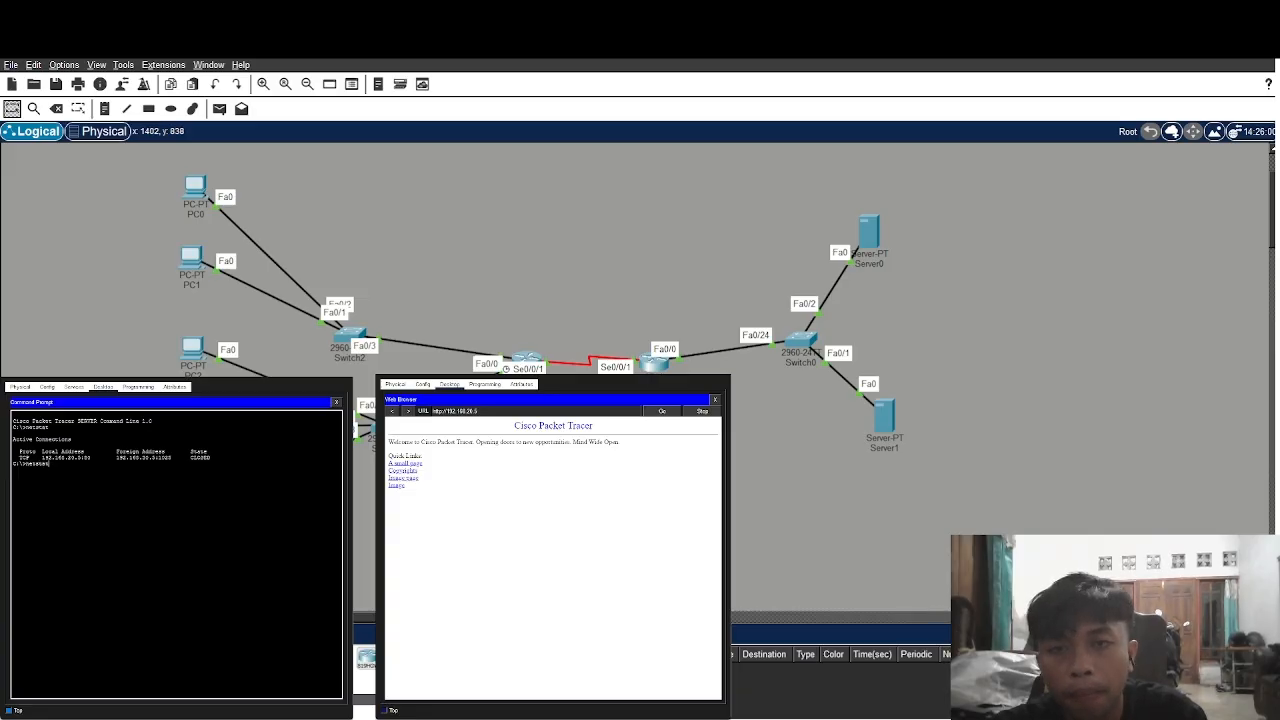
key(Return)
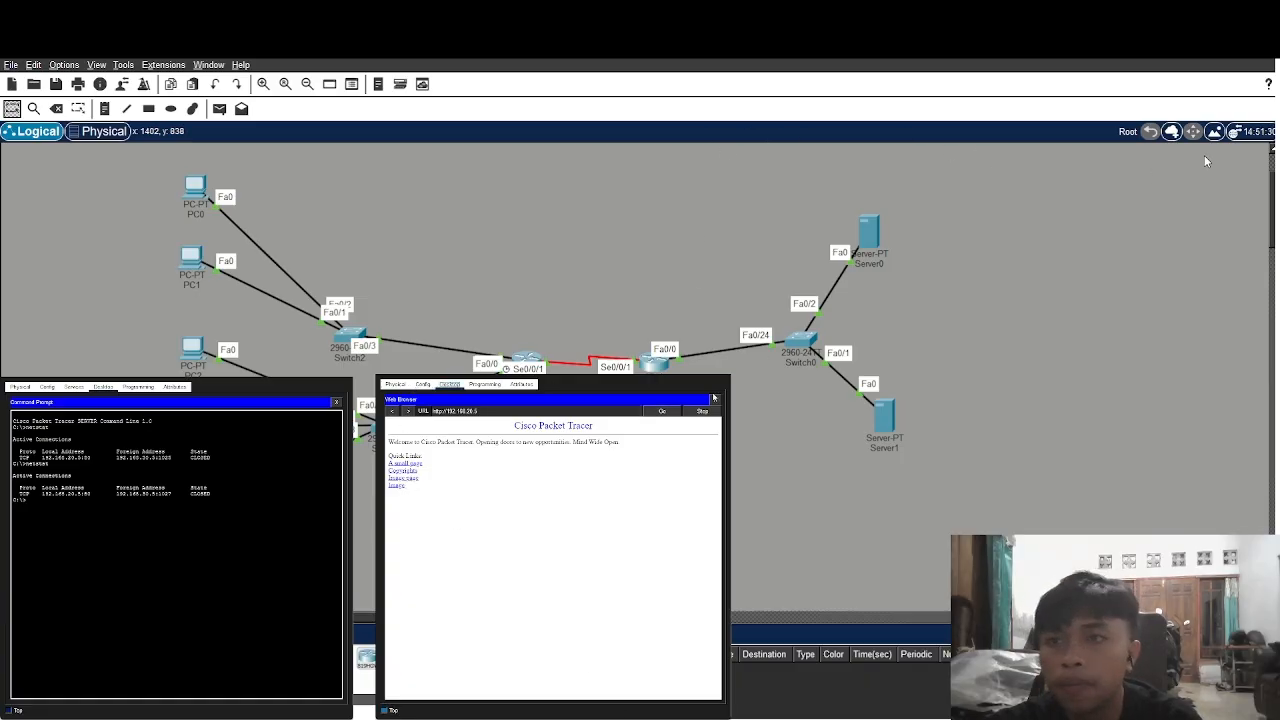
Close the browser and review the PC's static IP Configuration, then close that panel
click(713, 398)
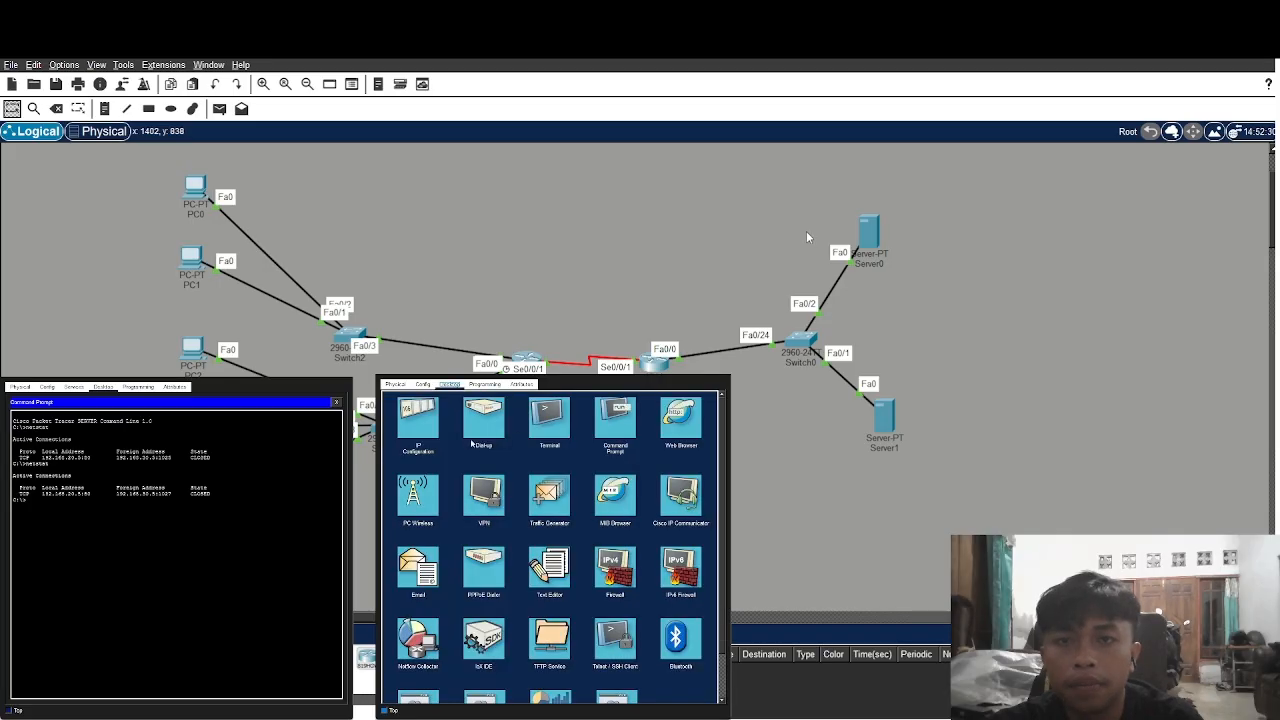
click(418, 420)
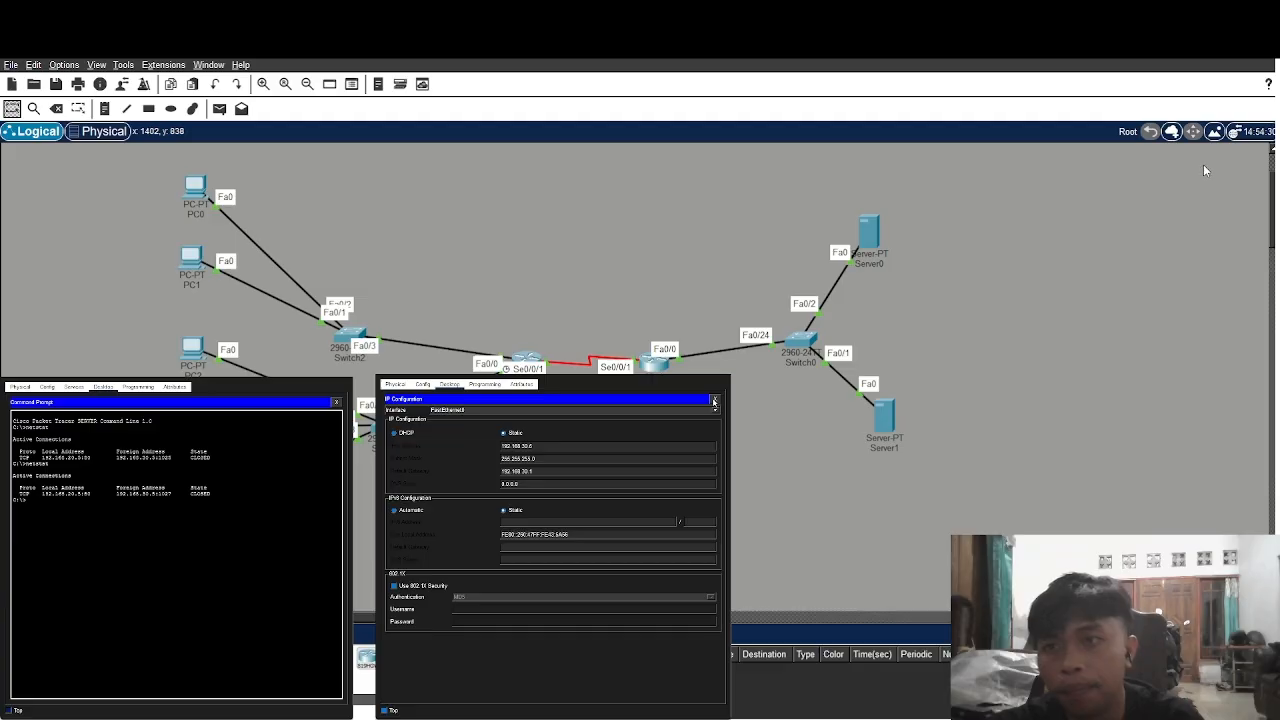
click(714, 398)
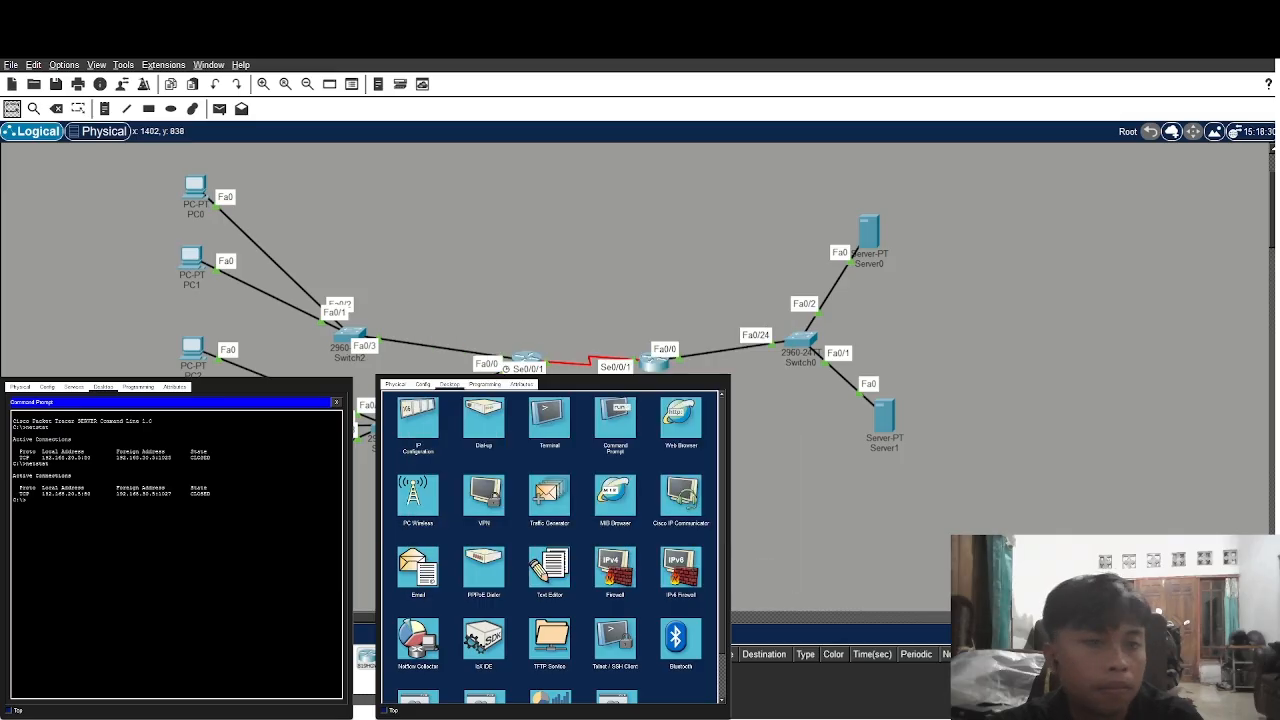
Bring up the router CLI, narrow its window, and get fresh Router> prompts
key(alt+Tab)
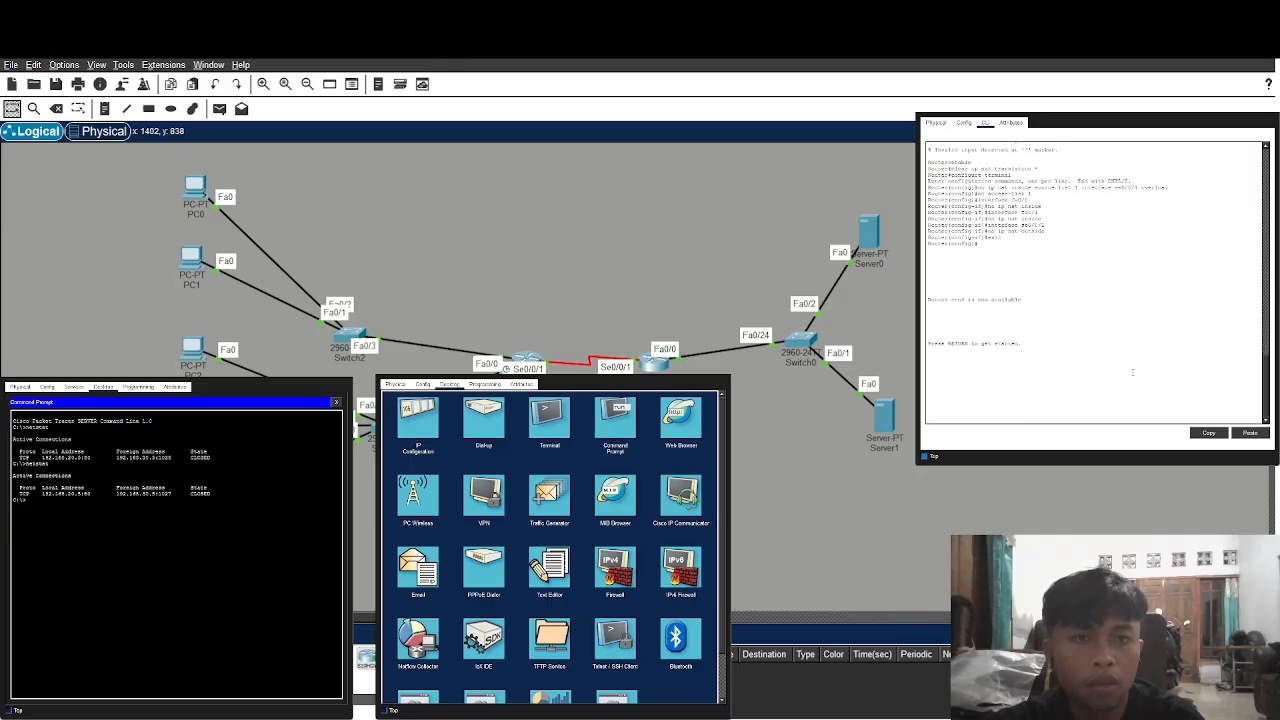
key(Return)
key(Return)
key(Return)
key(Return)
key(Return)
key(Return)
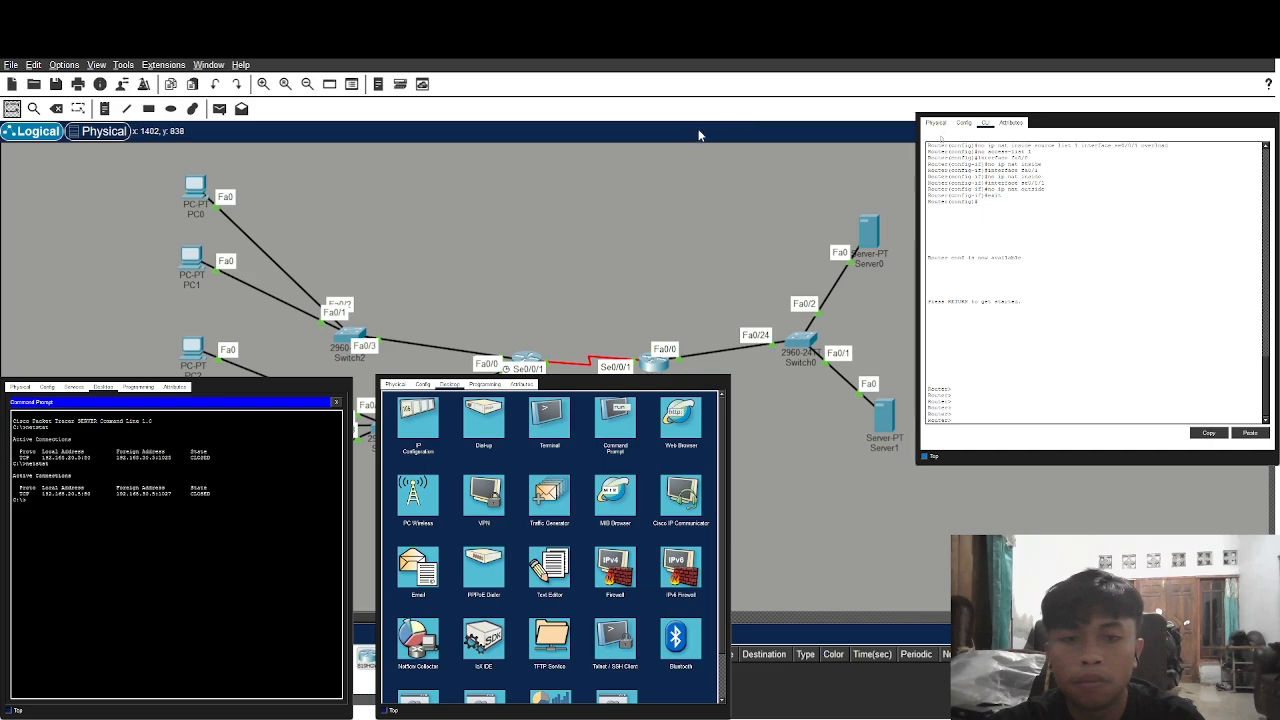
drag(668, 138, 838, 131)
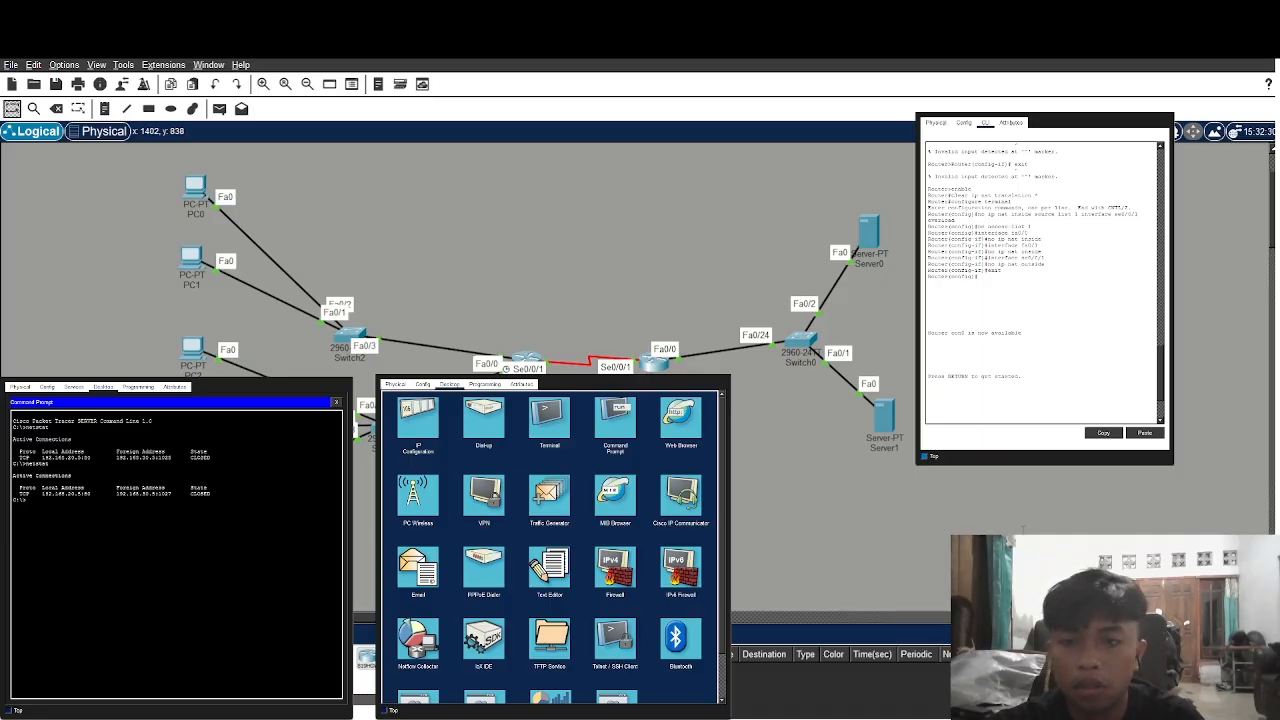
key(Return)
key(Return)
key(Return)
key(Return)
key(Return)
key(Return)
key(Return)
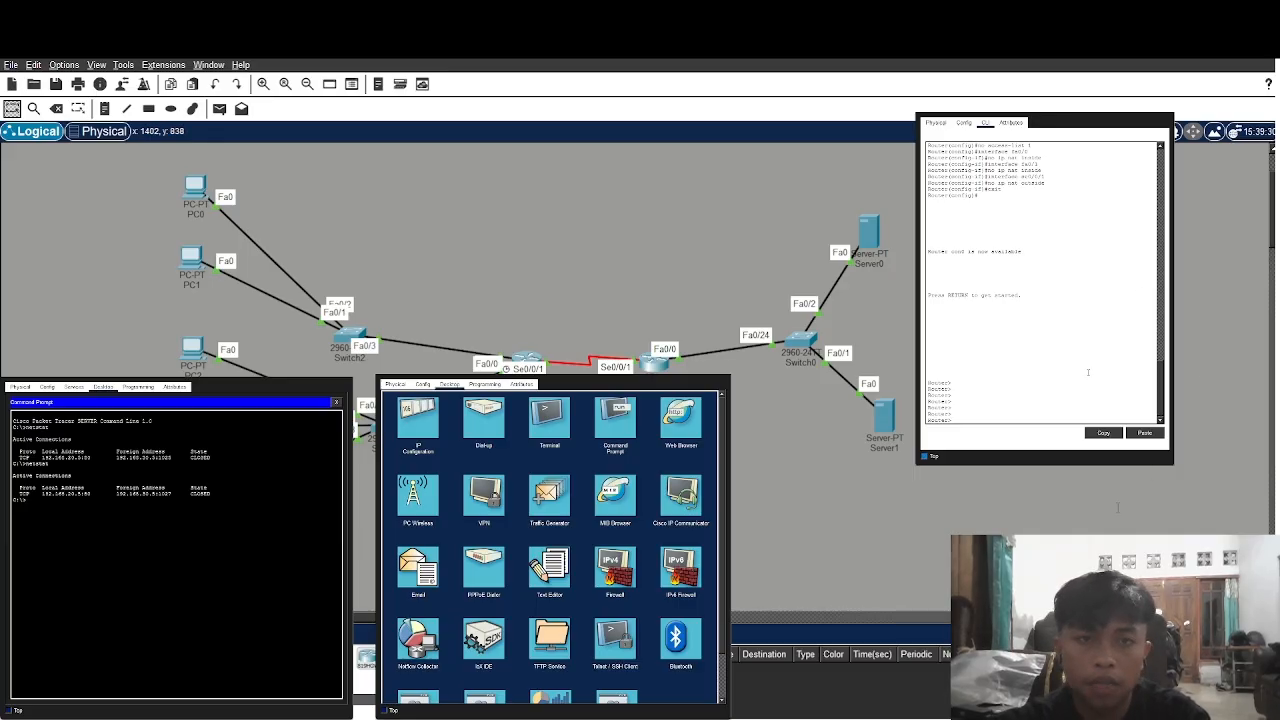
Enter privileged mode with enable and global configuration mode with configure terminal
text(en)
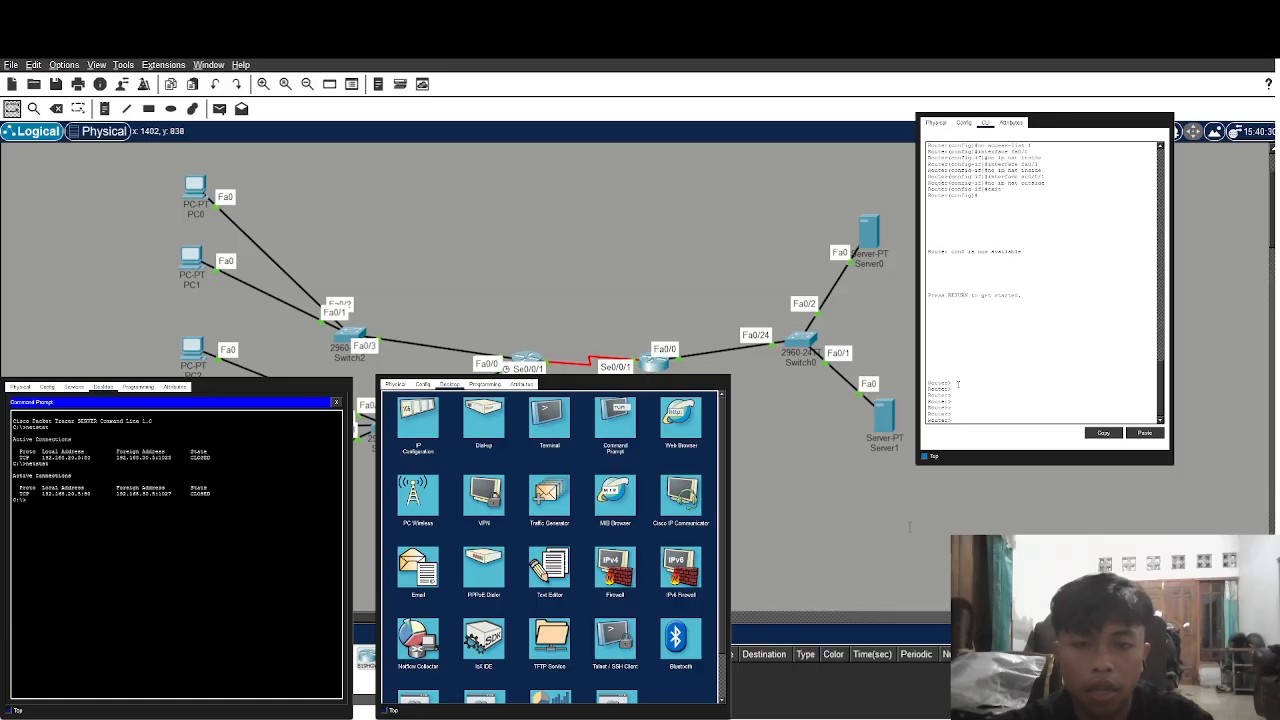
text(able)
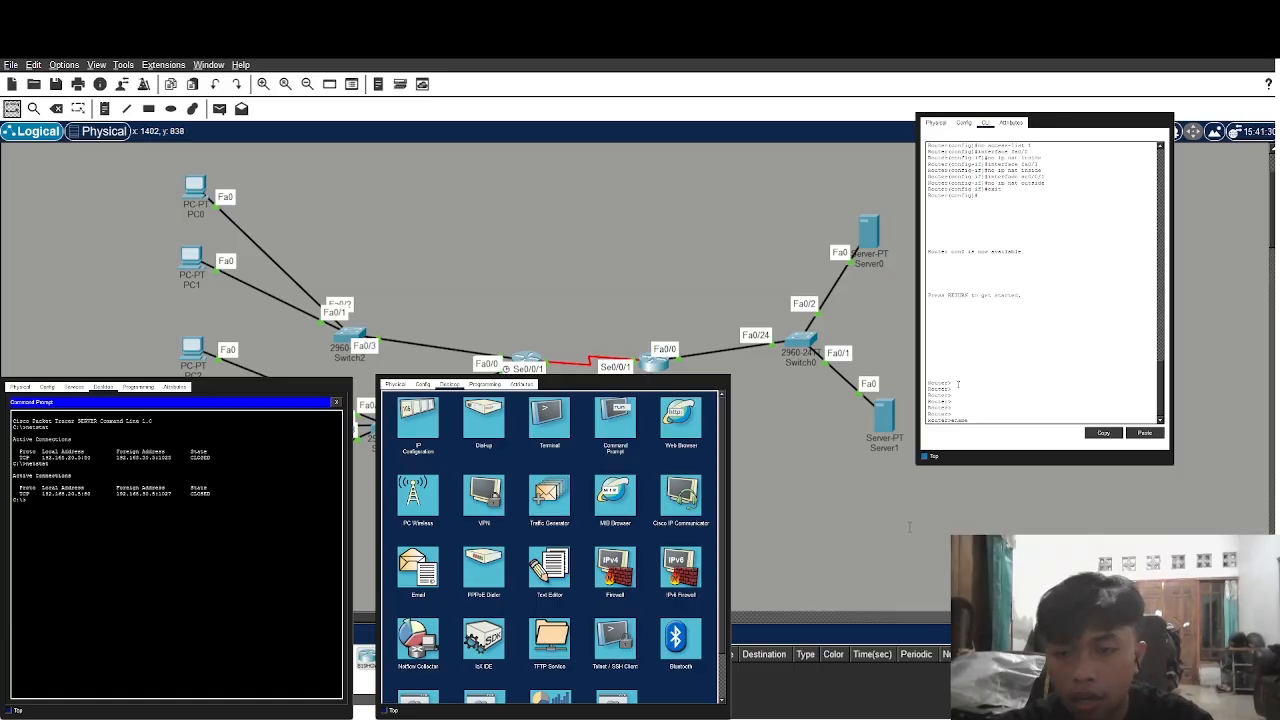
key(Return)
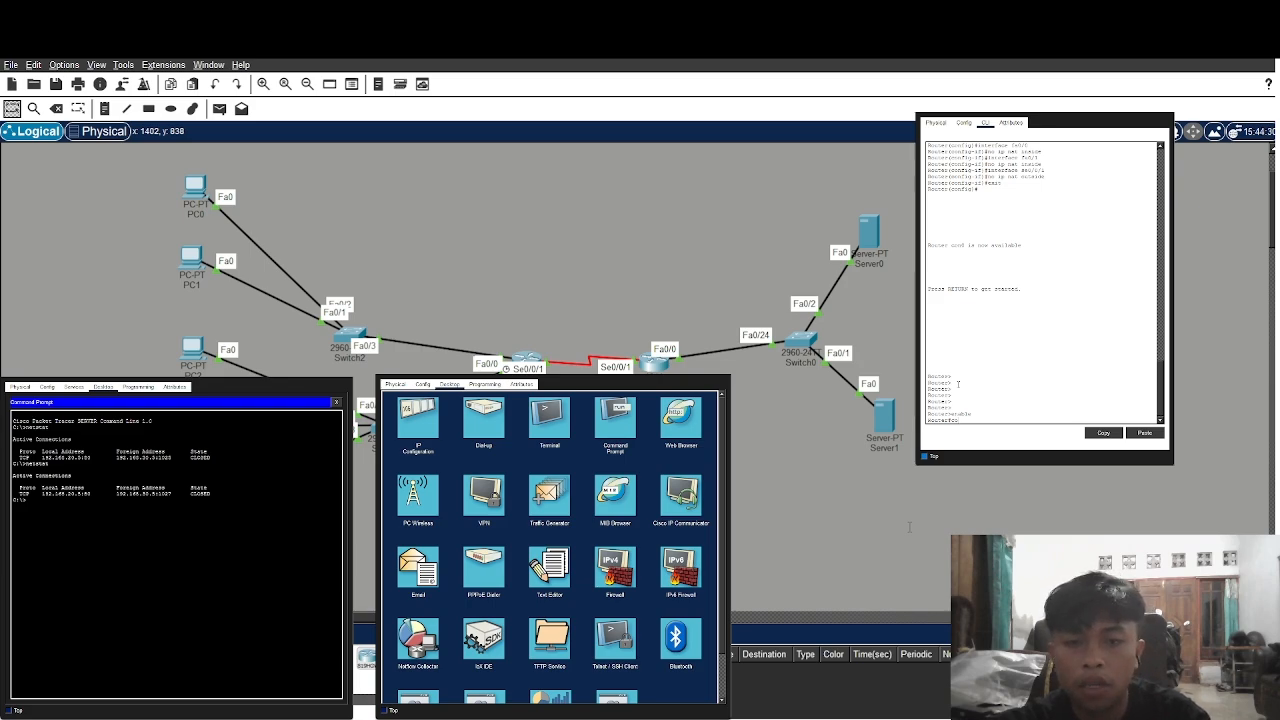
text(configure term)
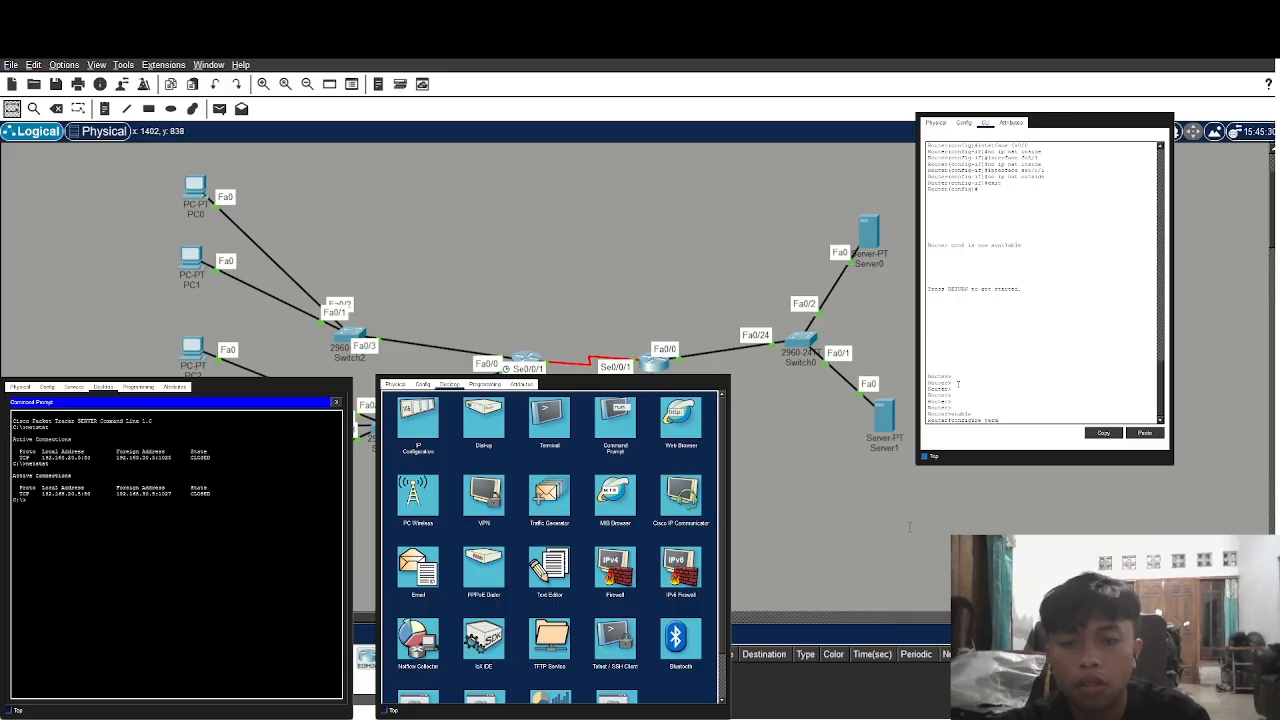
text(inal)
key(Return)
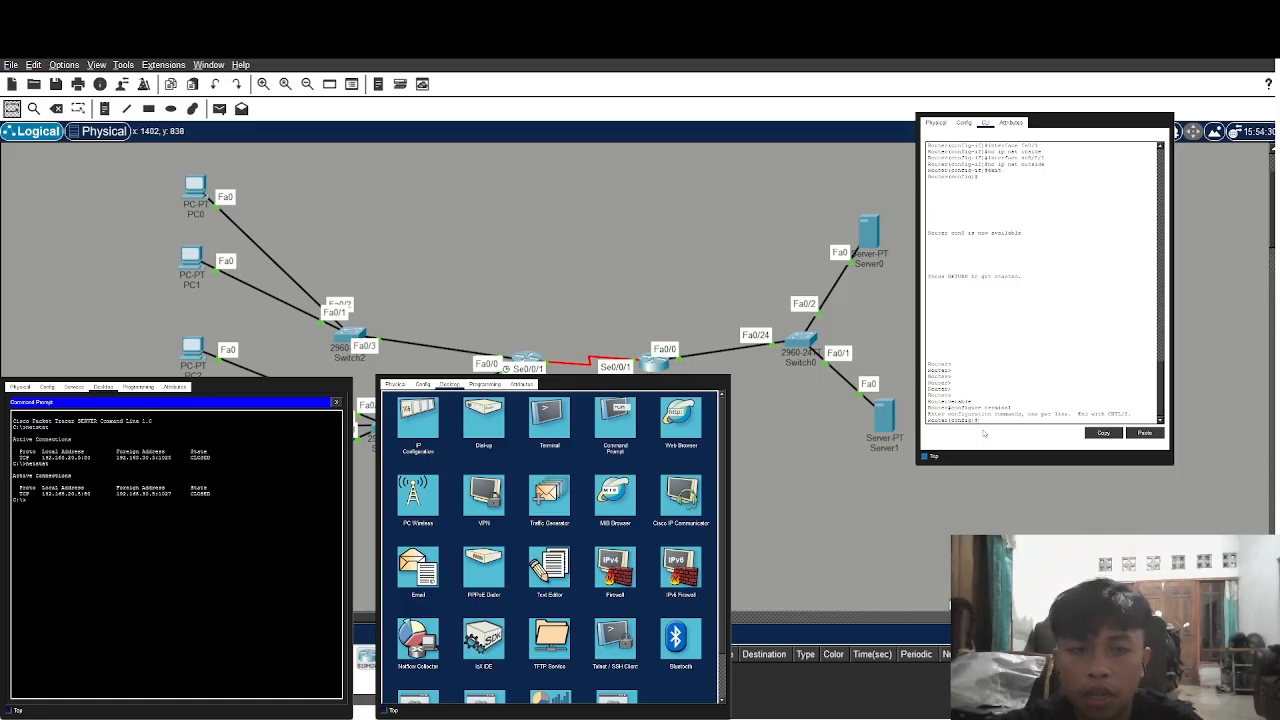
Mark interfaces fa0/0 and fa0/1 as ip nat inside
text(interfa)
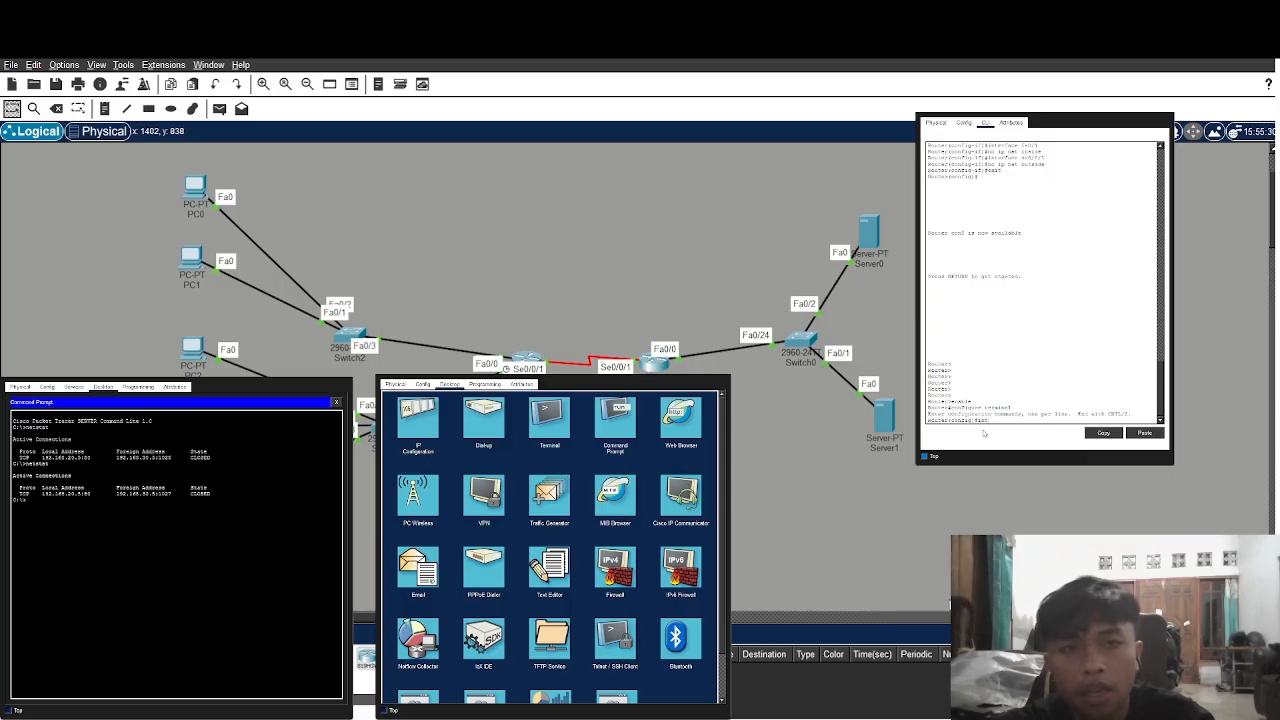
text(ce f)
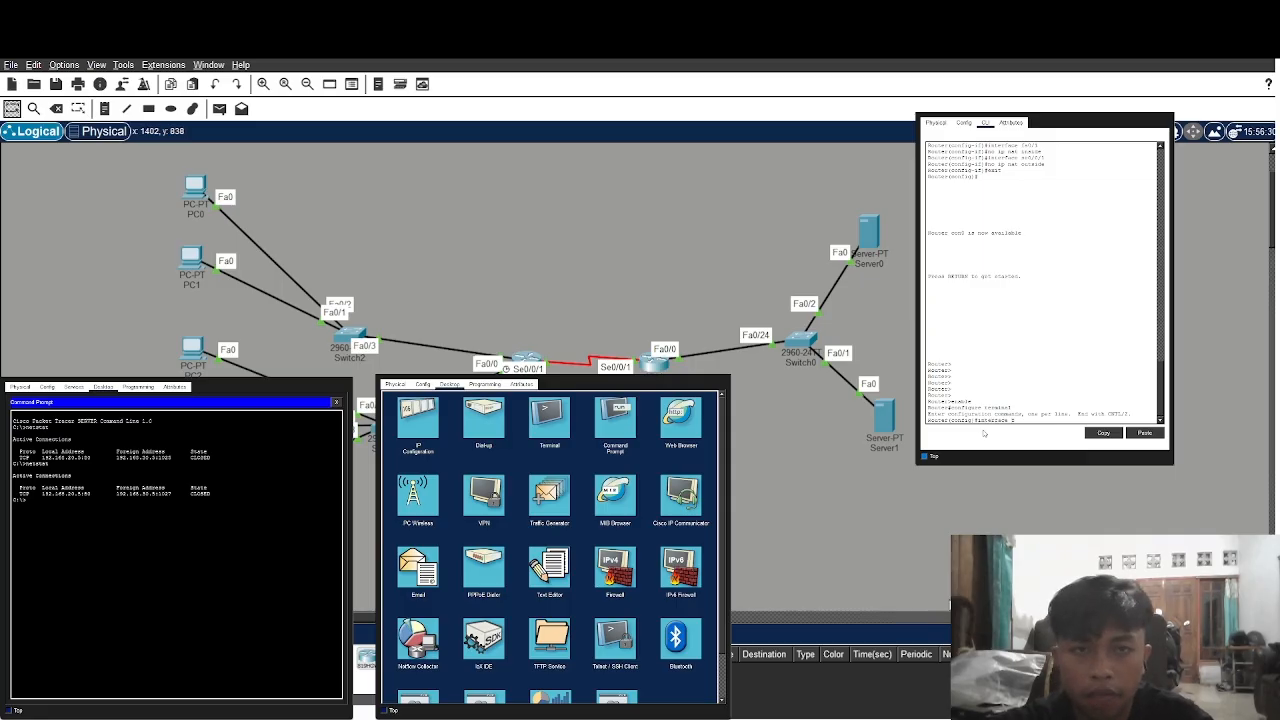
text(a0/)
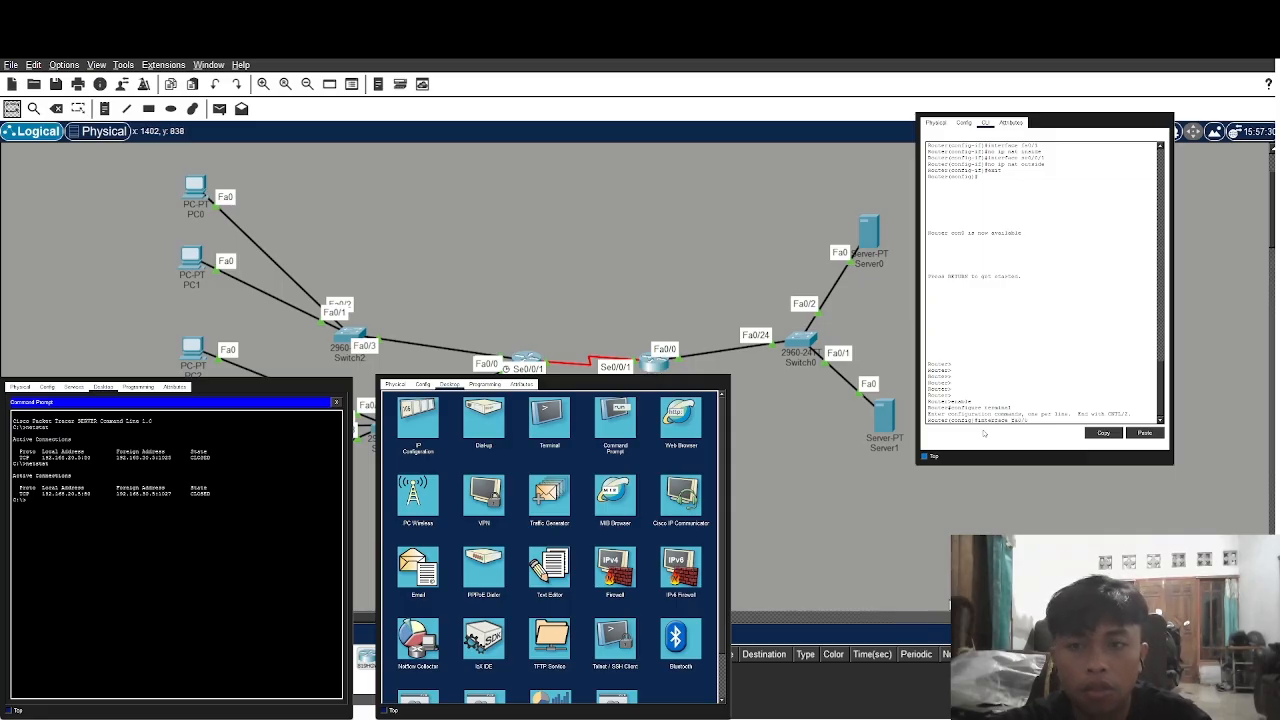
text(0)
key(Return)
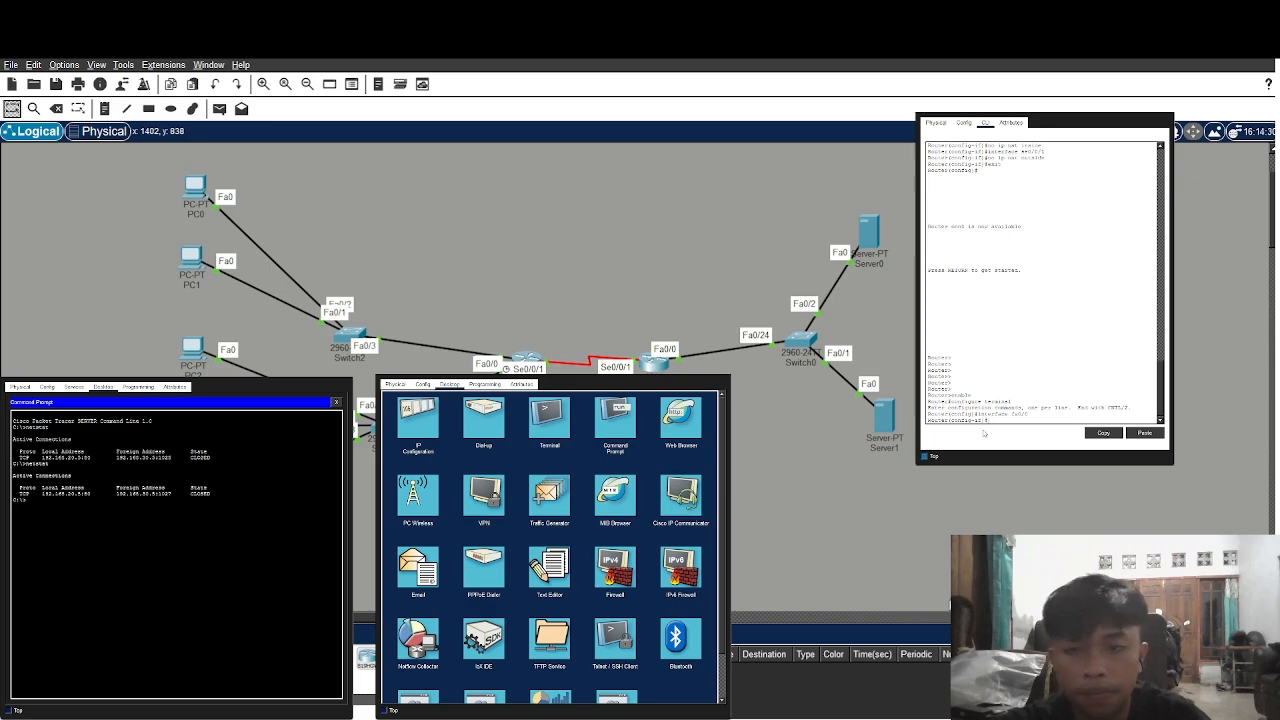
text(ip nat)
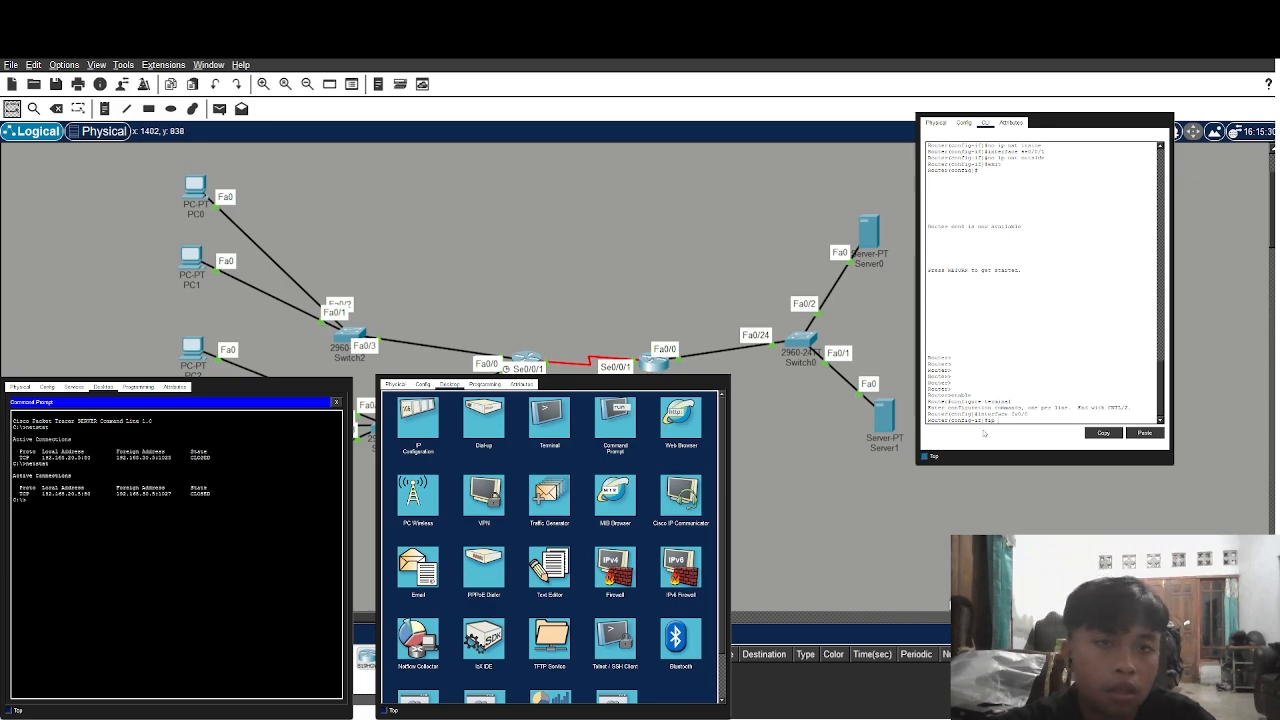
text( insid)
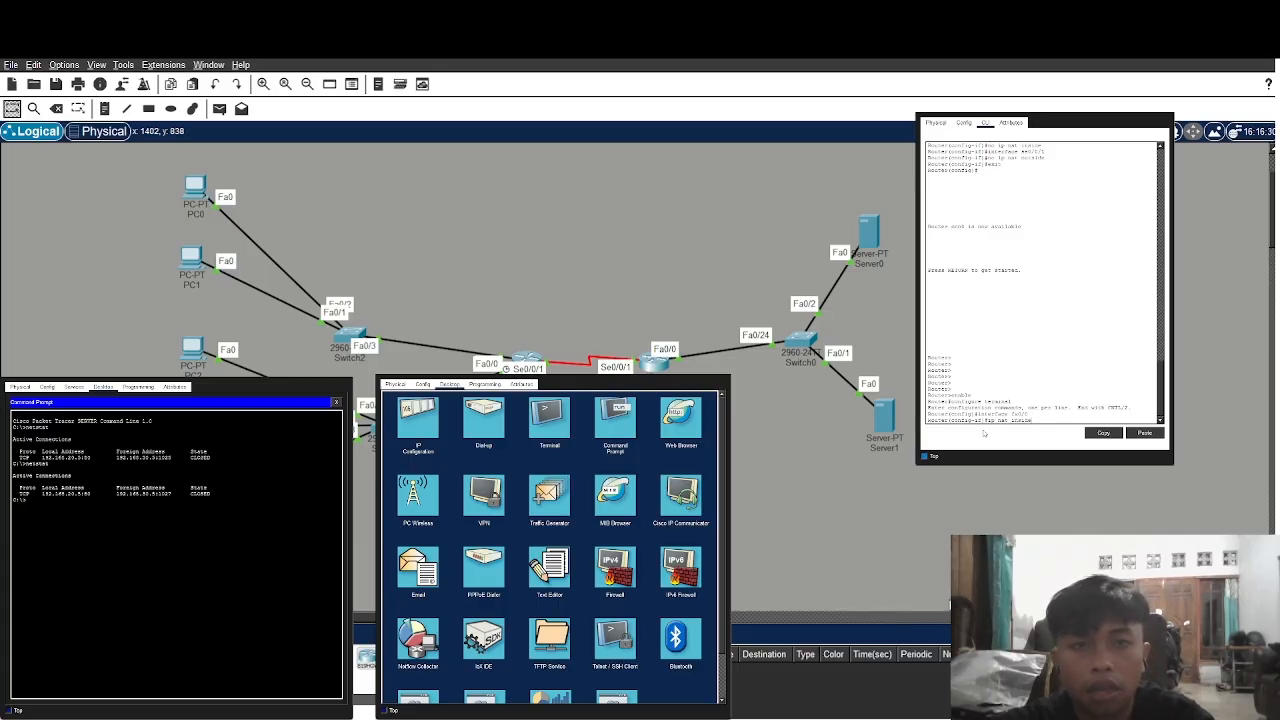
text(e)
key(Return)
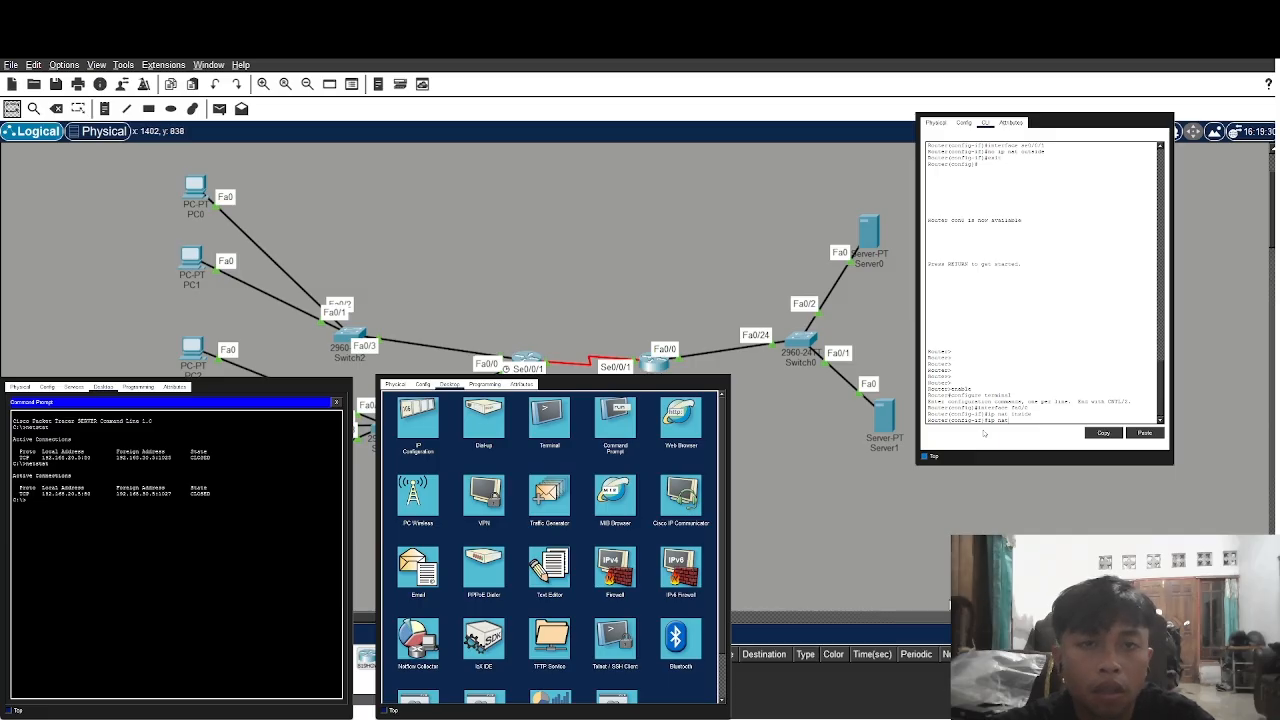
key(BackSpace)
key(BackSpace)
key(BackSpace)
key(BackSpace)
key(BackSpace)
key(BackSpace)
text(interface)
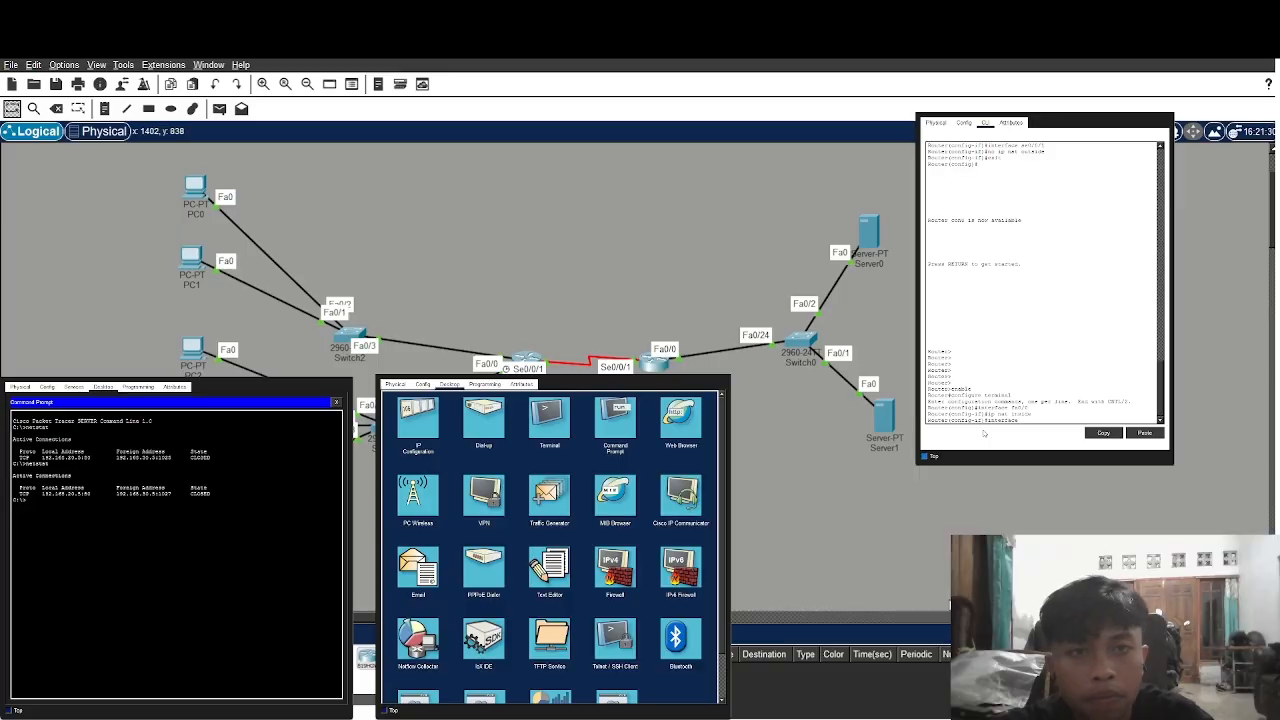
text( fa)
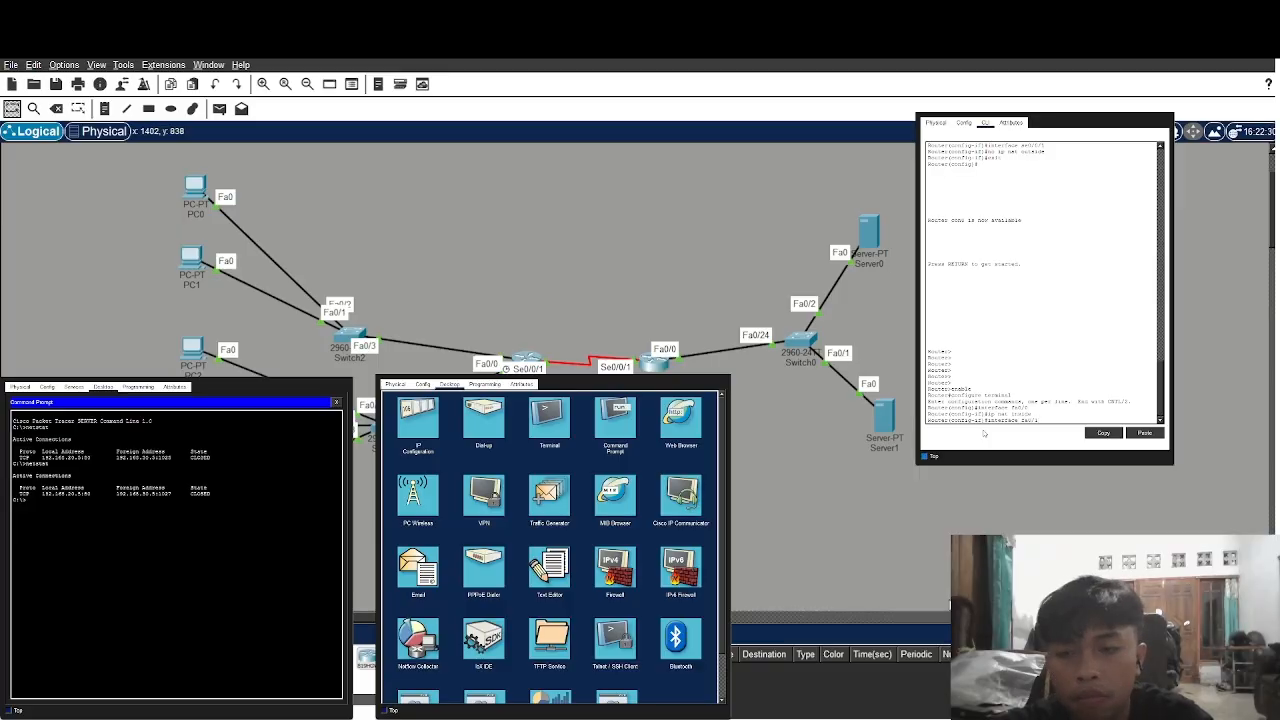
text(0/1)
key(Return)
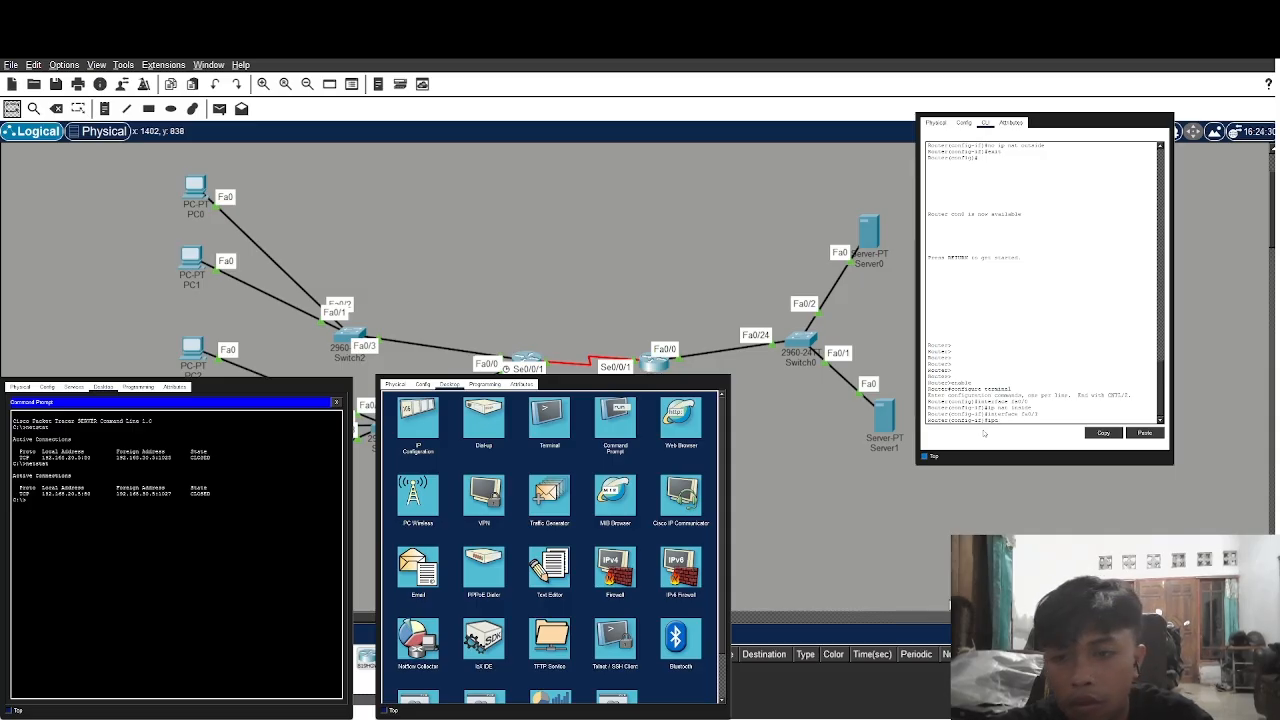
text(ip nat inside)
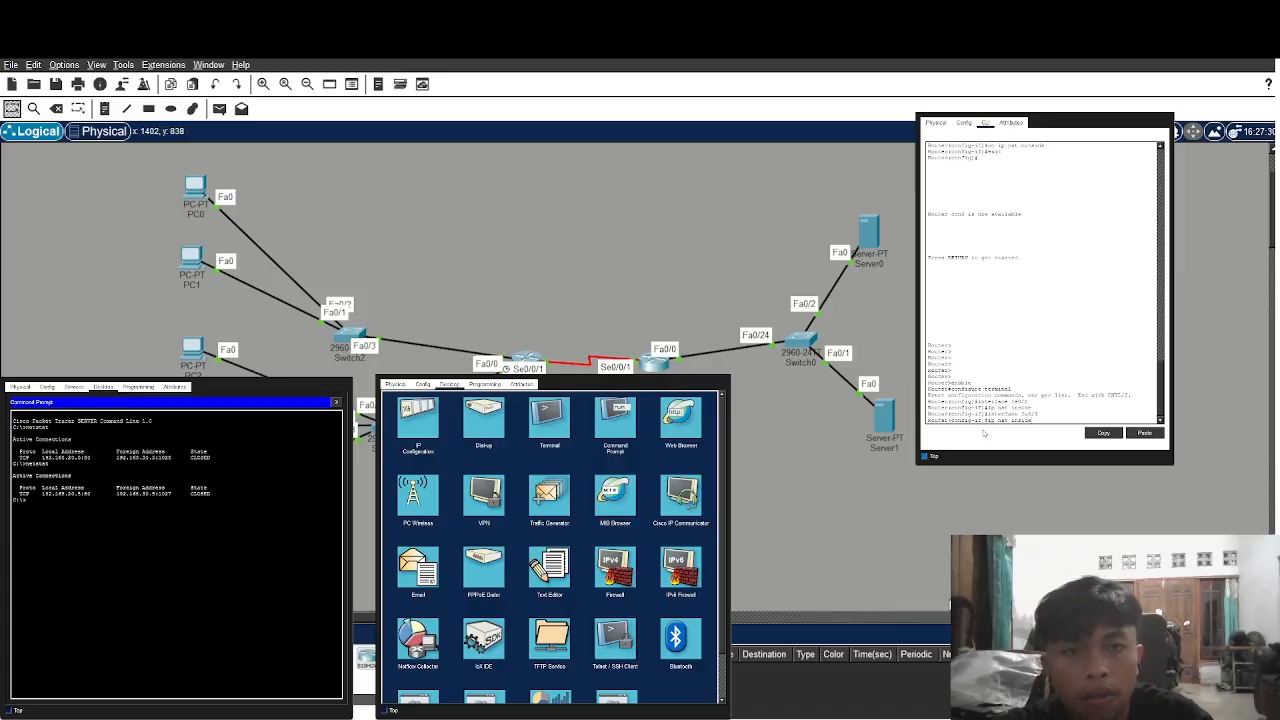
key(Return)
Mark serial interface se0/1 as ip nat outside and exit interface configuration
text(interface se 0/0)
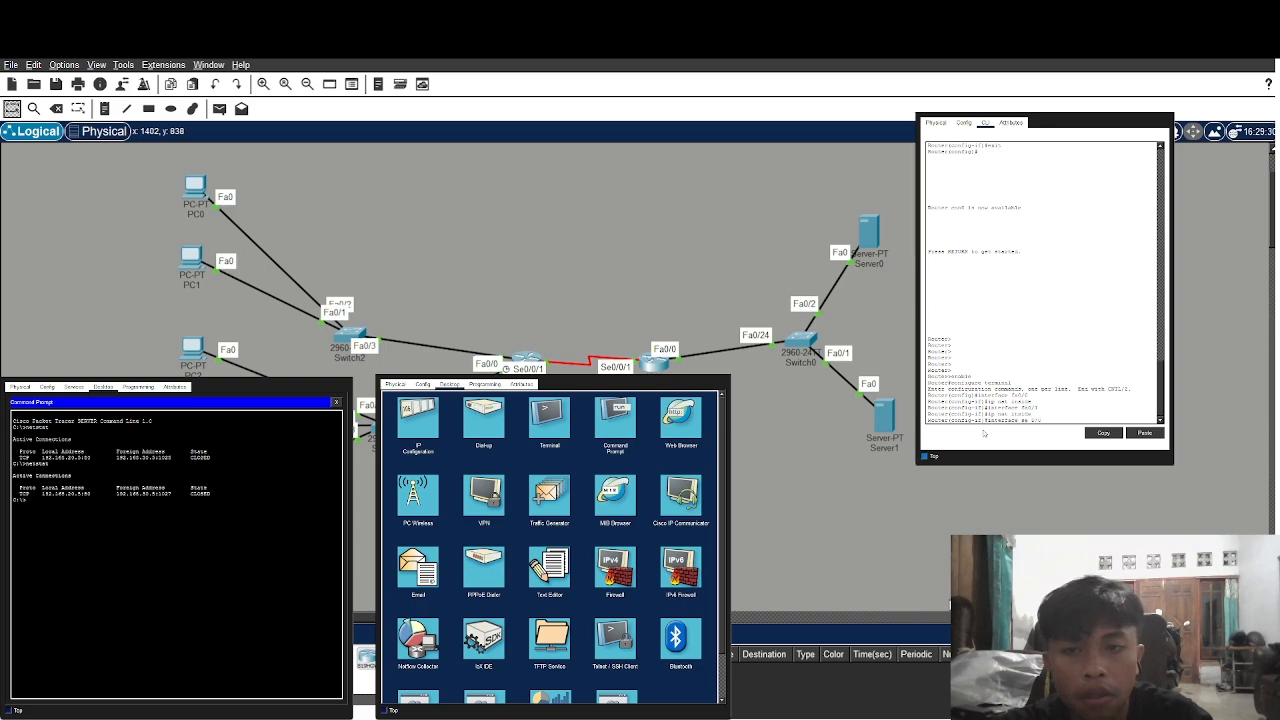
key(BackSpace)
key(BackSpace)
key(BackSpace)
key(BackSpace)
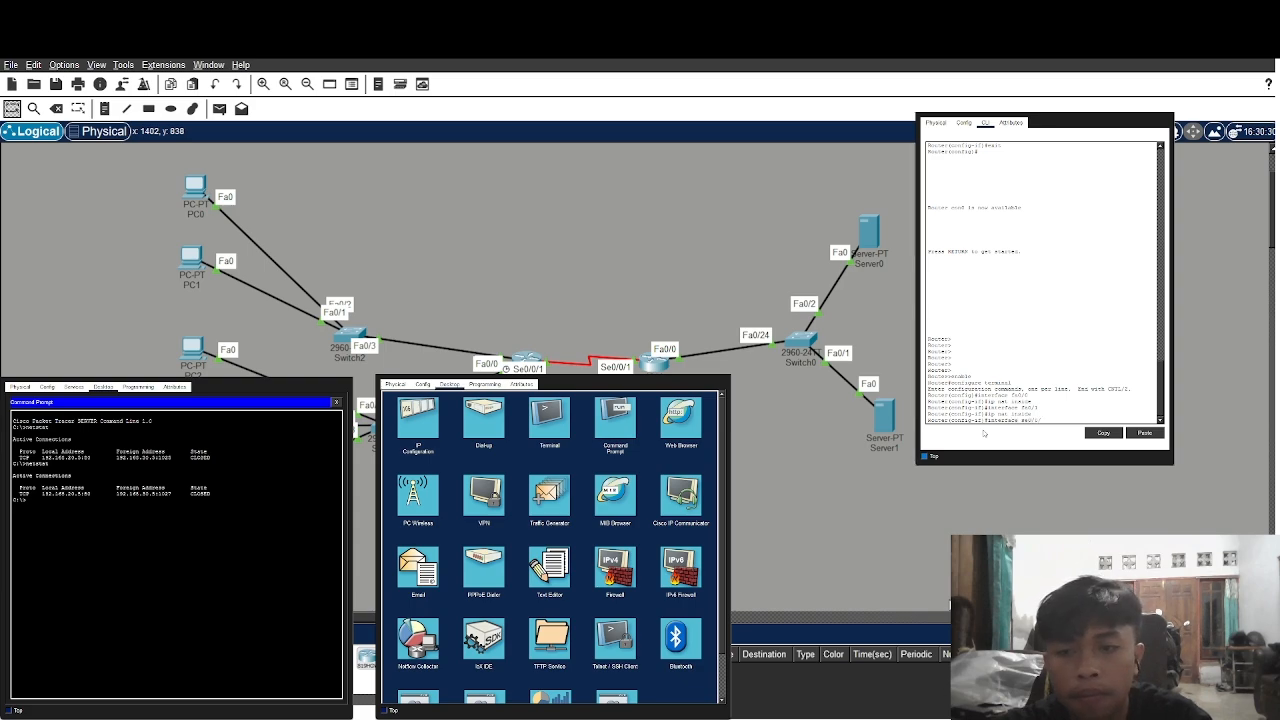
key(Return)
text(ip nat)
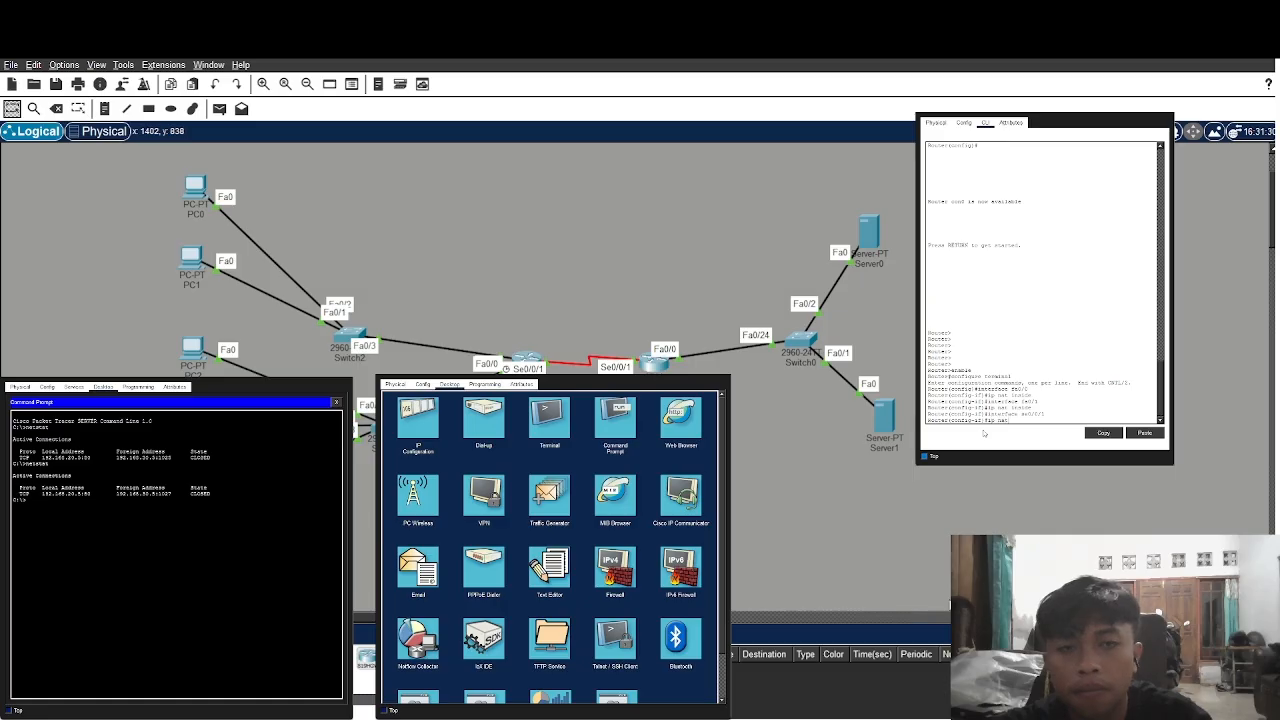
text( out)
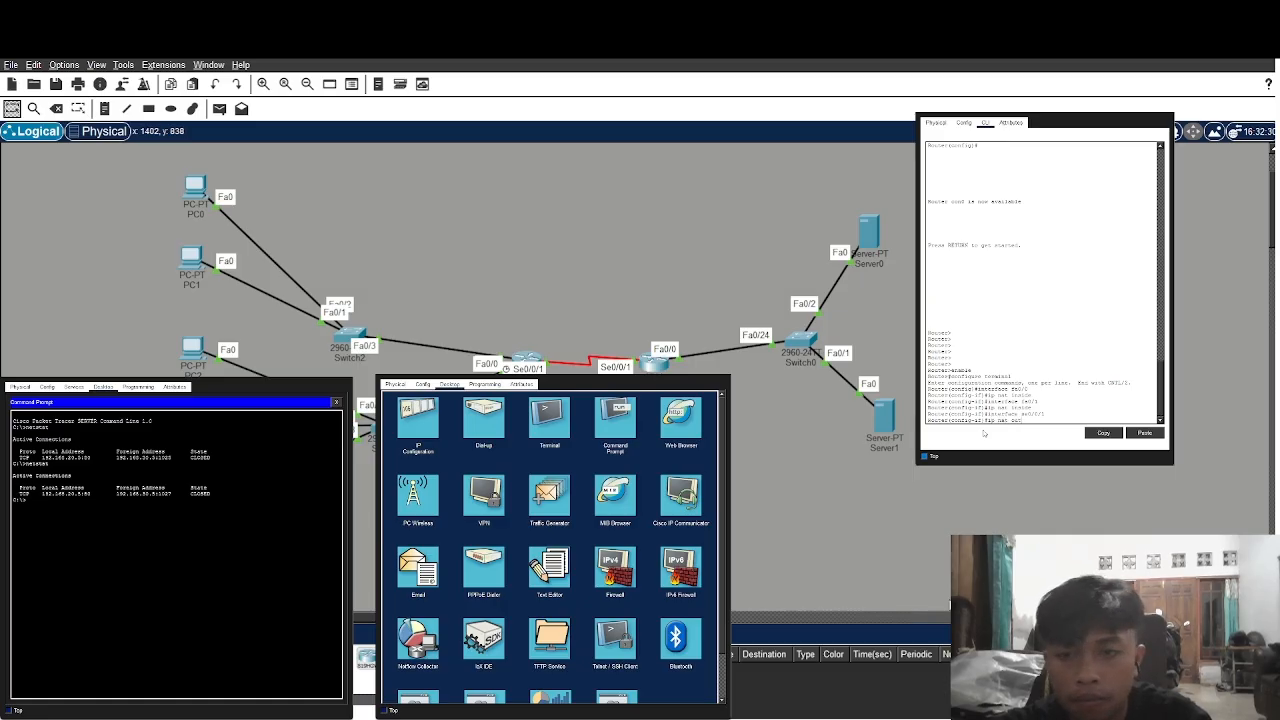
text(sidede)
key(Return)
text(exit)
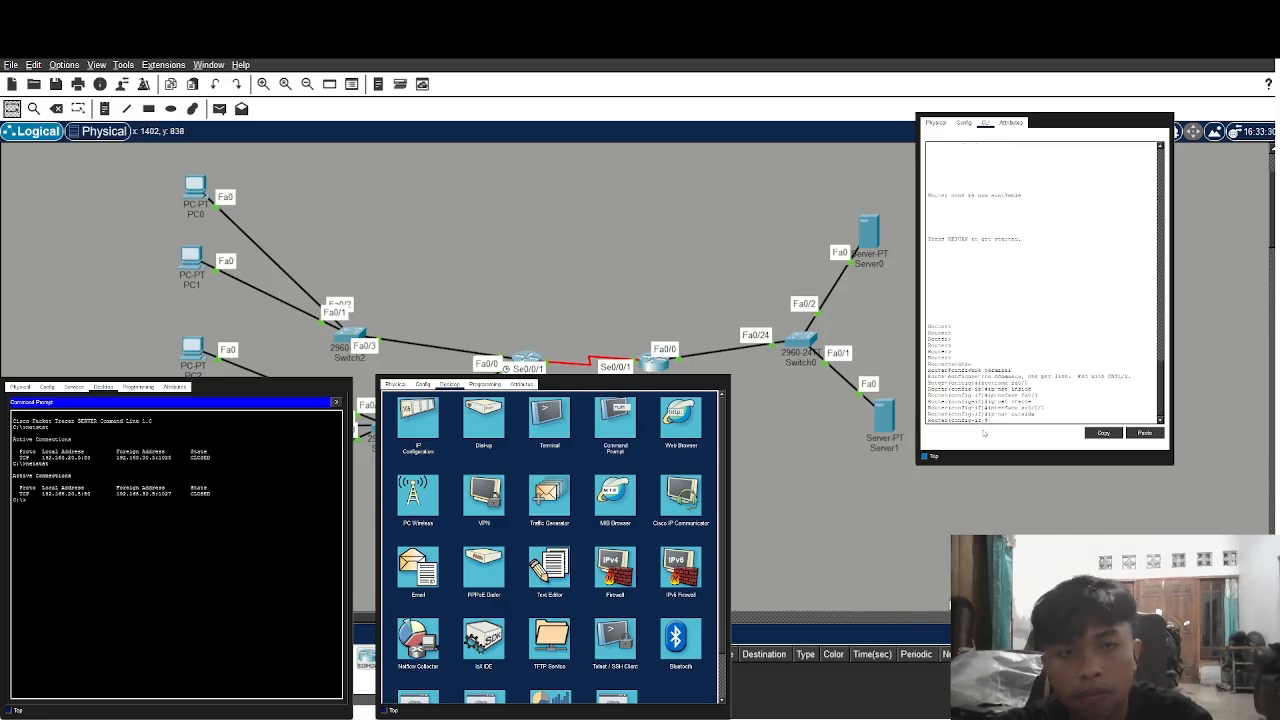
key(Return)
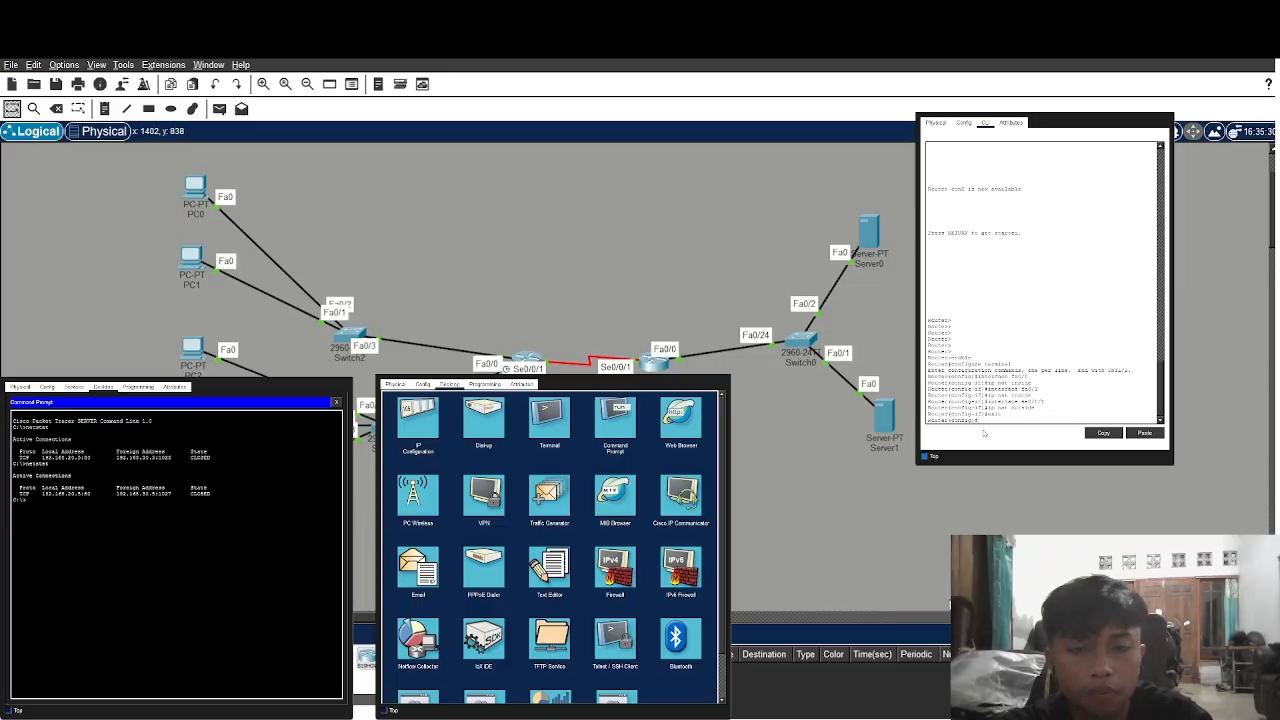
Add access-list 1 permitting 192.168.10.0 0.0.0.255 and enable NAT overload for list 1 on se0/1
text(ac)
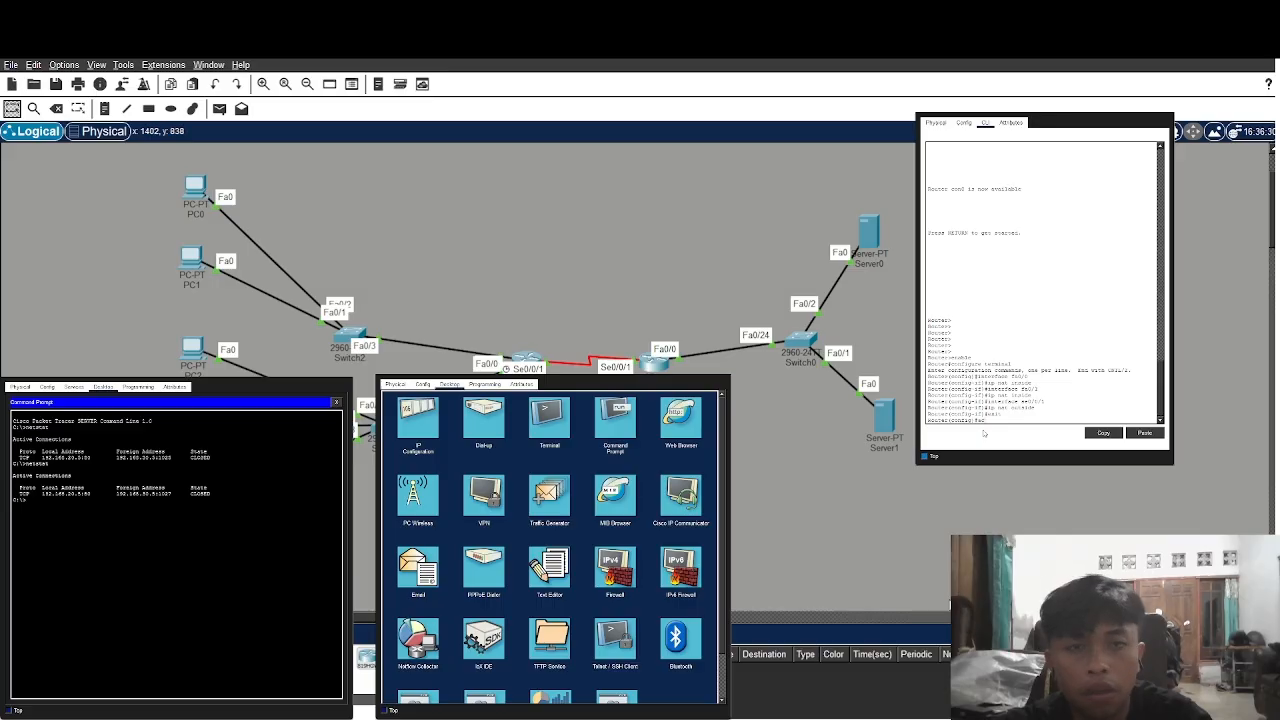
text(cess-list)
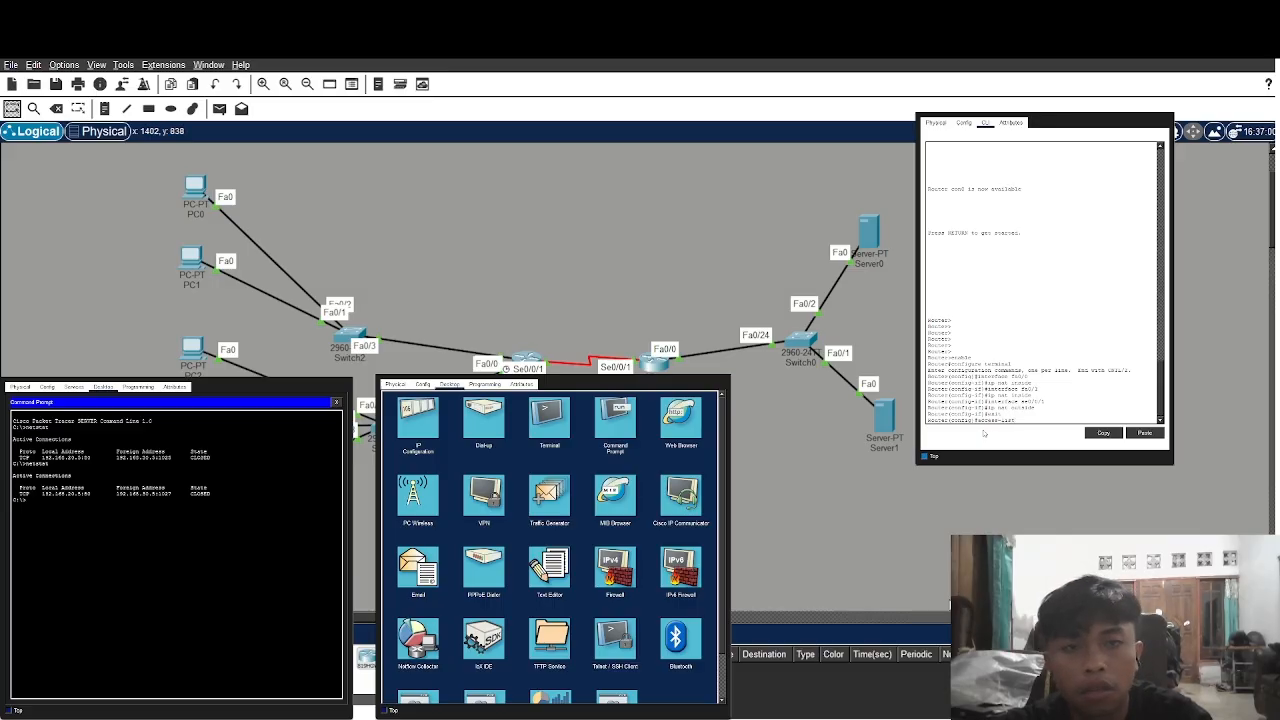
text( 1 per)
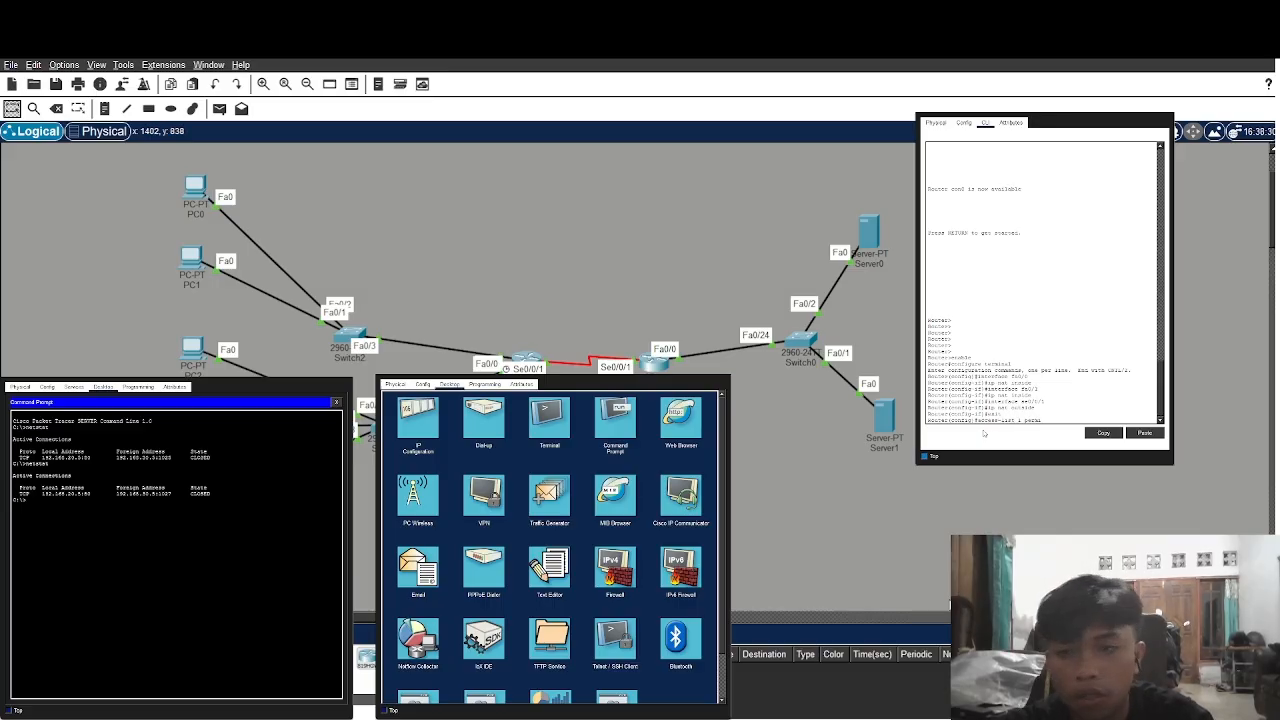
text(mit 192.168.10.0)
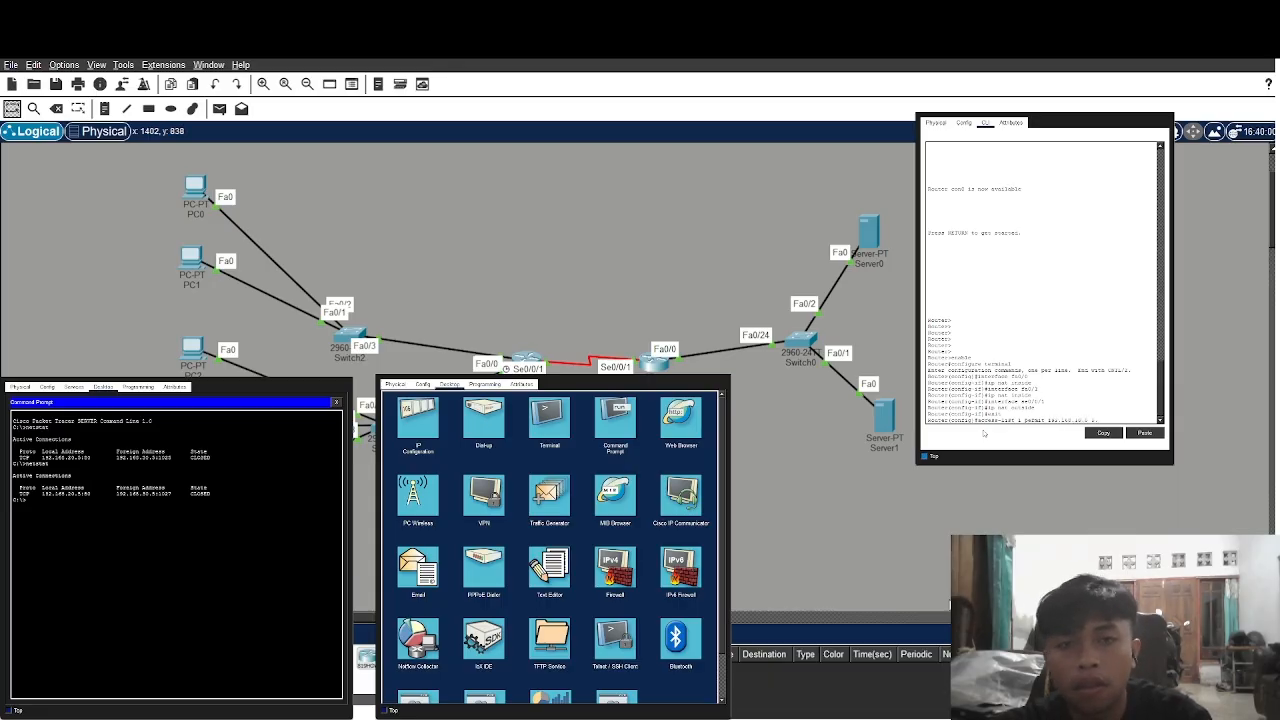
text( 0.0.0.)
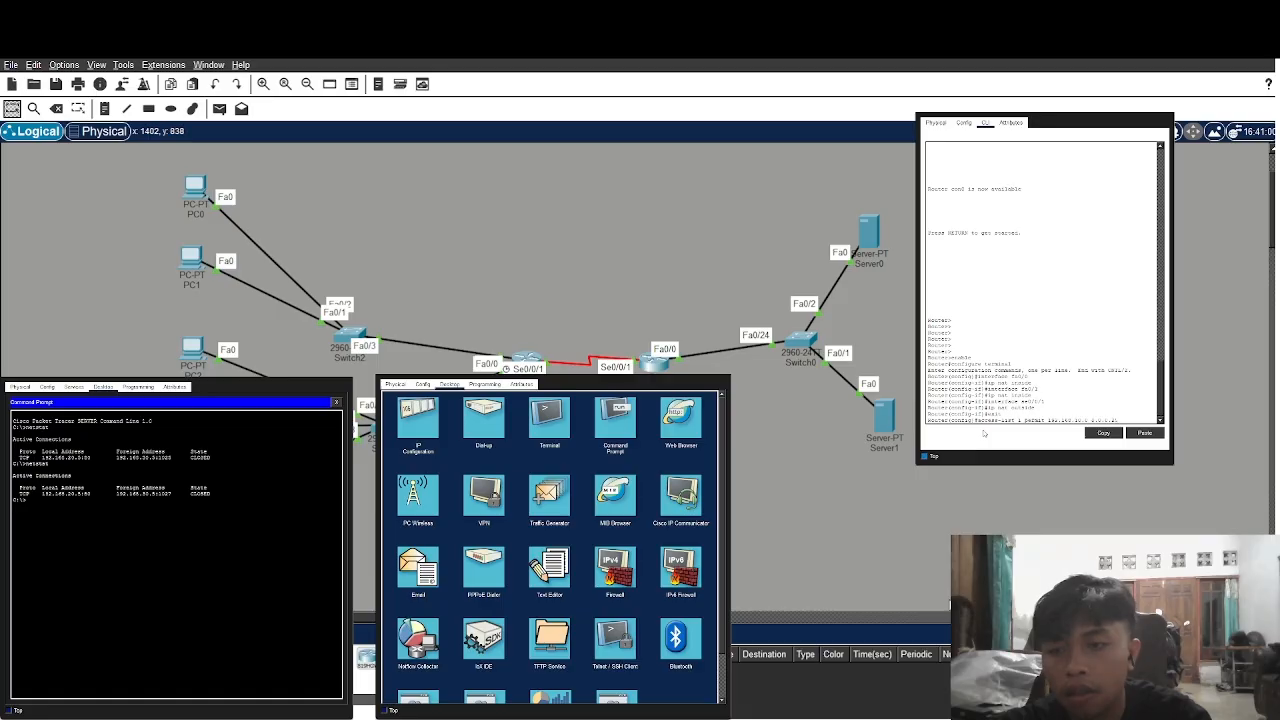
text(255)
key(Return)
text(ig)#a)
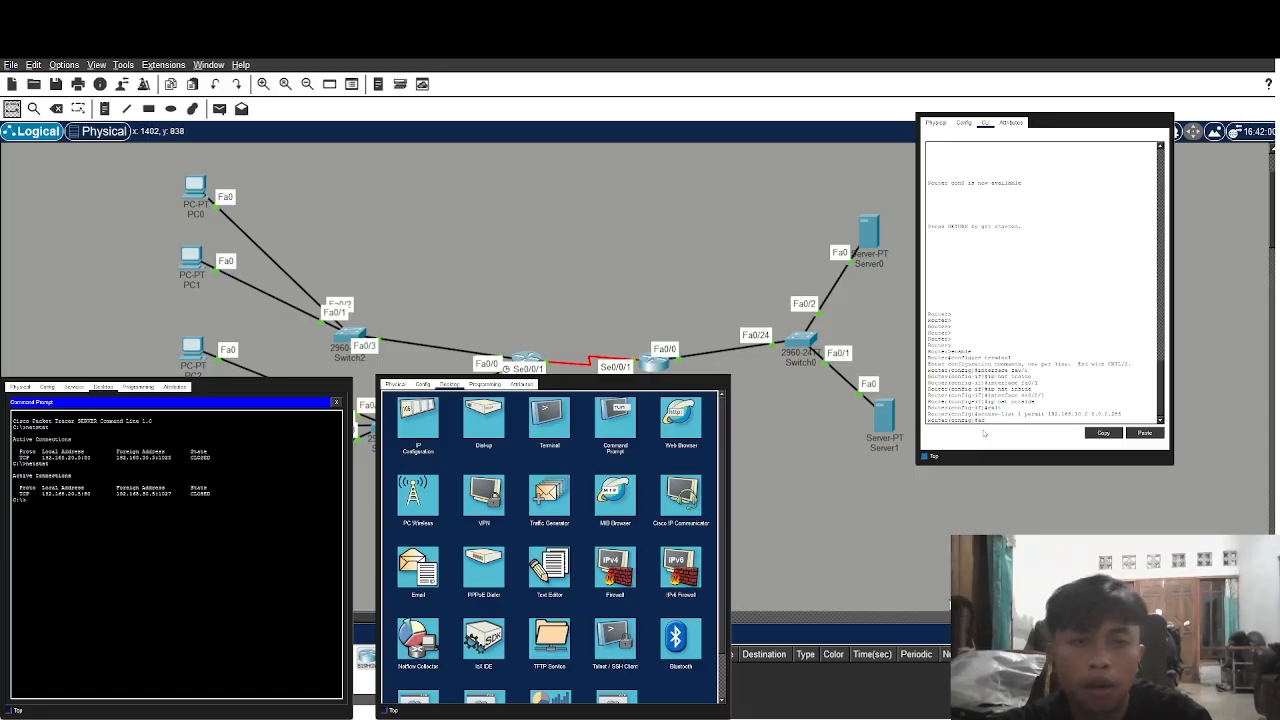
text(ccess-lis)
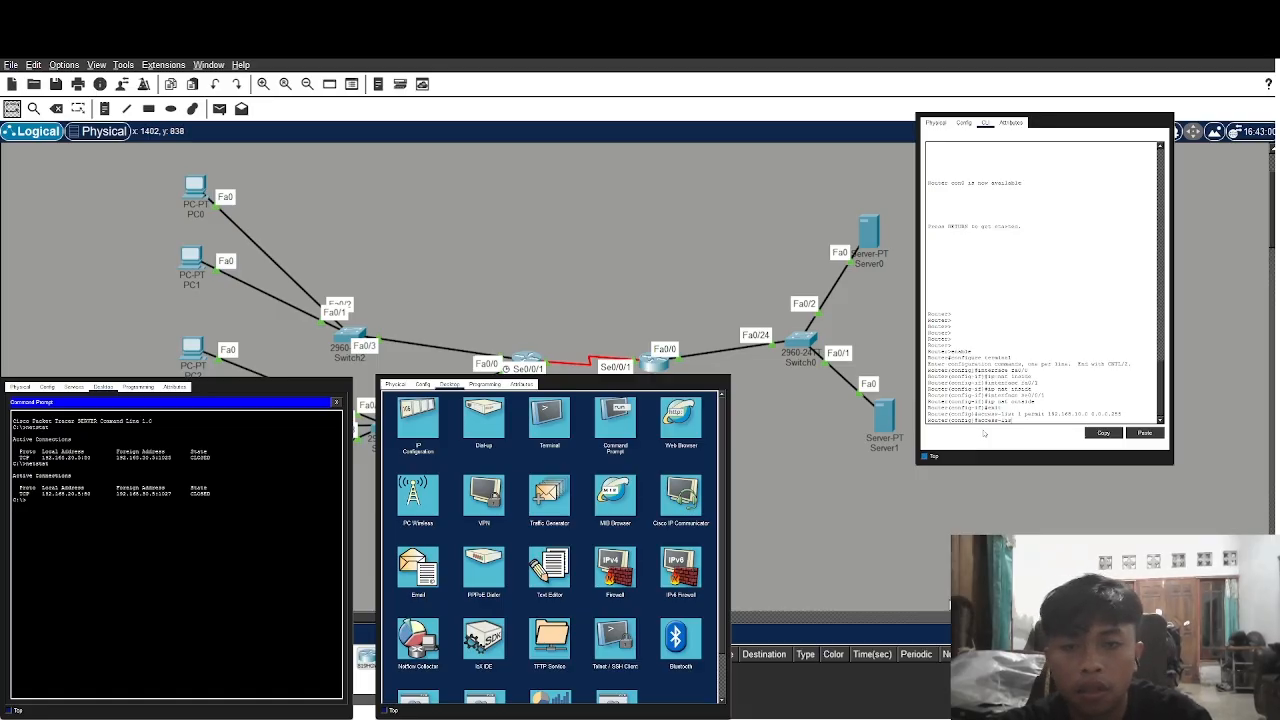
text(t 1 permit 192)
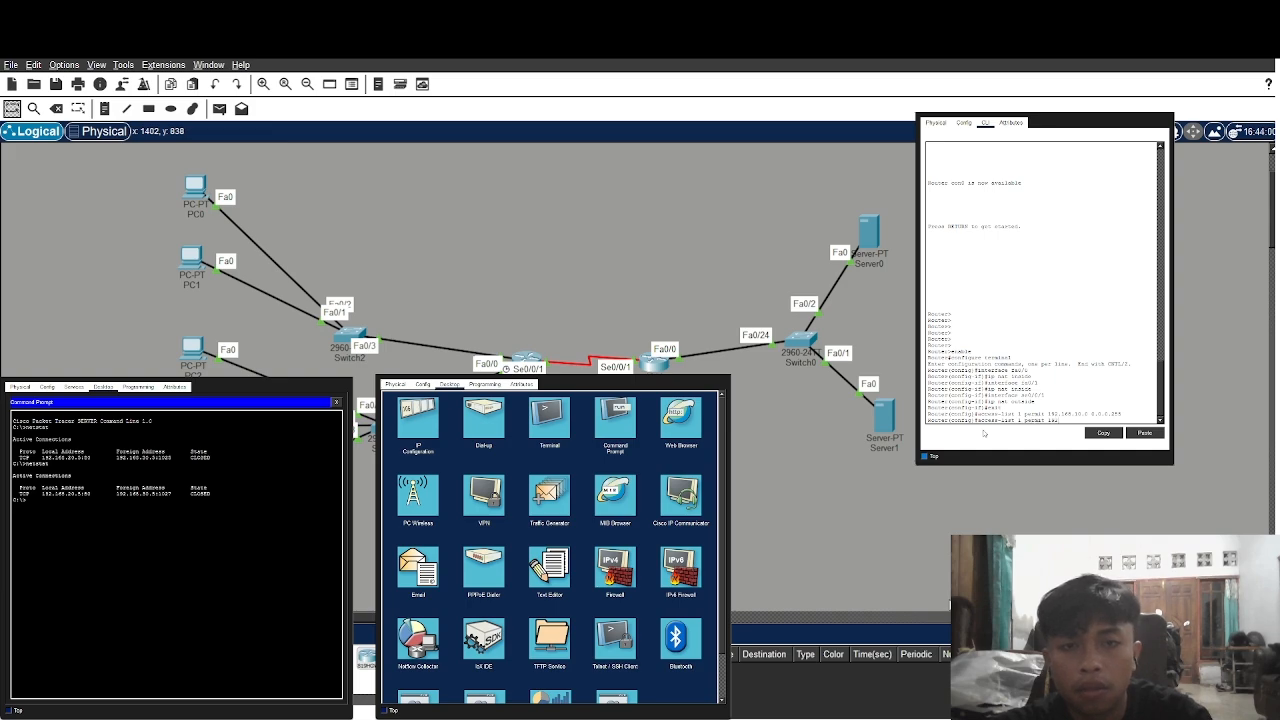
text(.168.10)
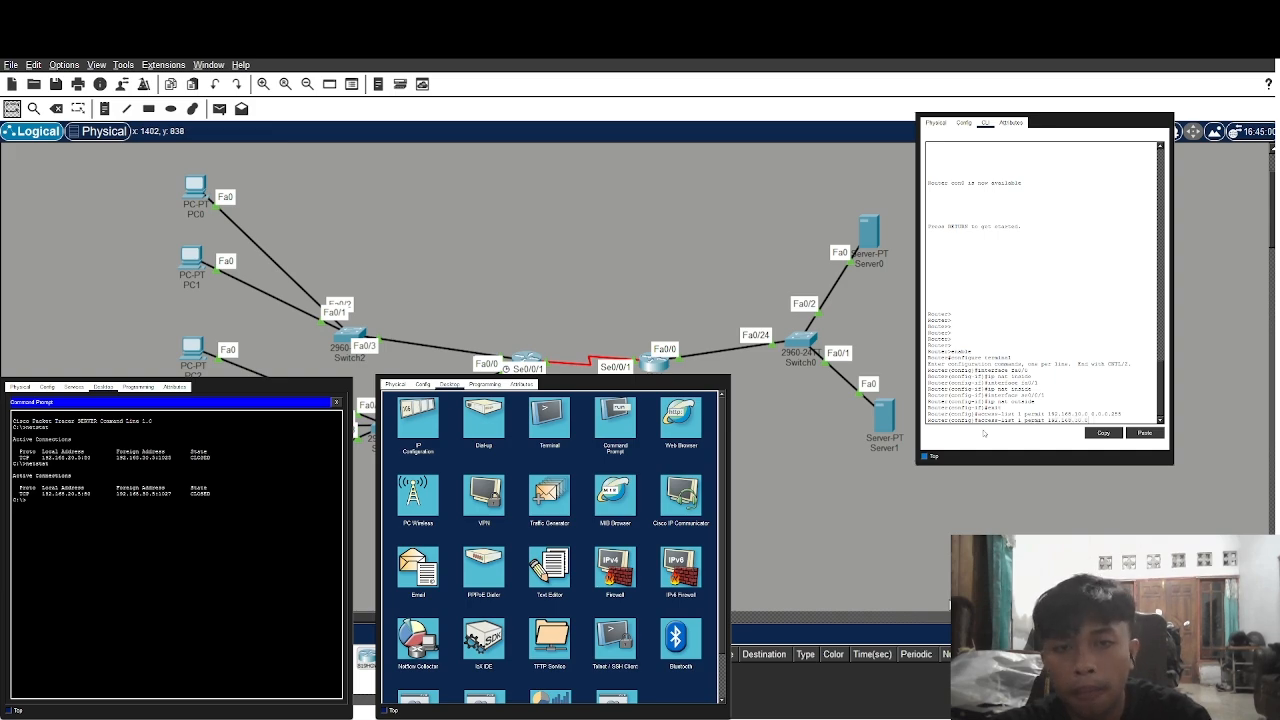
text(.0 0.0.0.255)
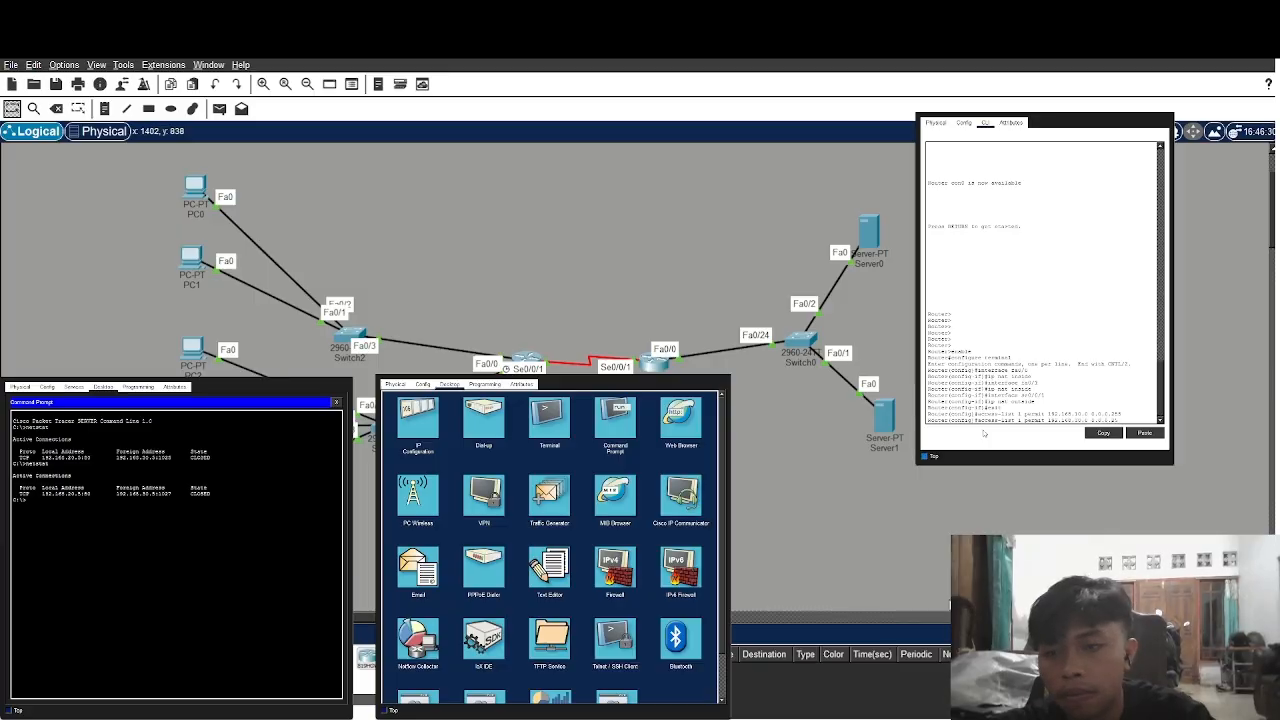
key(Return)
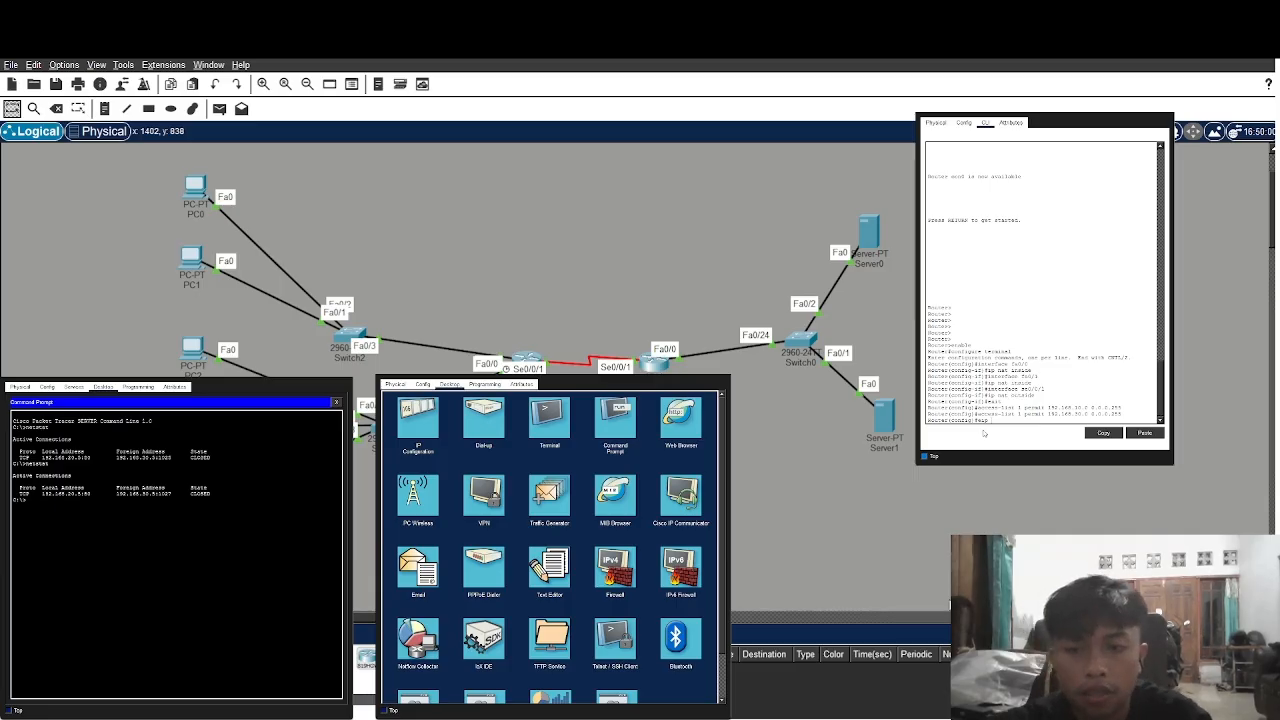
key(BackSpace)
text(ip nat)
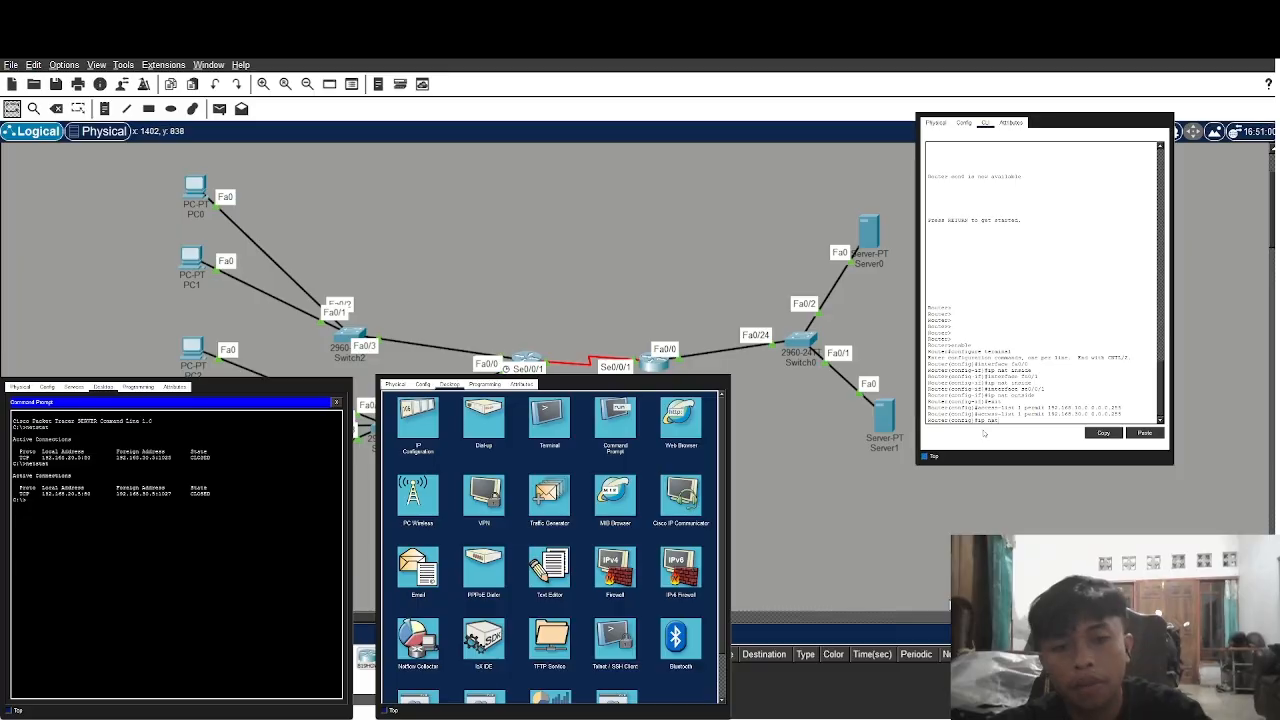
text( insid)
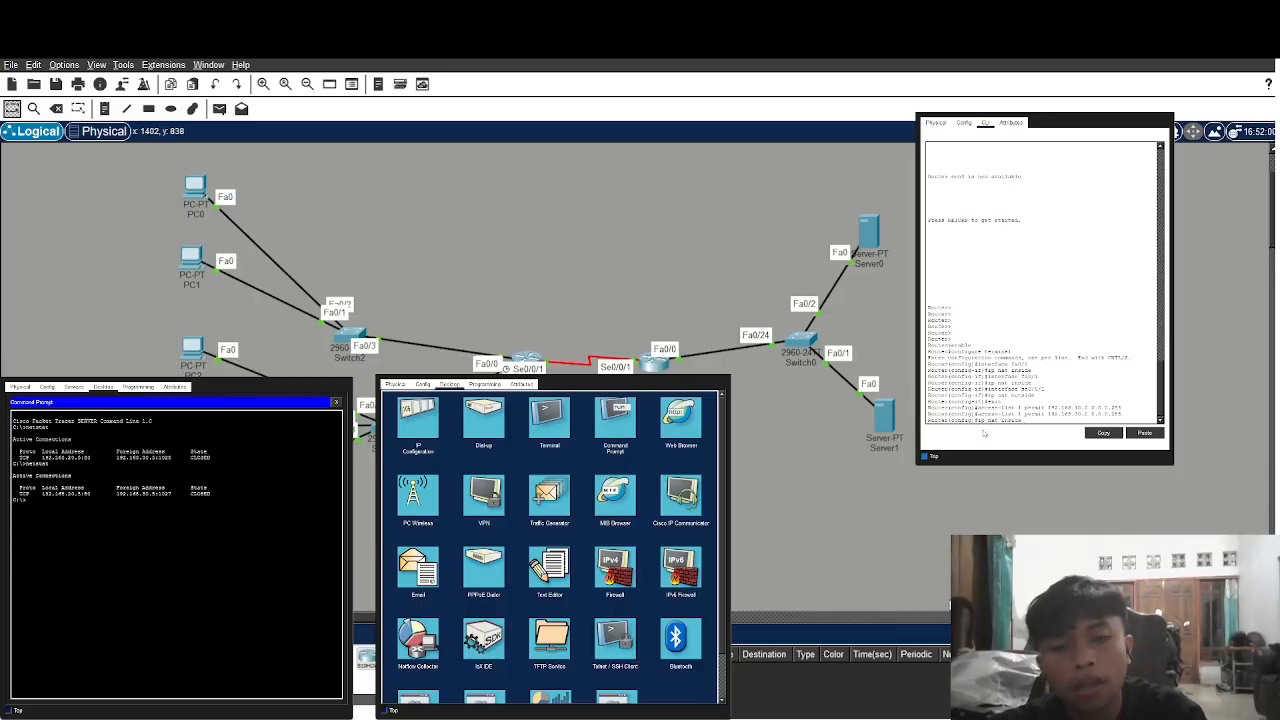
text(e source list 1)
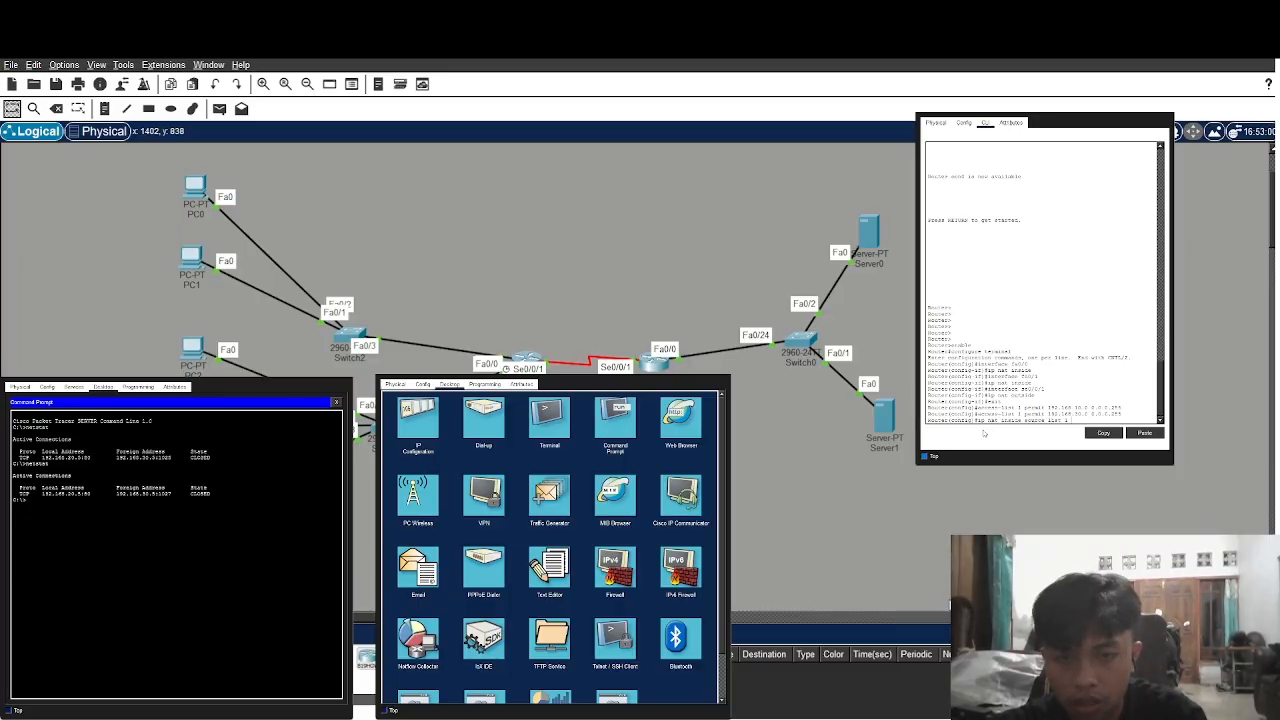
text( inte)
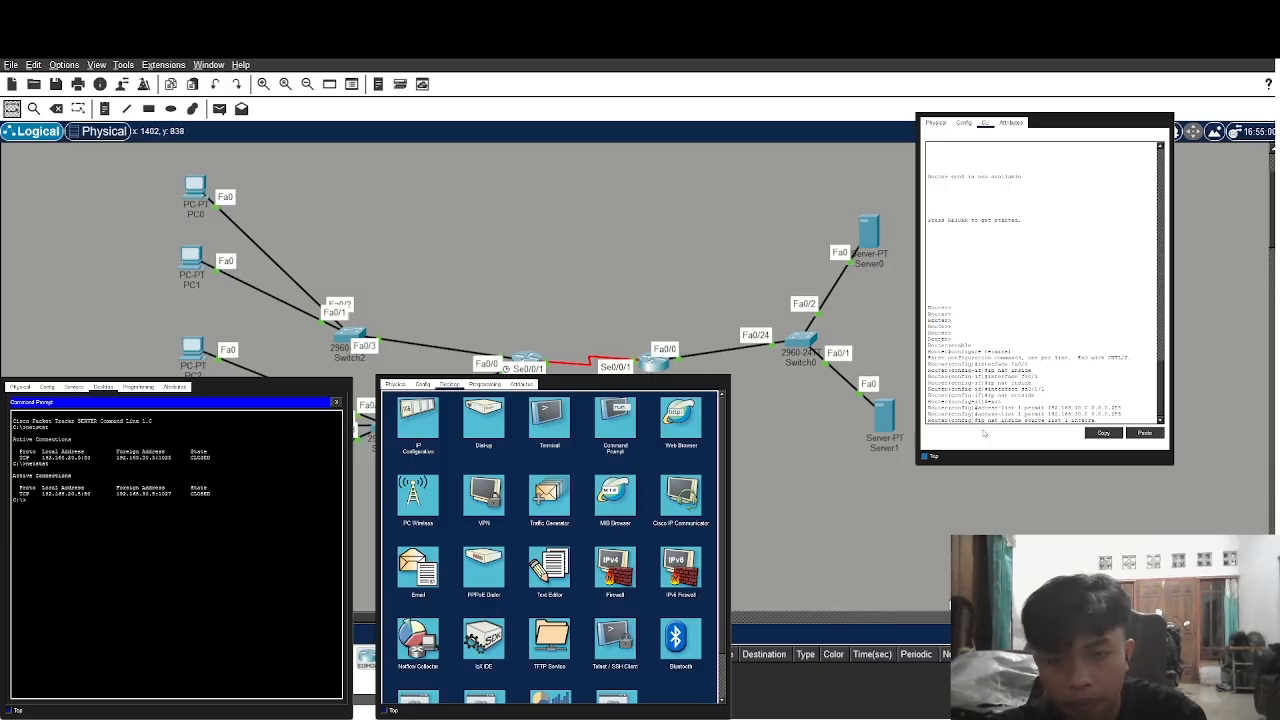
text(rface ser)
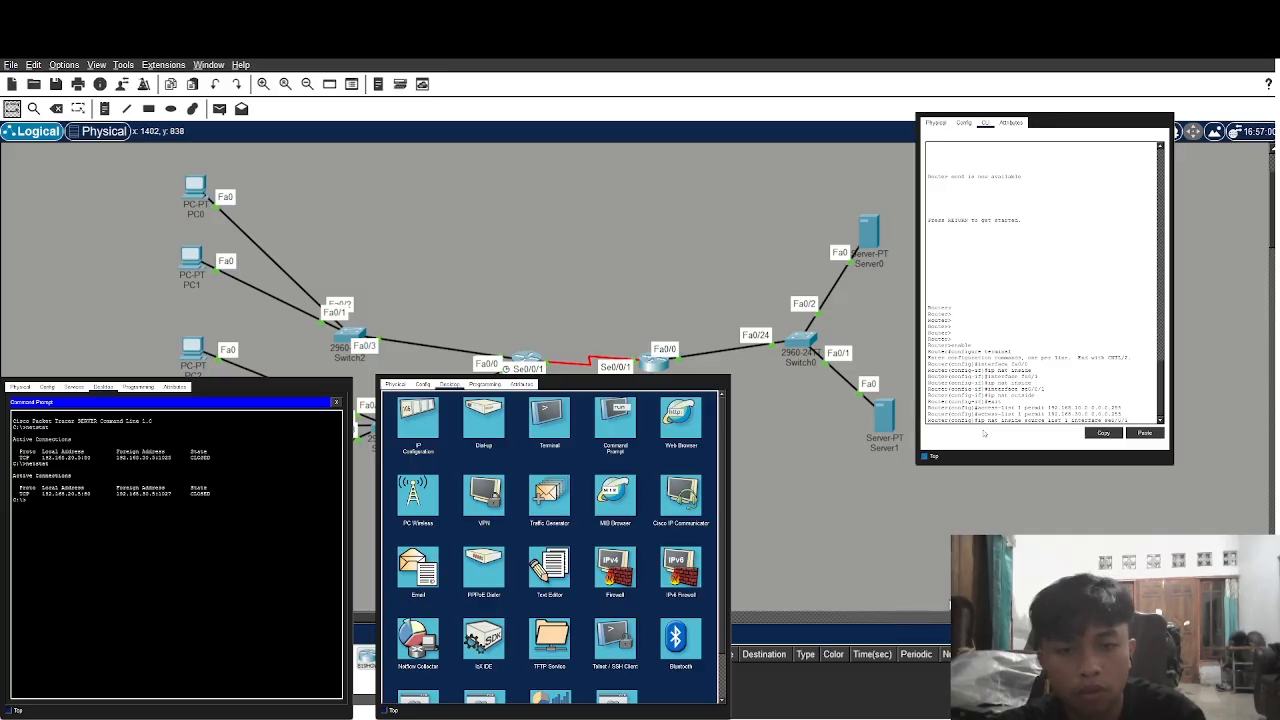
text(0/1 overload)
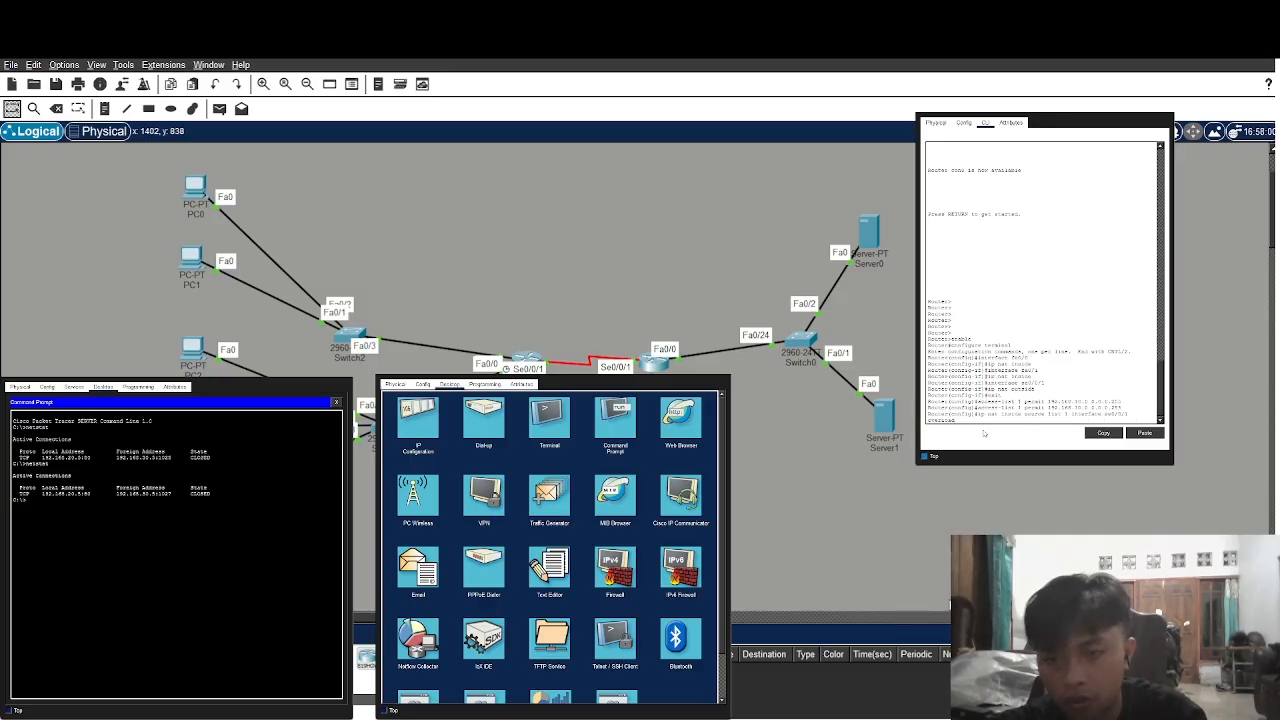
key(Return)
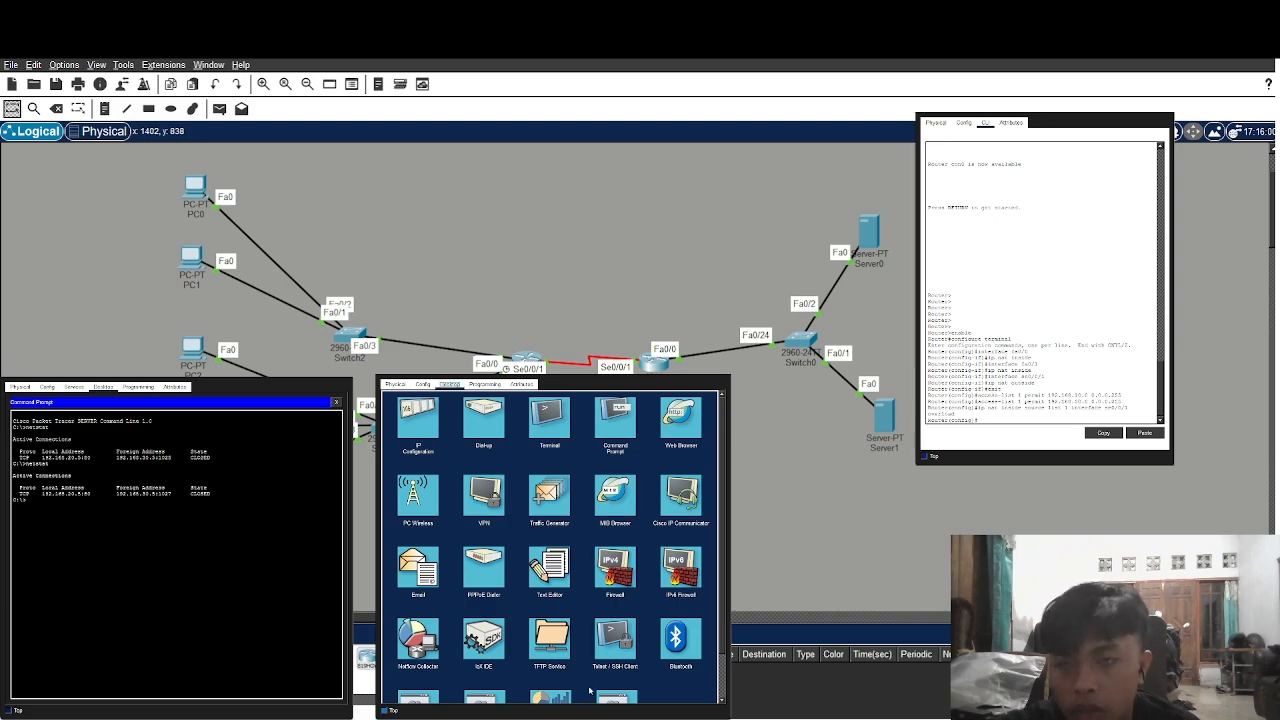
Enter 192.168.20.5 in the device's Web Browser and load the welcome page
click(657, 422)
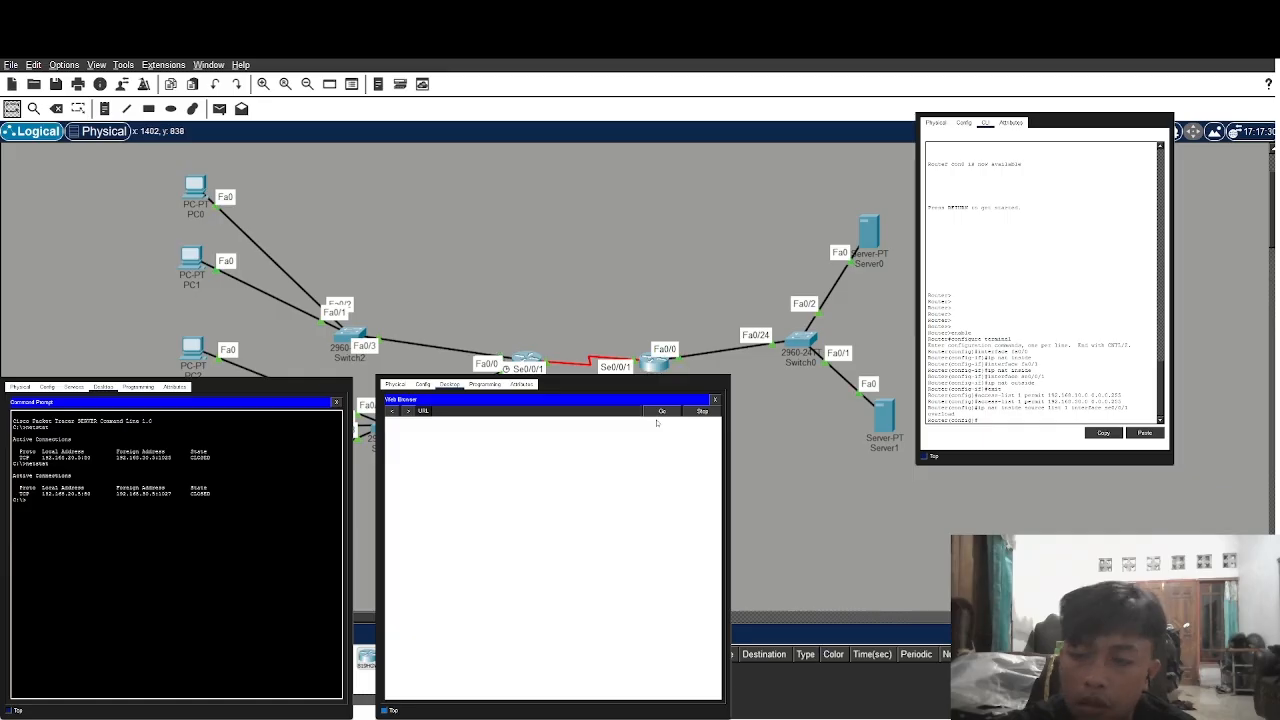
click(557, 413)
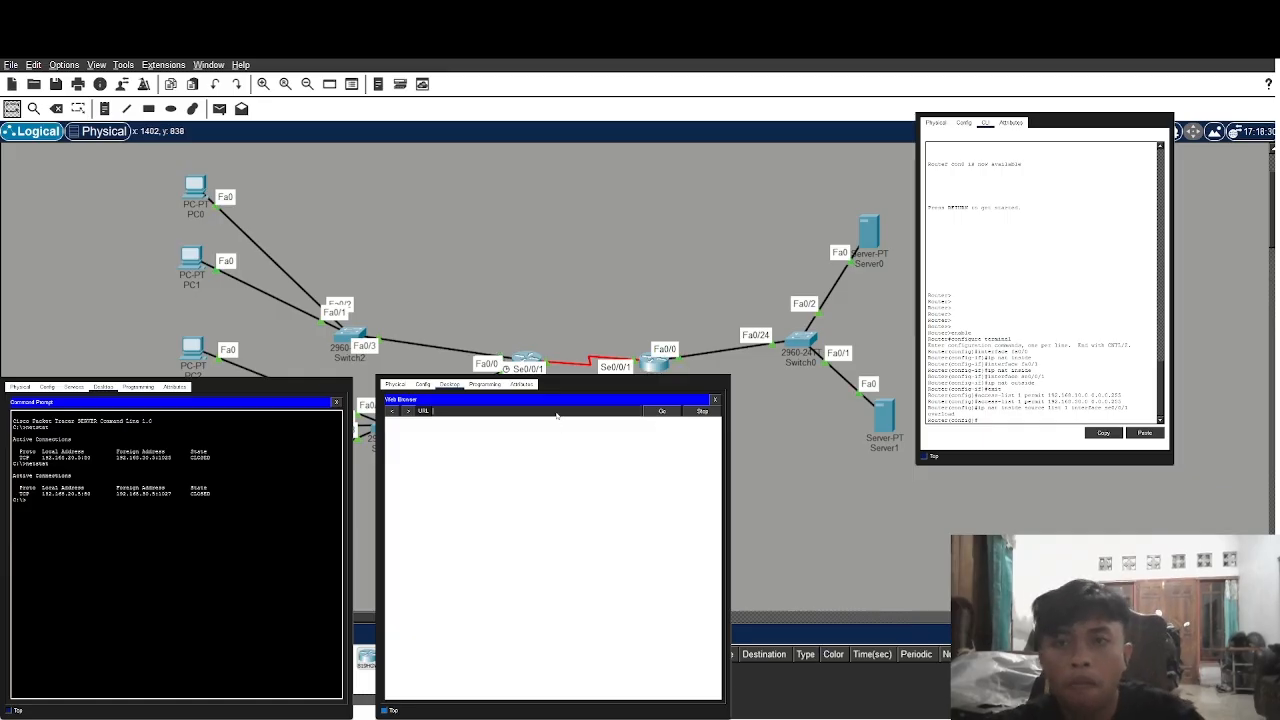
text(192.168.)
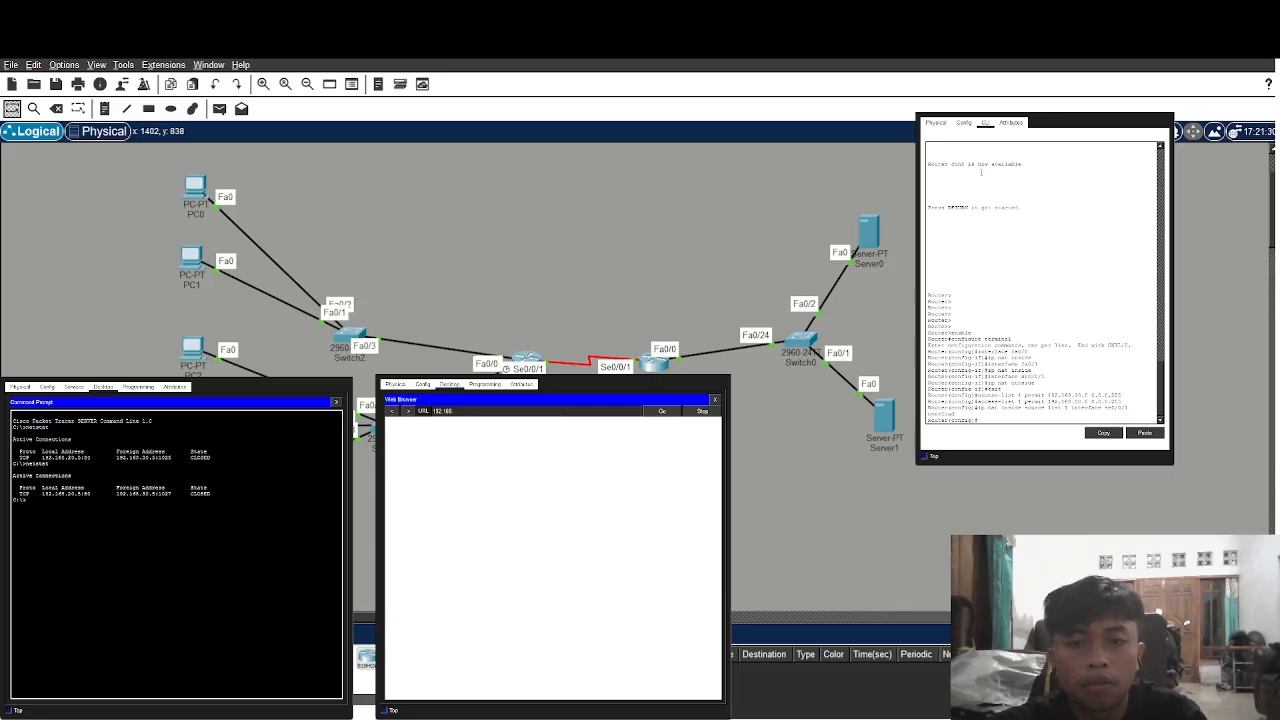
text(20.0)
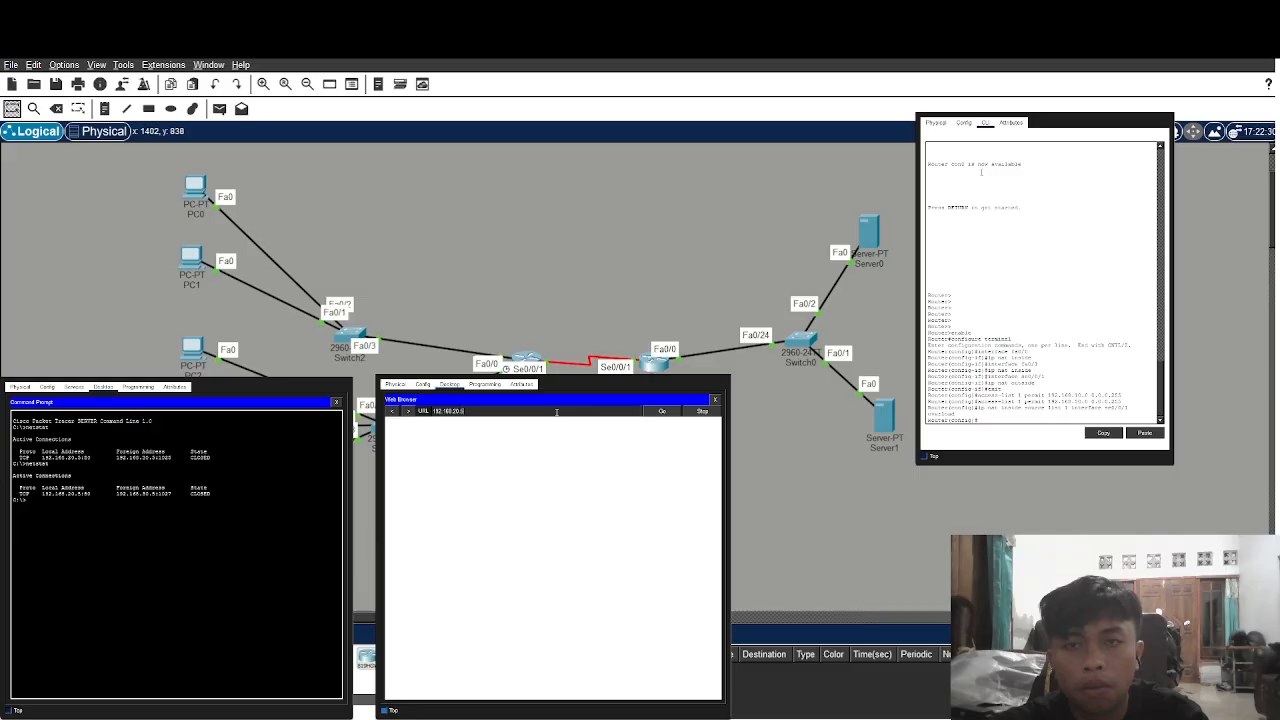
click(658, 415)
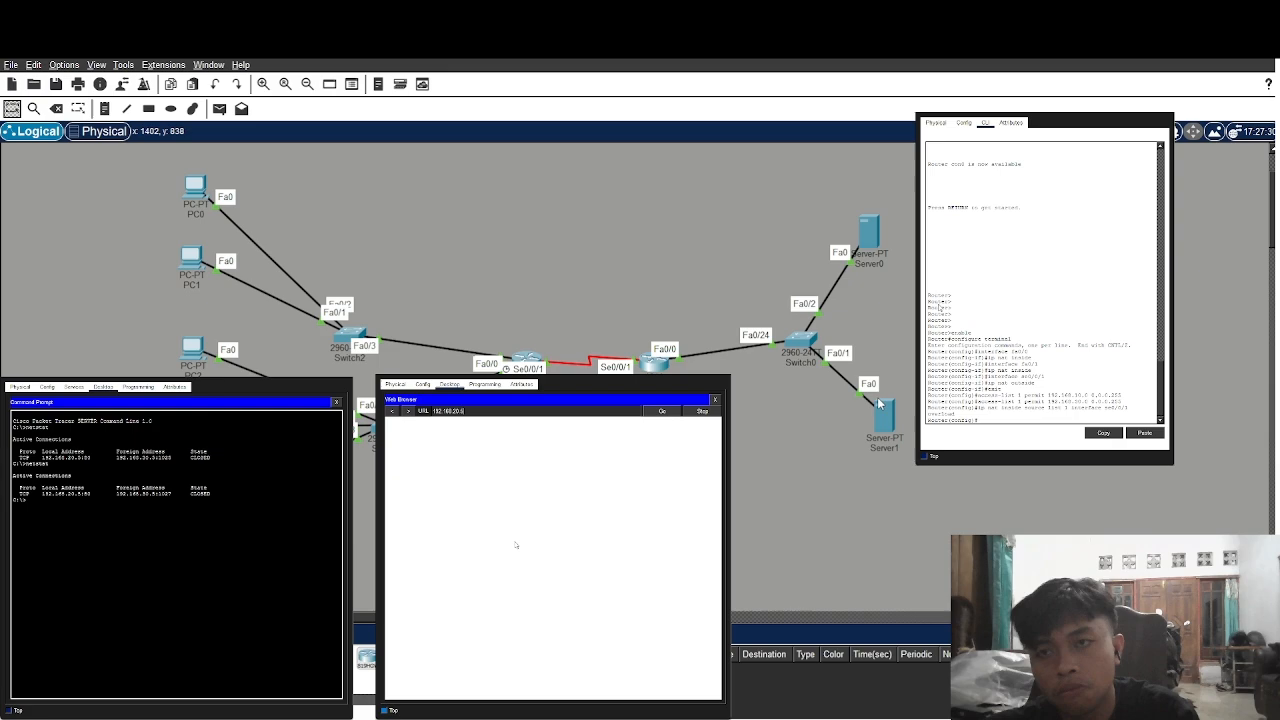
click(672, 412)
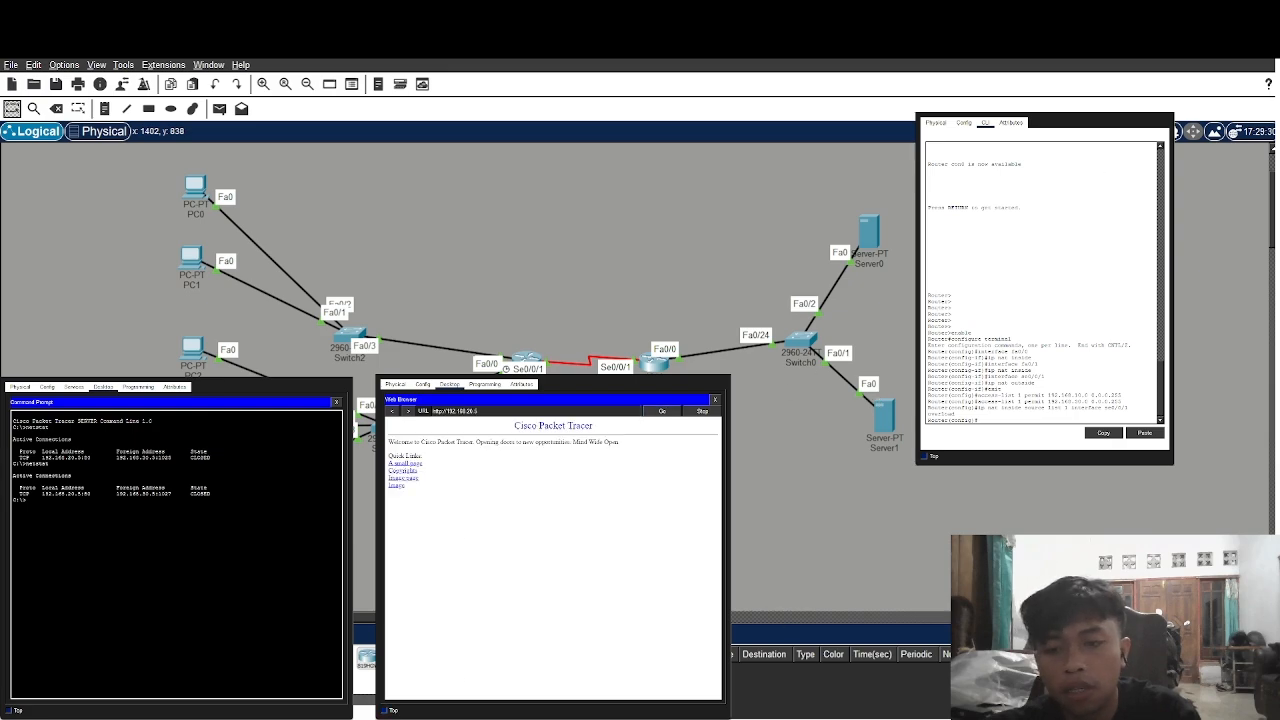
Run netstat on the server to list active connections and narrow the command prompt window
text(netstat)
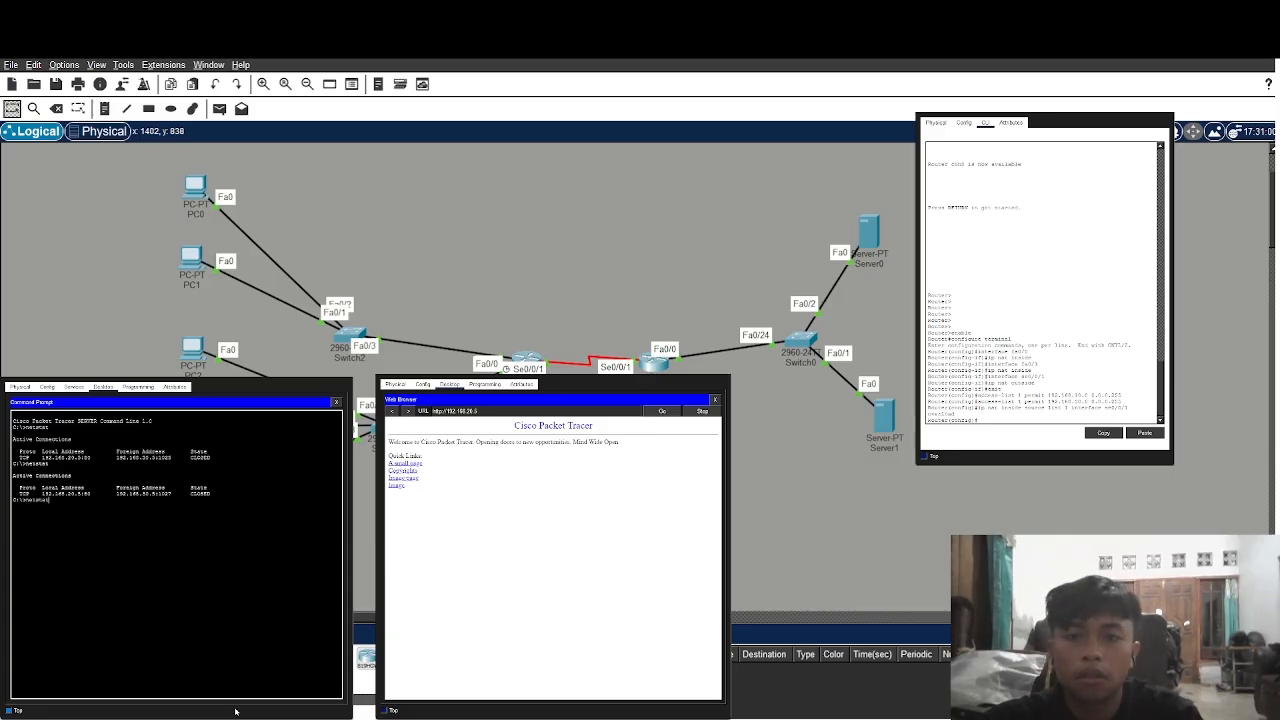
key(Return)
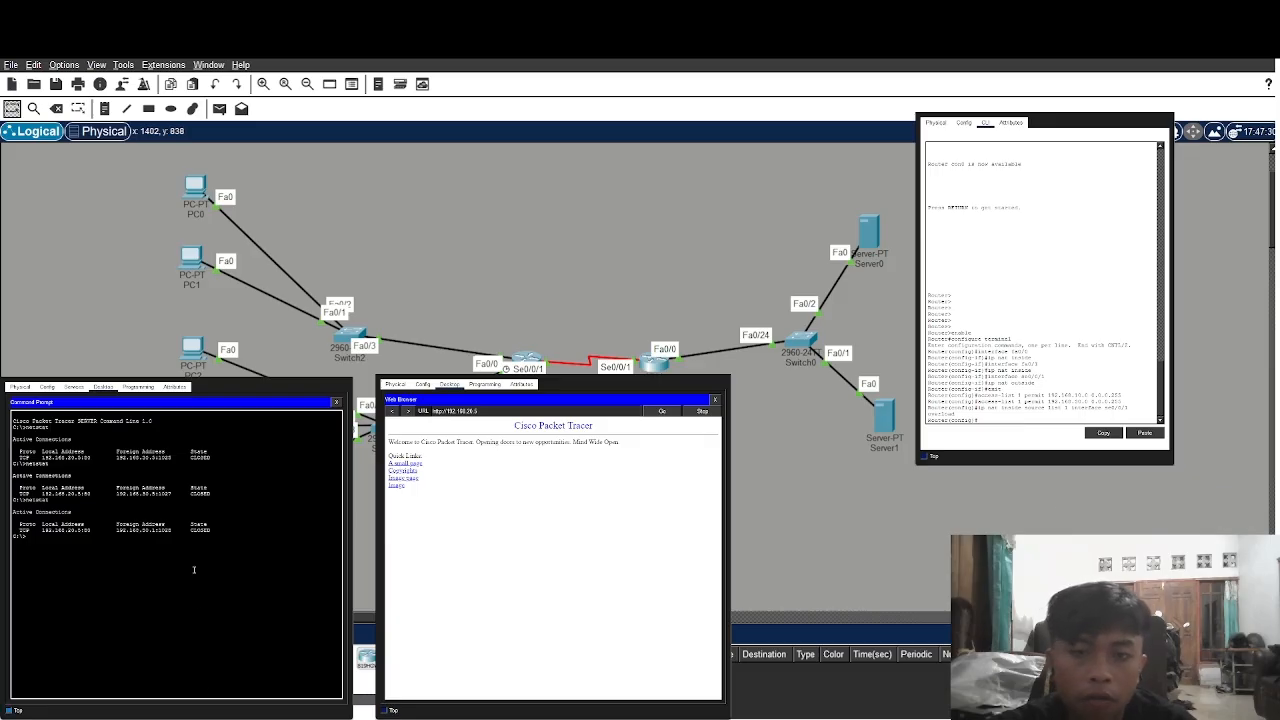
drag(729, 172, 846, 178)
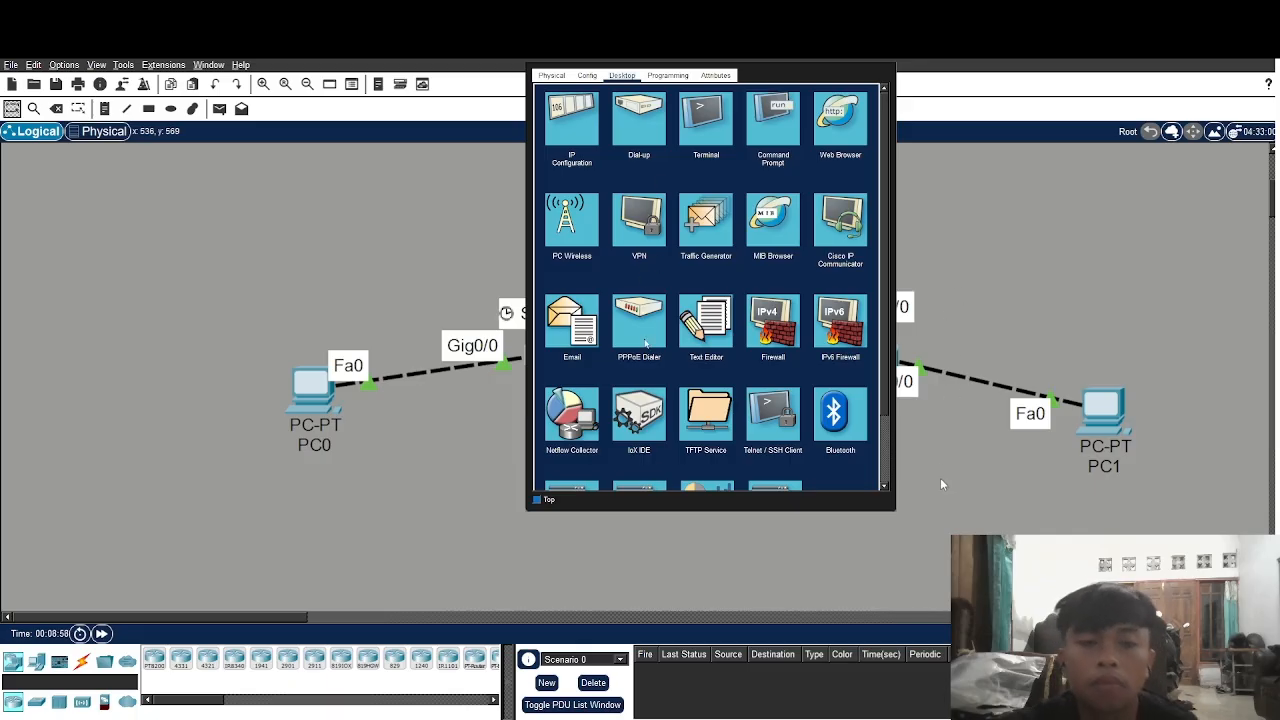
Ping 192.168.3.10 from the PC's Command Prompt, confirm 0% loss, and close the PC window
click(774, 125)
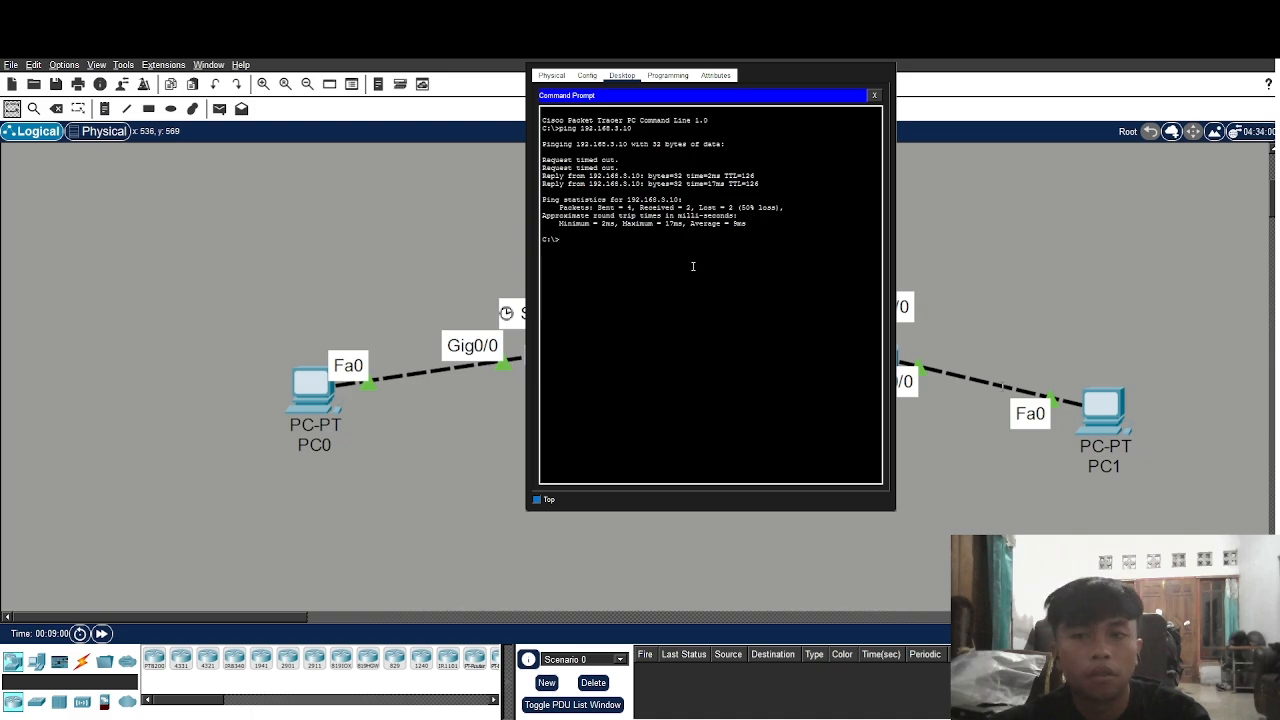
text(ping)
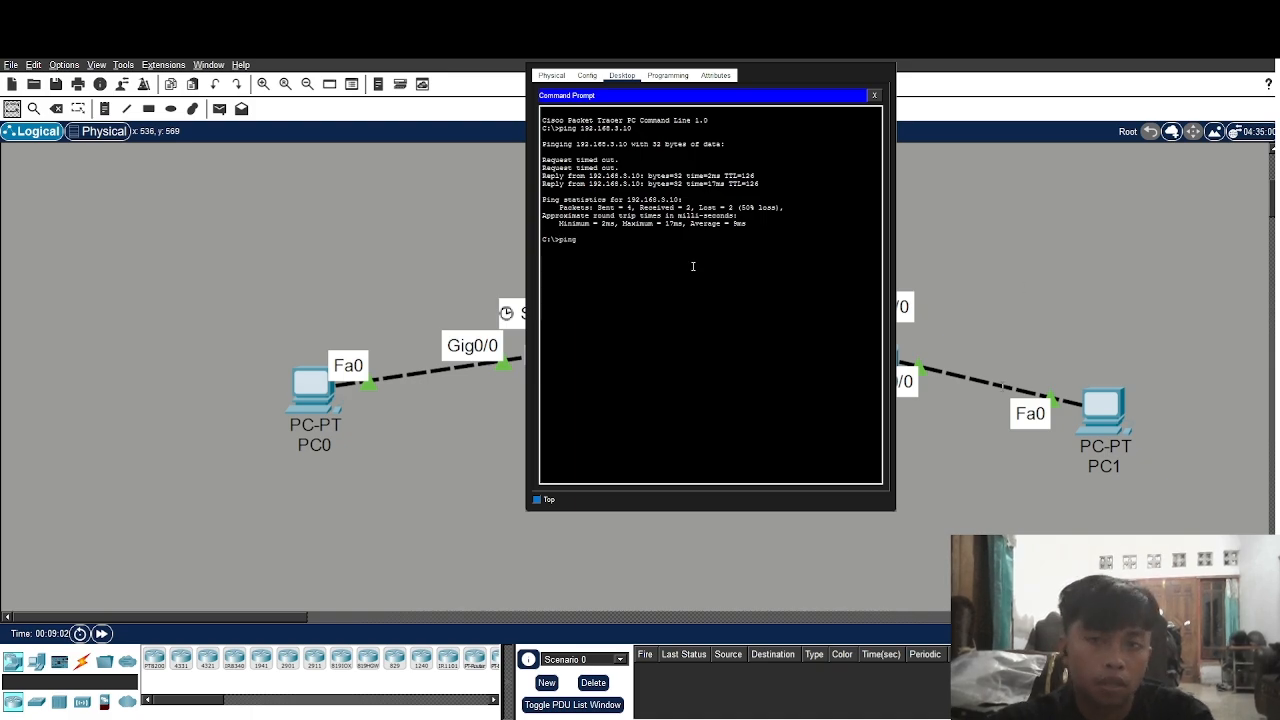
text( 192)
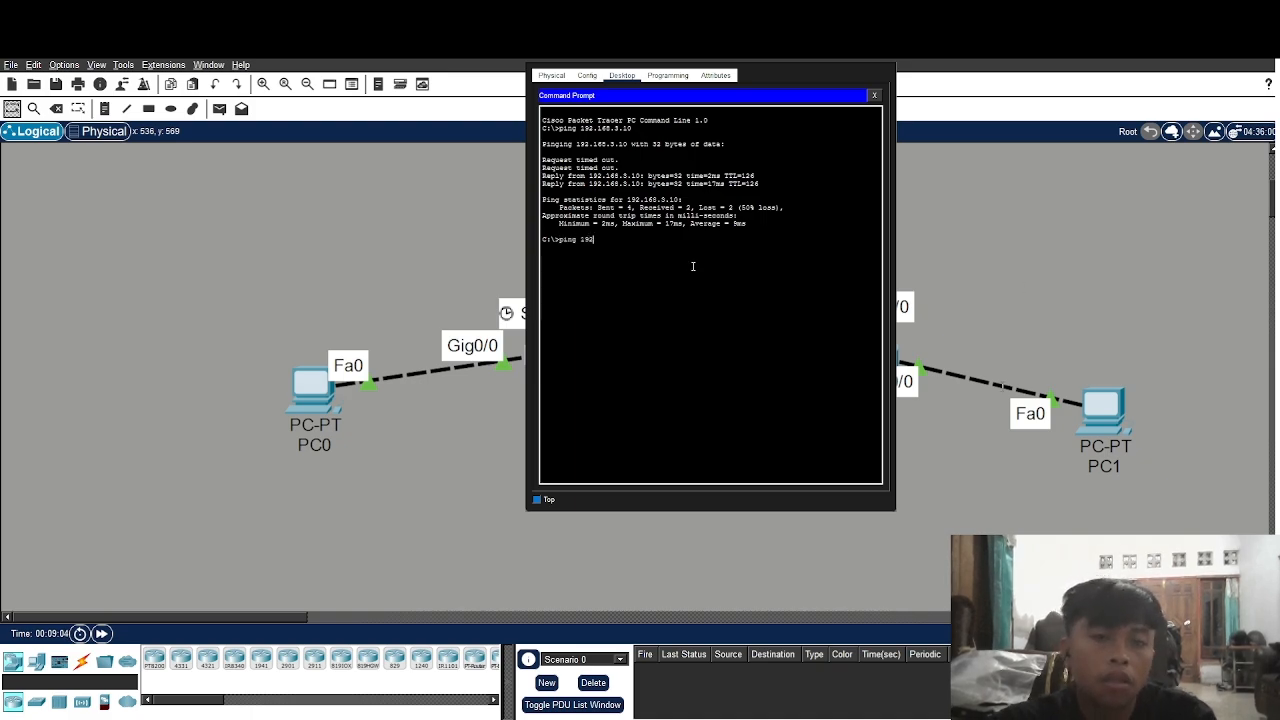
text(.168.3.10)
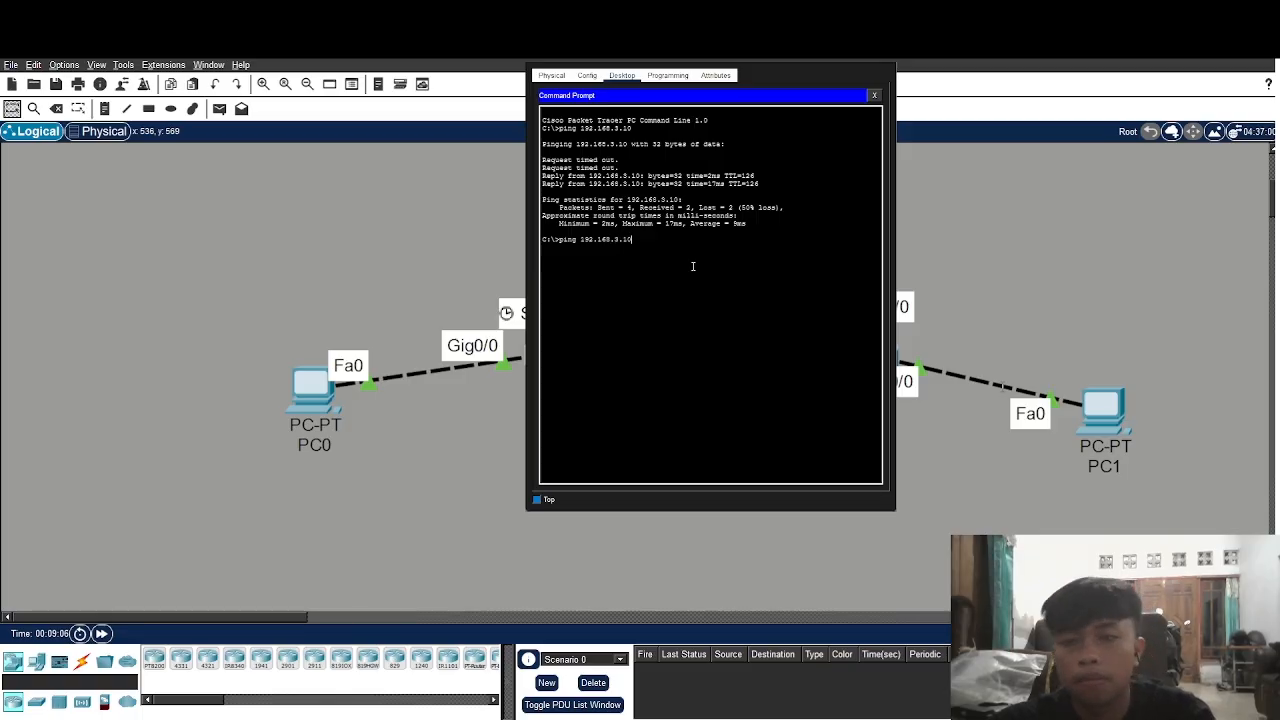
key(Return)
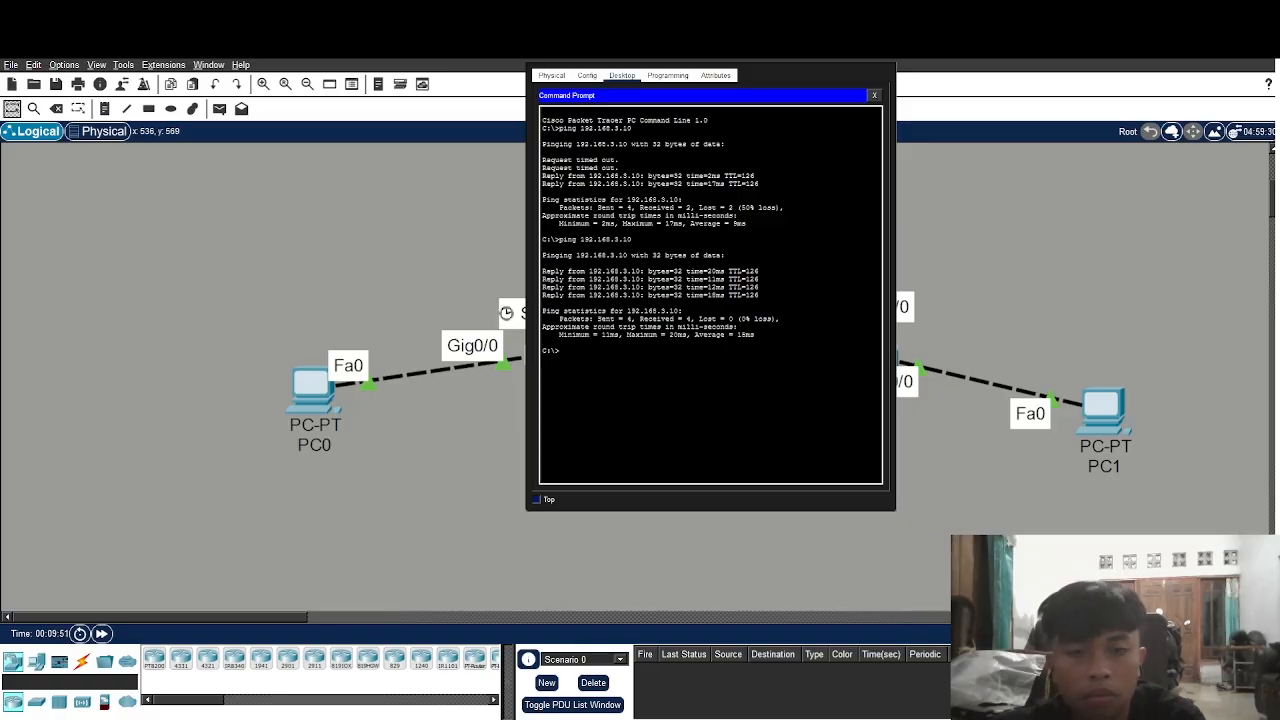
key(alt+F4)
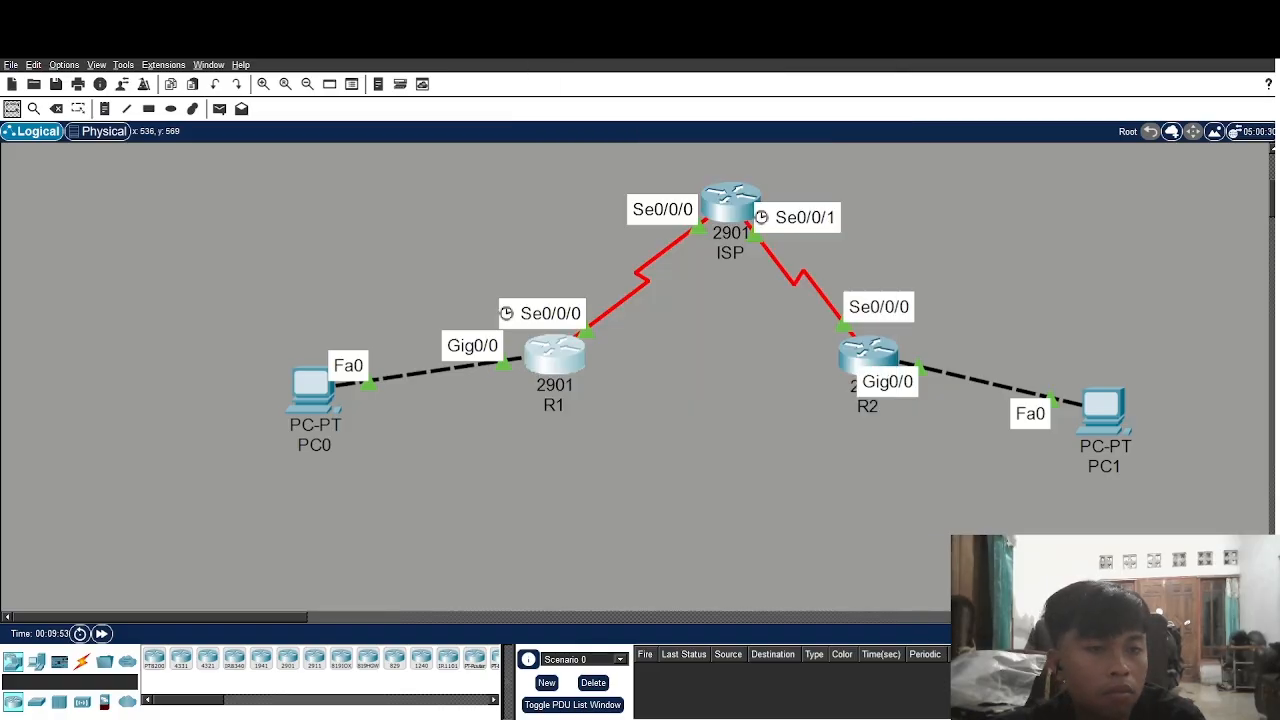
On R1, activate the c2900 securityk9 technology-package licence, accept it, and return to Router#
click(555, 355)
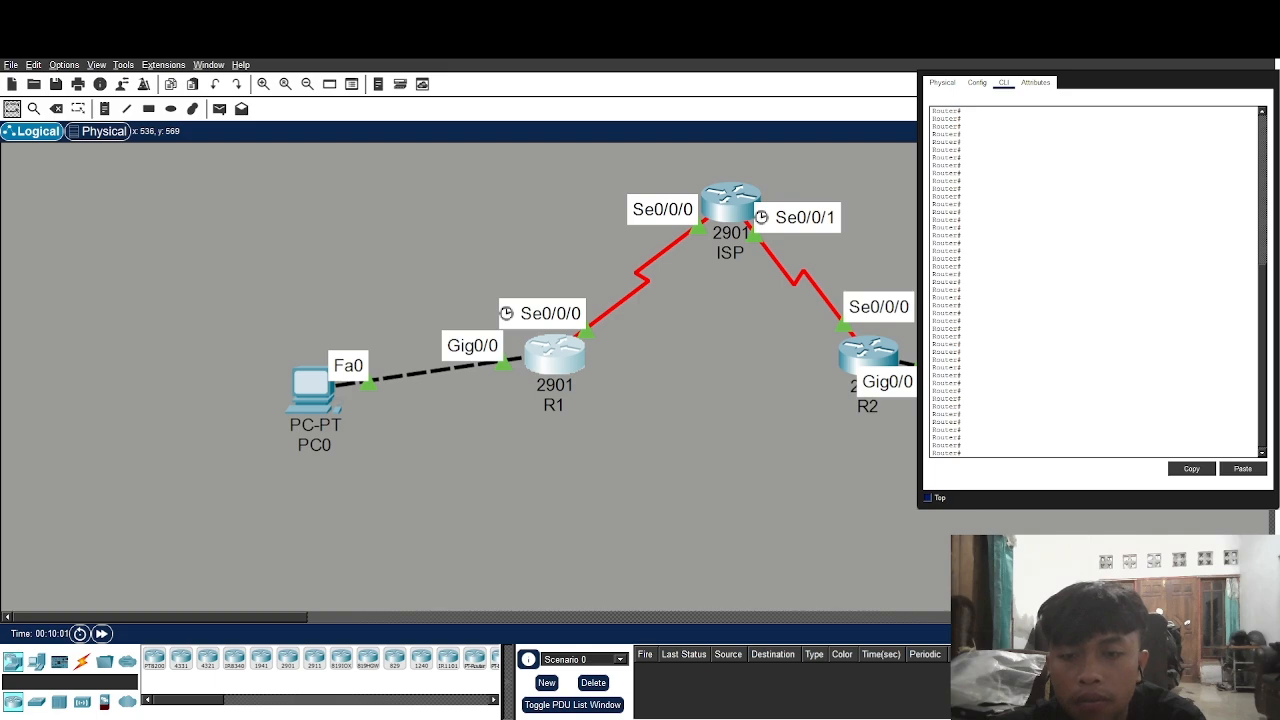
click(1069, 453)
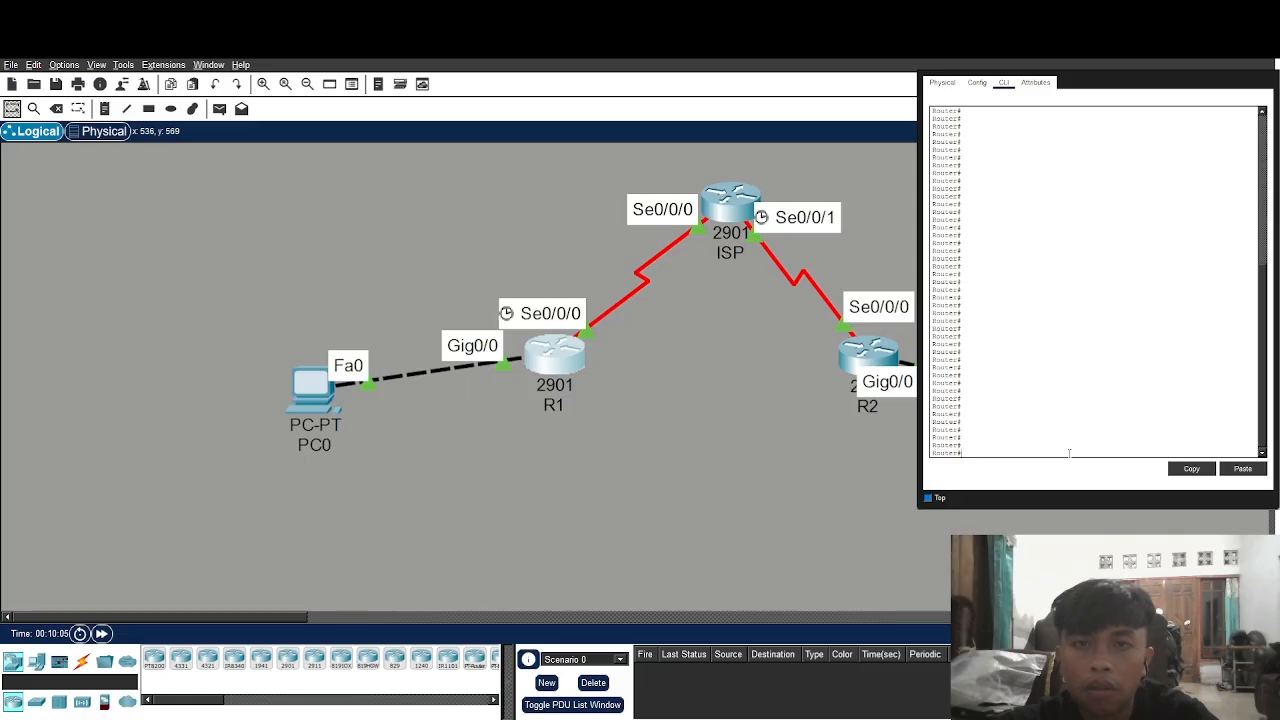
text(enable)
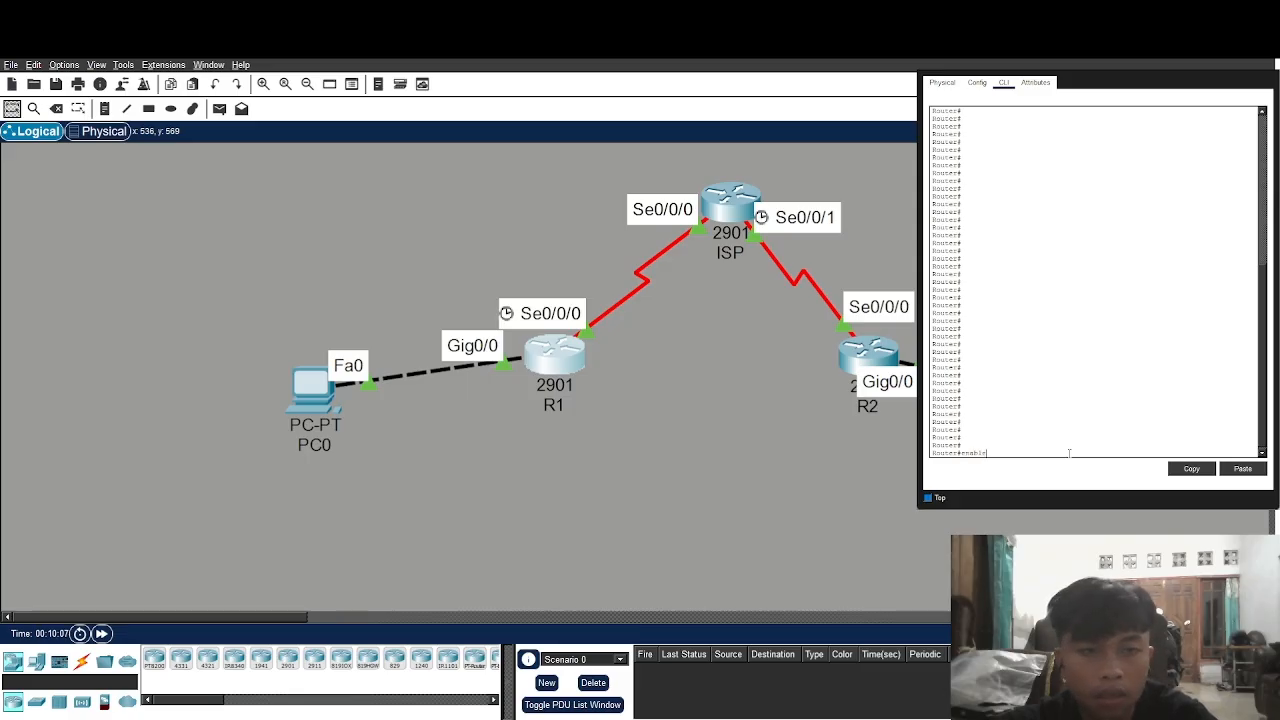
key(BackSpace)
key(BackSpace)
key(BackSpace)
key(BackSpace)
key(BackSpace)
key(BackSpace)
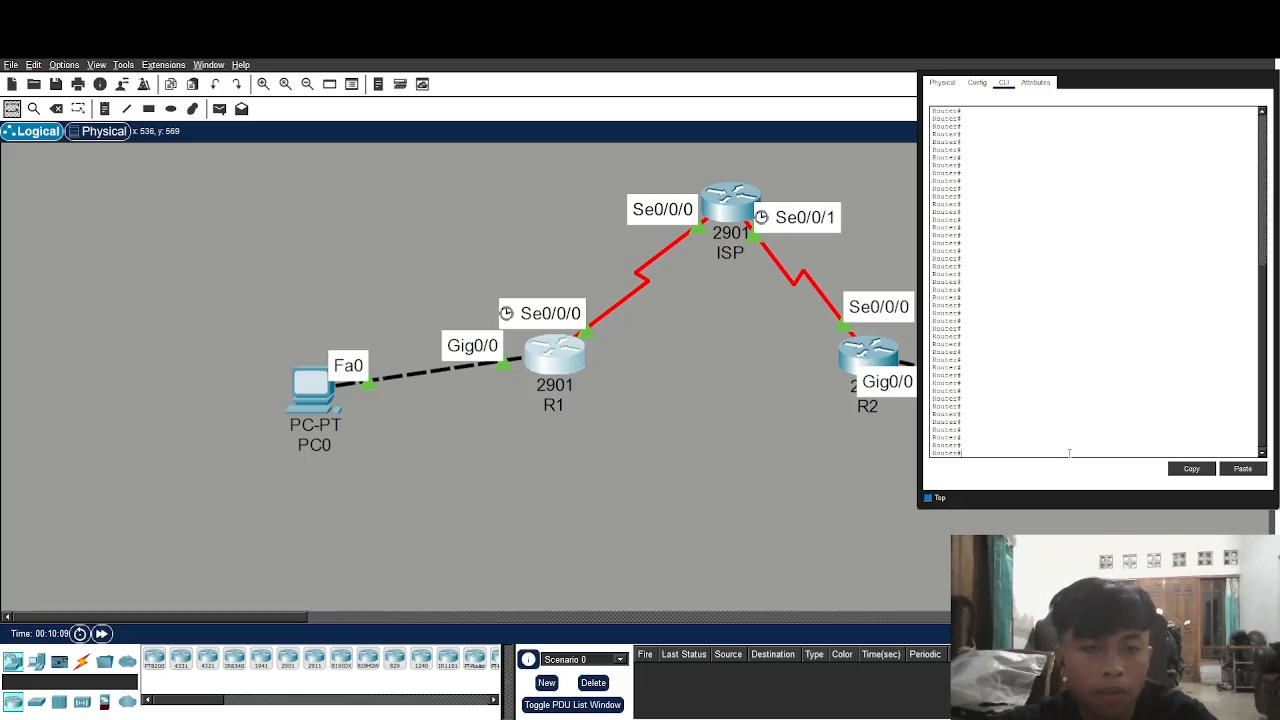
text(configure ter)
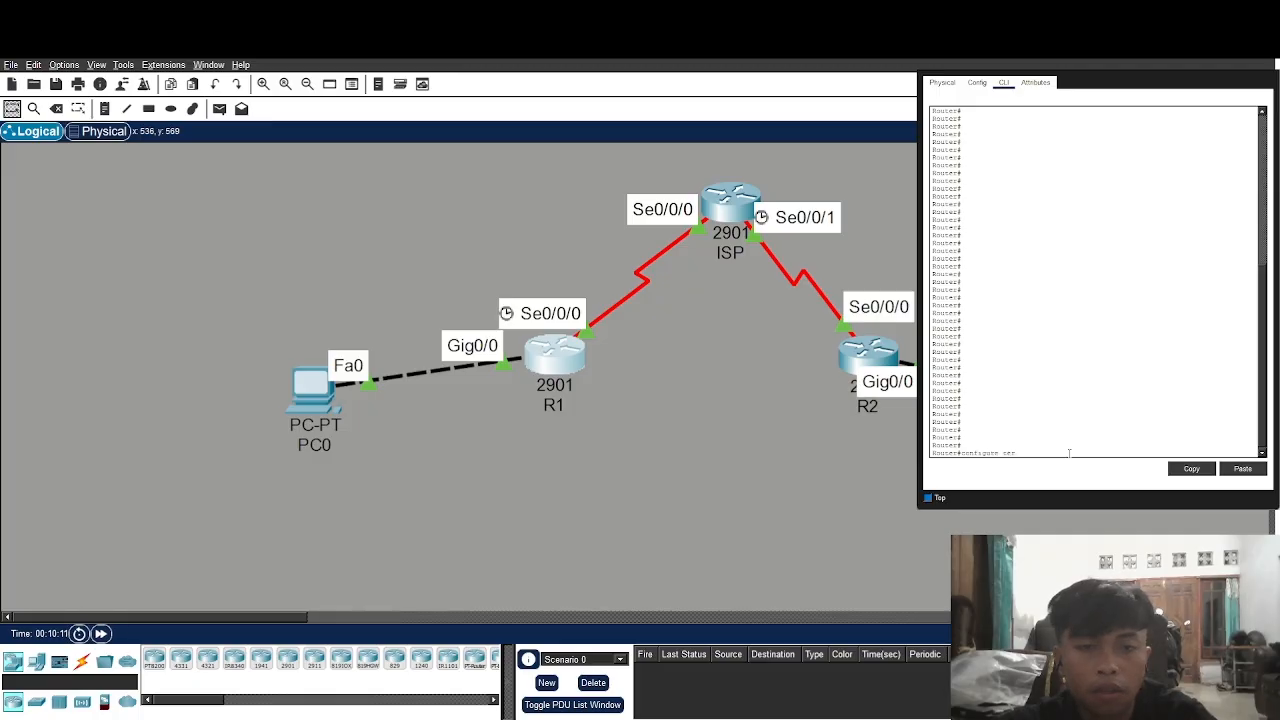
text(minal)
key(Return)
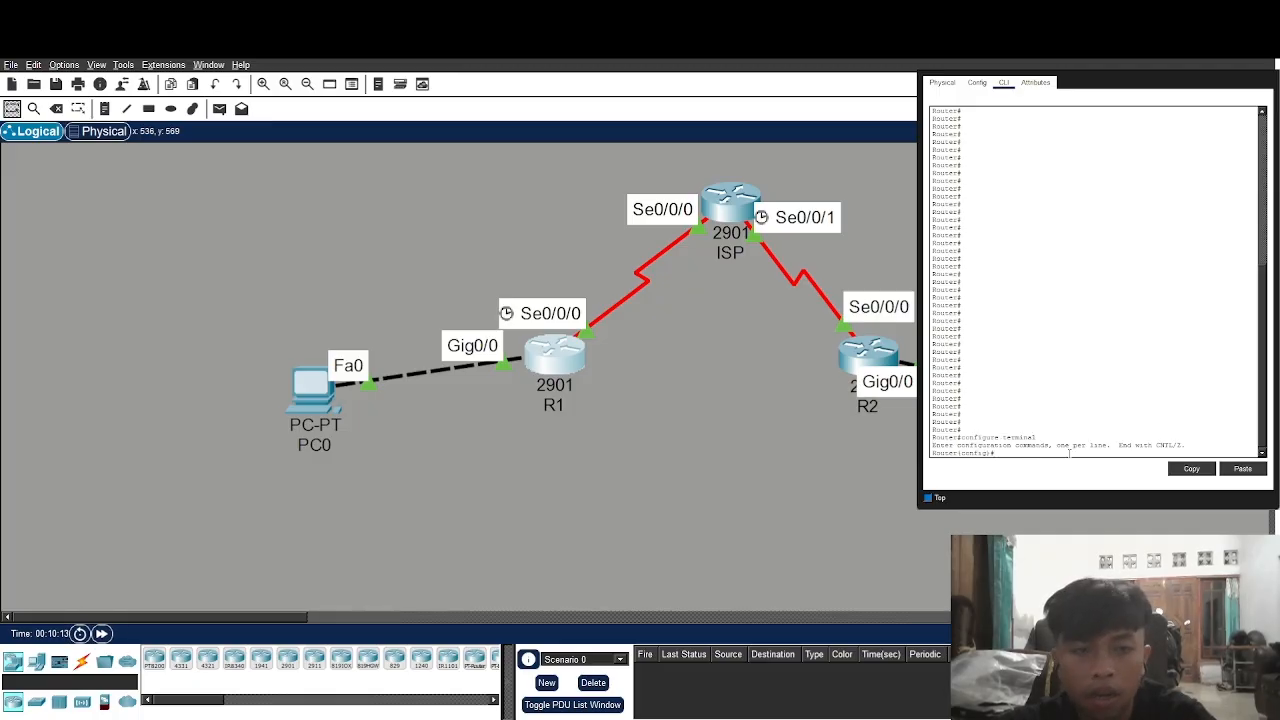
text(iic)
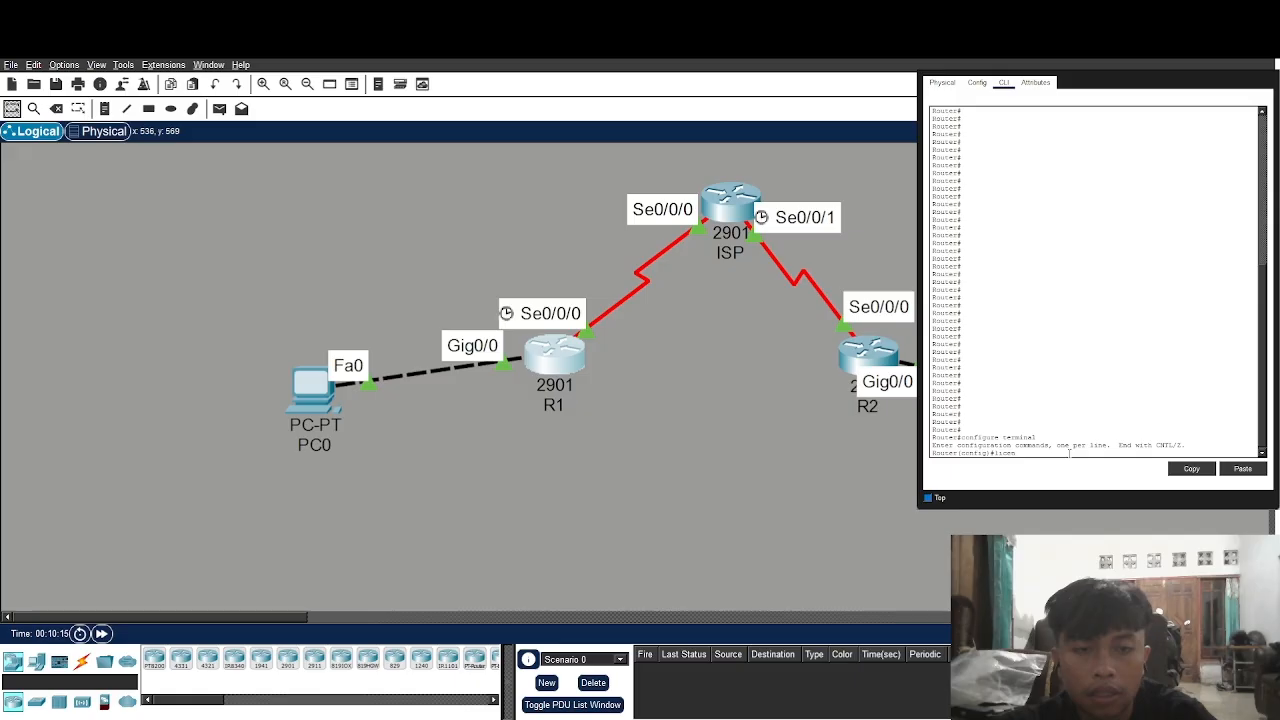
text(ense boot)
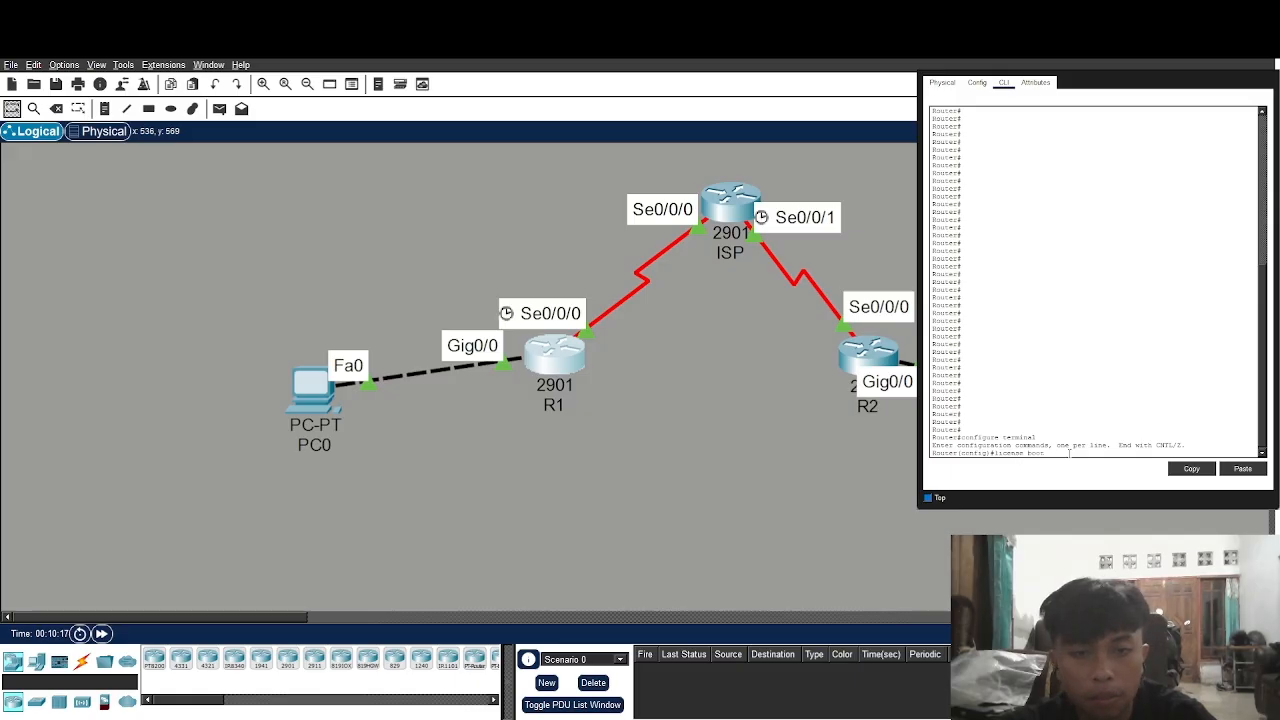
text( module 2)
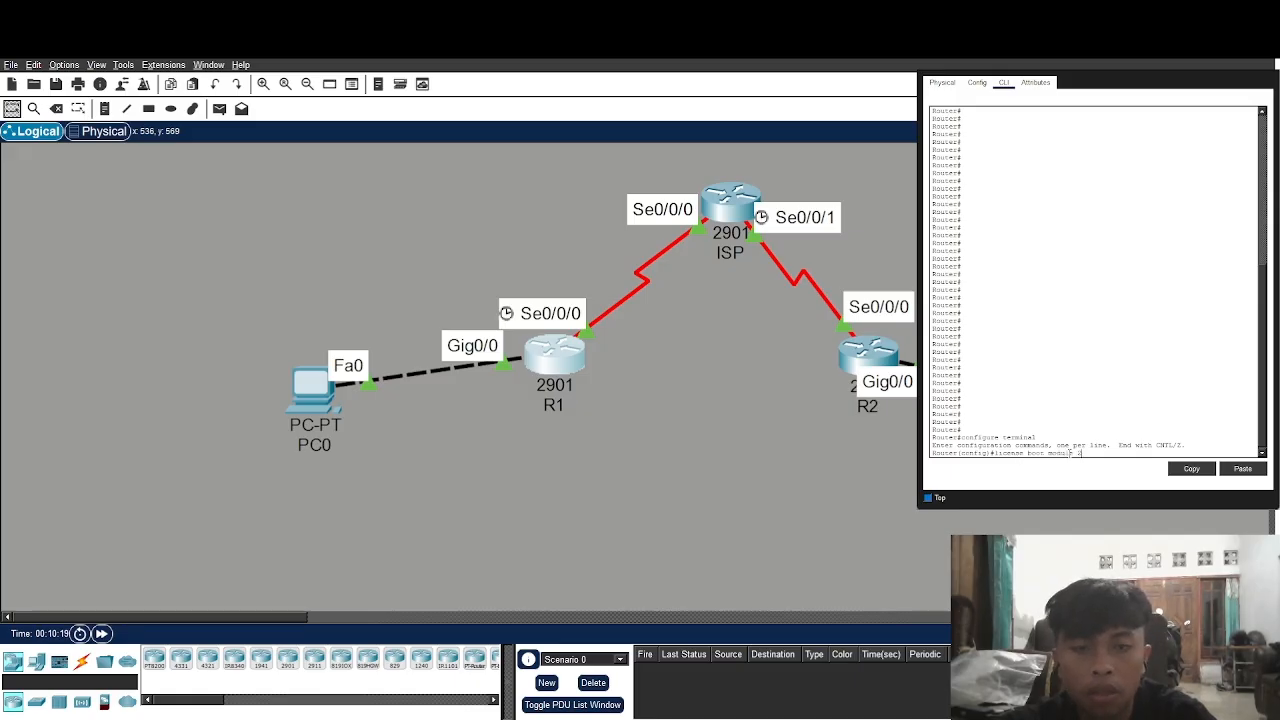
text(2900)
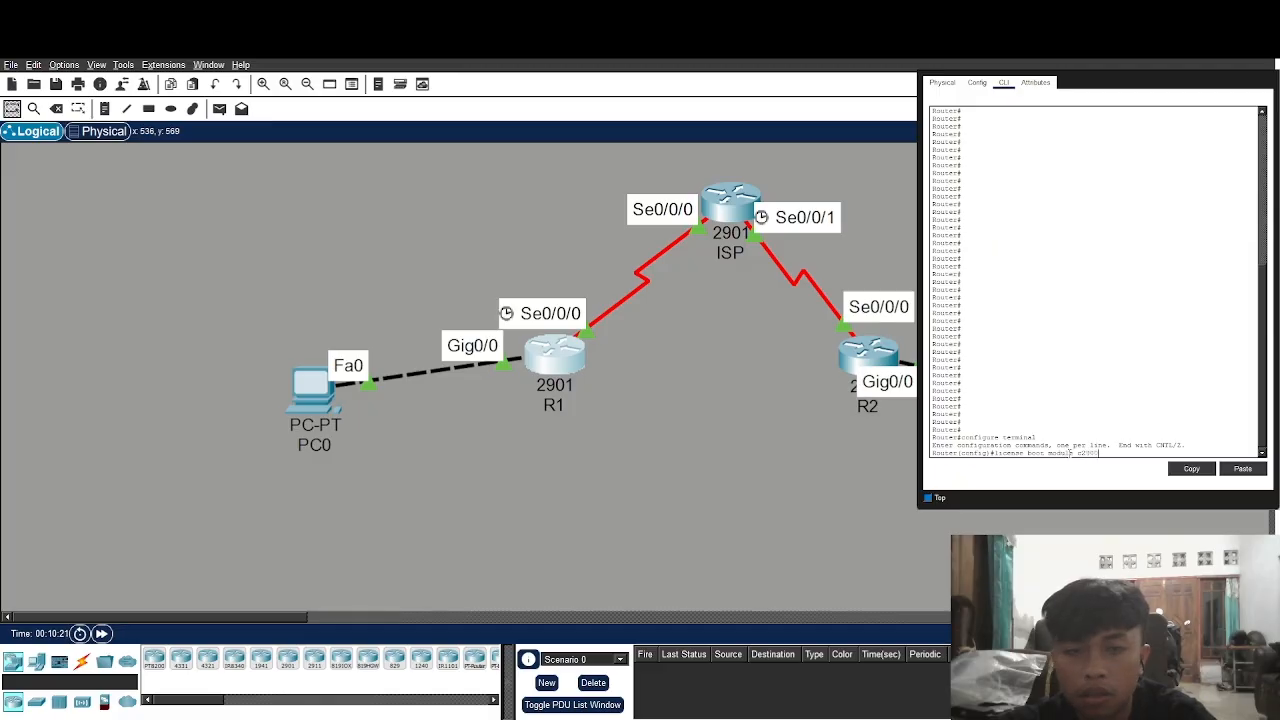
text( tech)
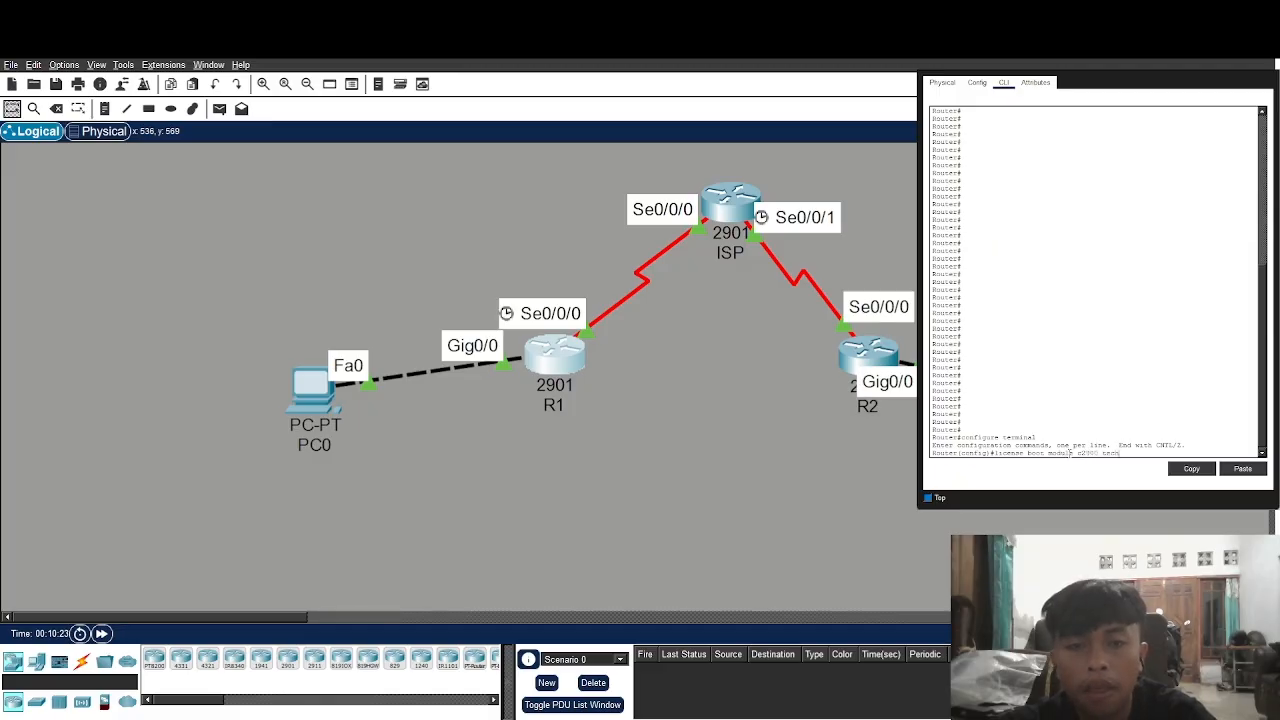
text(nology)
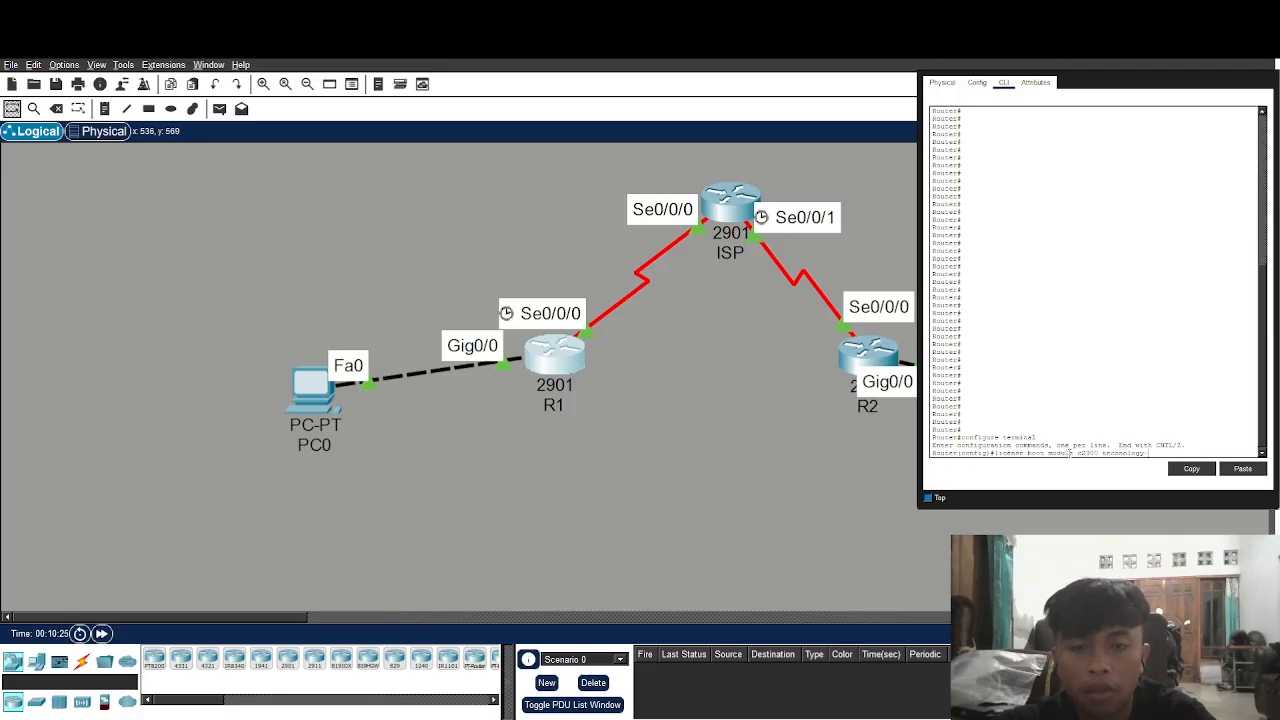
text(-package sec)
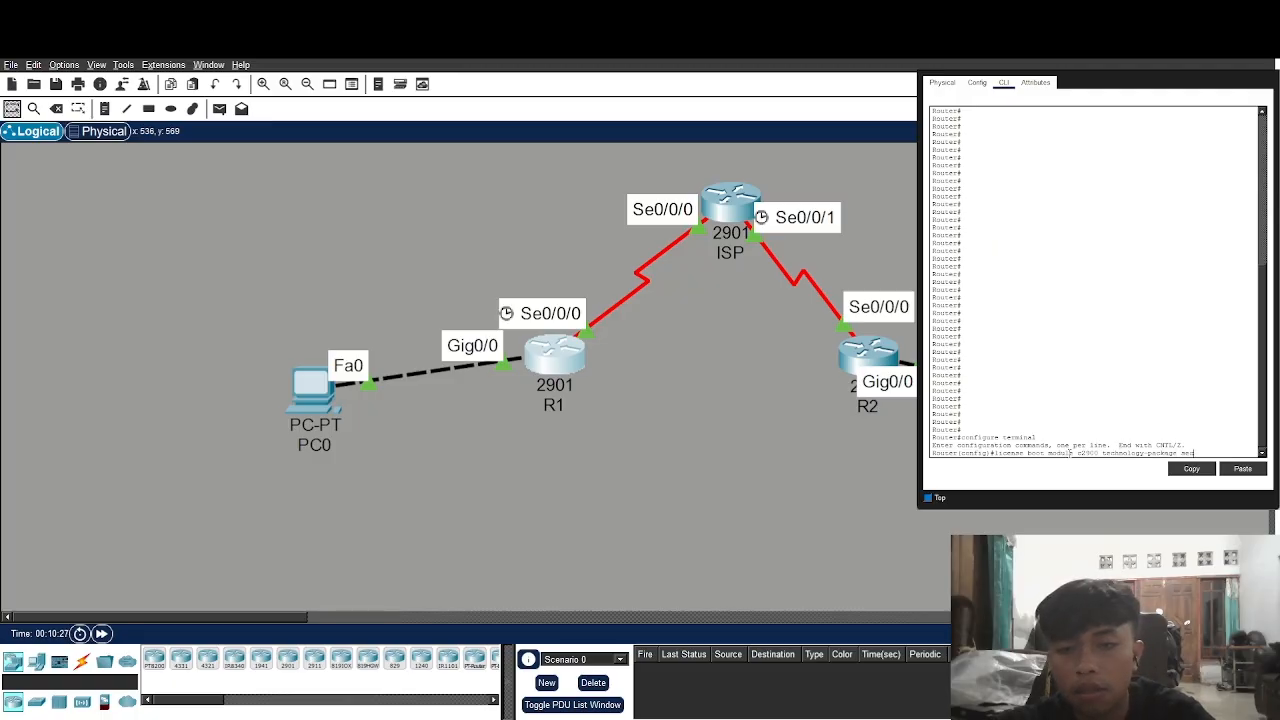
text(ur)
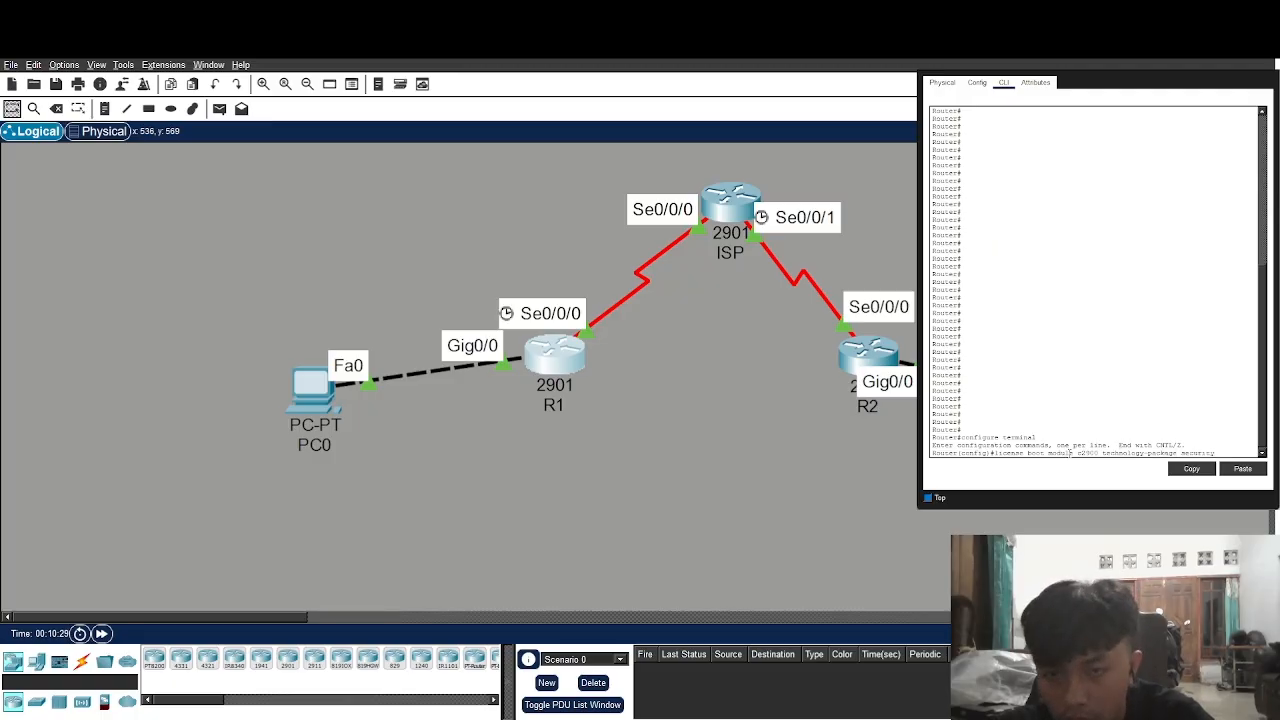
text(ityk9)
key(Return)
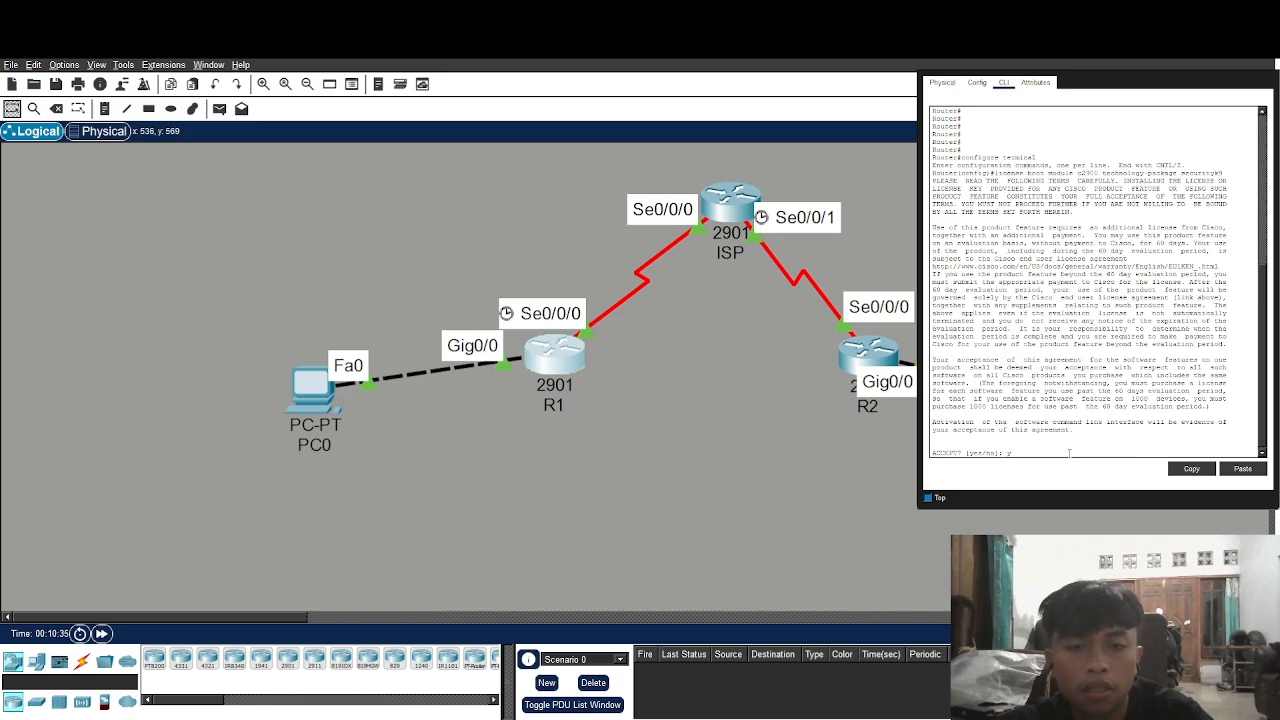
key(Return)
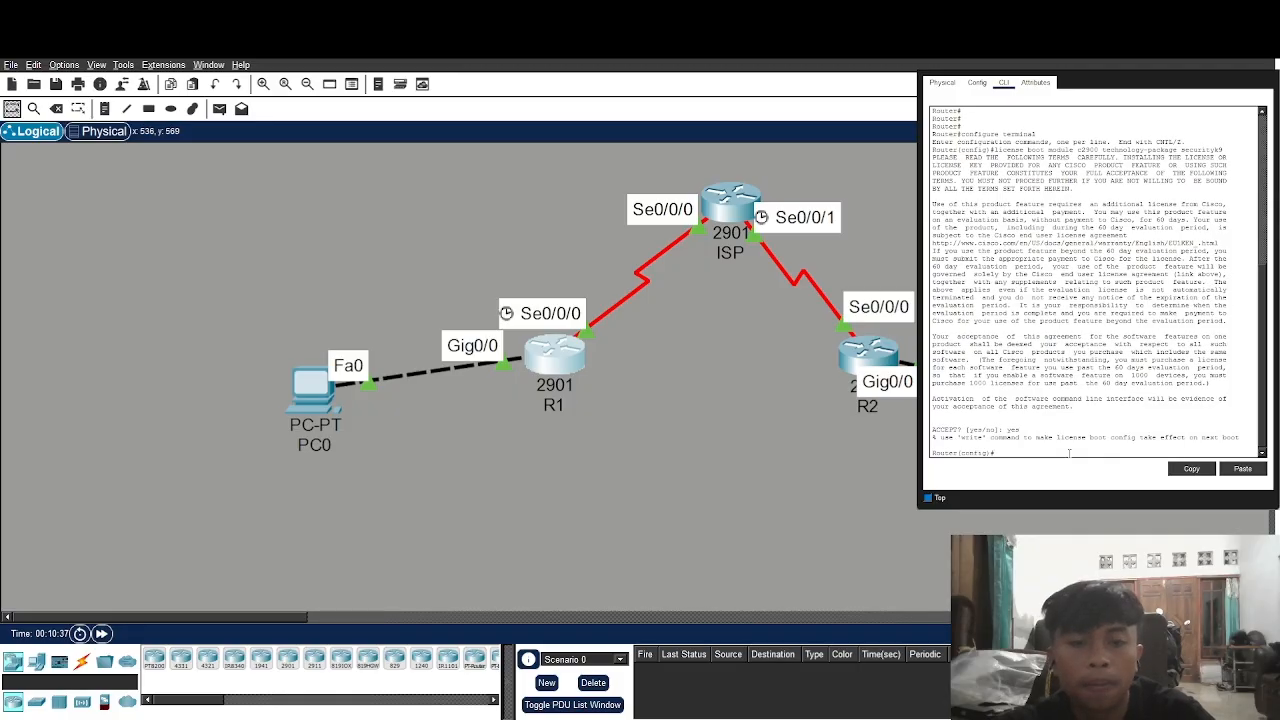
text(end)
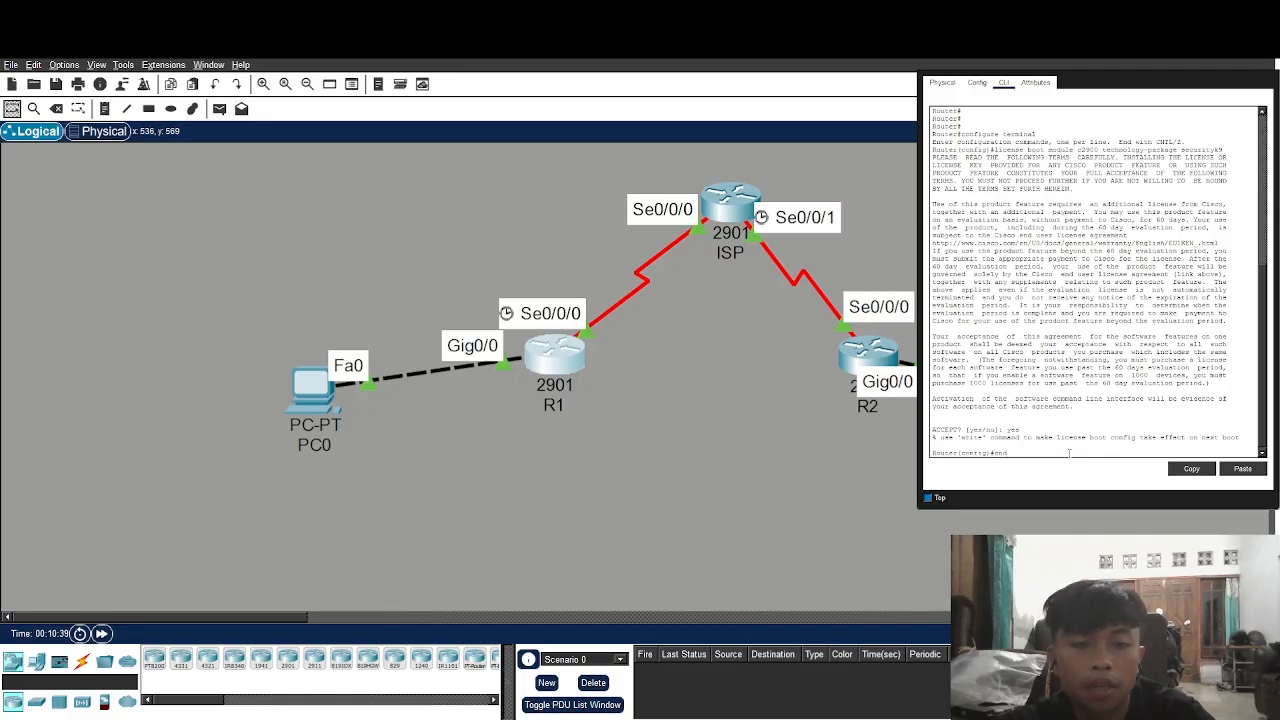
key(Return)
key(Return)
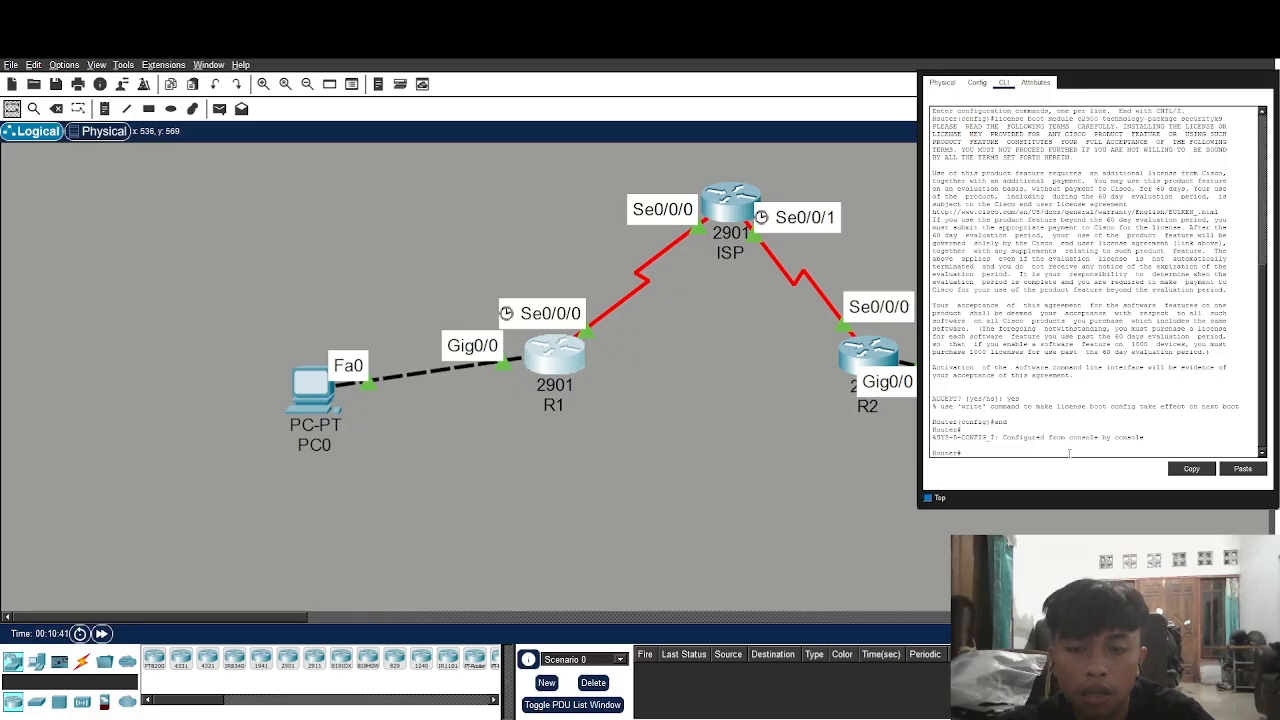
Copy running-config to startup-config, keeping the default startup-config destination name
text(copy runnin)
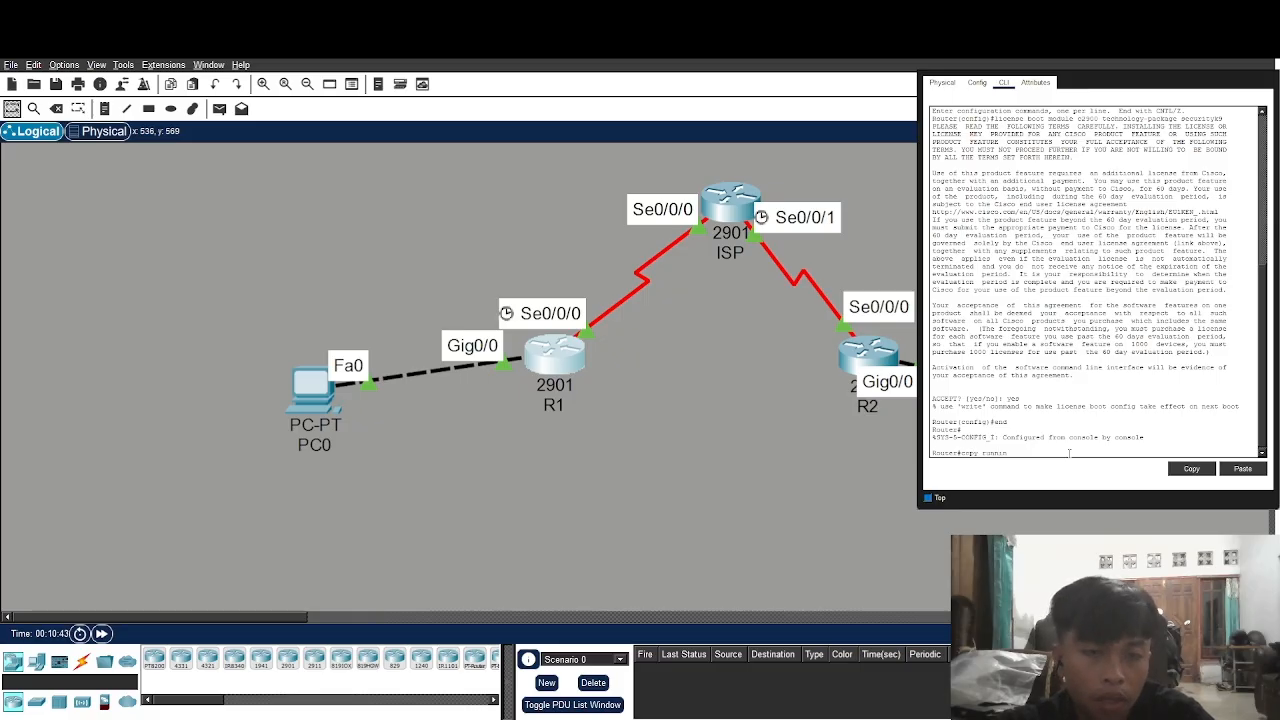
text(g-config st)
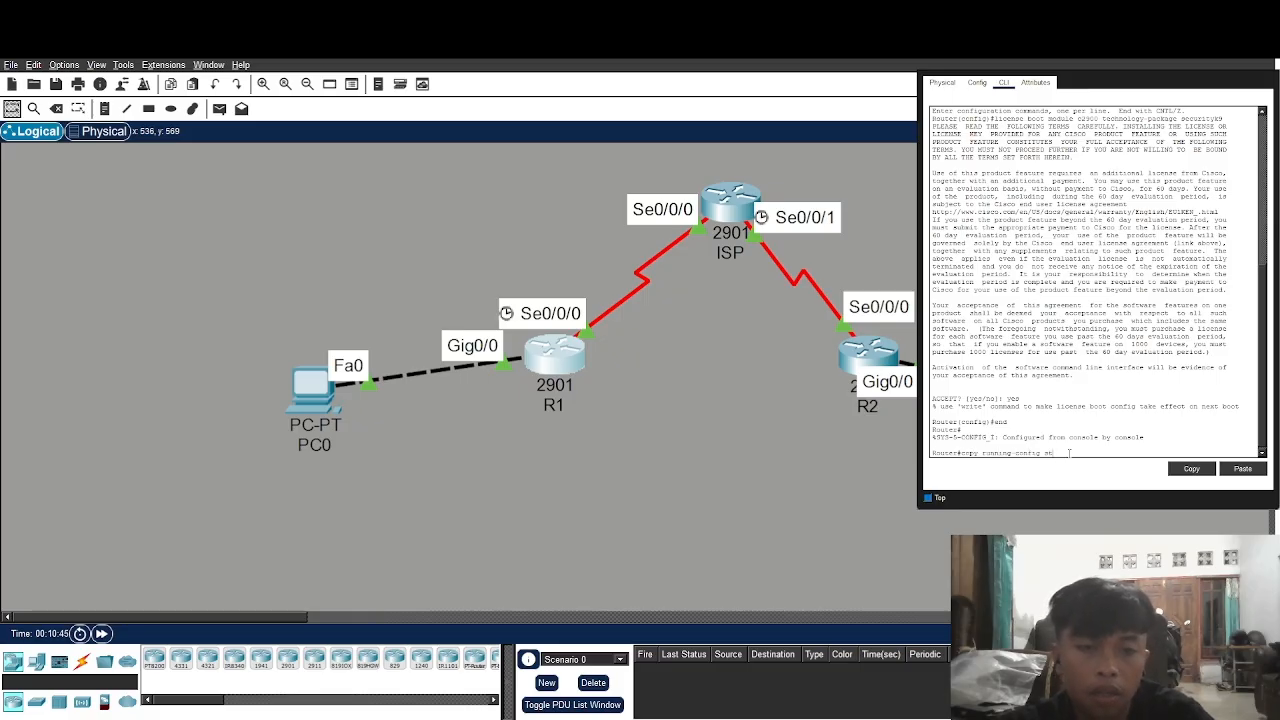
text(artup-)
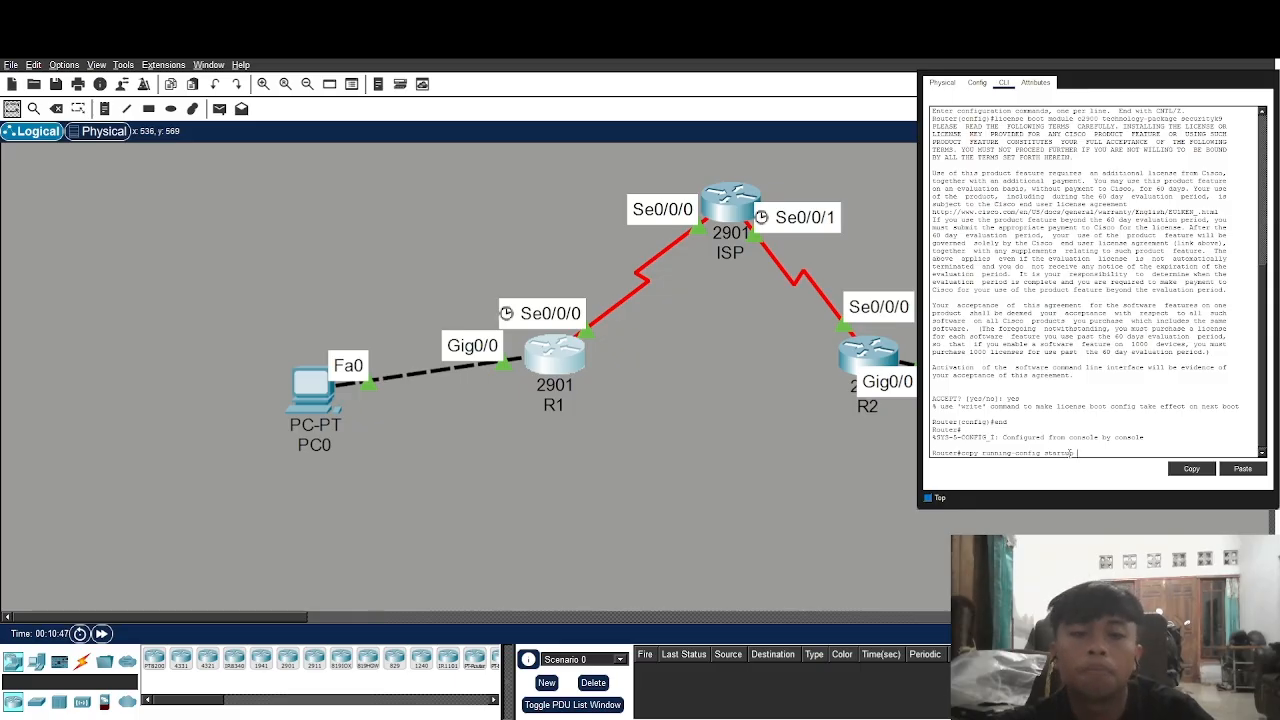
text(config)
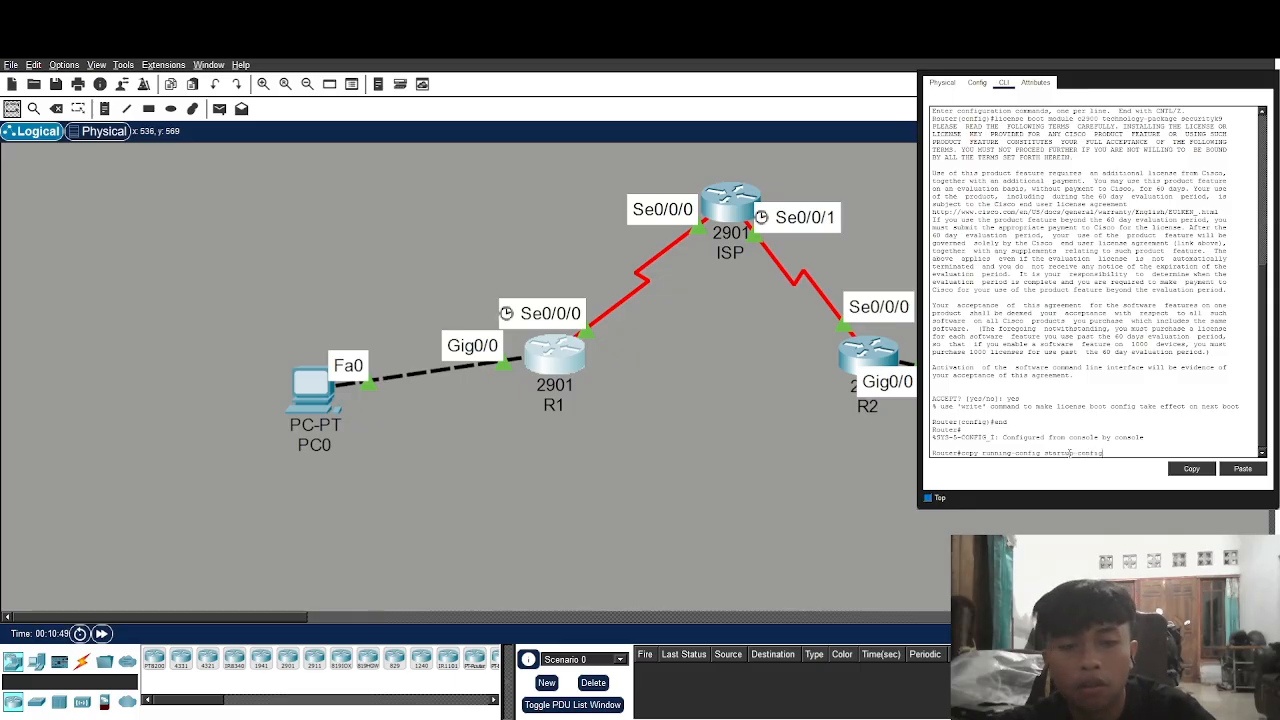
key(Return)
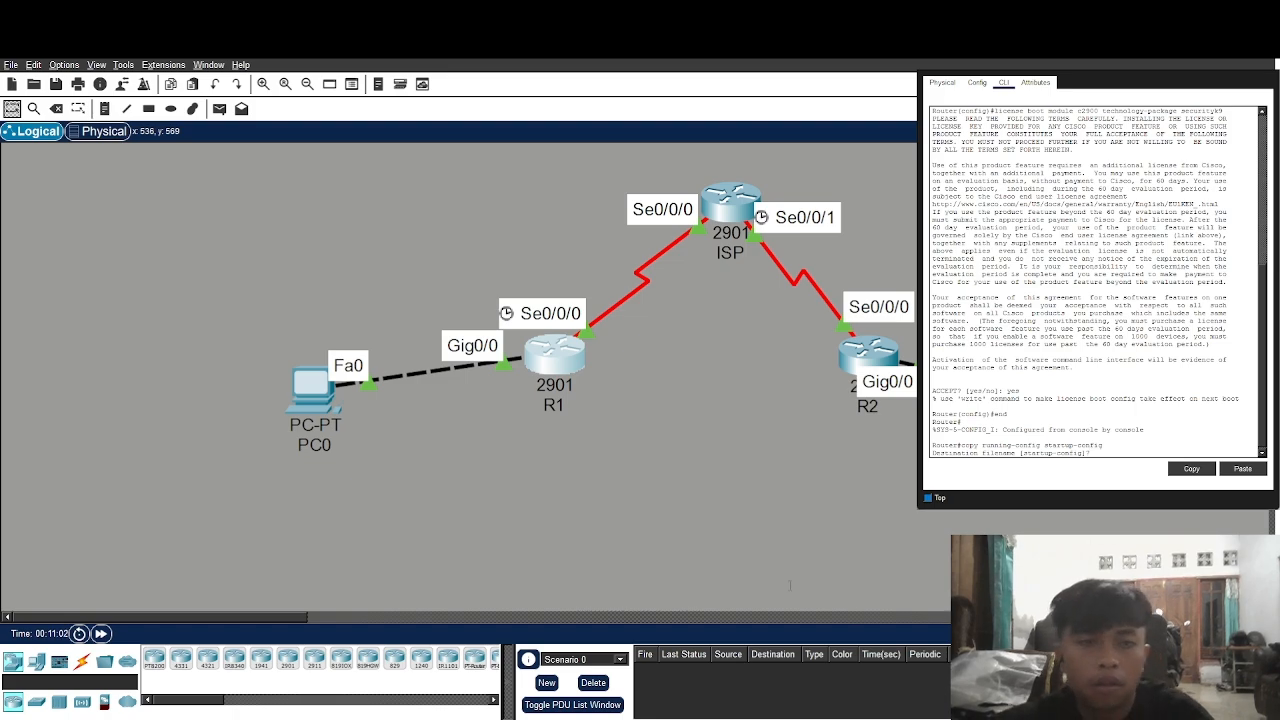
key(Return)
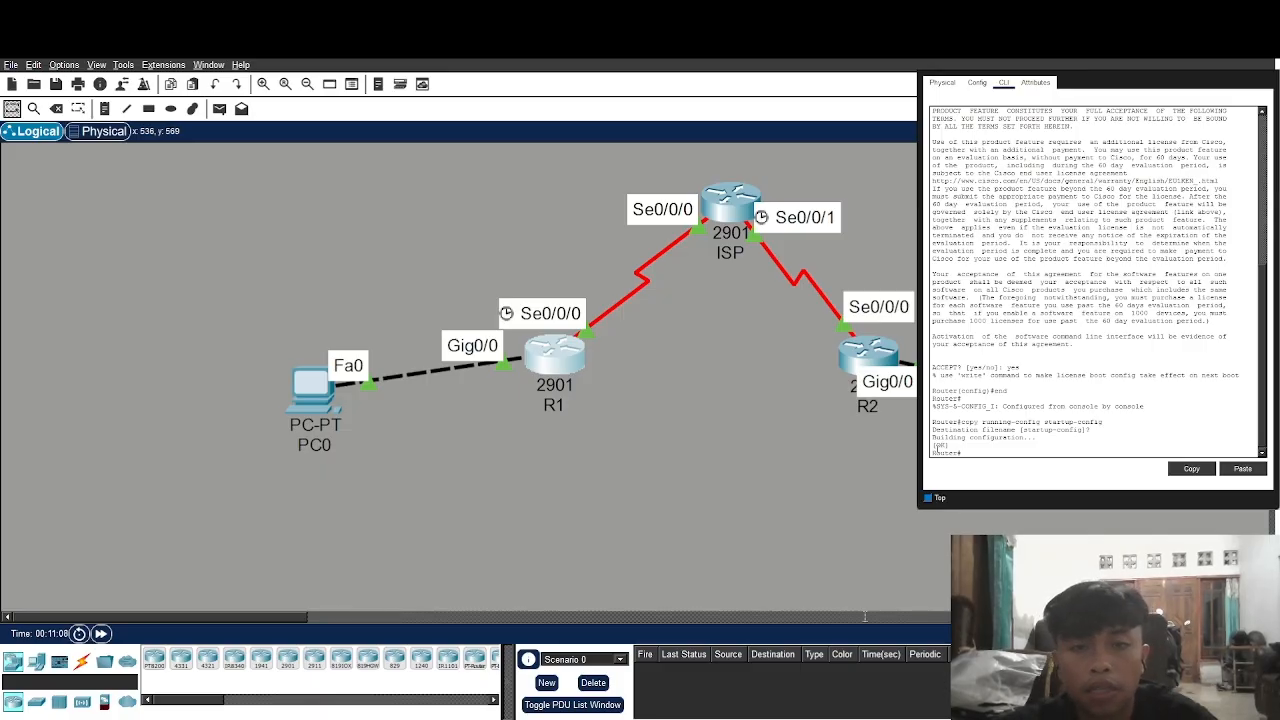
Reload the router with the saved configuration, then switch to R1's console
text(reload)
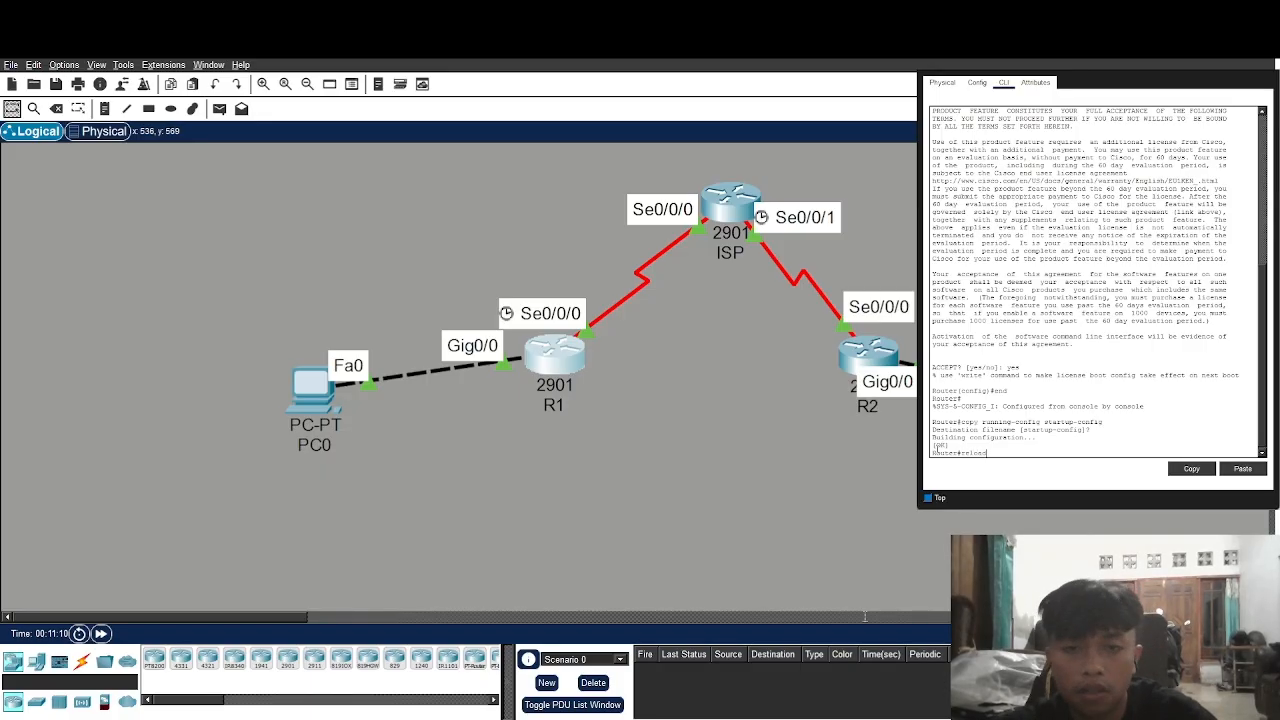
key(Return)
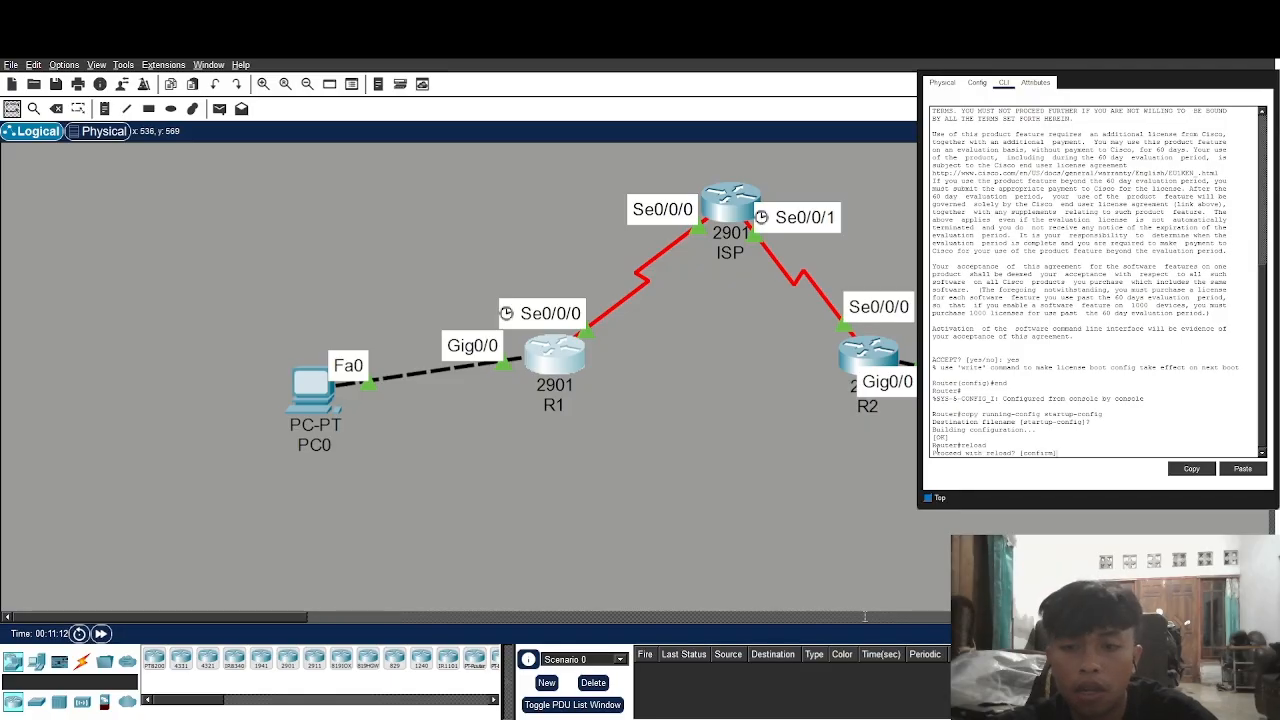
key(Return)
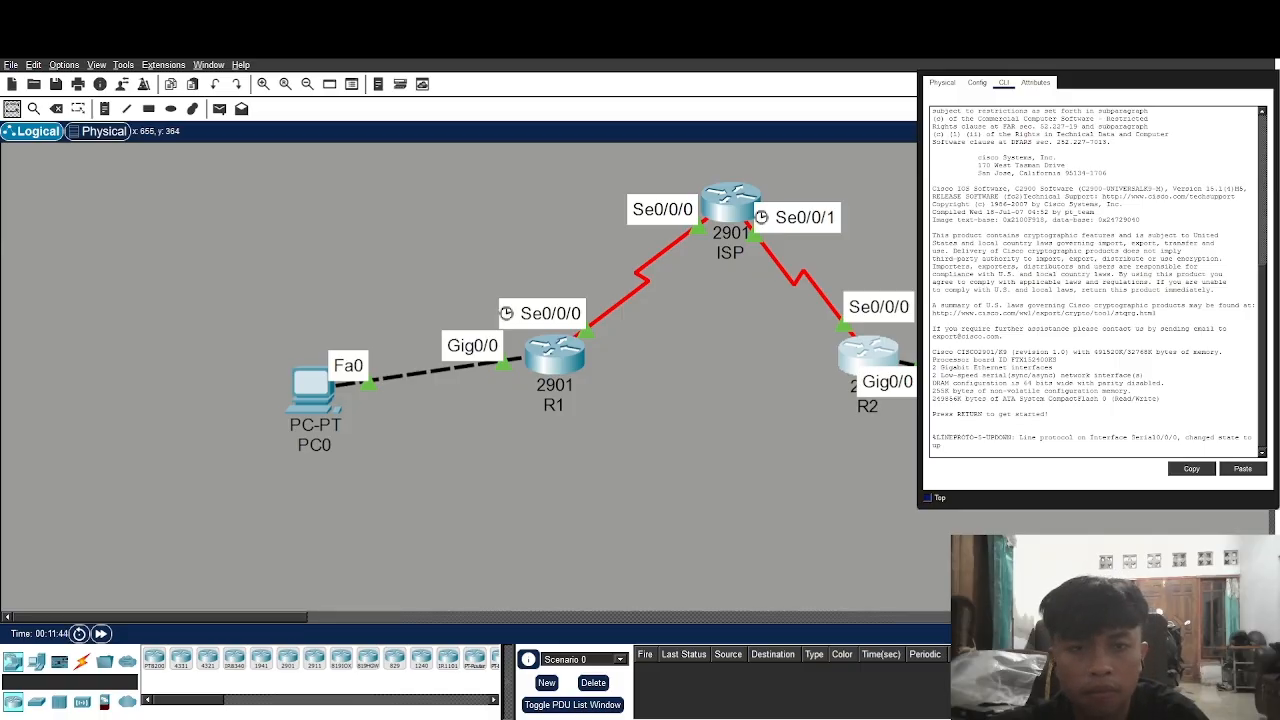
key(alt+Tab)
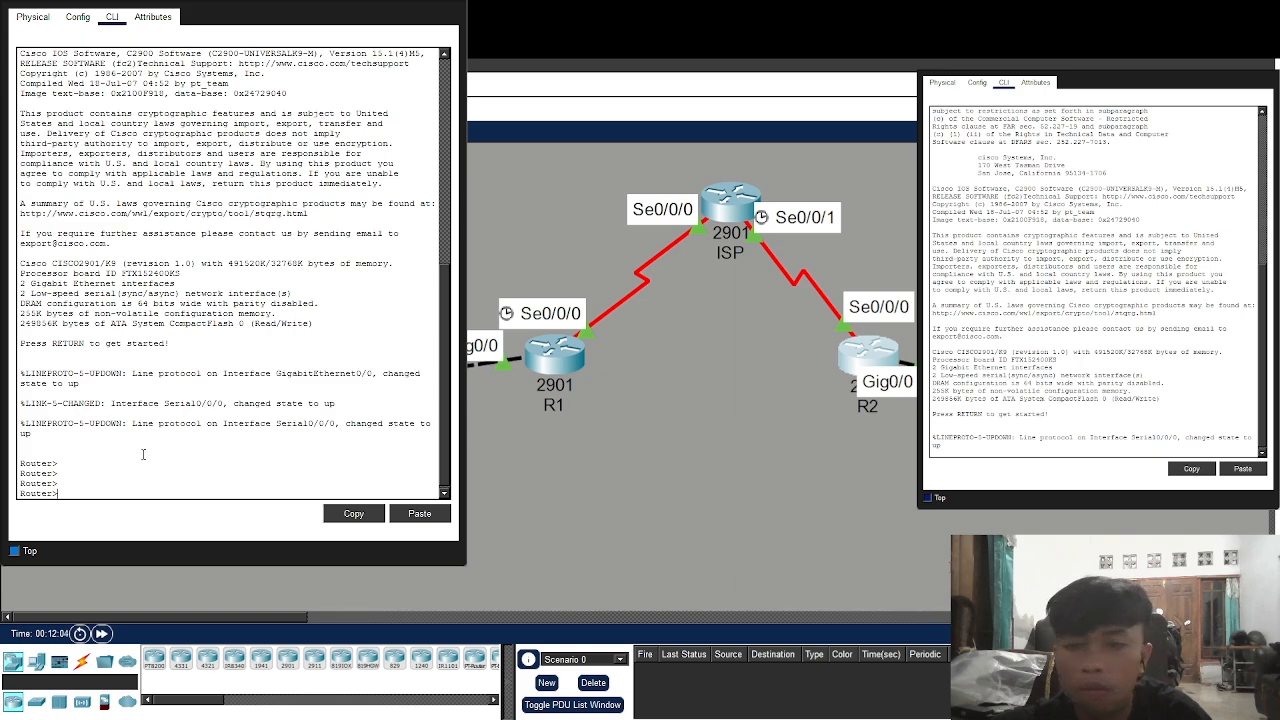
Activate the c2900 securityk9 technology-package licence on R1 and accept the agreement
text(enable)
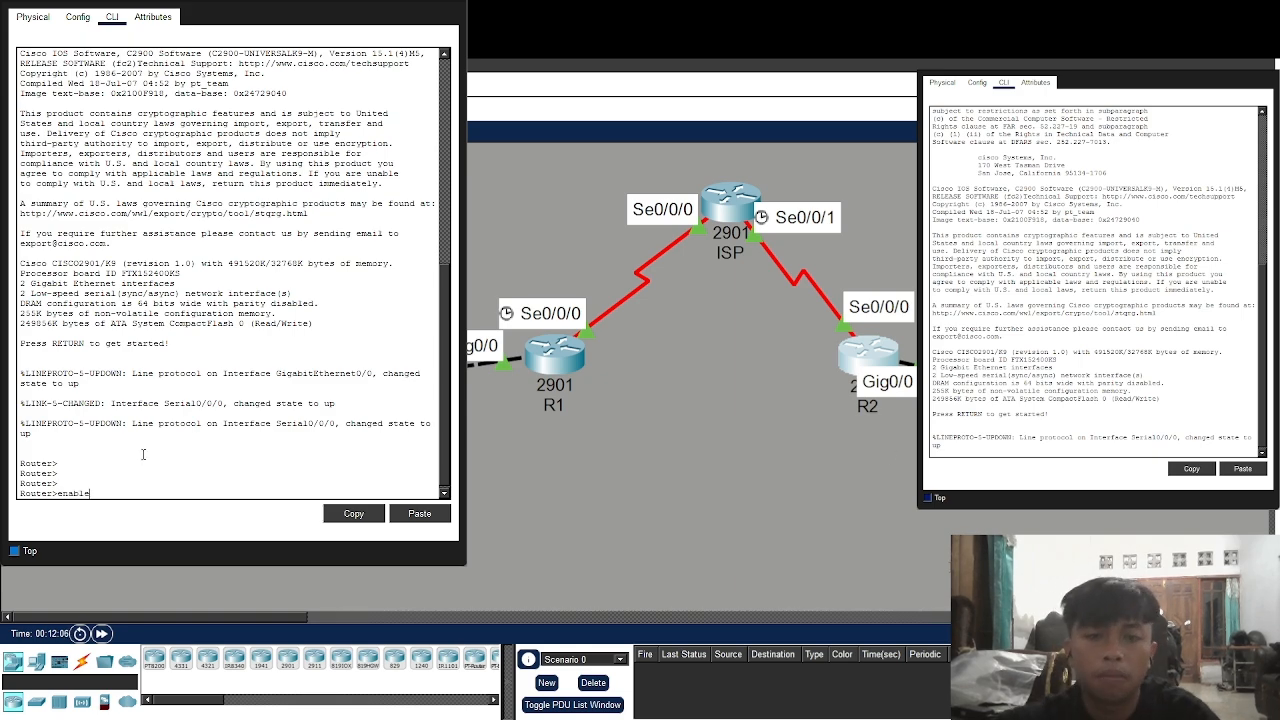
key(Return)
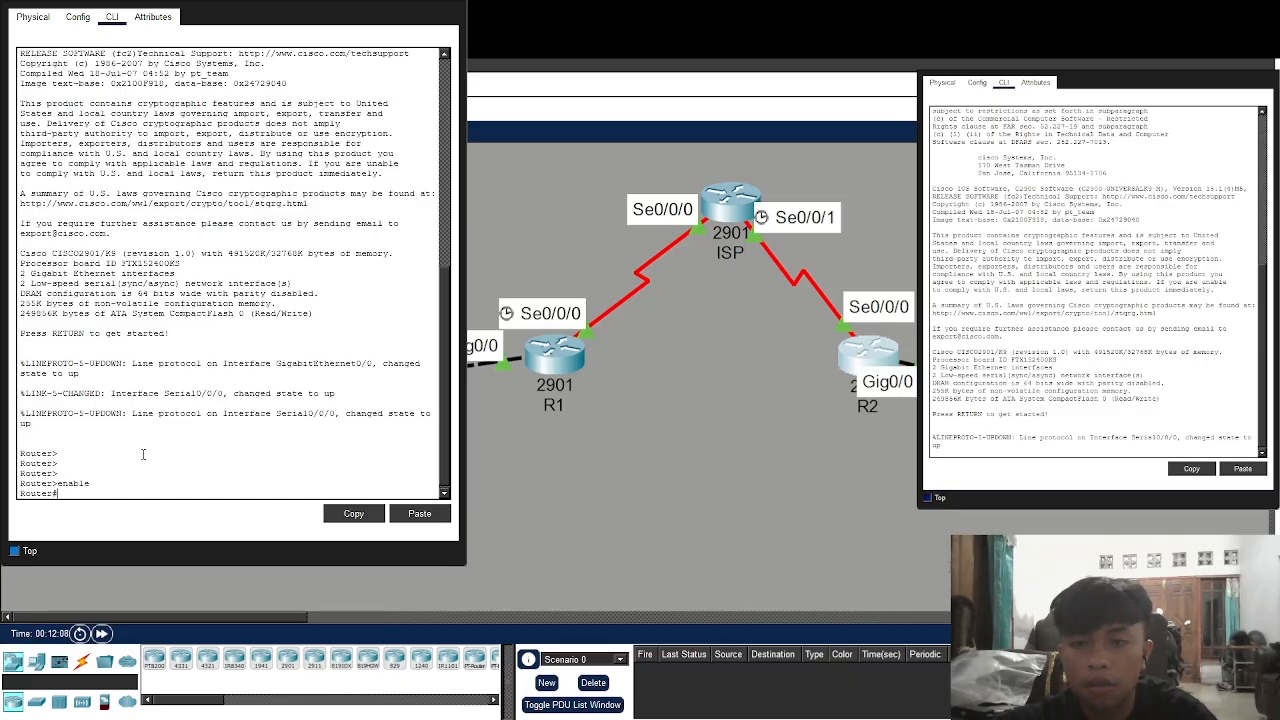
text(configu)
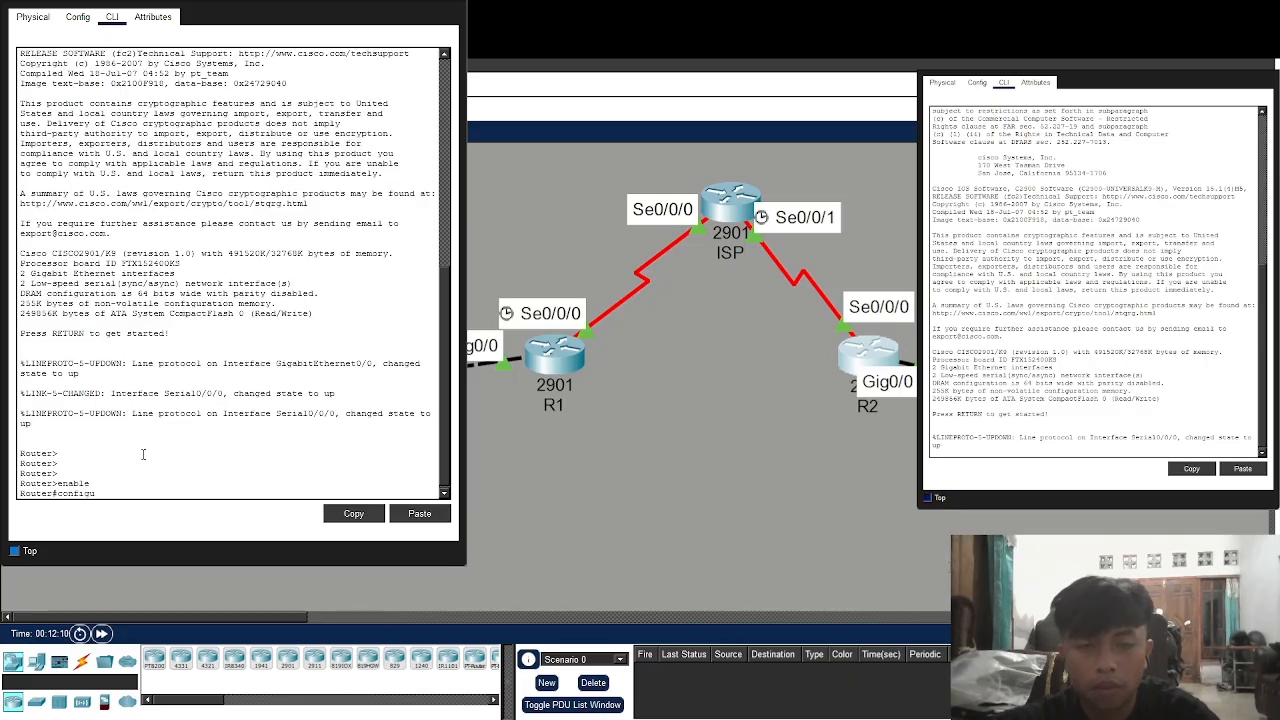
text(re)
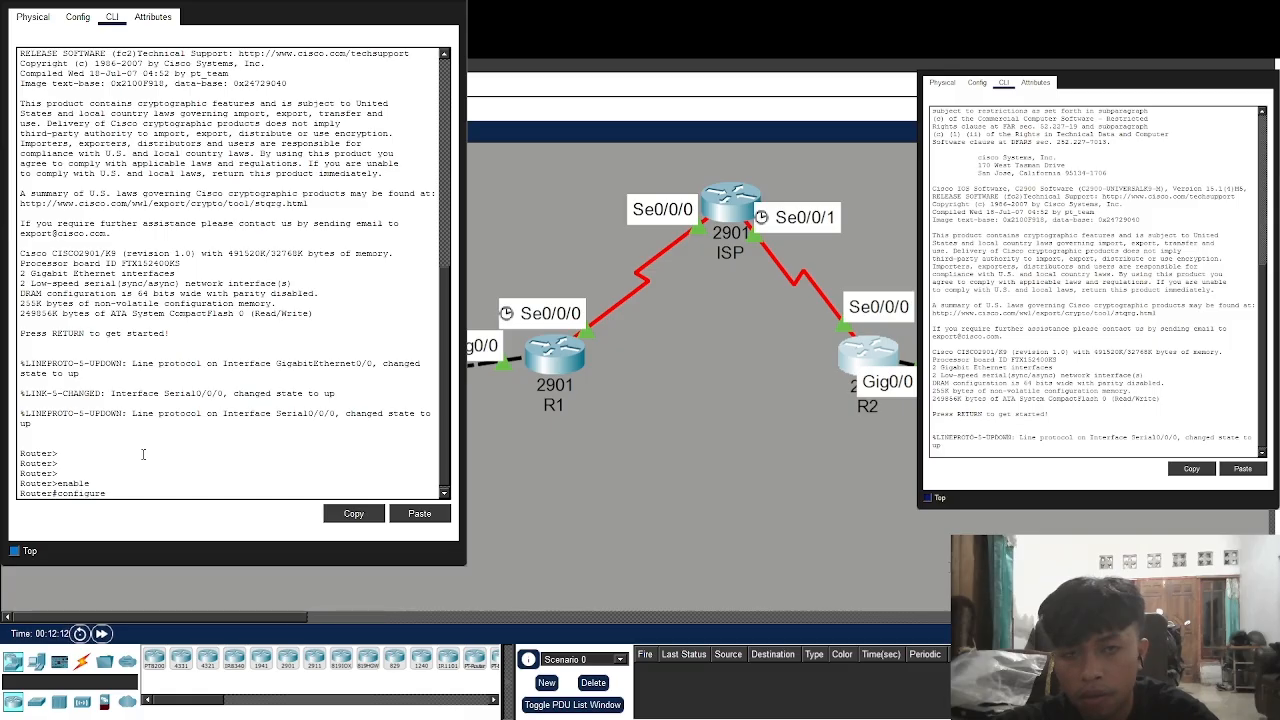
text( terminal)
key(Return)
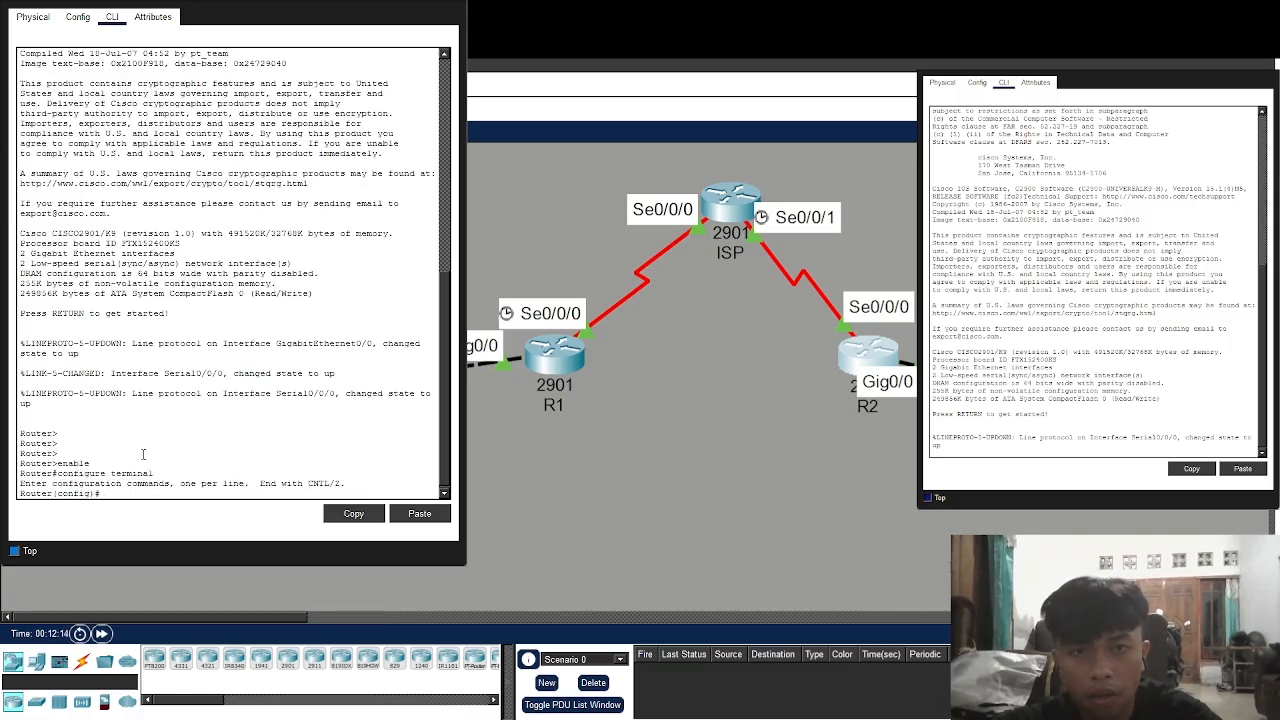
text(licens)
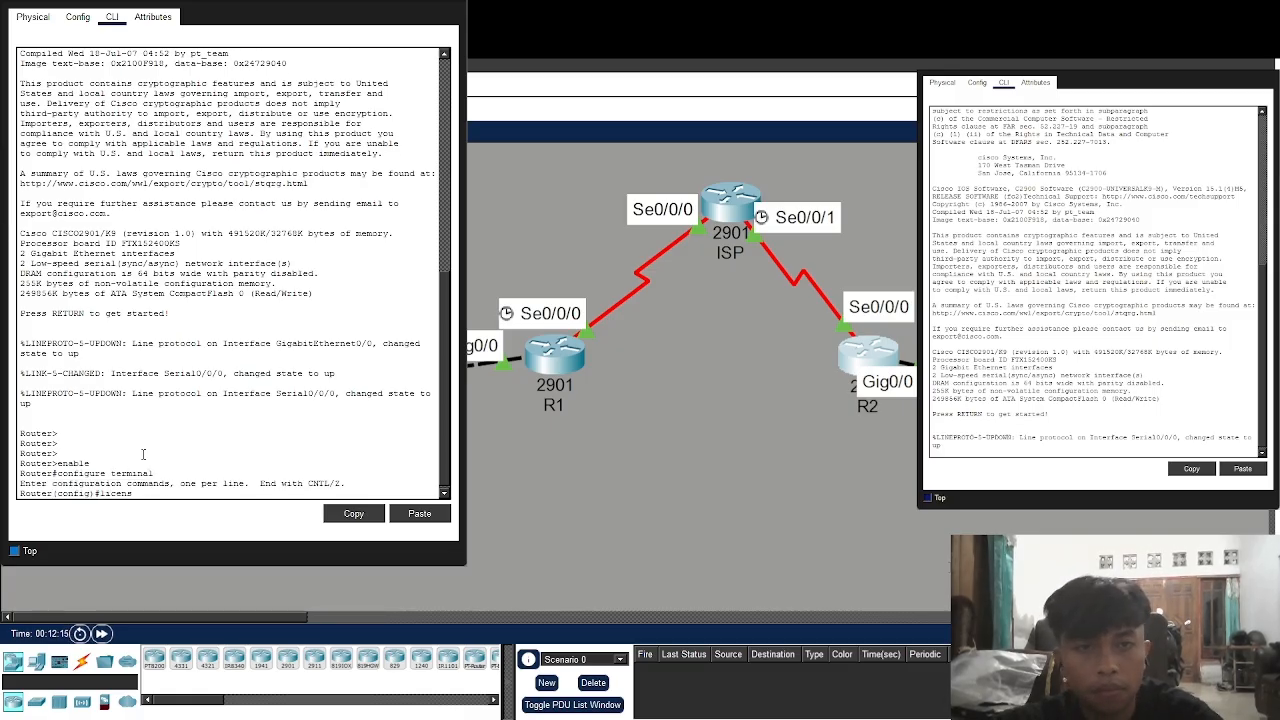
text(e boot modul)
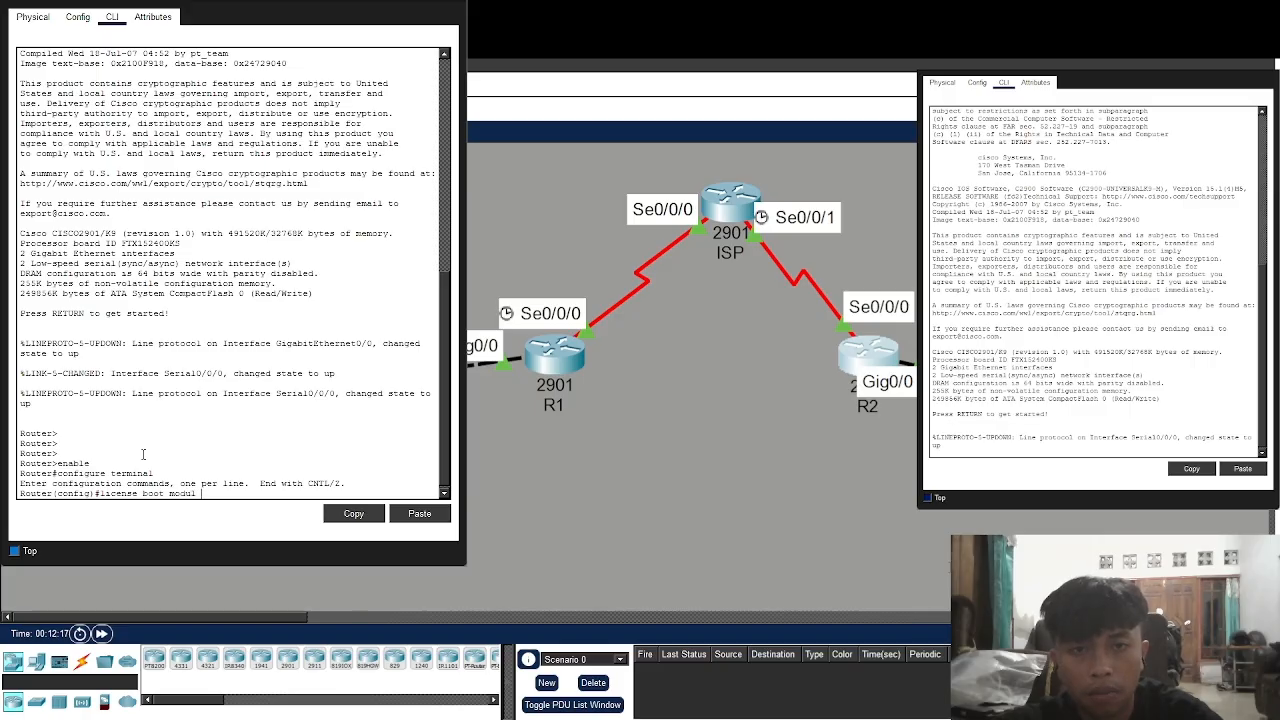
text( c2900 tec)
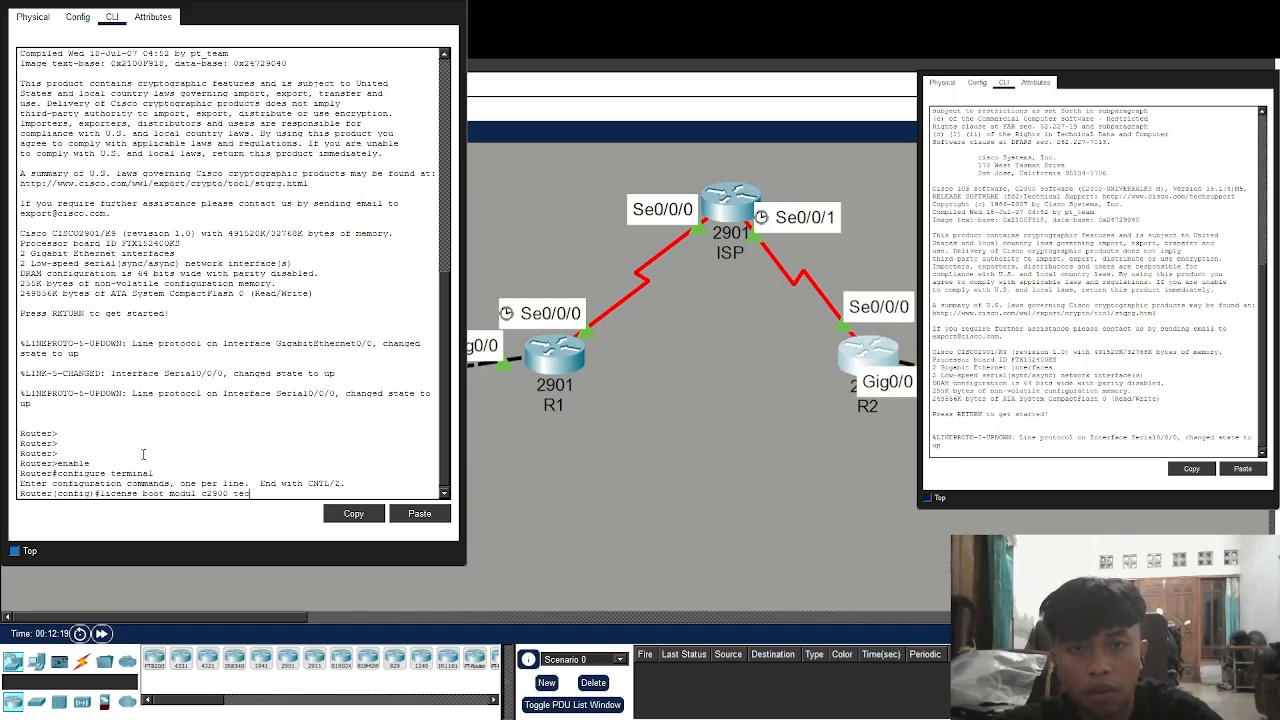
text(hnology-pac)
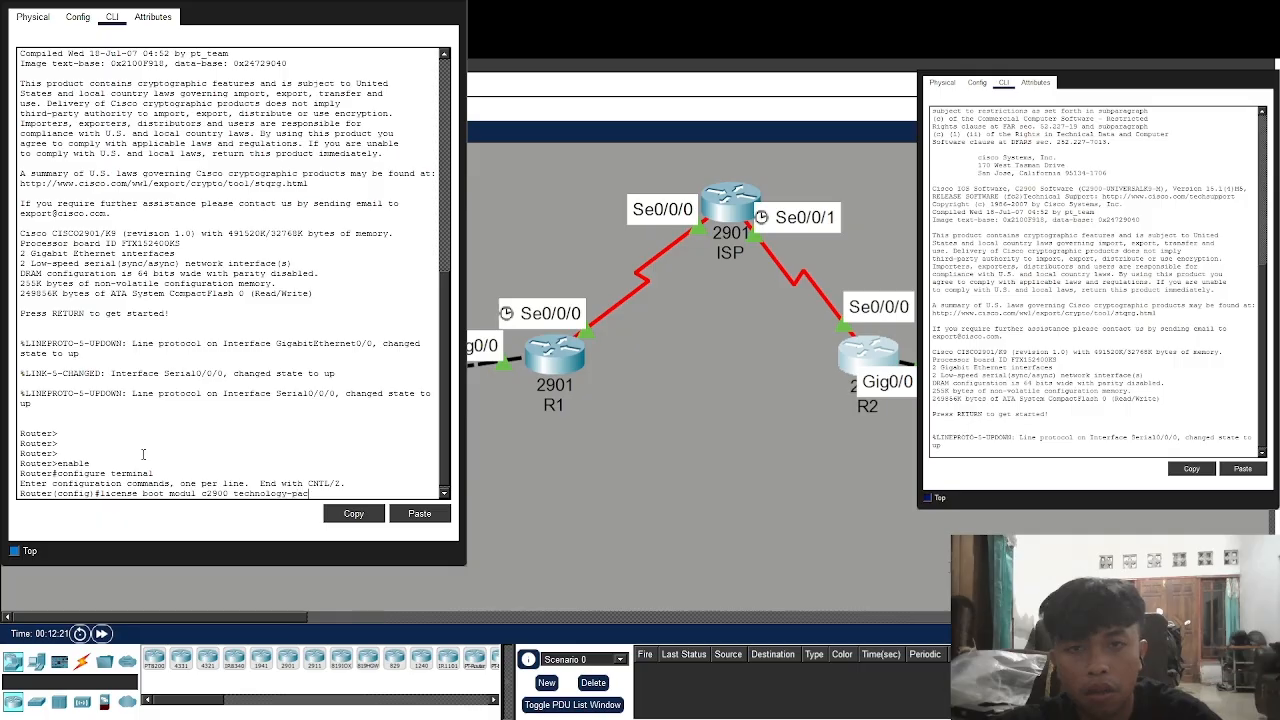
text(kage securityk9)
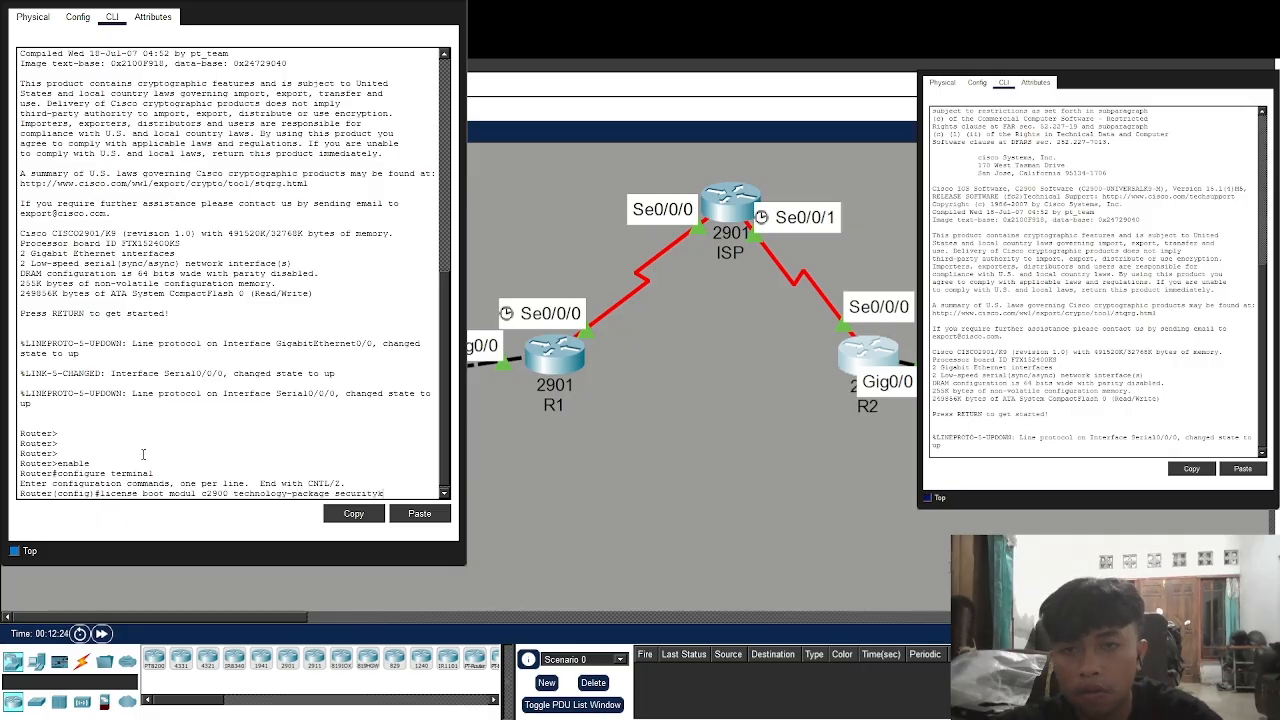
key(Return)
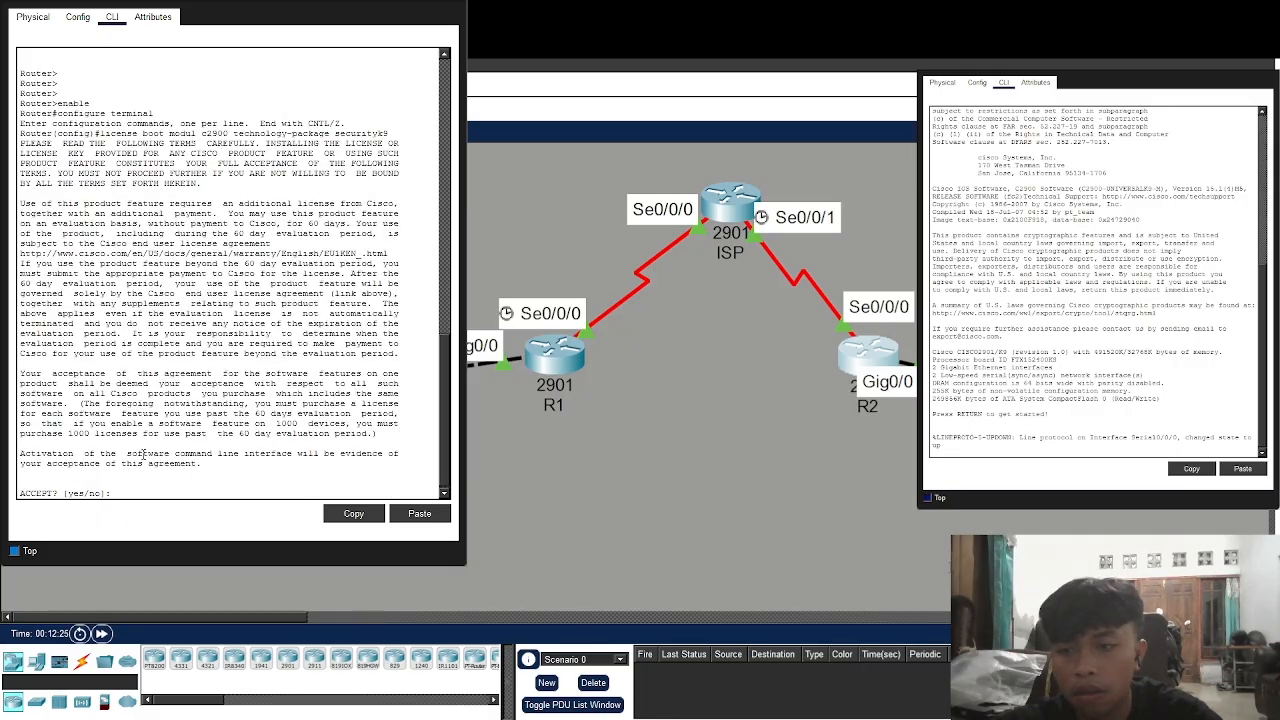
text(yes)
key(Return)
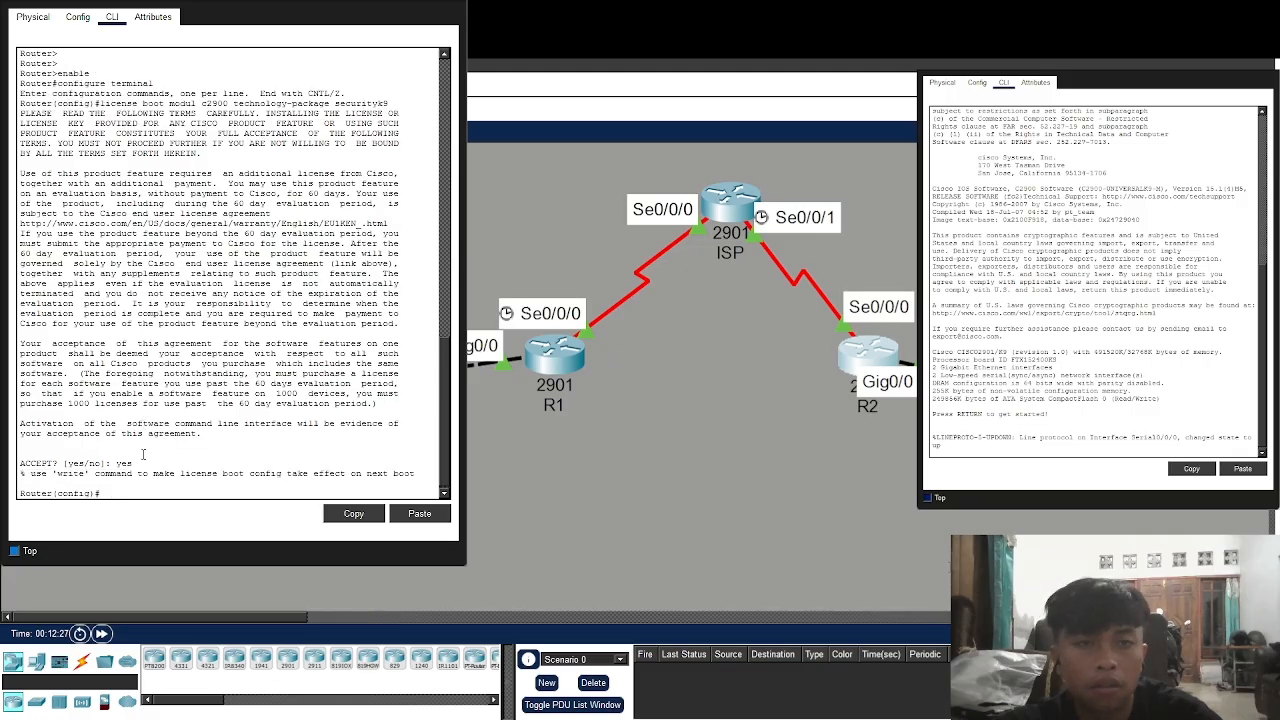
text(end)
key(Return)
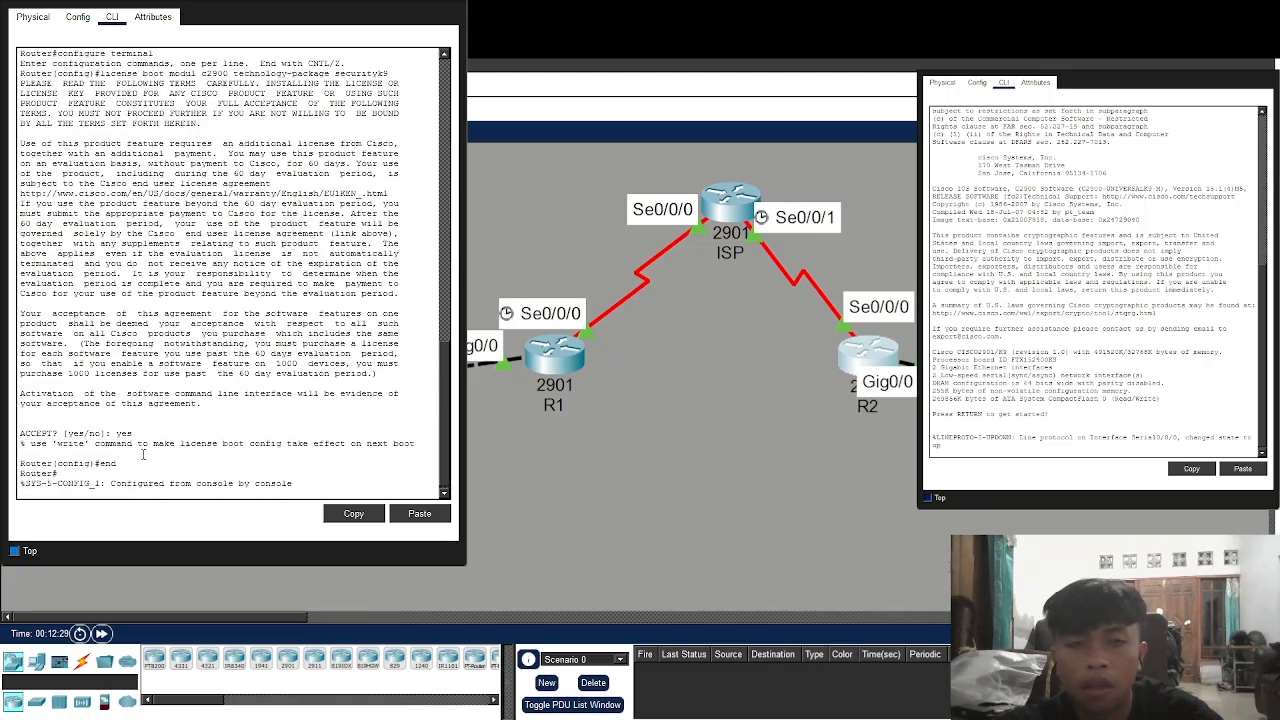
Save R1's running configuration to startup-config
text(c)
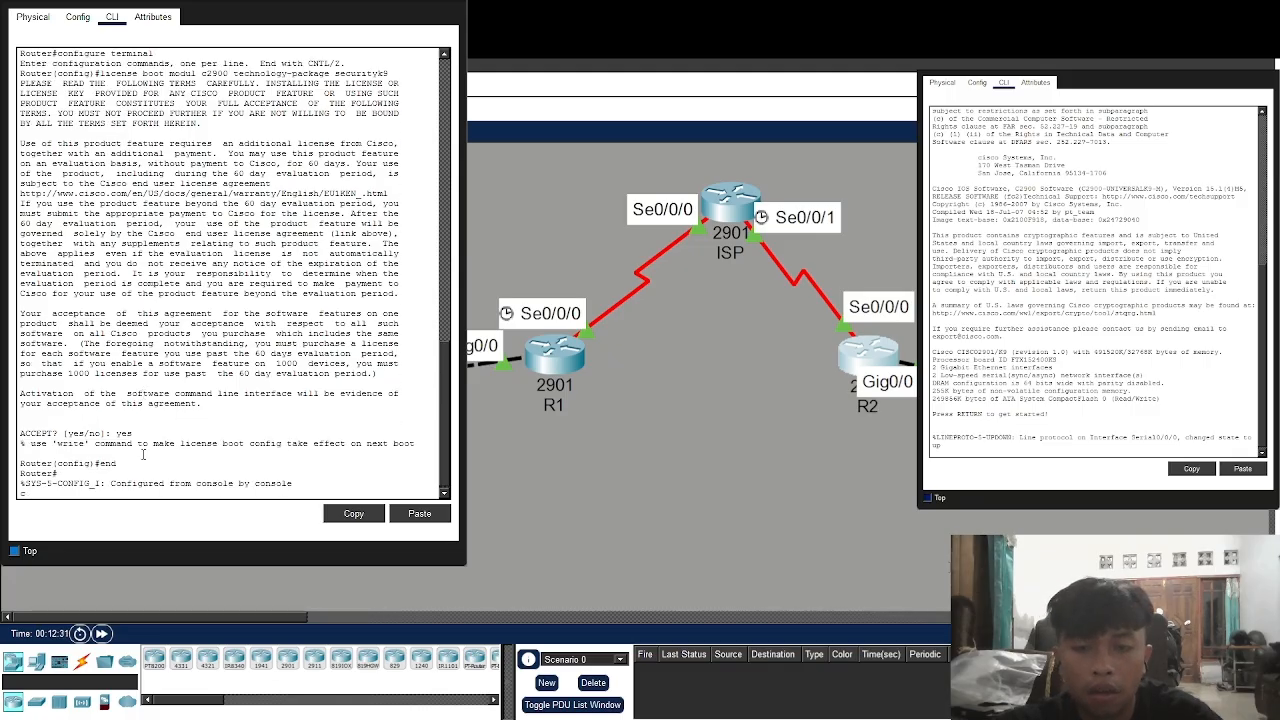
text(cp)
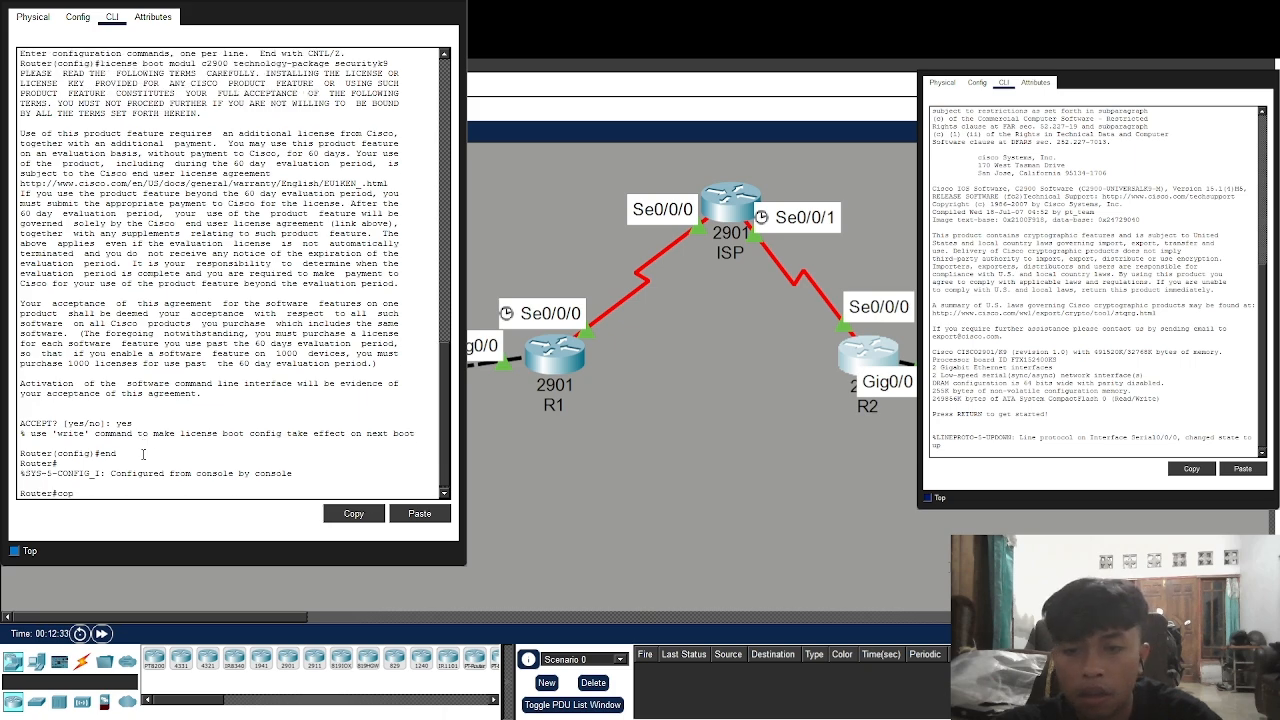
text(y runnging)
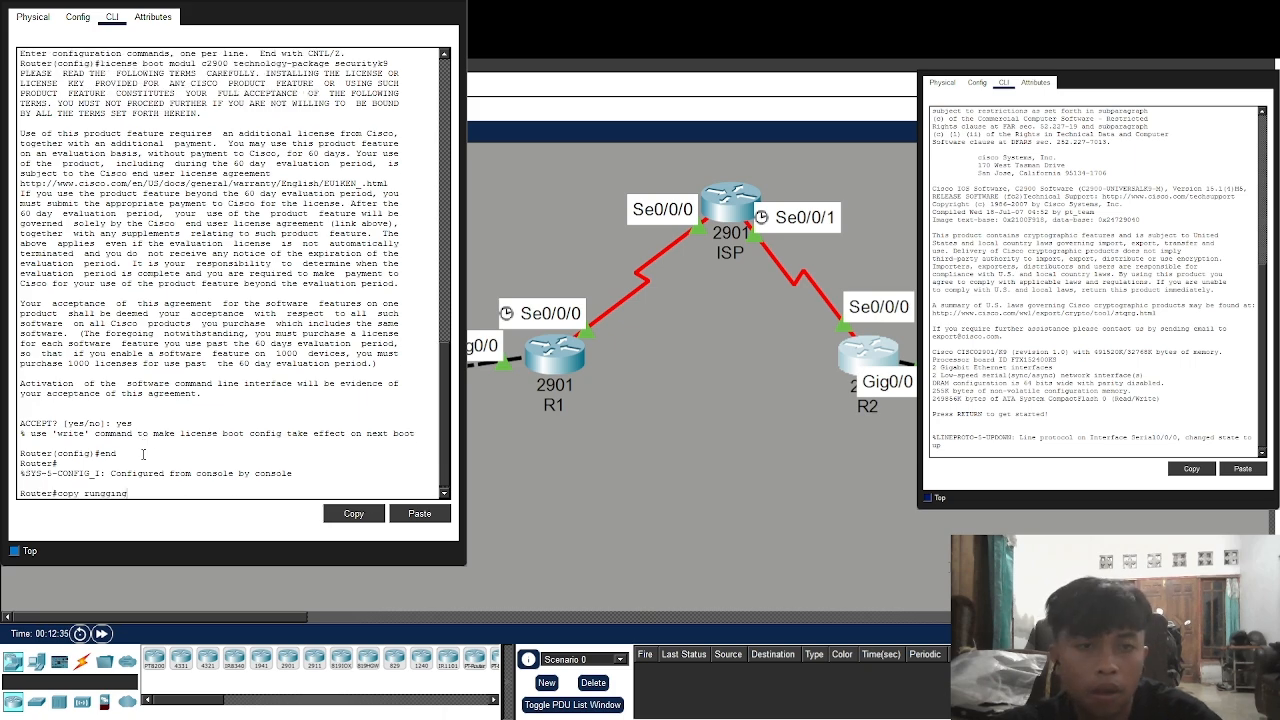
key(BackSpace)
key(BackSpace)
key(BackSpace)
key(BackSpace)
key(BackSpace)
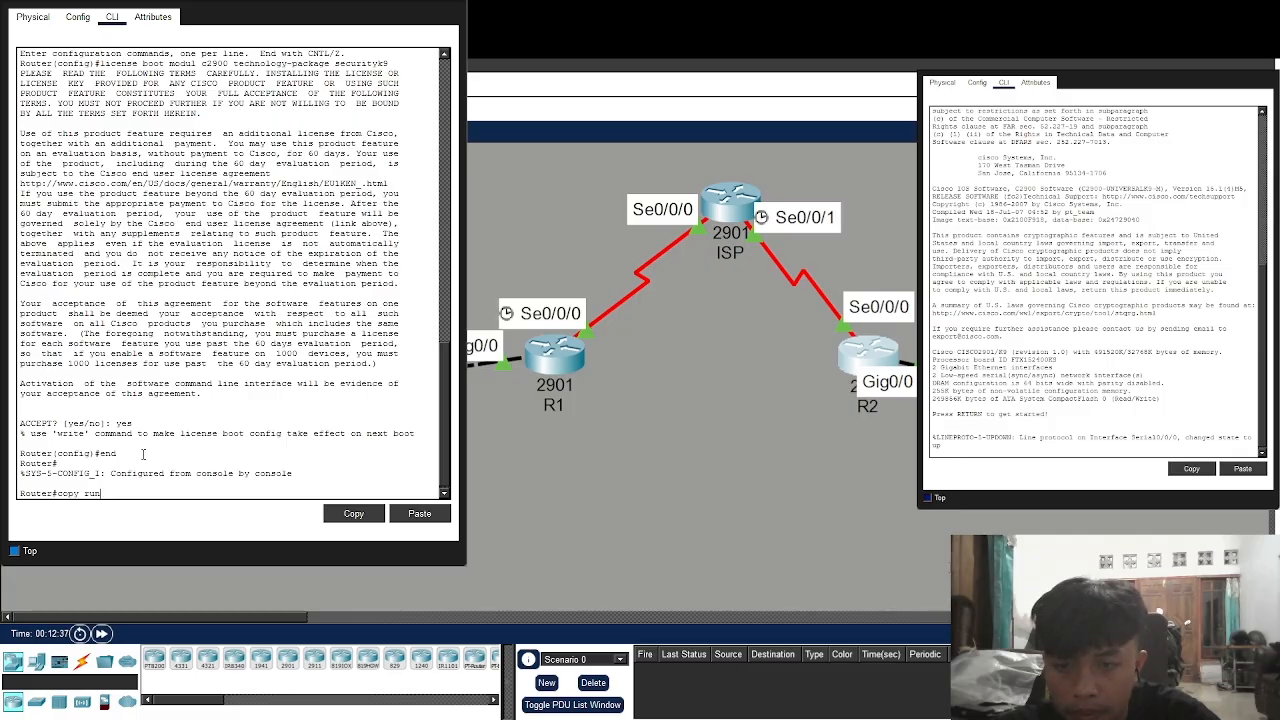
text(ning-config)
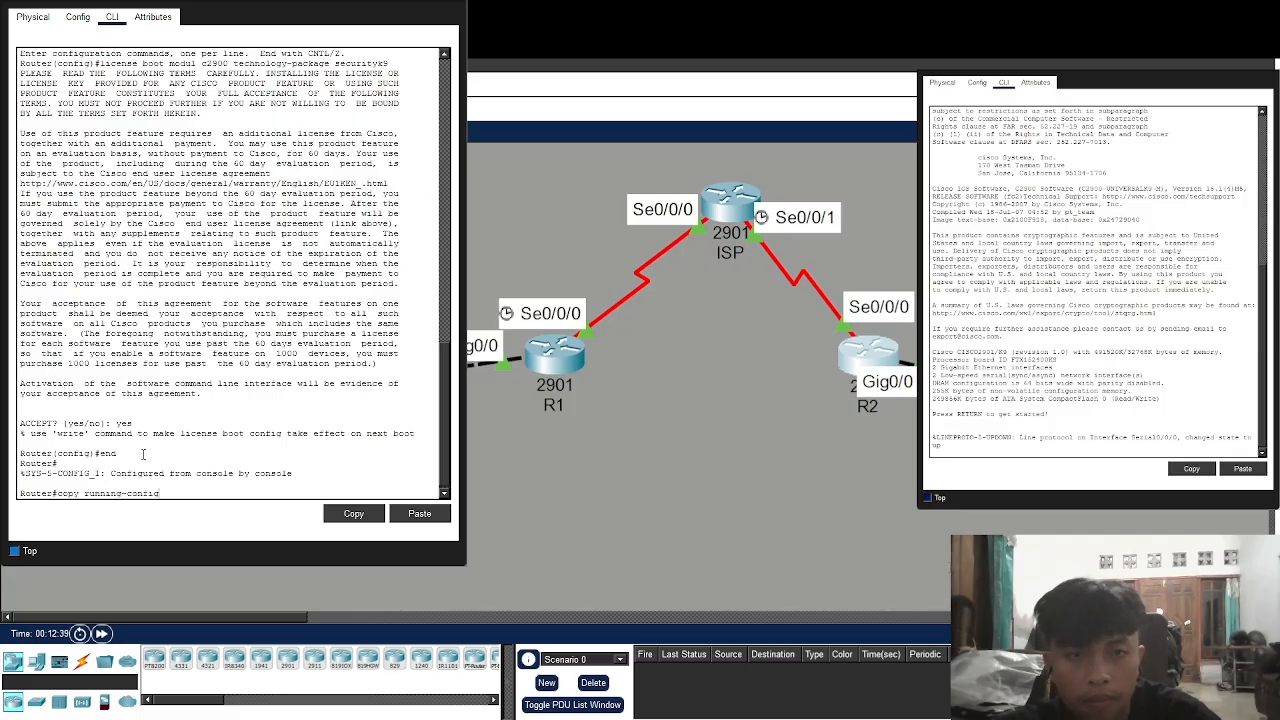
text( startu)
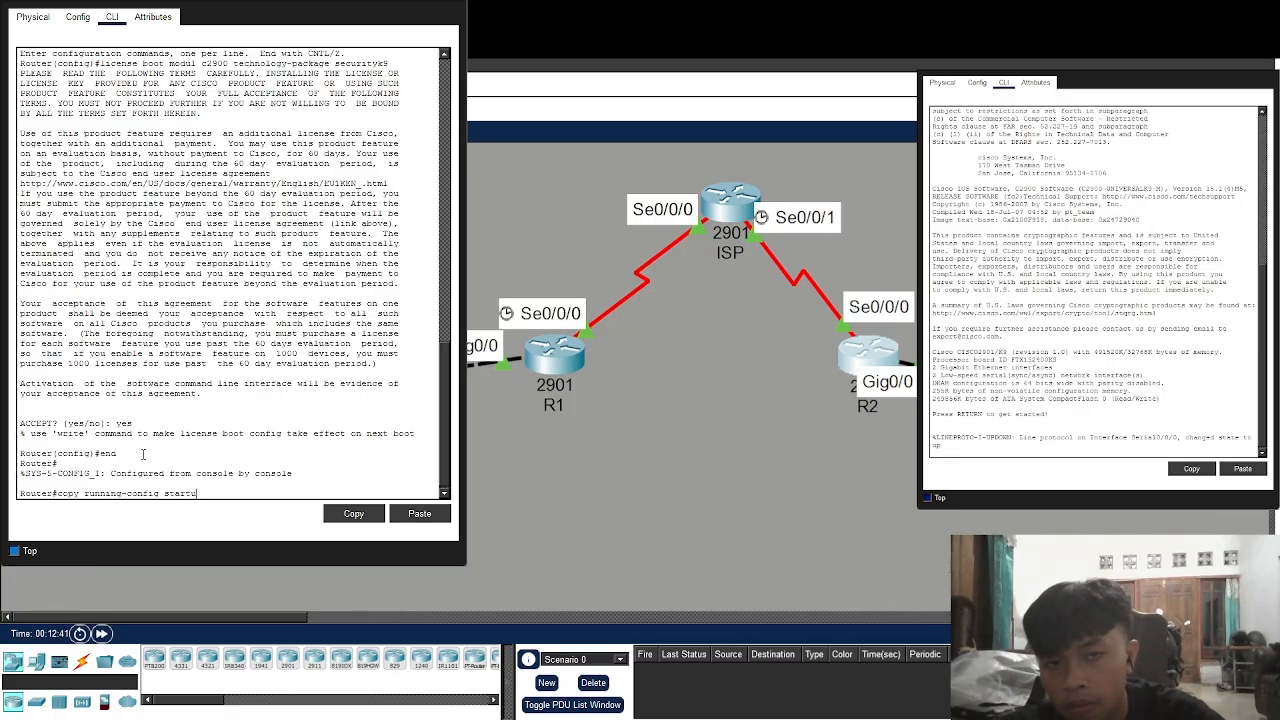
text(p-config)
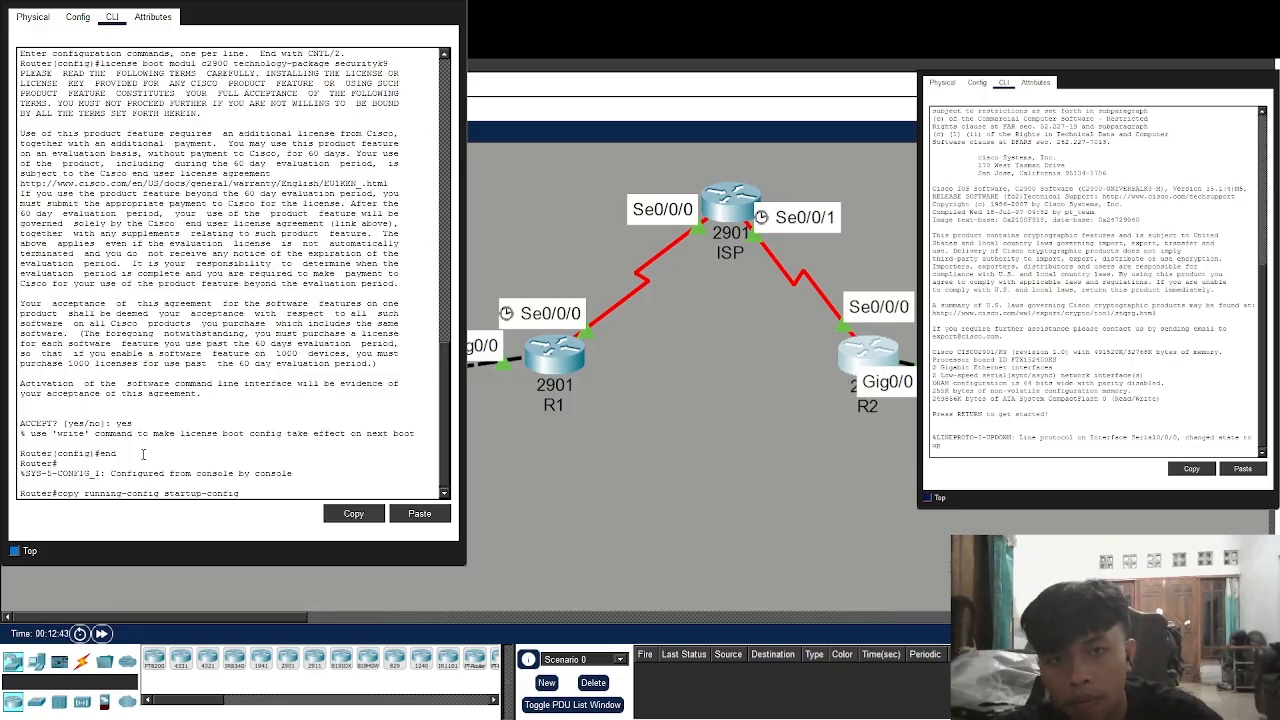
key(Return)
text(reload)
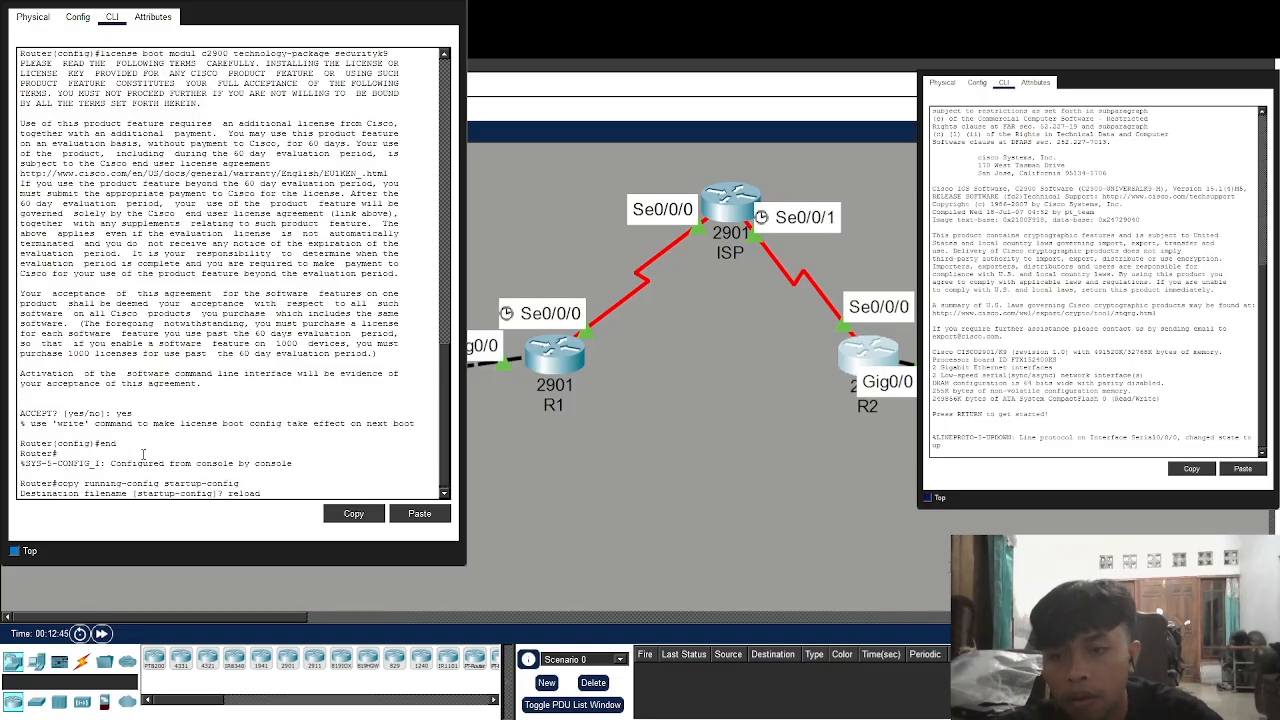
key(Return)
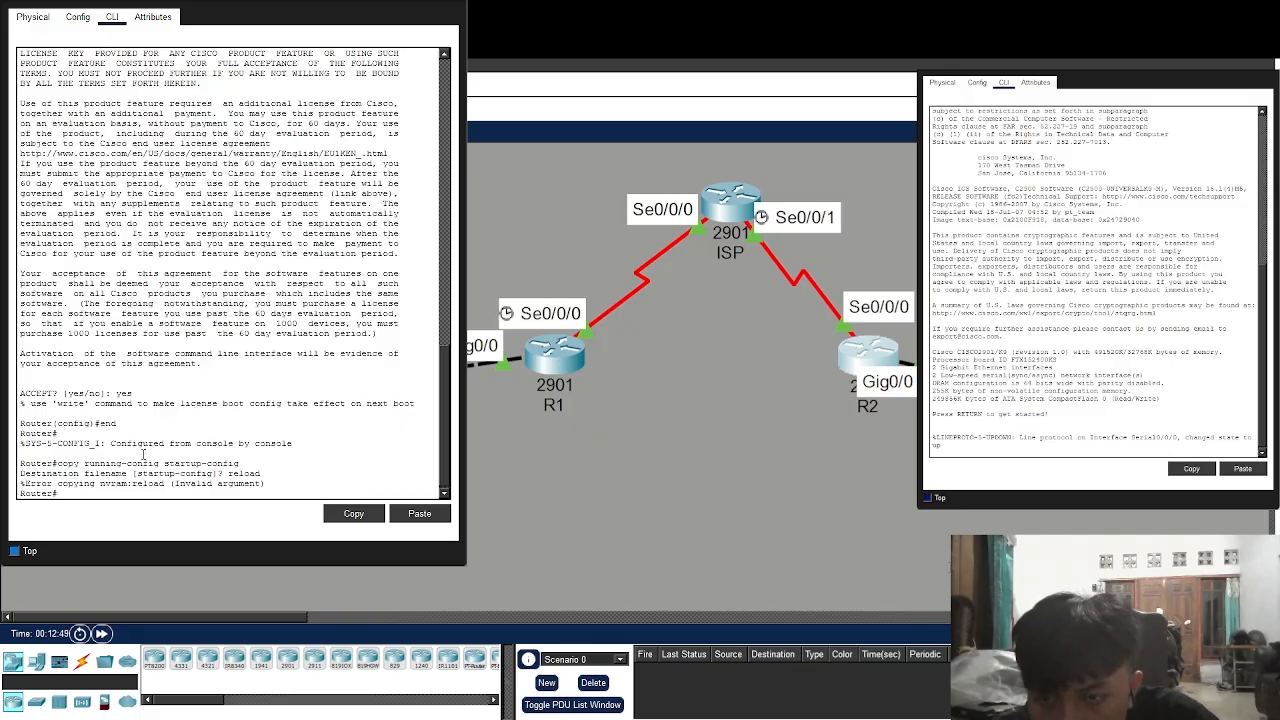
key(Up)
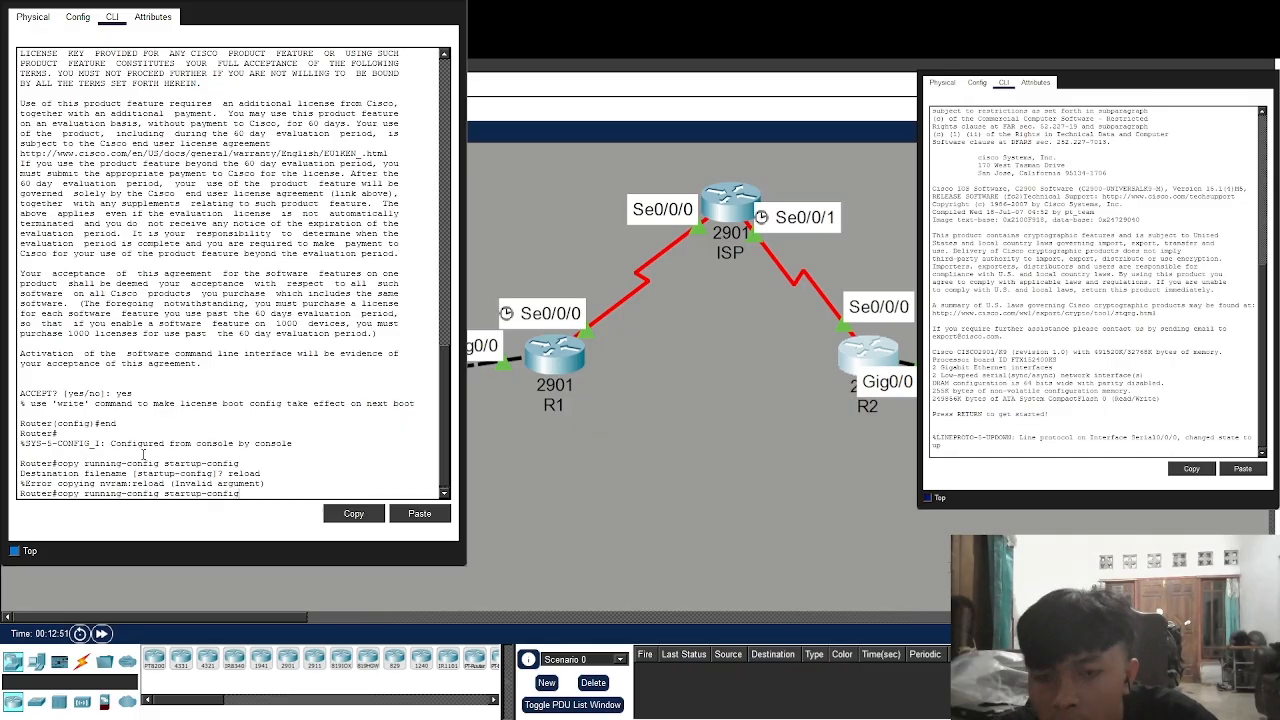
key(Up)
key(Down)
key(Return)
key(Return)
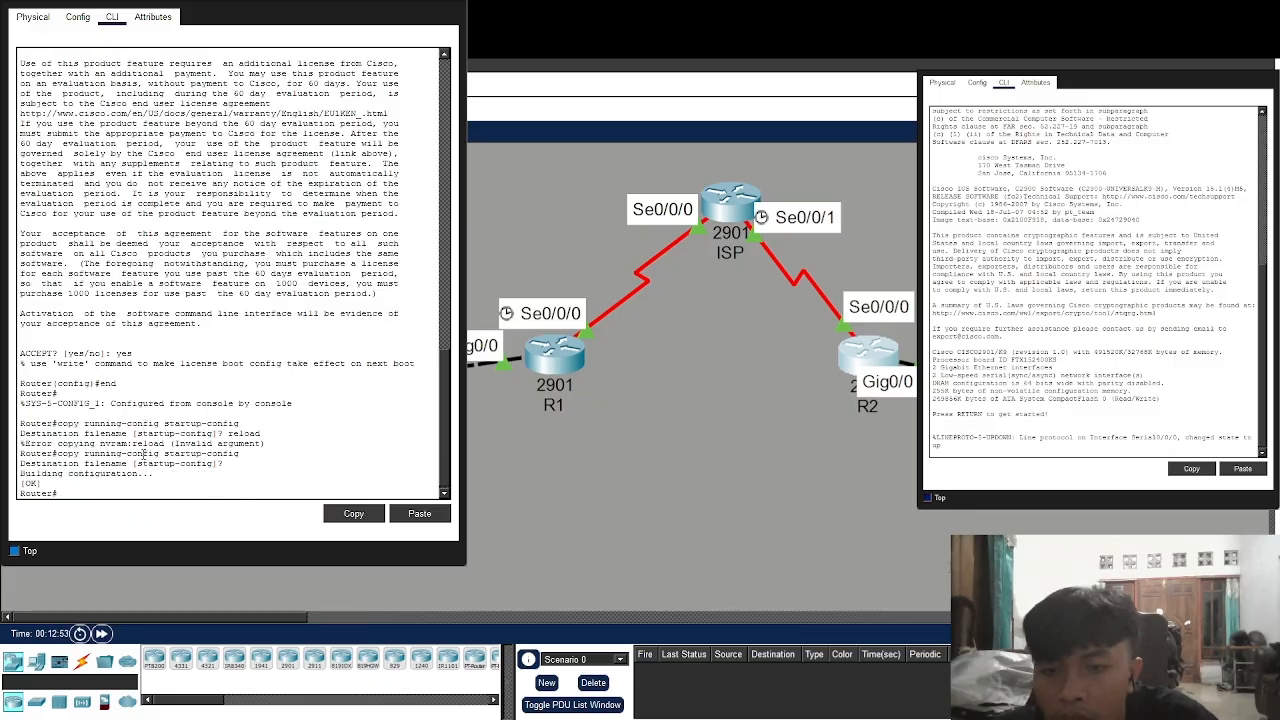
Restart R1 with the reload command
key(Up)
key(Up)
key(Up)
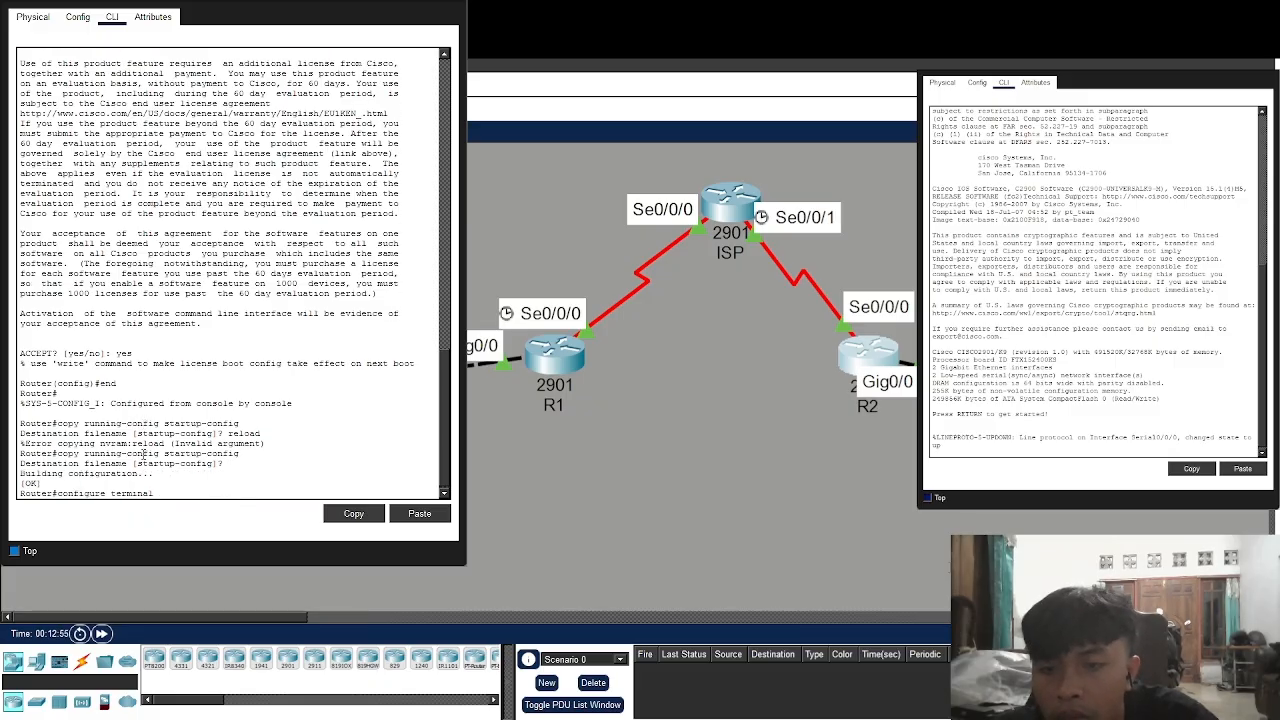
key(Up)
key(Down)
key(Down)
key(Down)
key(Down)
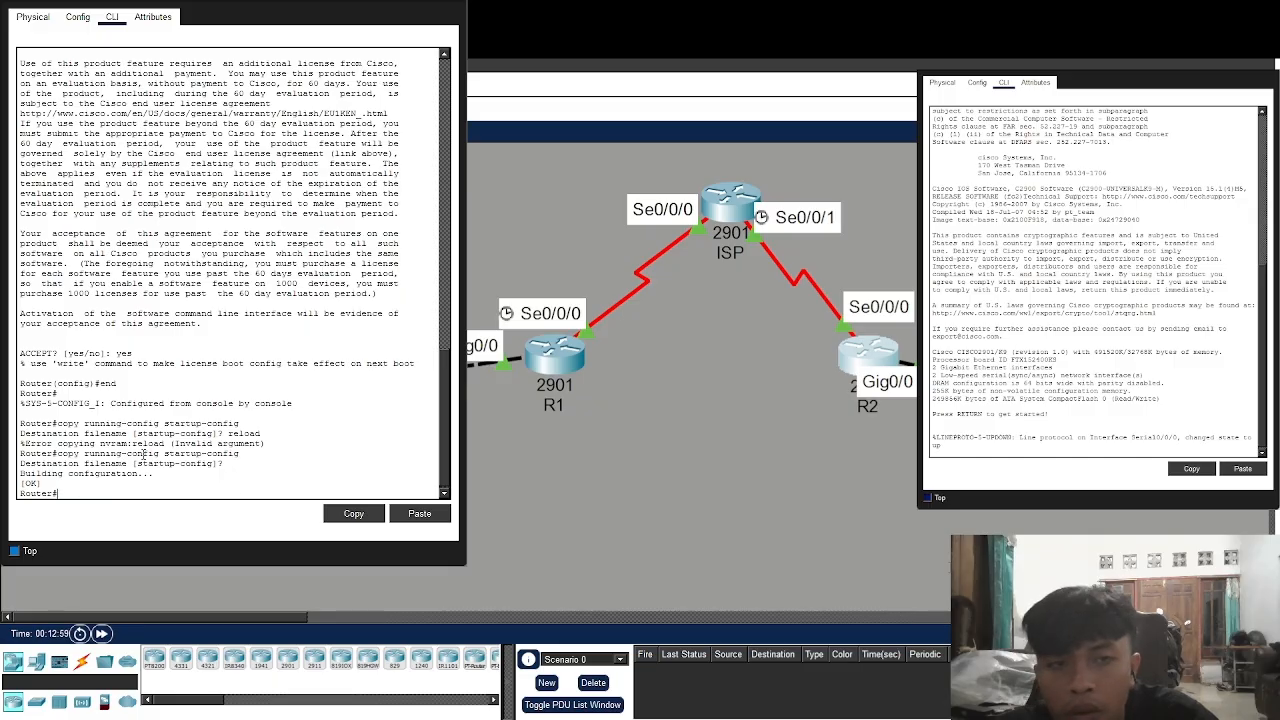
text(reload)
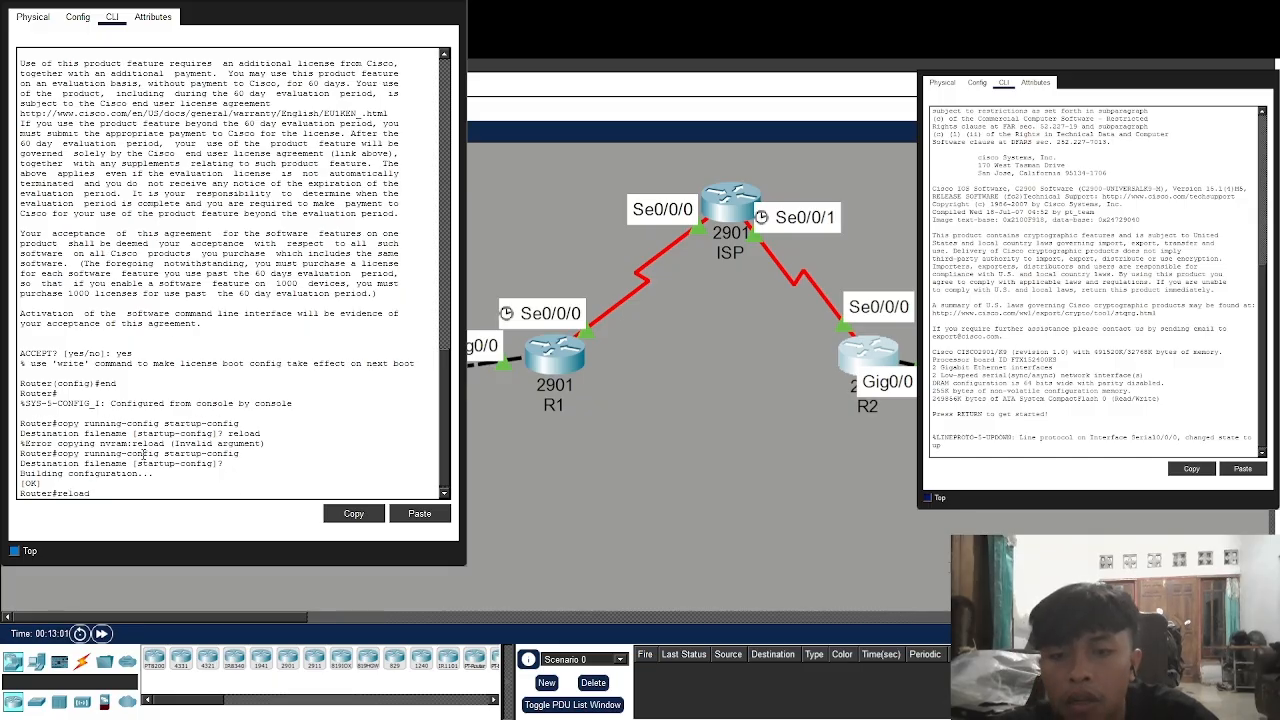
key(Return)
key(Return)
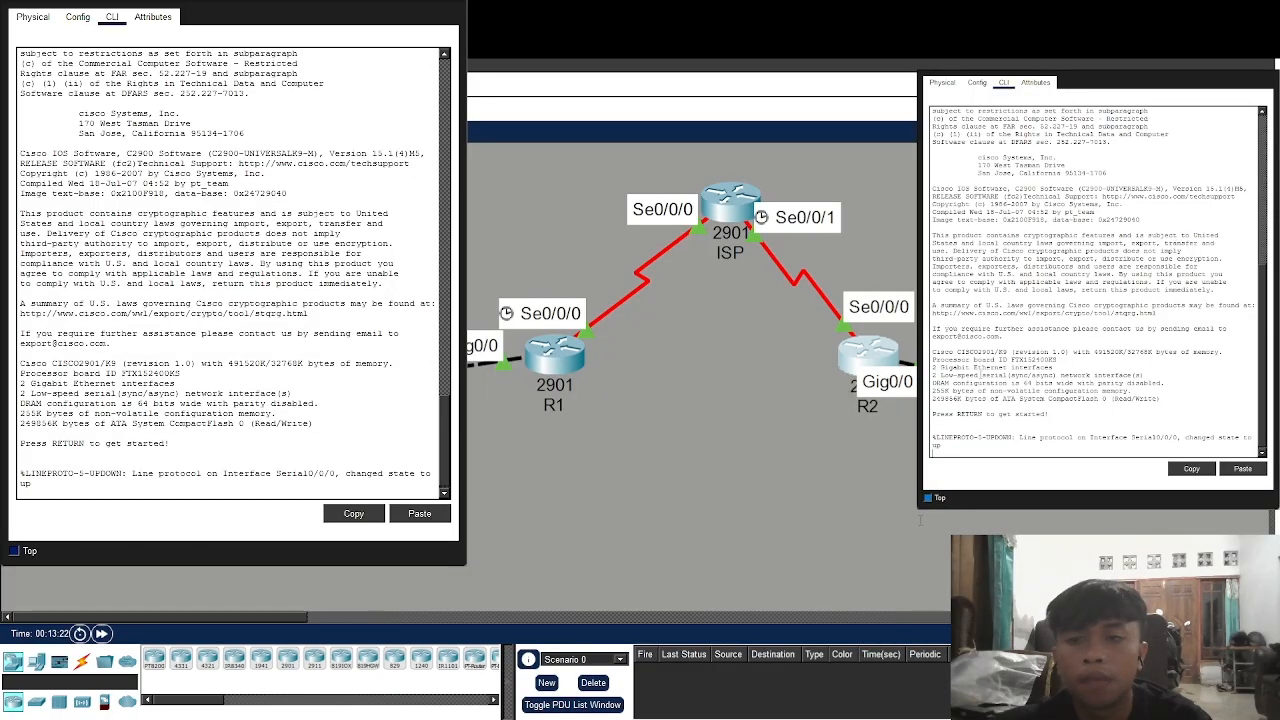
After the reboot, bring R2's console to a Router> prompt
key(Return)
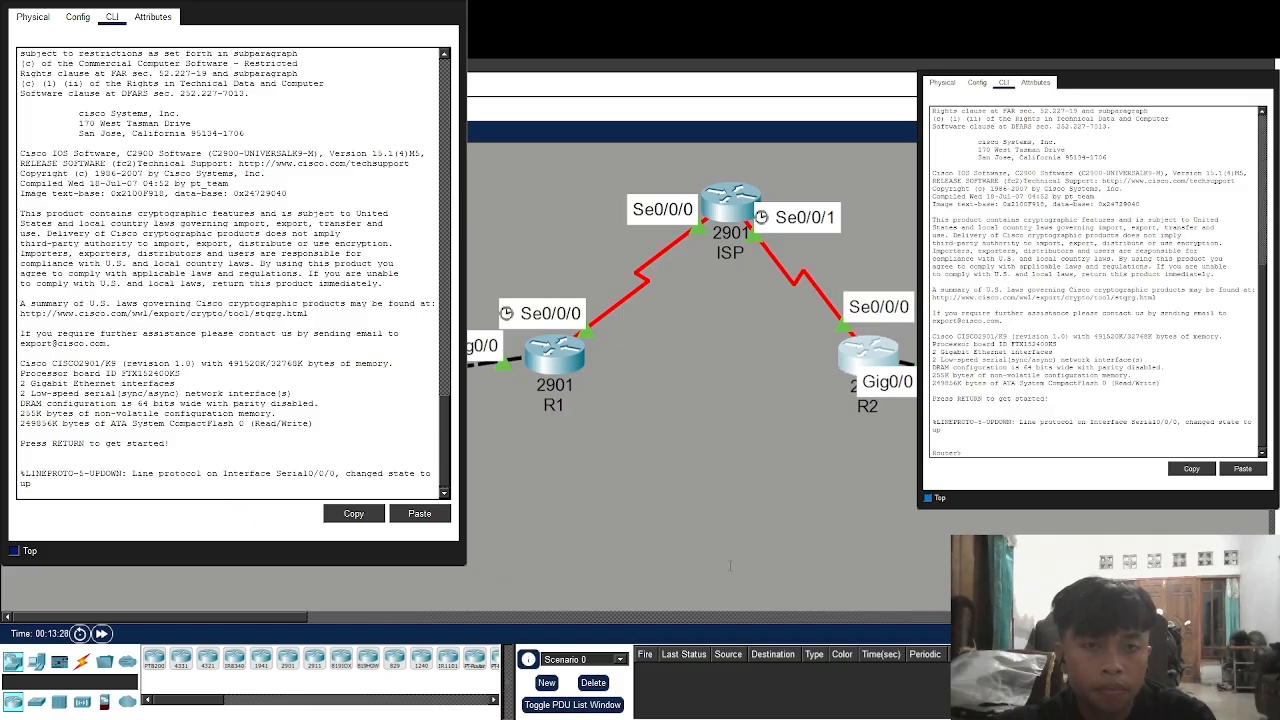
Enter global configuration on R2 and add access-list 110 permitting IP between the /24 LAN subnets
text(enab)
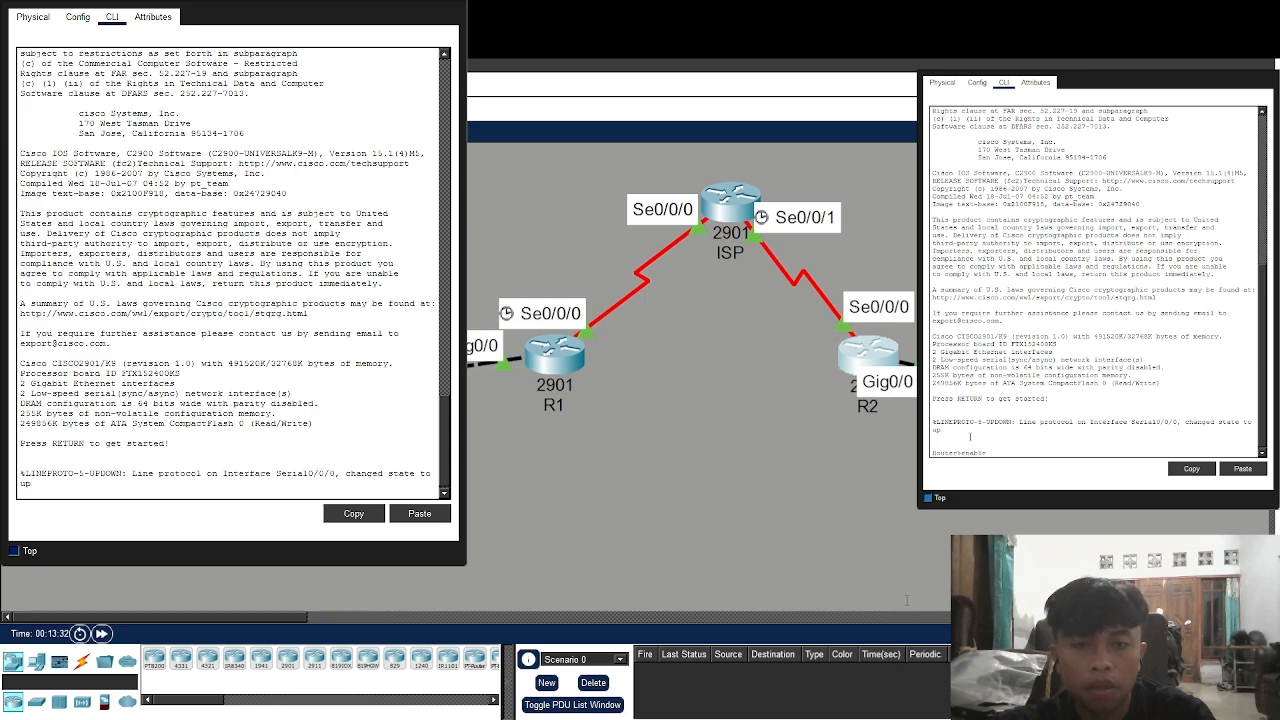
text(le)
key(Return)
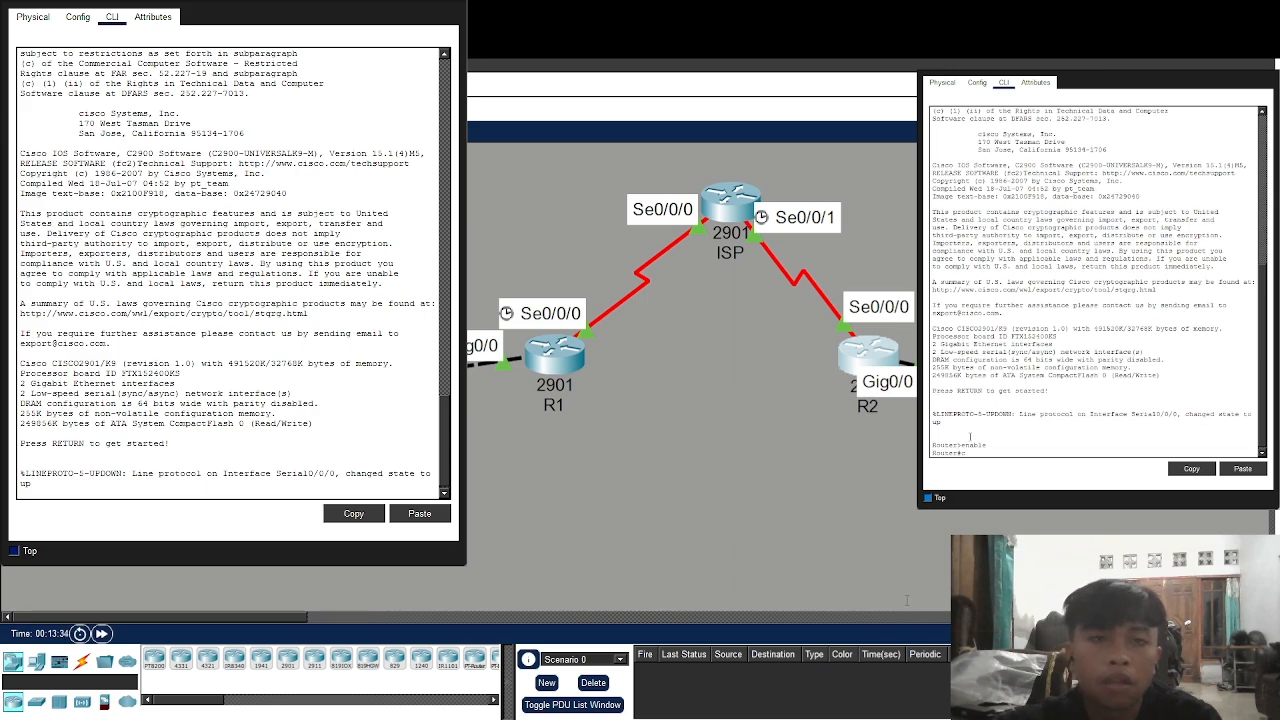
text(configure termina)
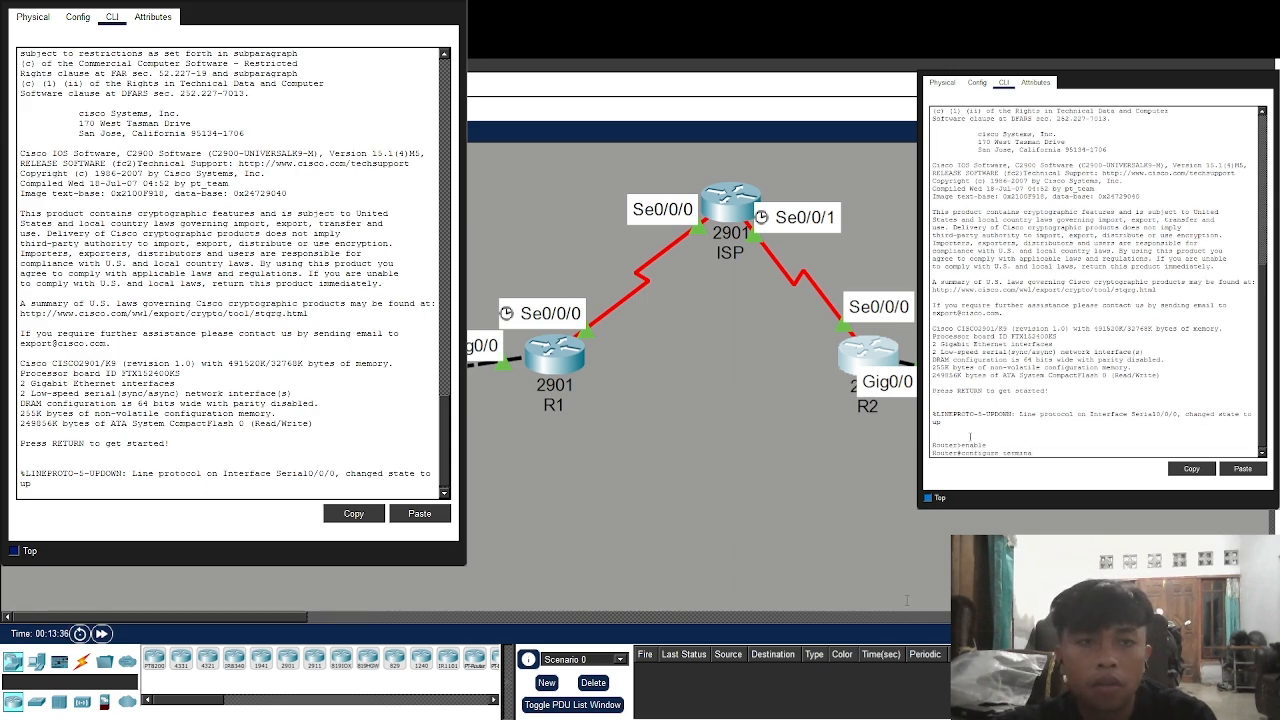
text(l)
key(Return)
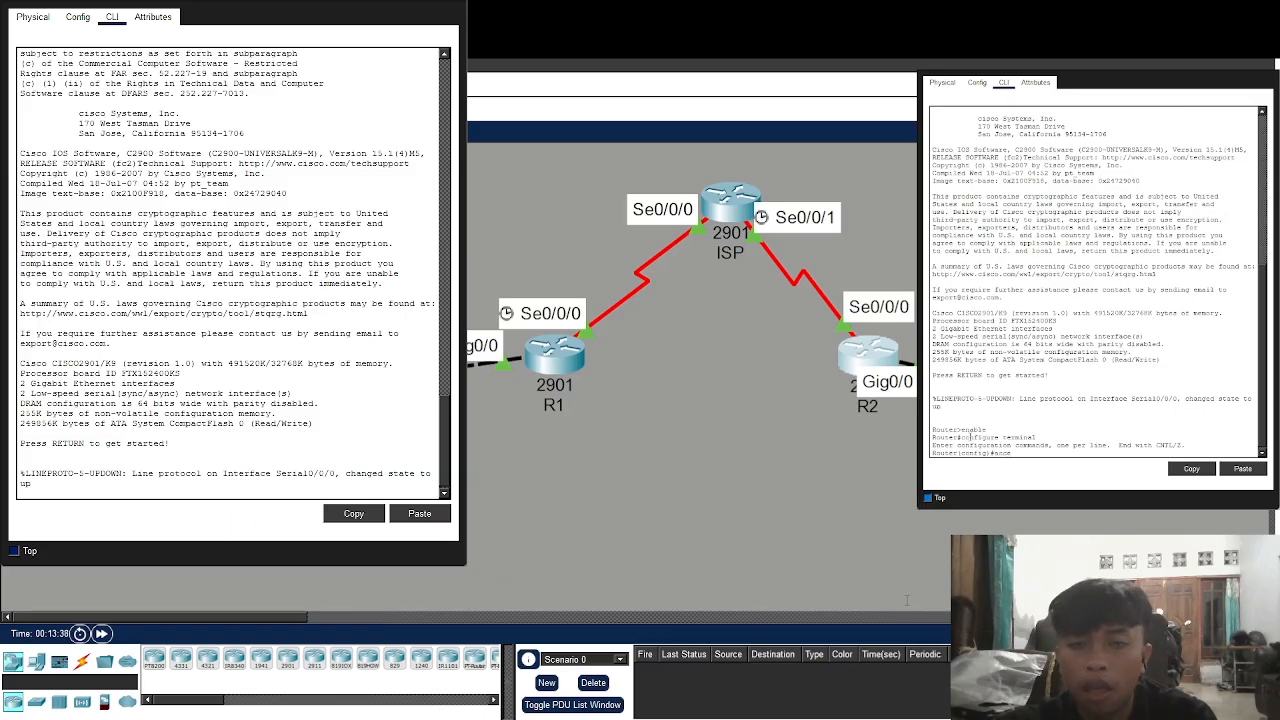
text(access lis)
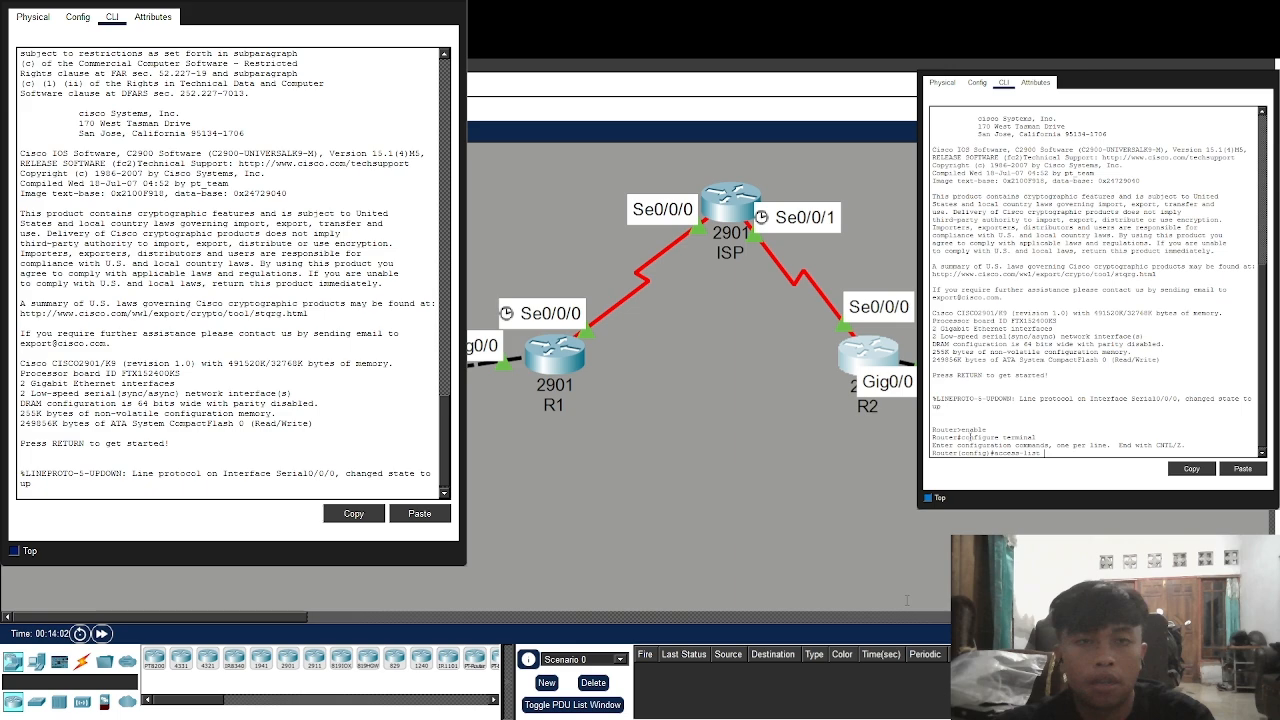
text(110 permit ip 19)
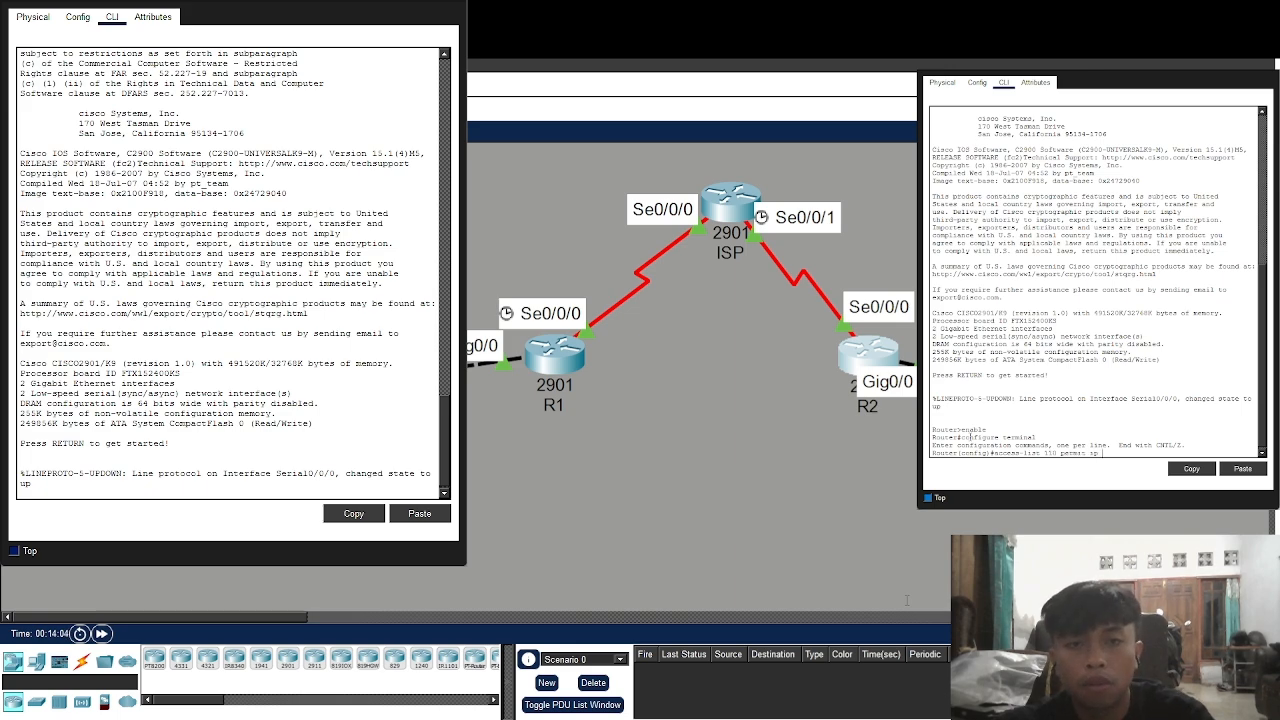
text(2.168.)
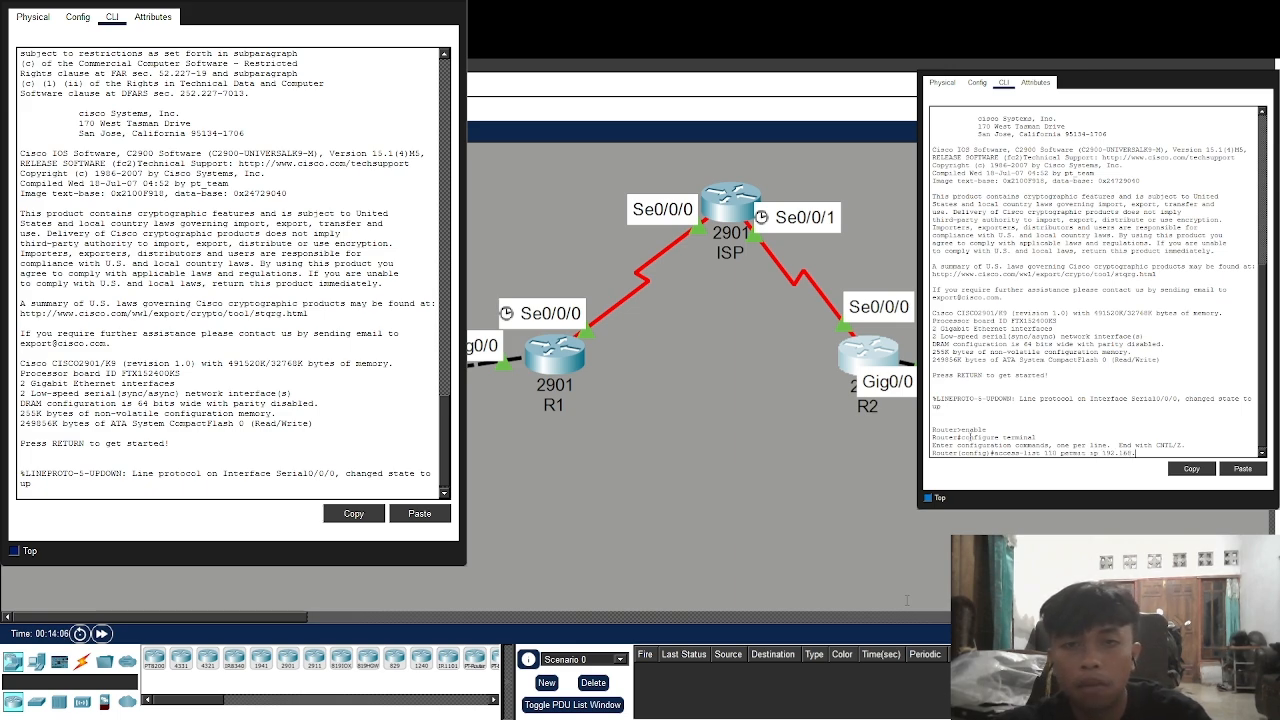
text(3)
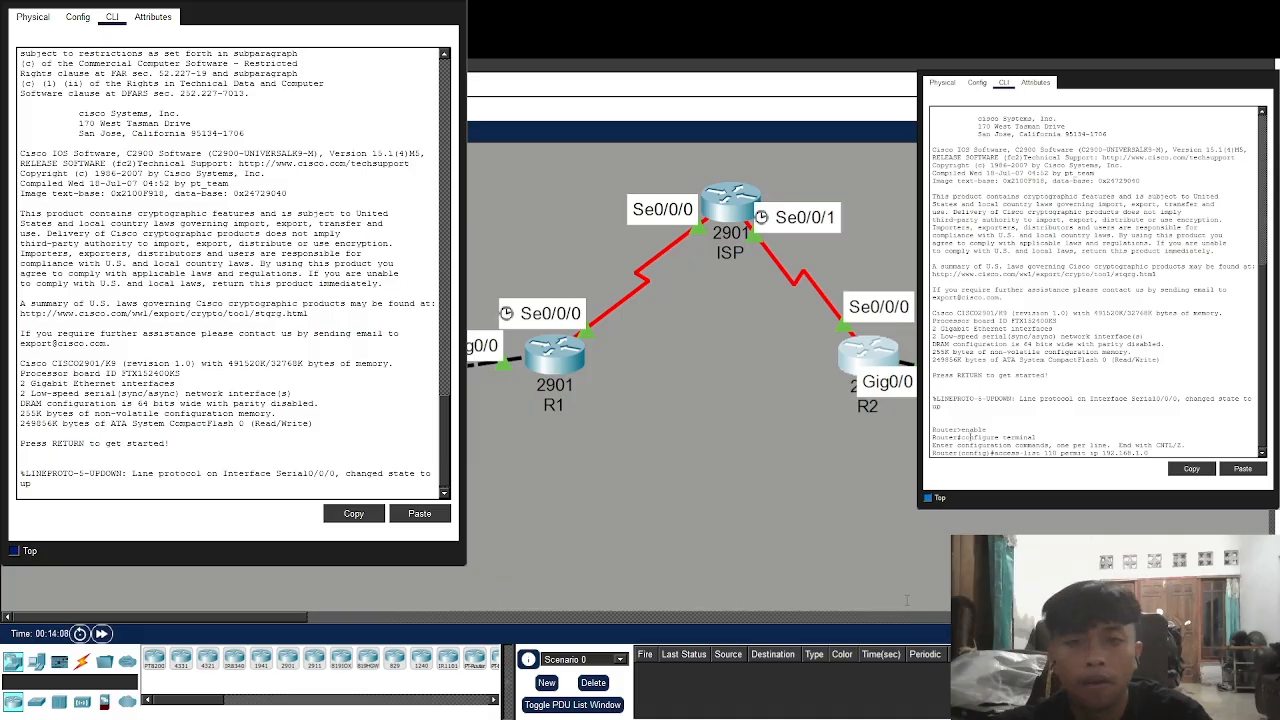
text(.0 0.0.0)
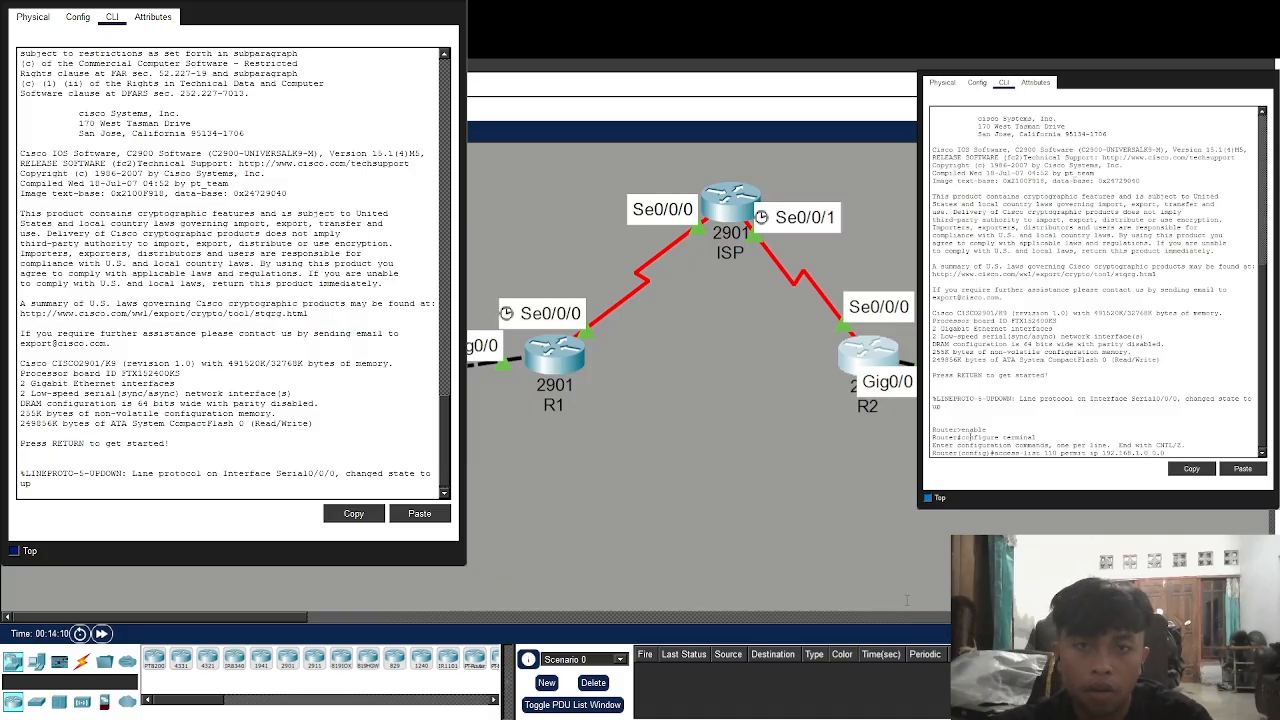
text(.255 192)
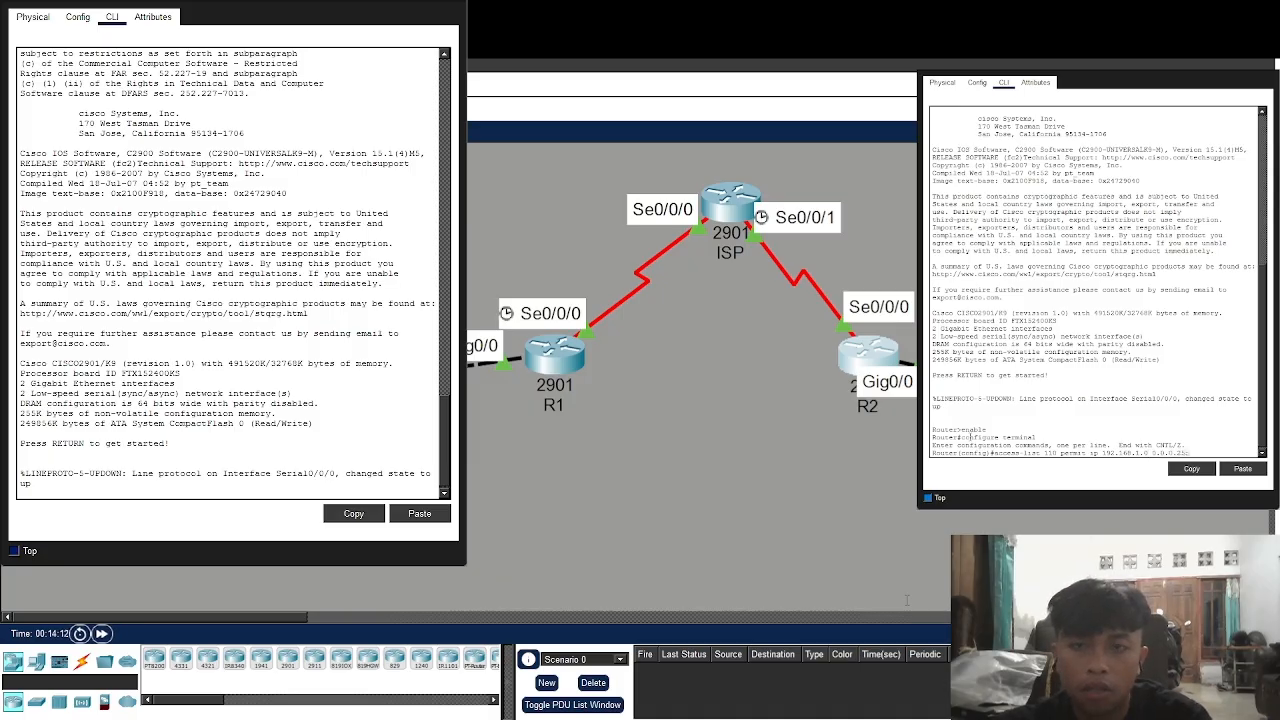
text(.1)
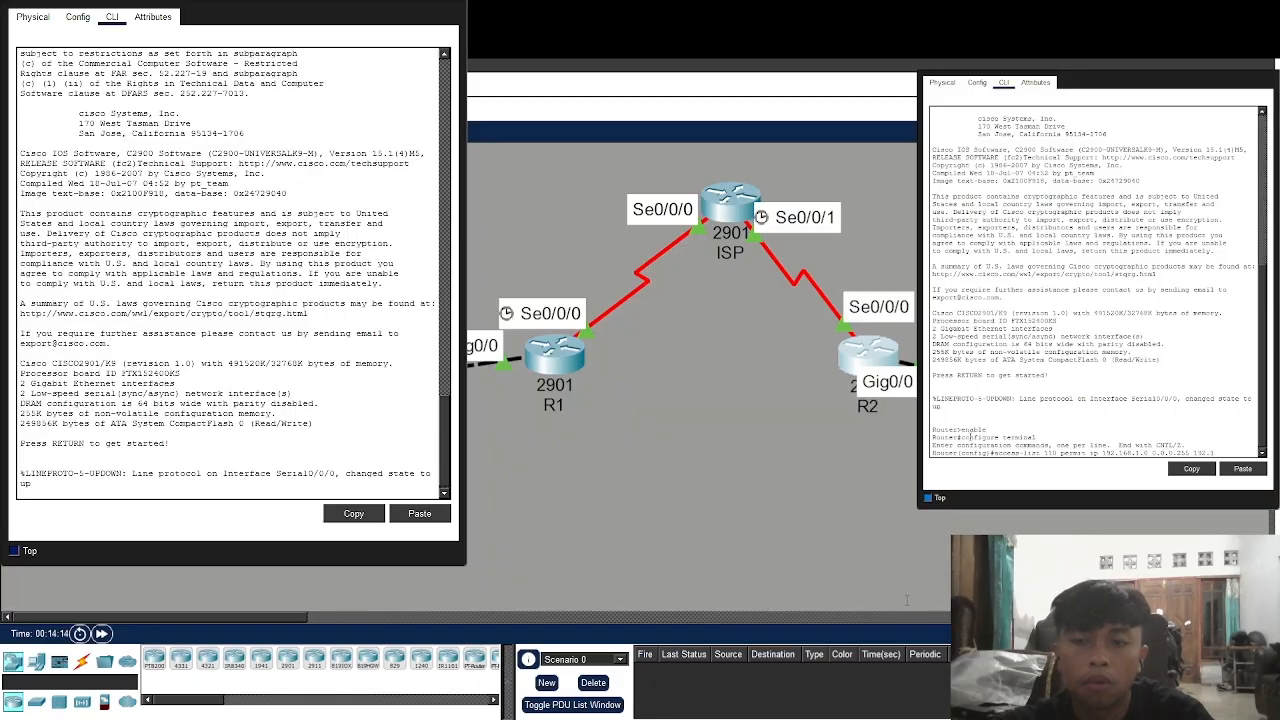
text(68.3.0)
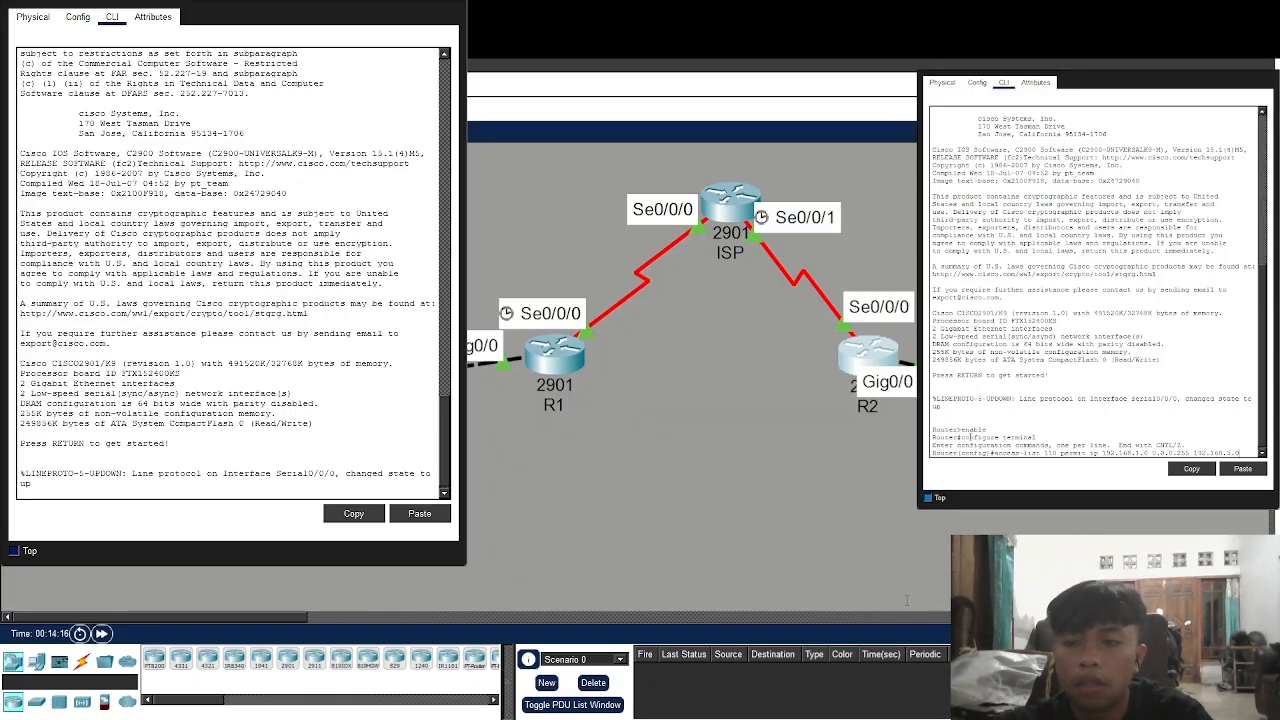
text( 0.0.0)
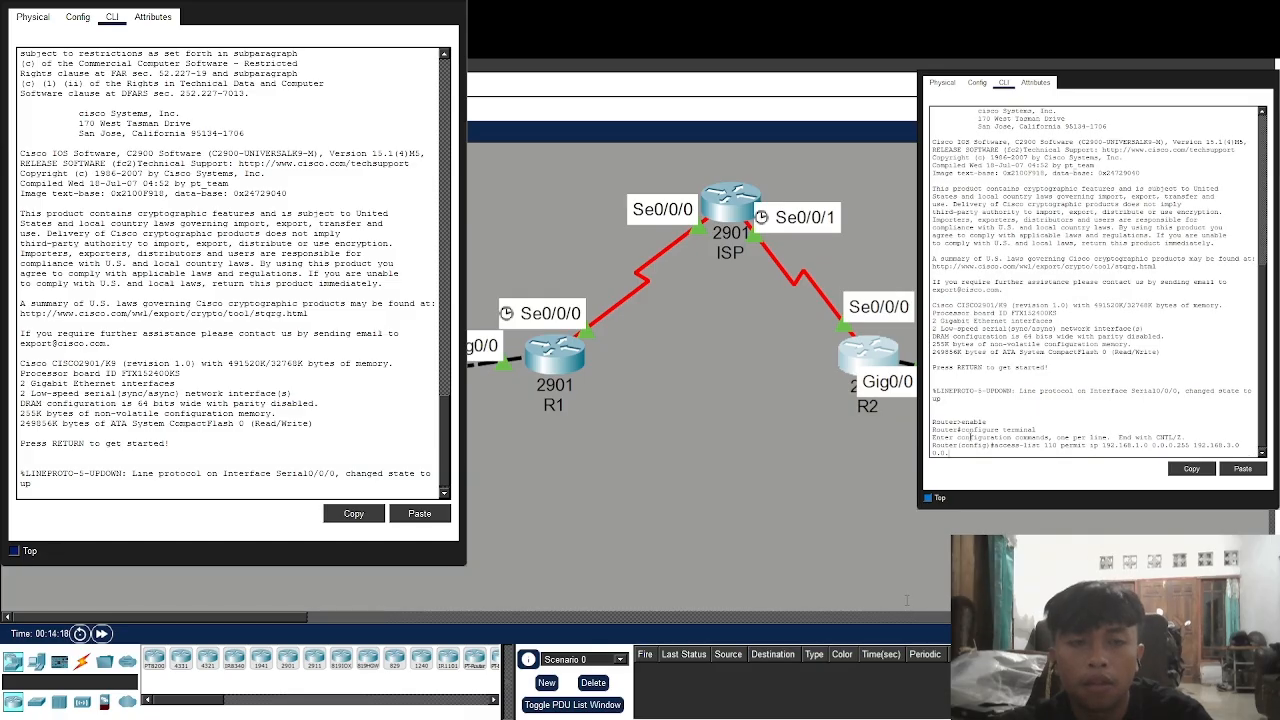
text(.255)
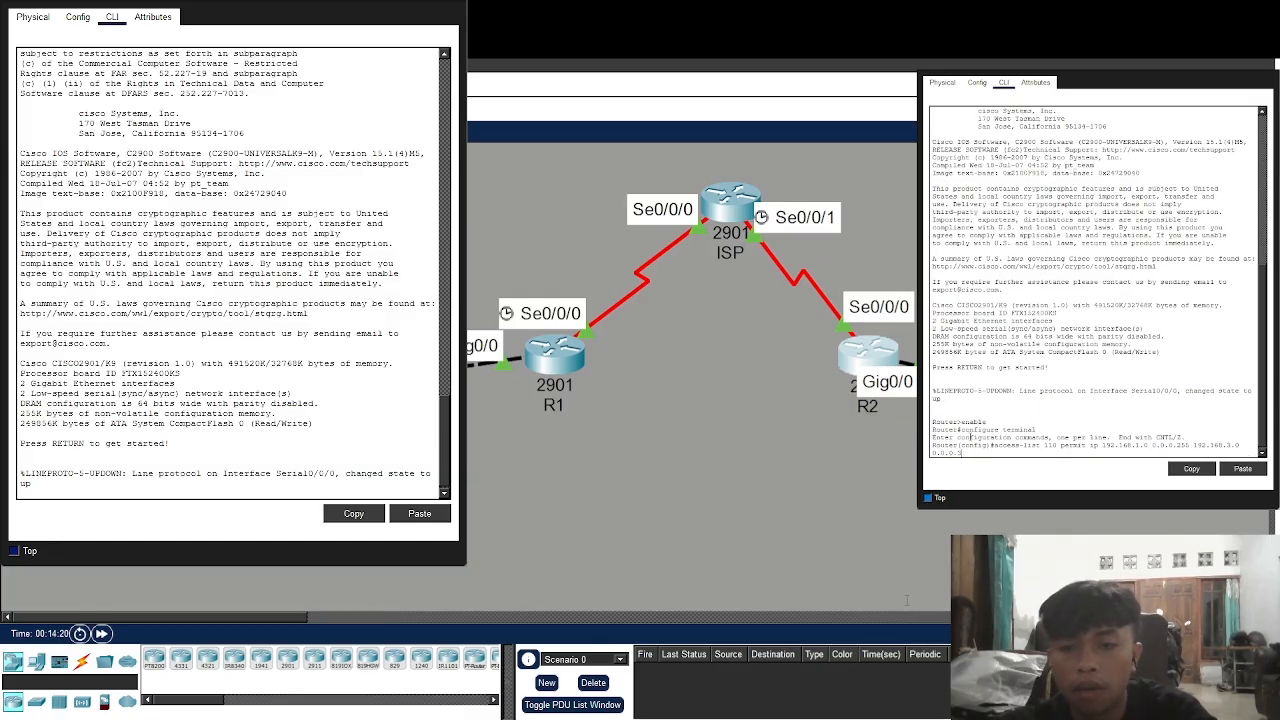
key(Return)
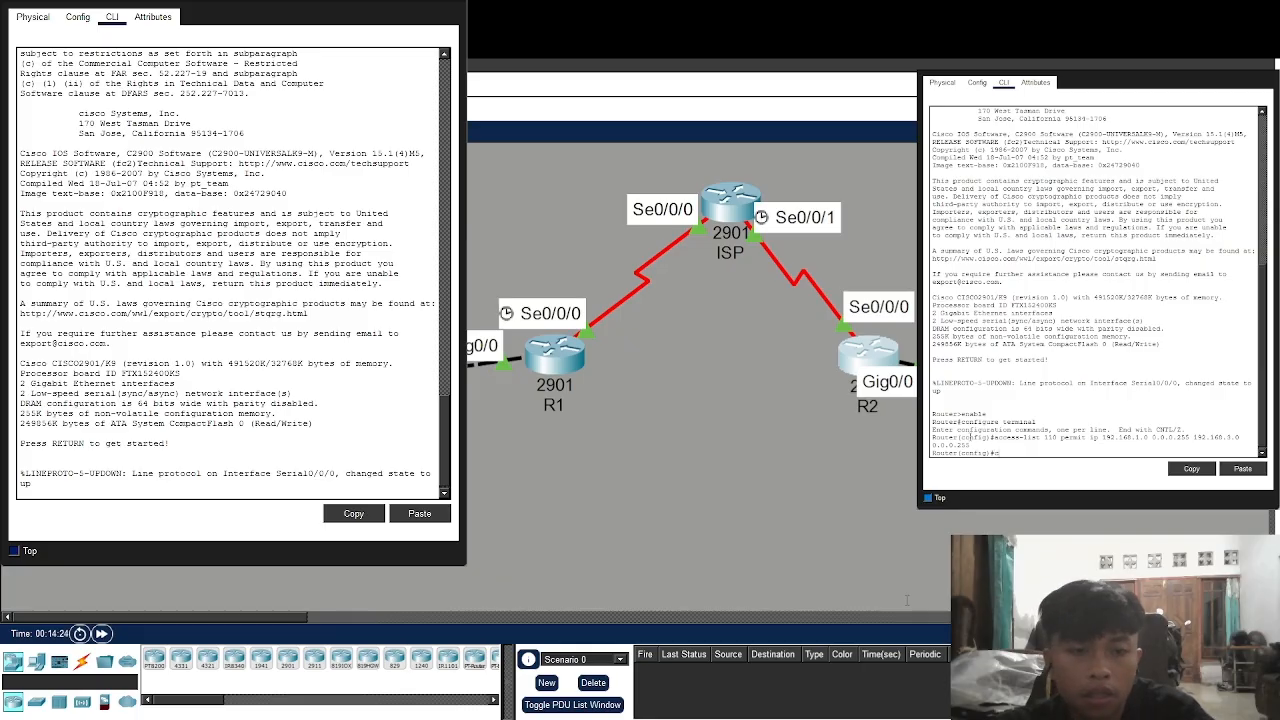
Create ISAKMP policy 10 on R2 with AES encryption, pre-share authentication and group 2
text(crypto isak)
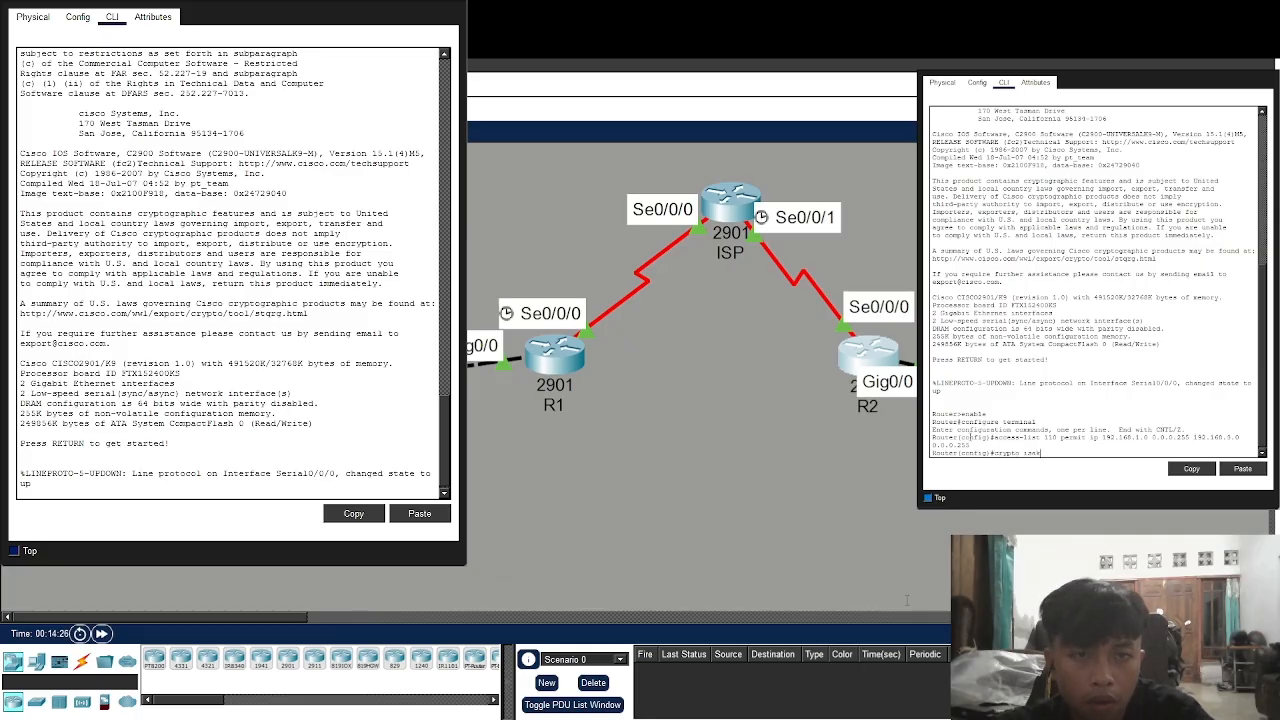
text(mp policy)
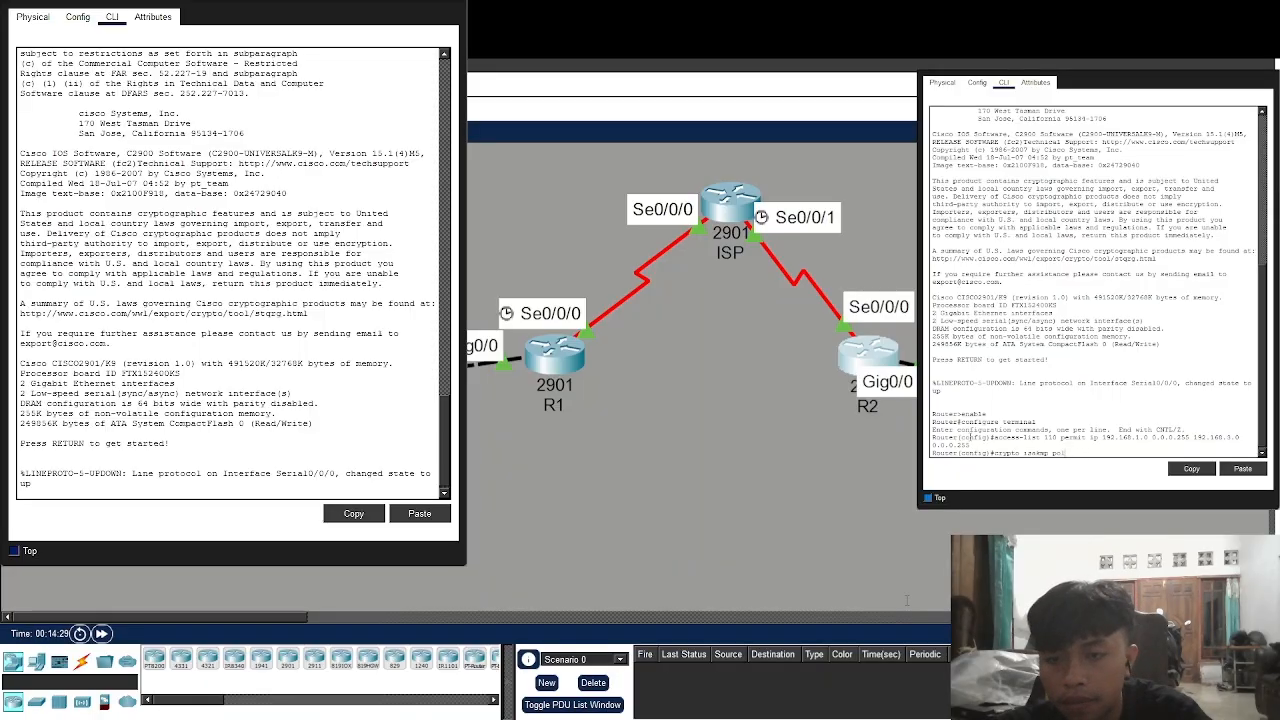
key(BackSpace)
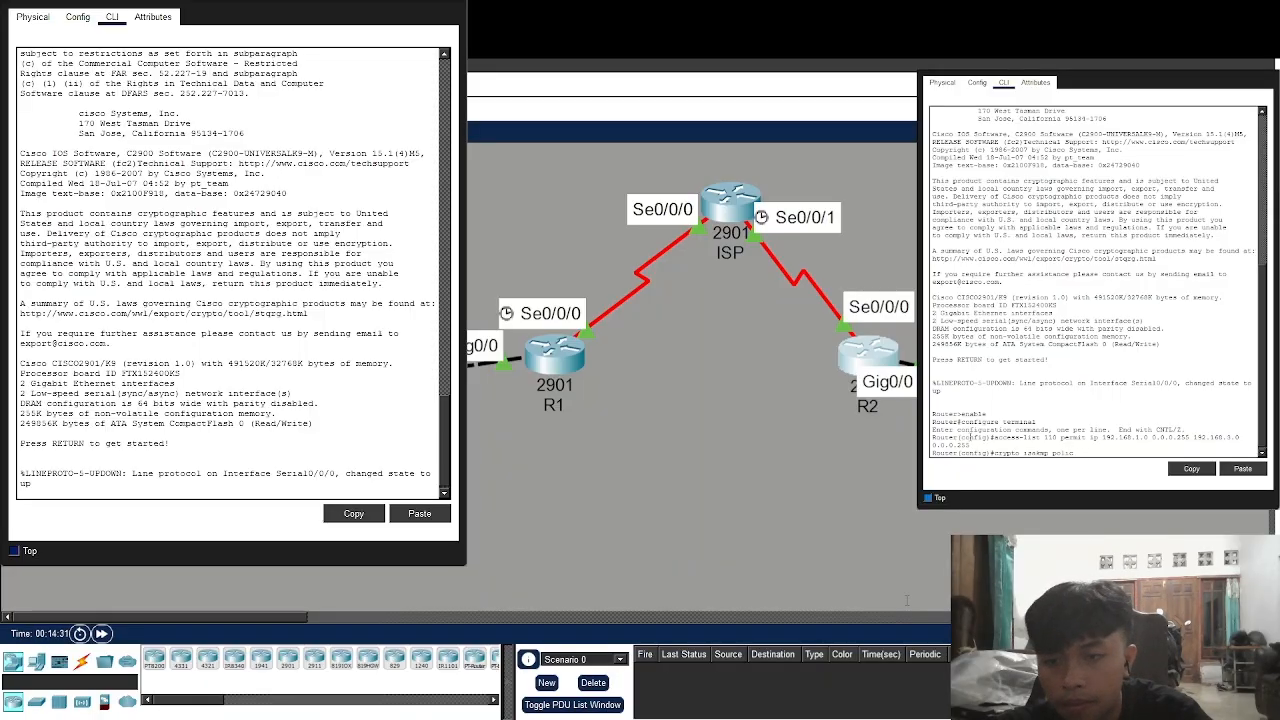
text(10)
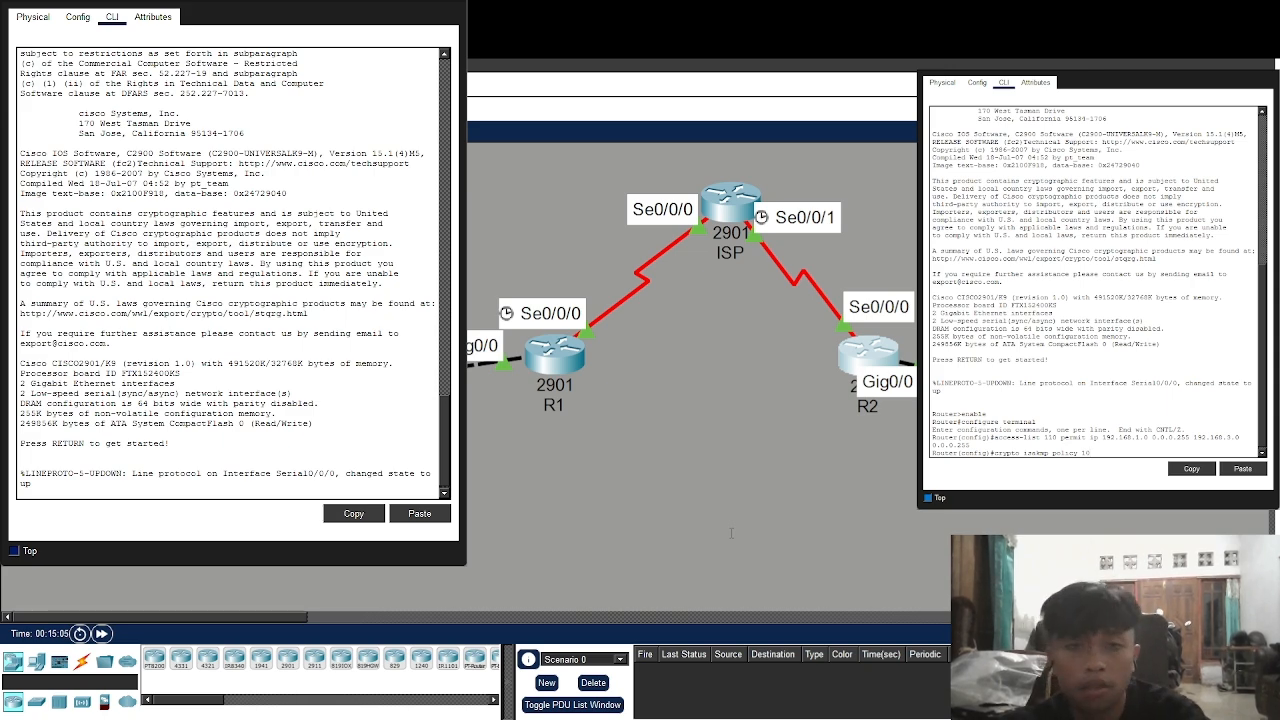
key(Return)
text(encryp)
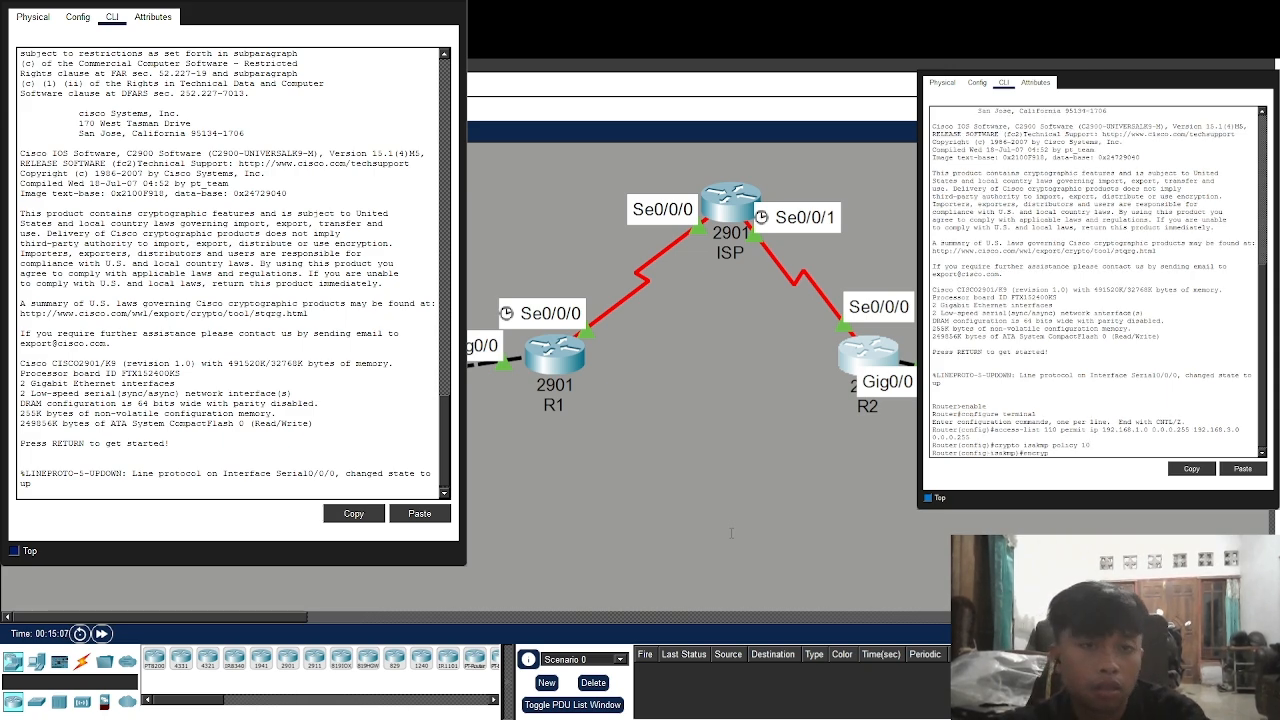
text(tion aes)
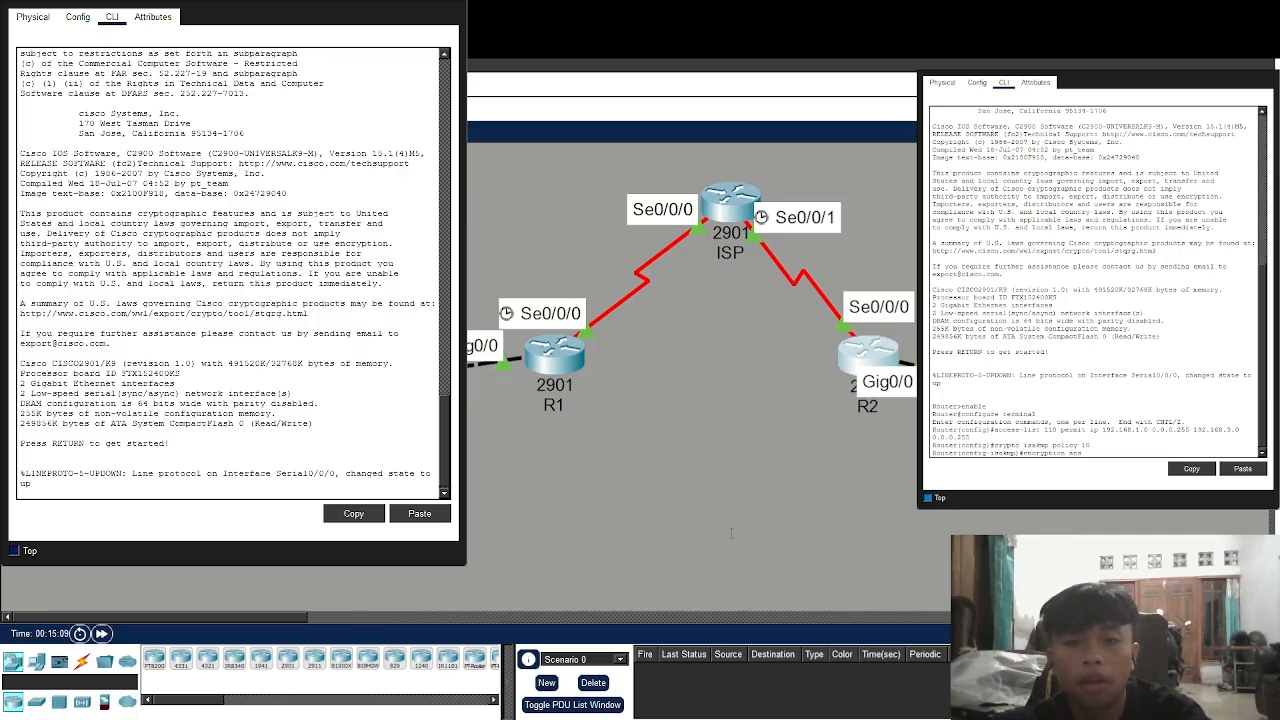
key(Return)
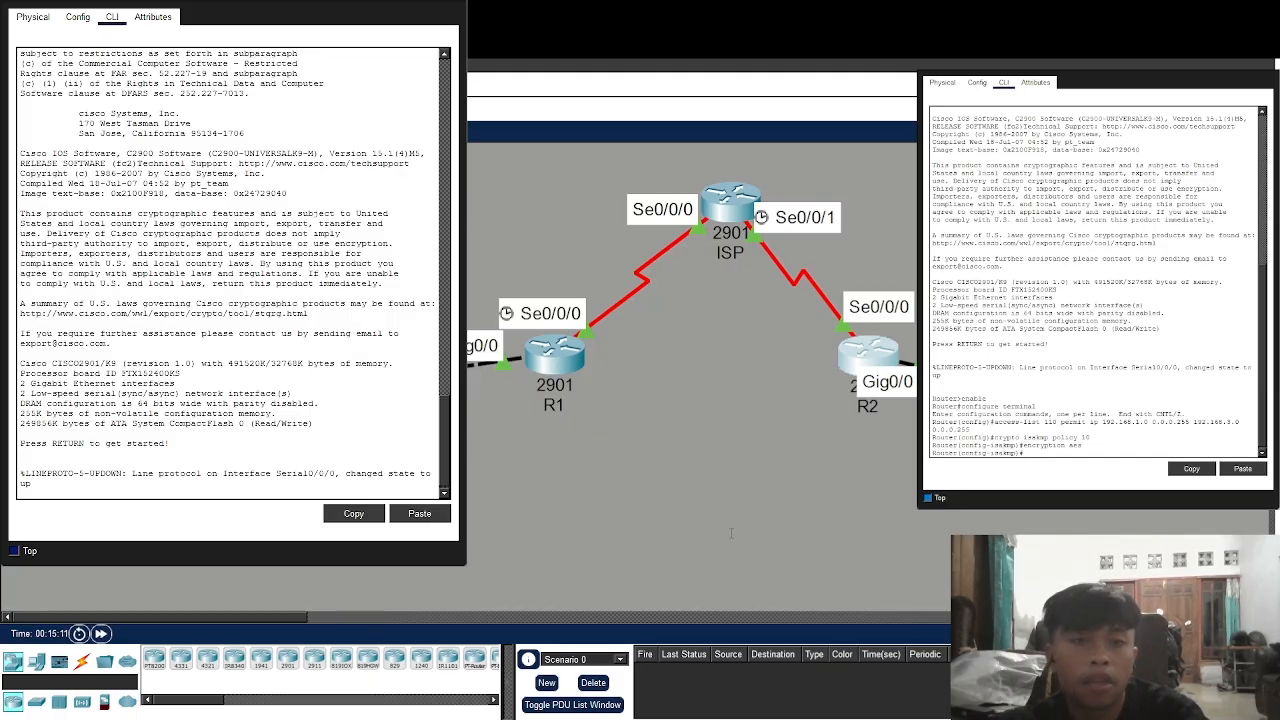
text(authenti)
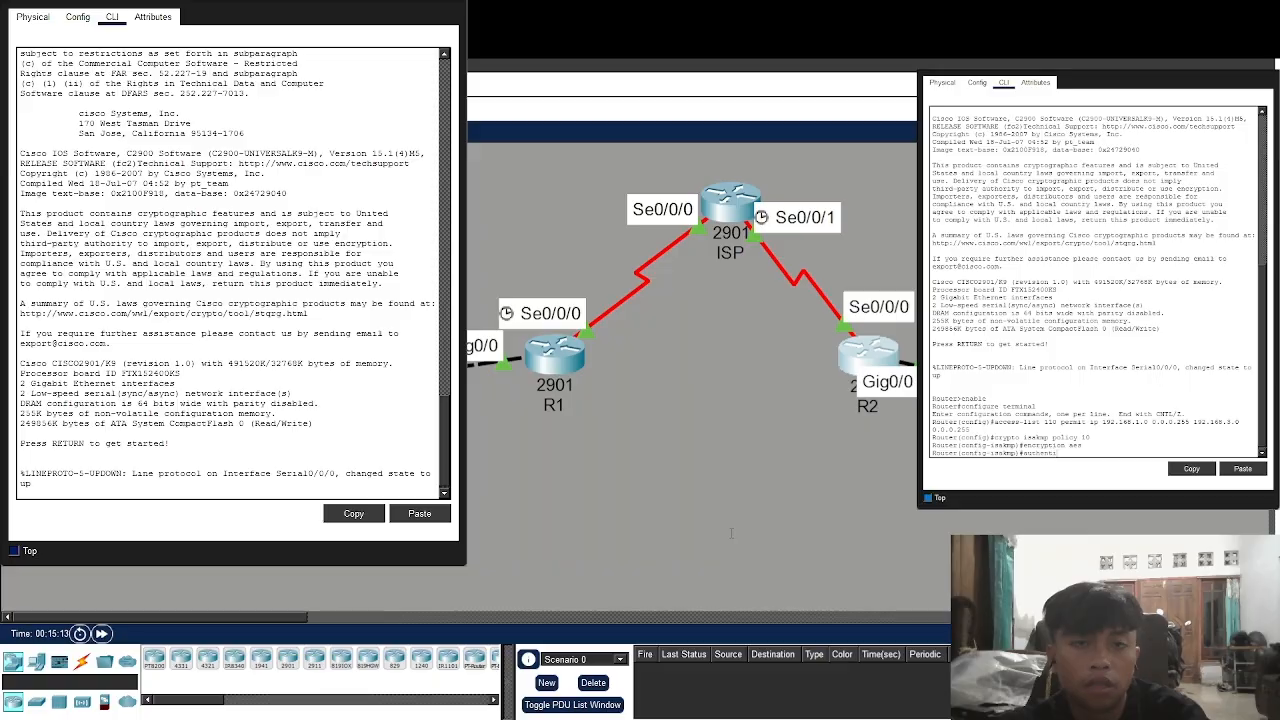
text(cation pre-share)
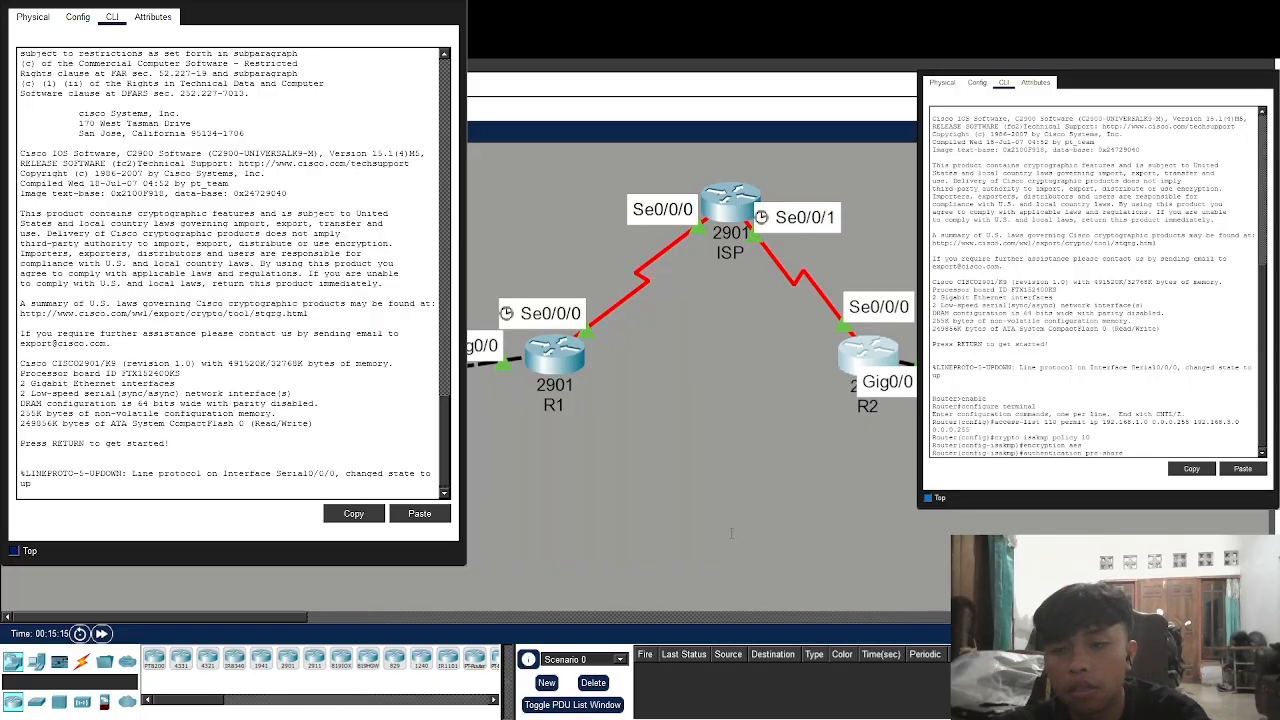
key(Return)
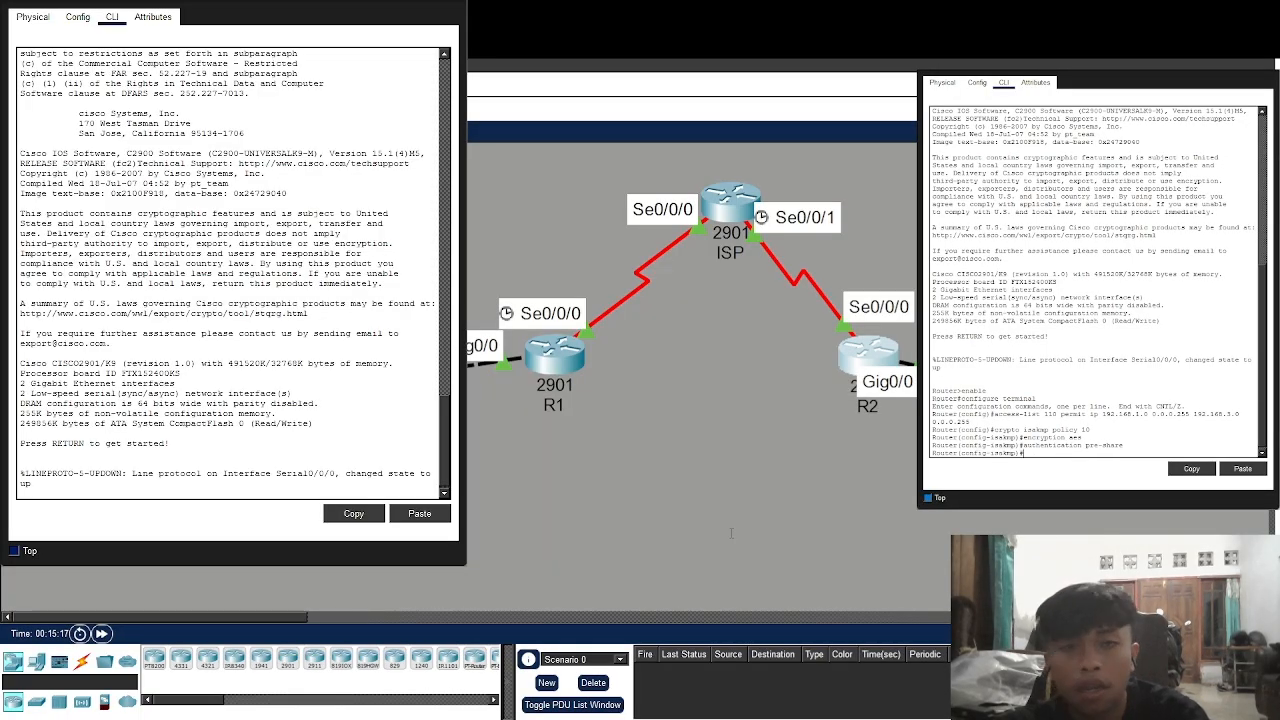
text(group 2)
key(Return)
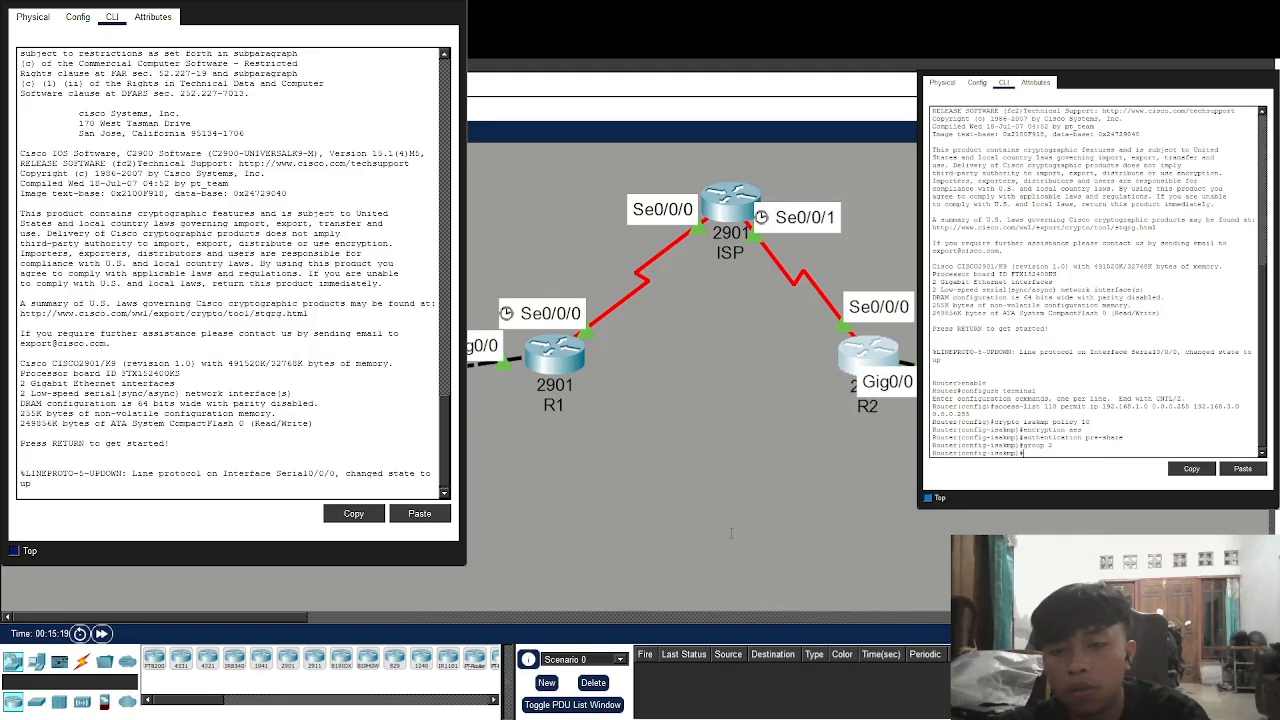
text(exit)
key(Return)
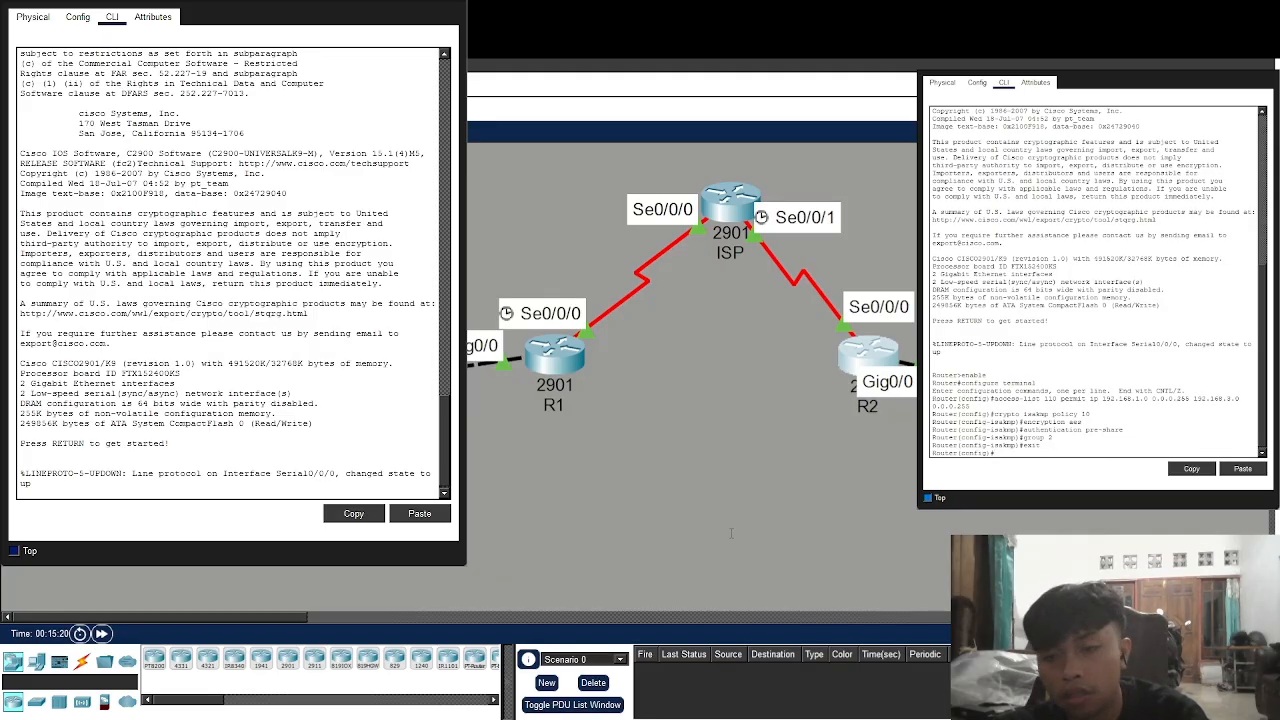
Add the ISAKMP pre-shared key for peer 10.2.2.2 and enter the crypto map VPN-MAP 10 ipsec-isakmp line
text(crypto )
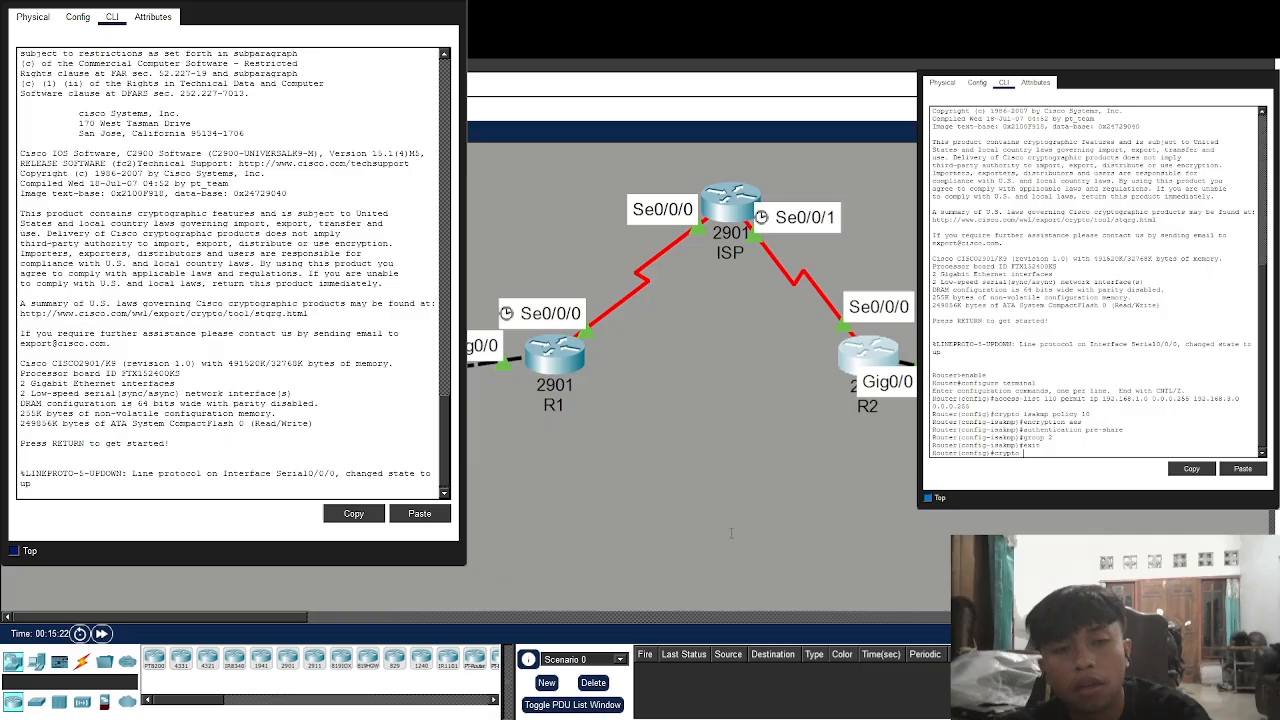
text(isakmp key )
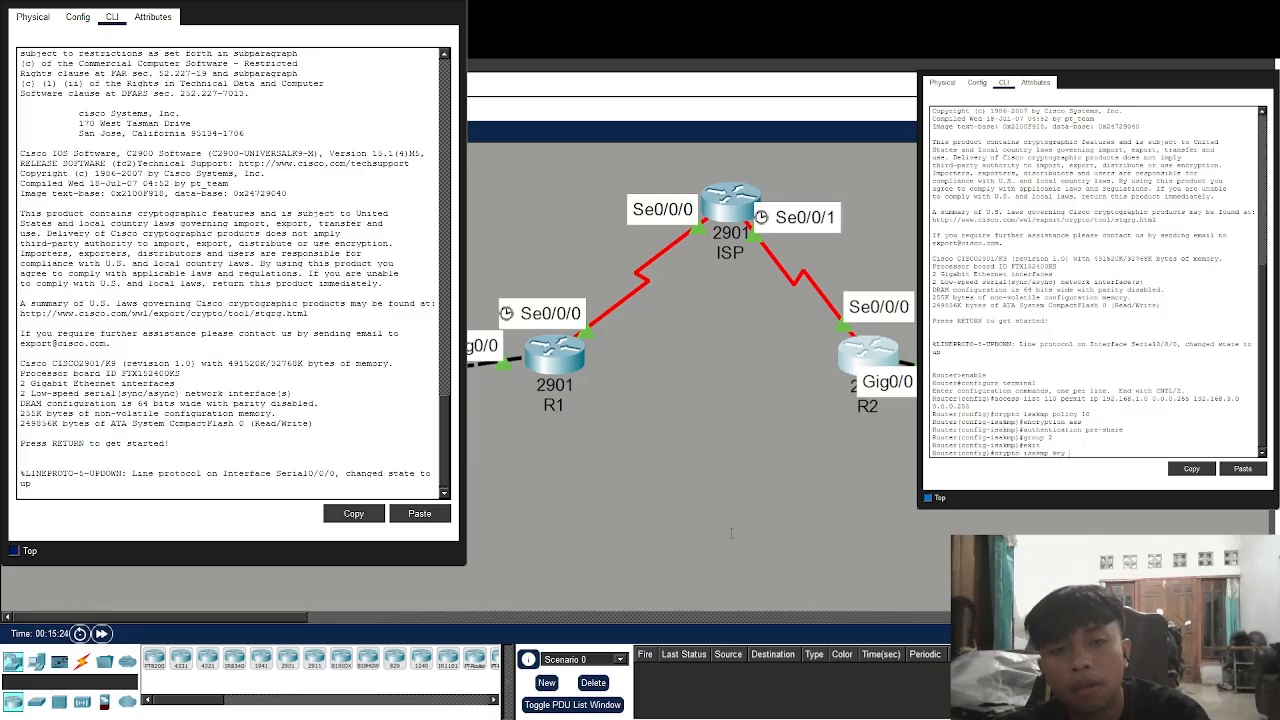
text(cisco)
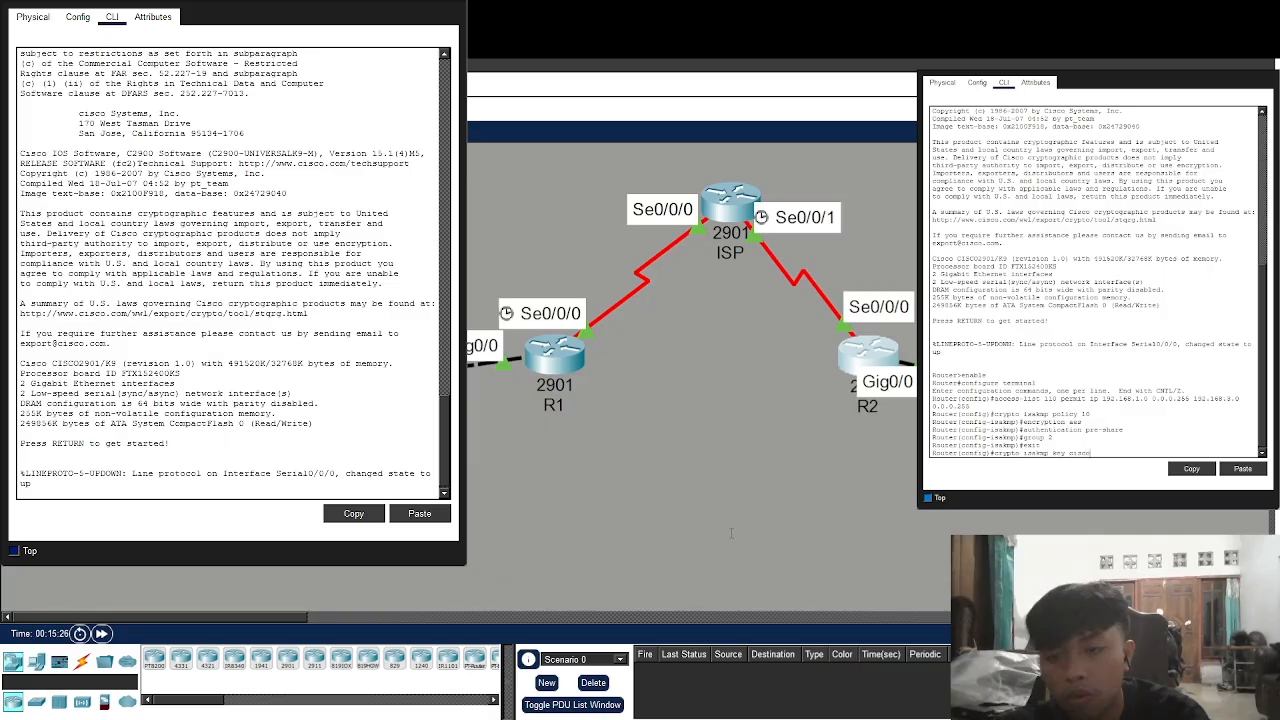
text( address 10.)
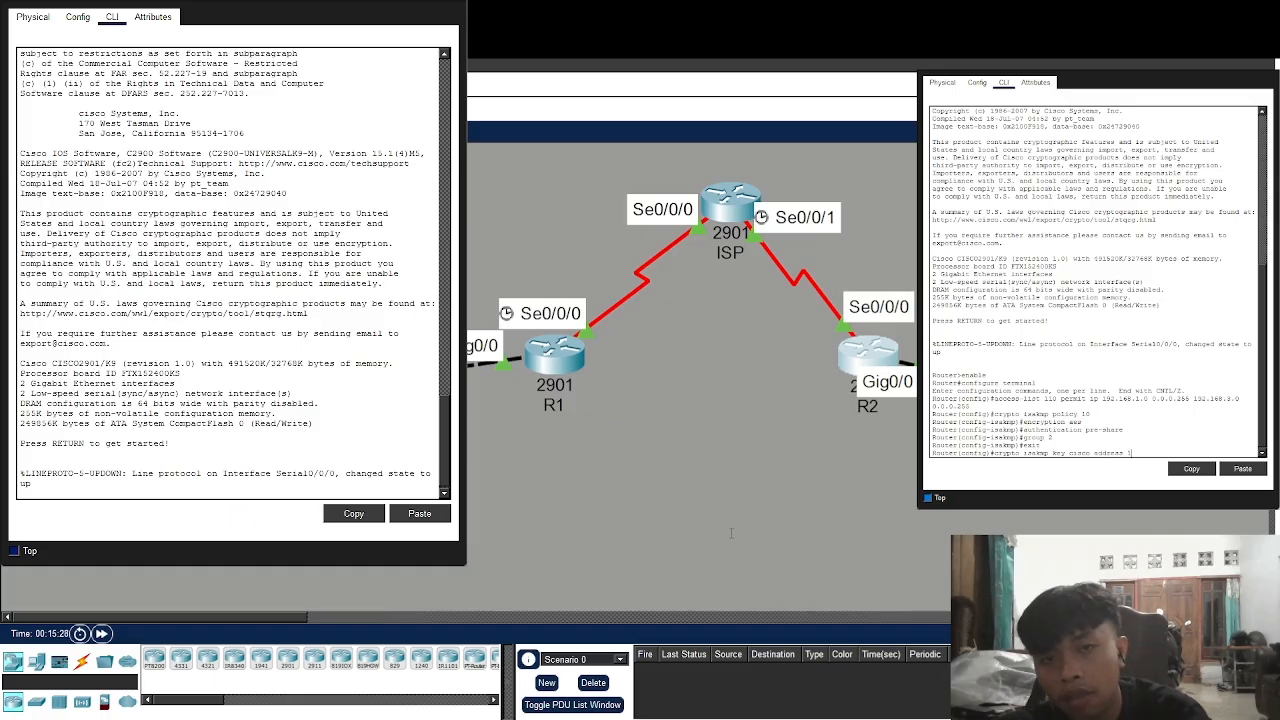
text(2.2.2)
key(Return)
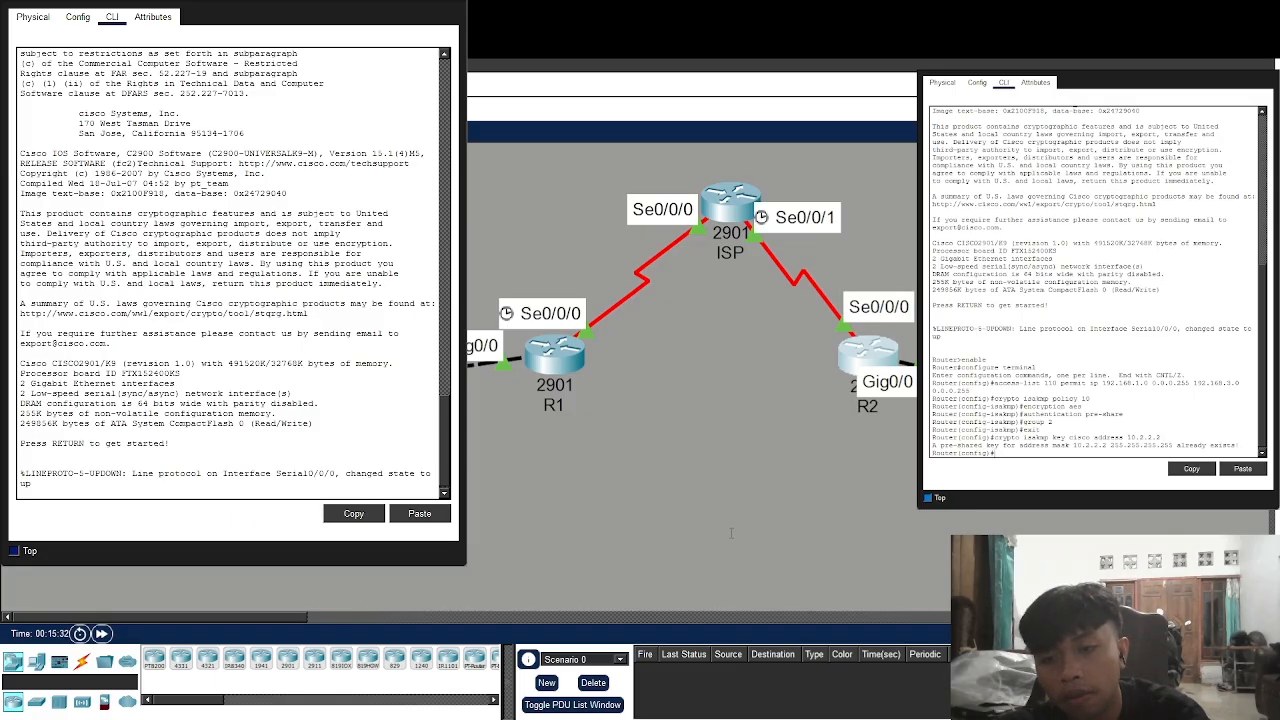
text(cryp)
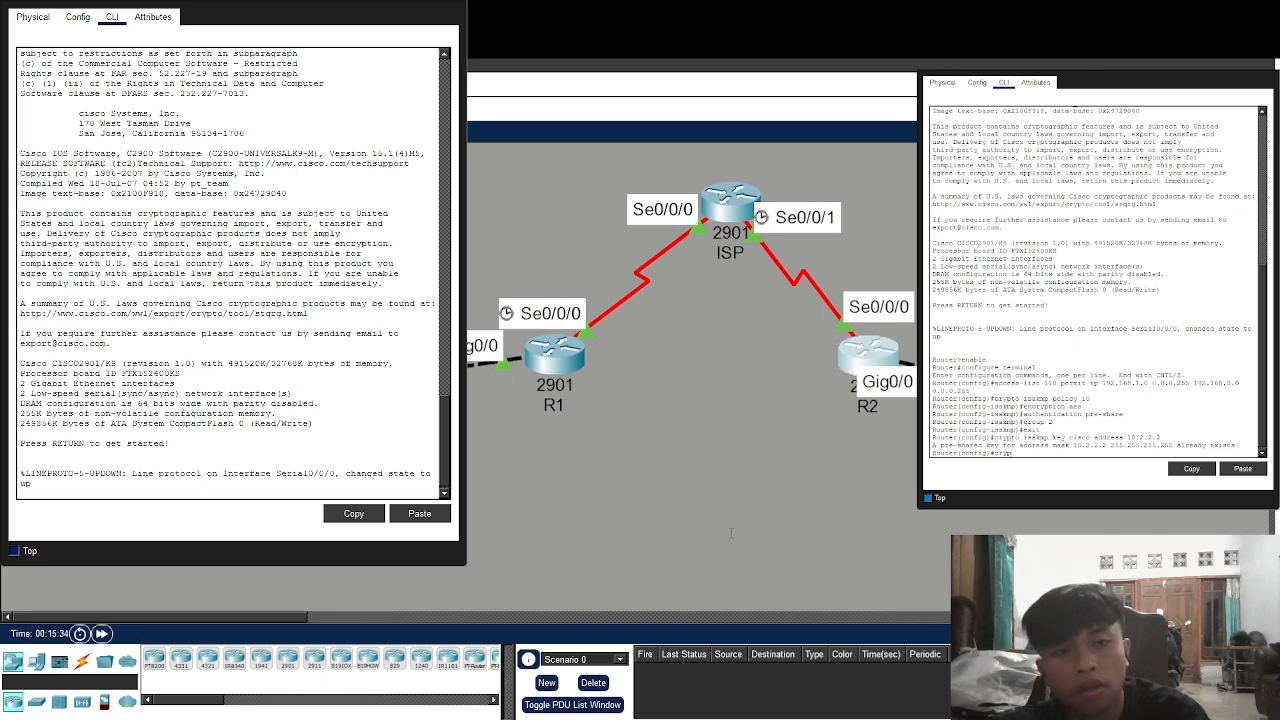
text(to ma)
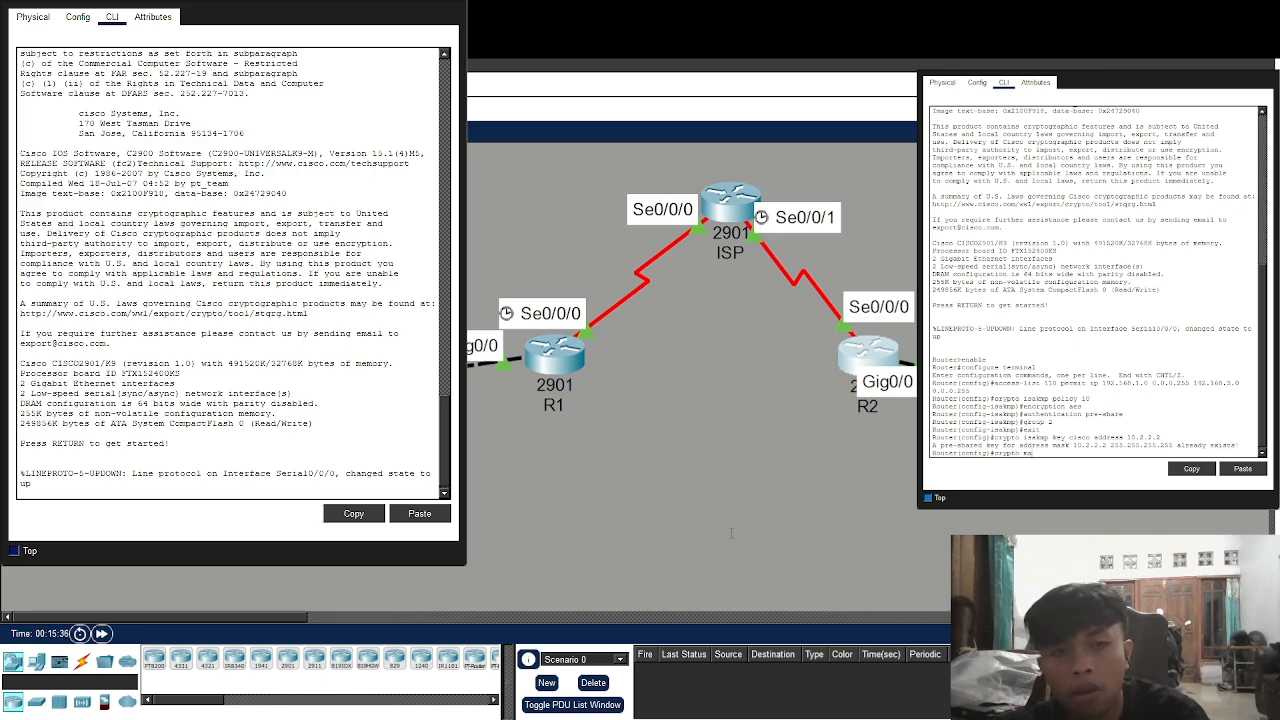
text(p VPN)
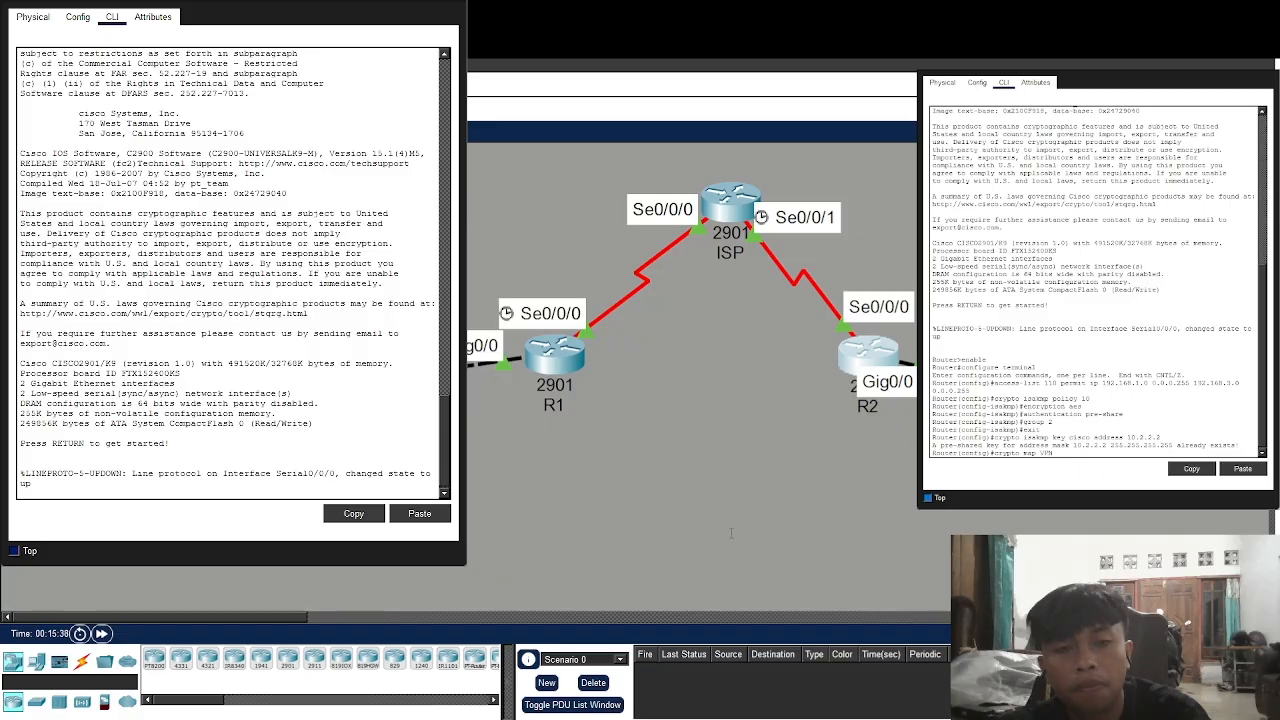
text(-MAP)
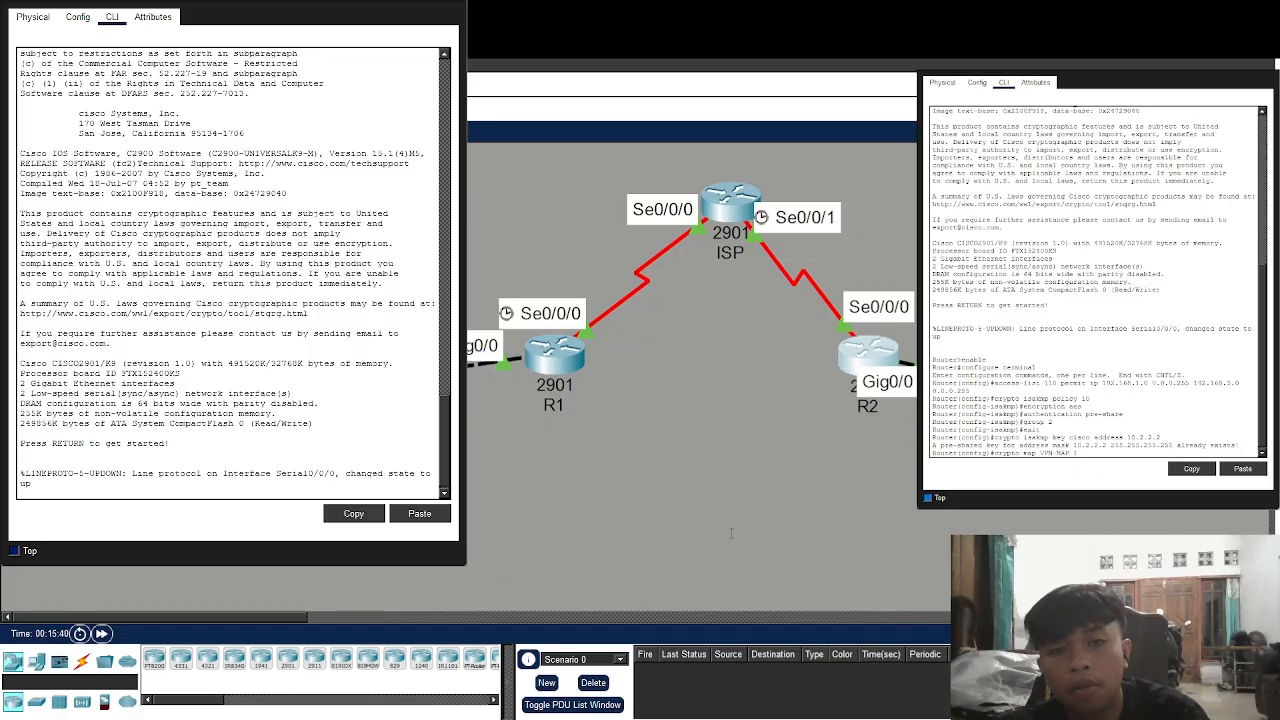
text( 10 ipsec-isakmp)
Resubmit crypto map VPN-MAP 10 ipsec-isakmp with the mistyped ending corrected after the Invalid input error
key(Return)
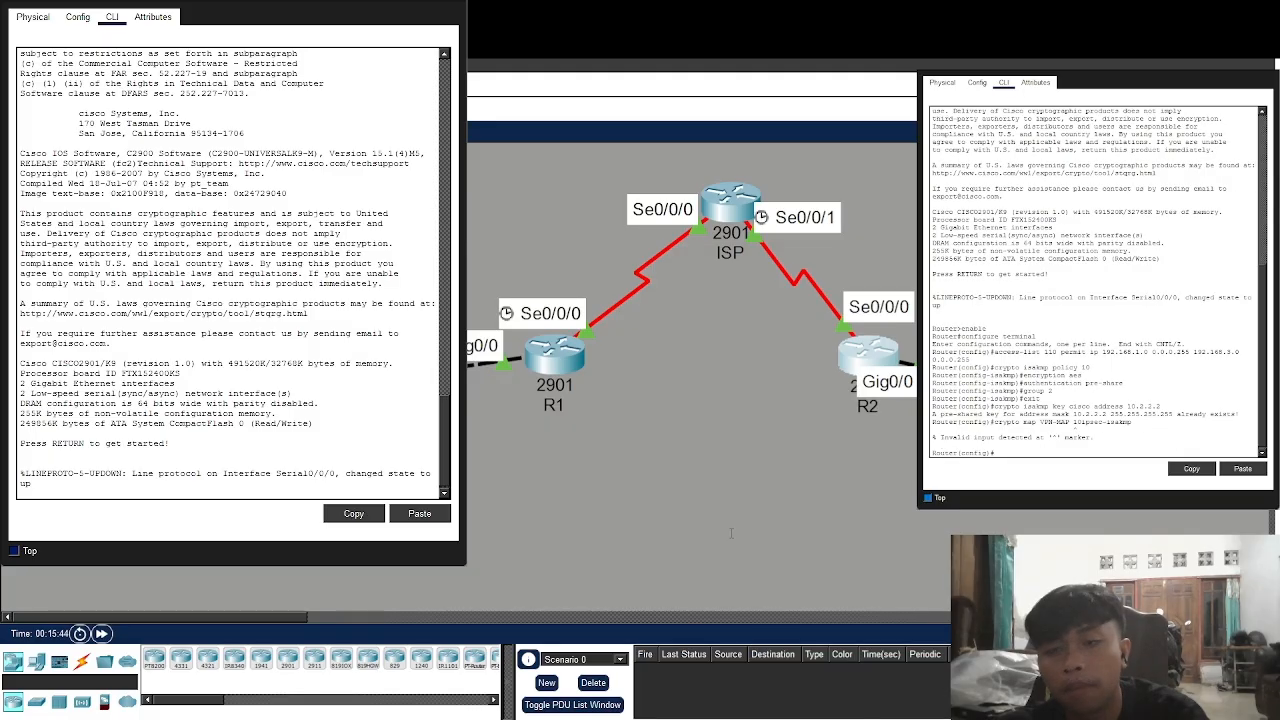
key(Up)
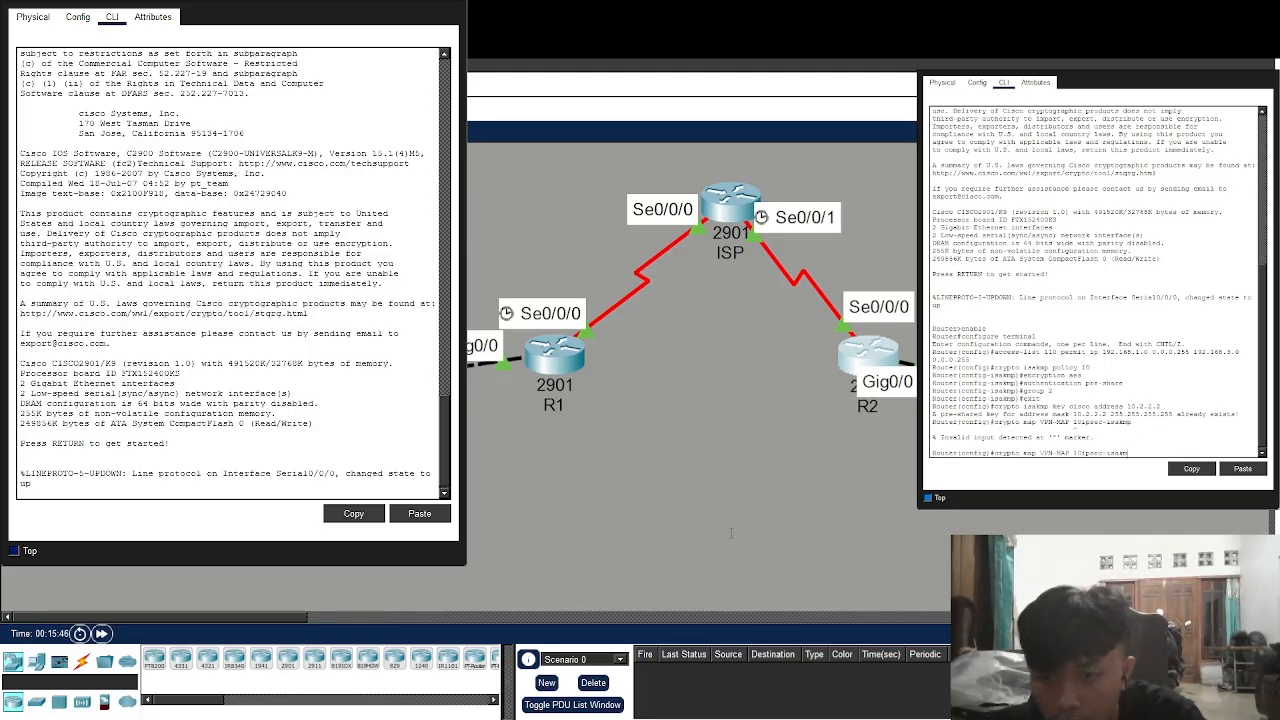
key(BackSpace)
key(BackSpace)
key(BackSpace)
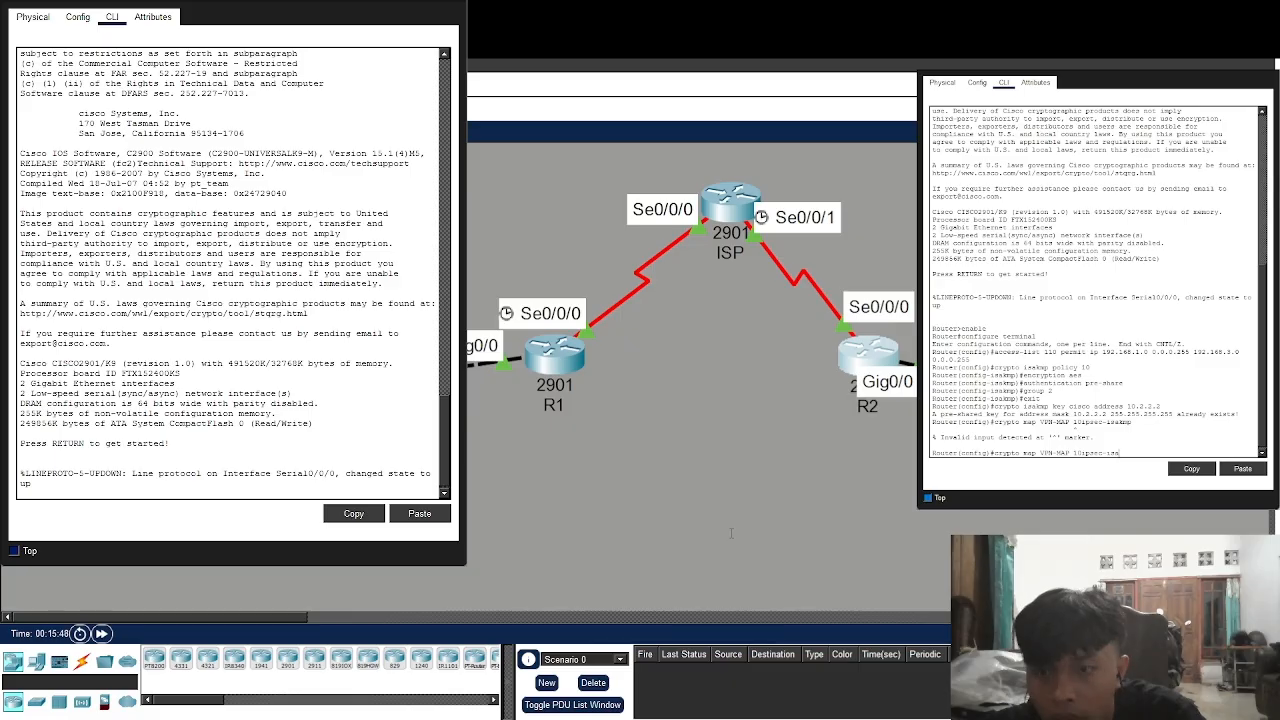
key(BackSpace)
key(BackSpace)
key(BackSpace)
key(BackSpace)
key(BackSpace)
key(BackSpace)
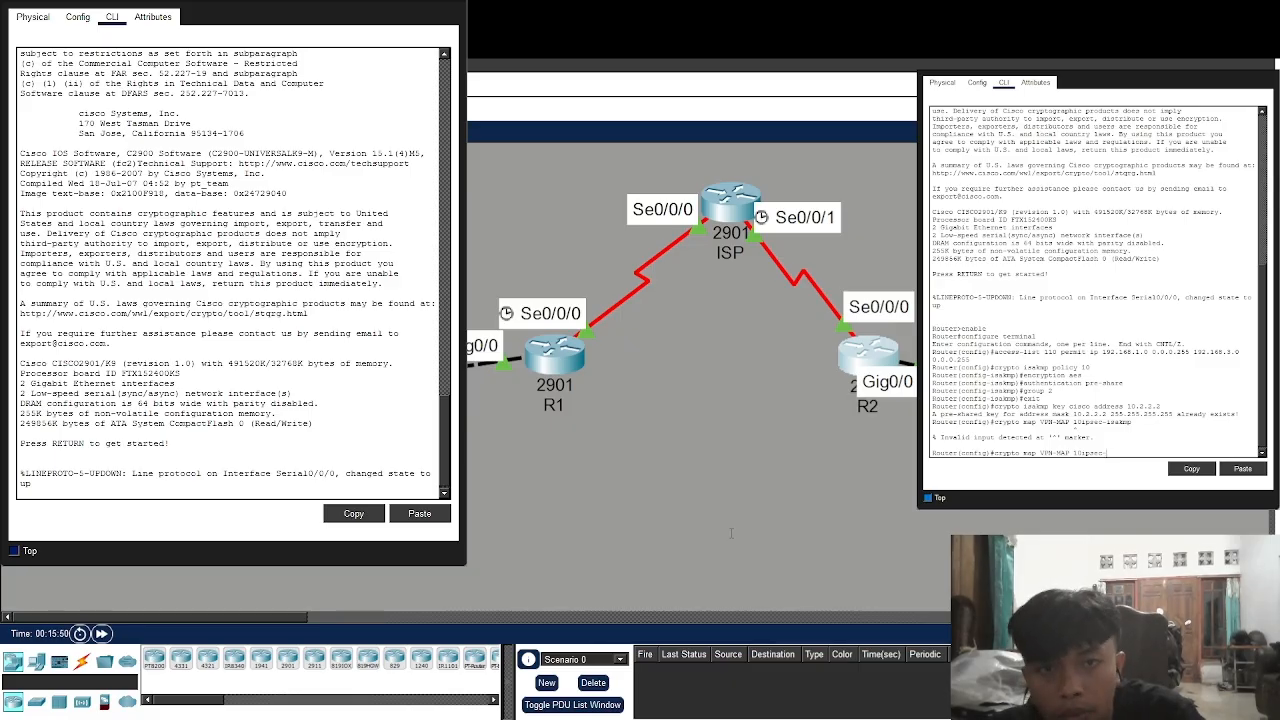
key(BackSpace)
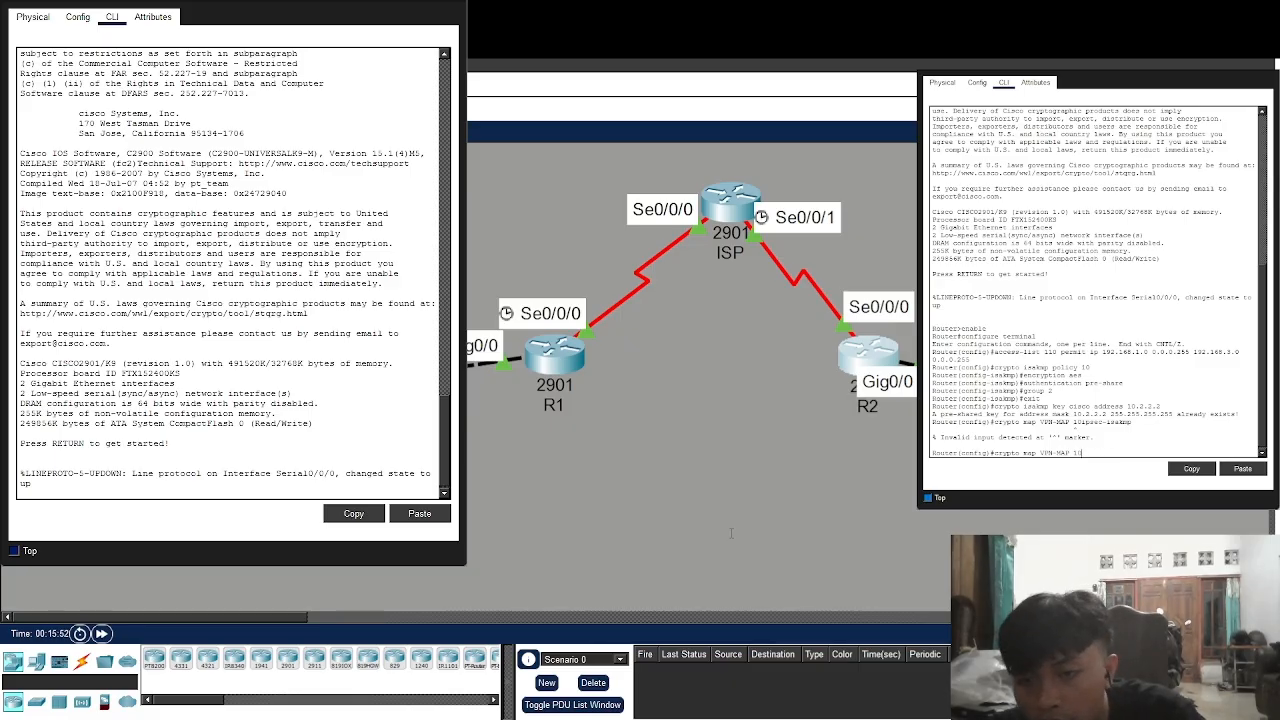
text(ip)
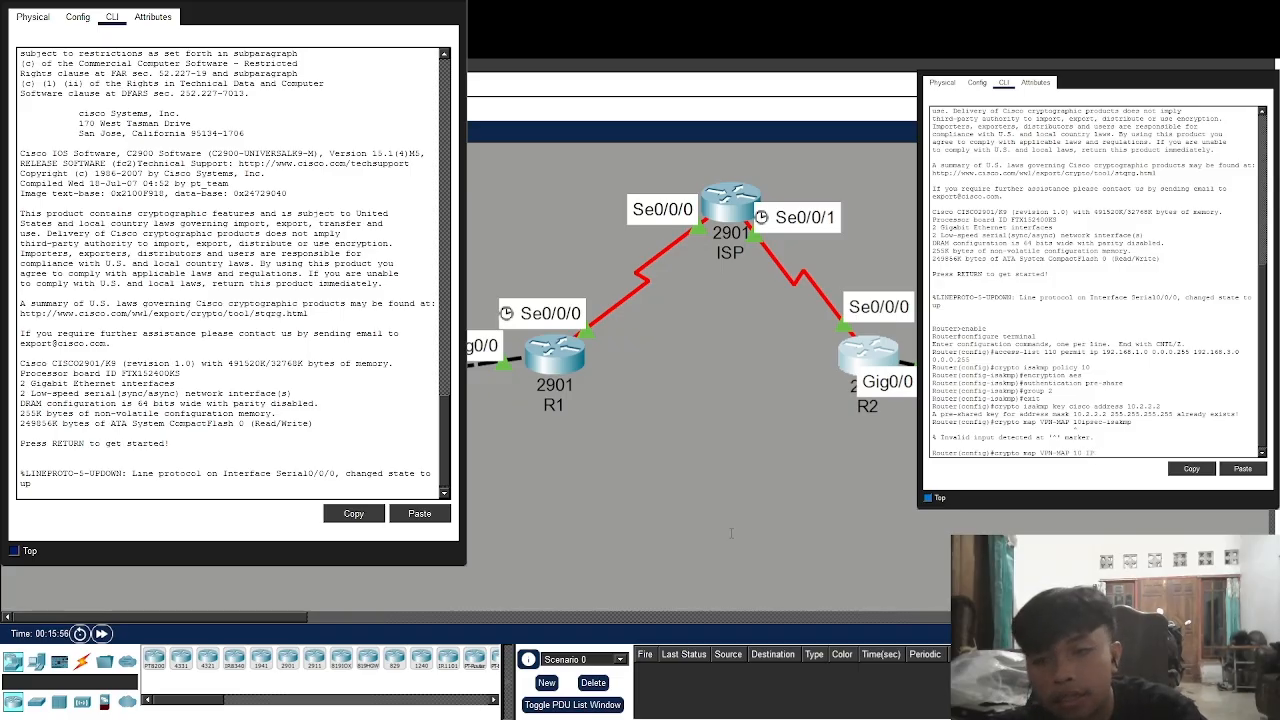
text( ipsec-)
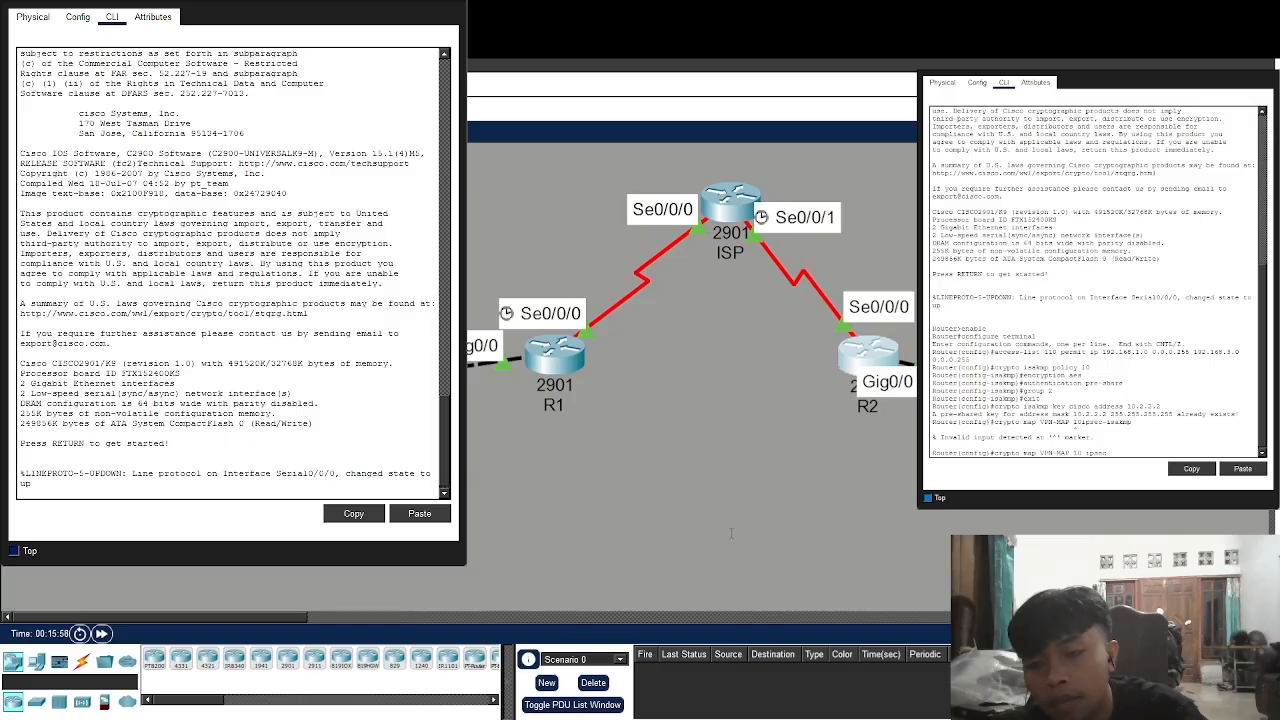
text(isakmp)
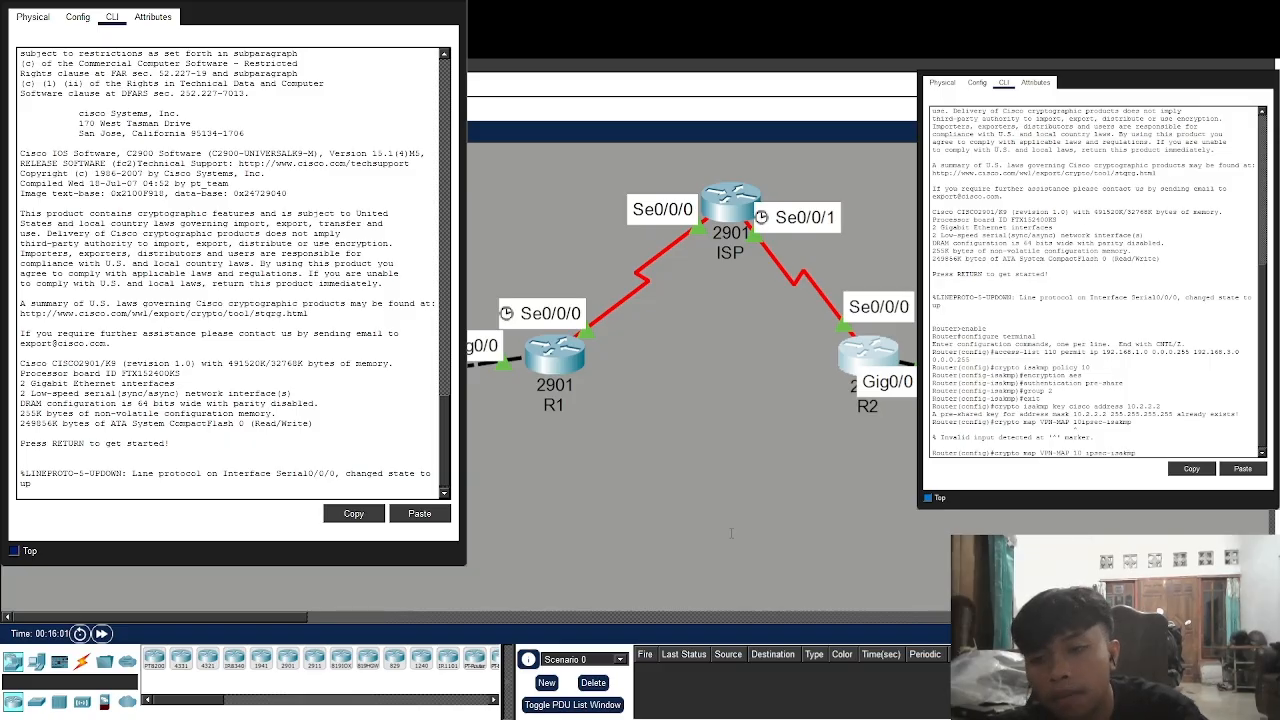
key(Return)
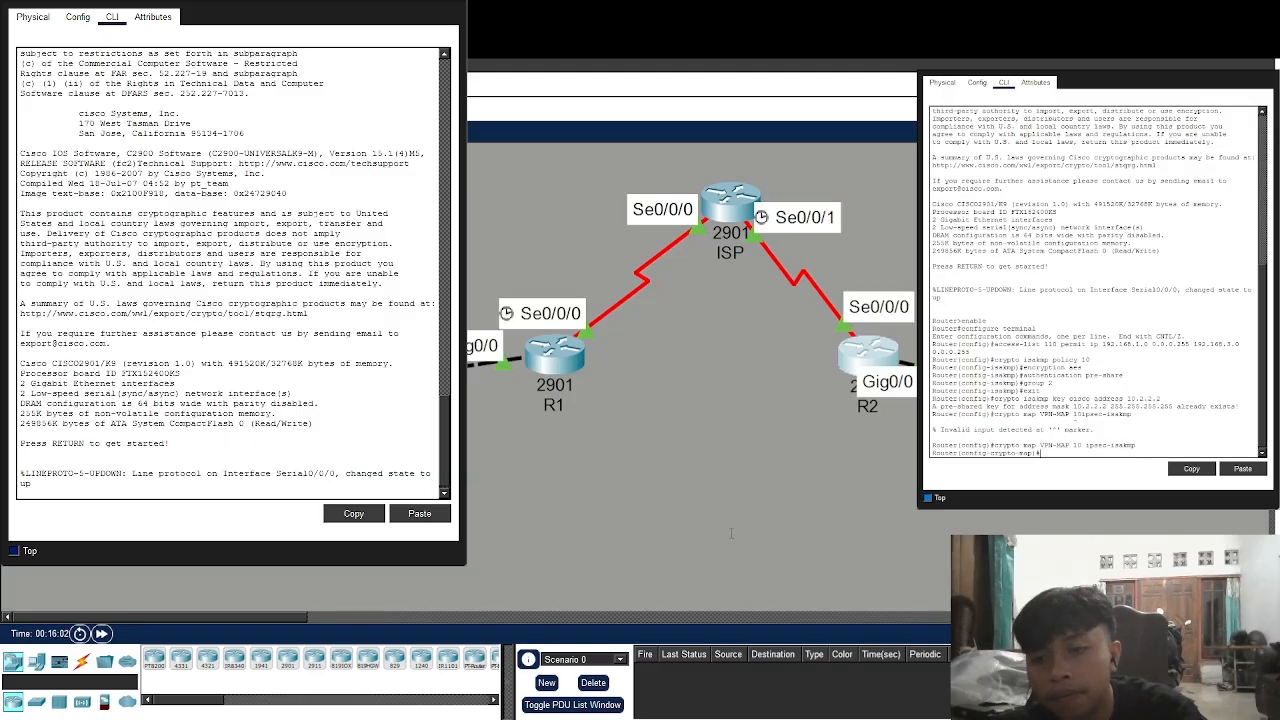
Give VPN-MAP the description 'VPN connection to R2', peer 10.2.2.2 and transform set VPN-SET
text(sesc)
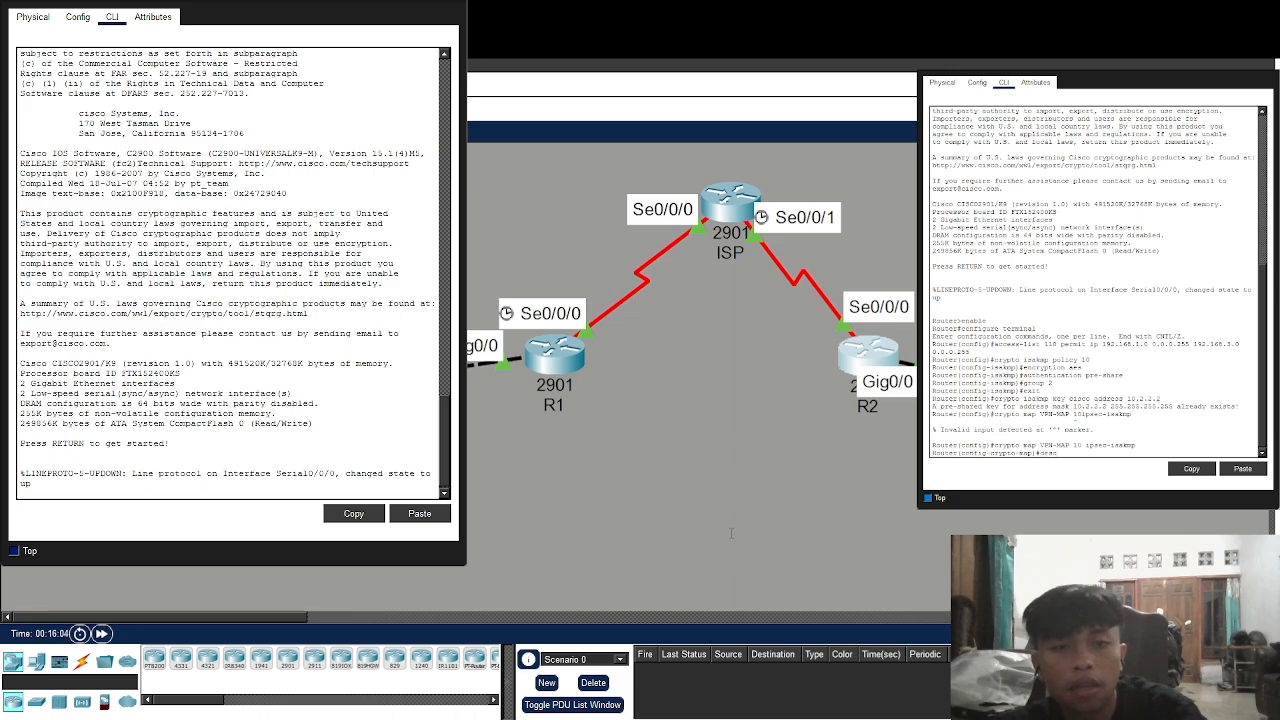
text(ription V)
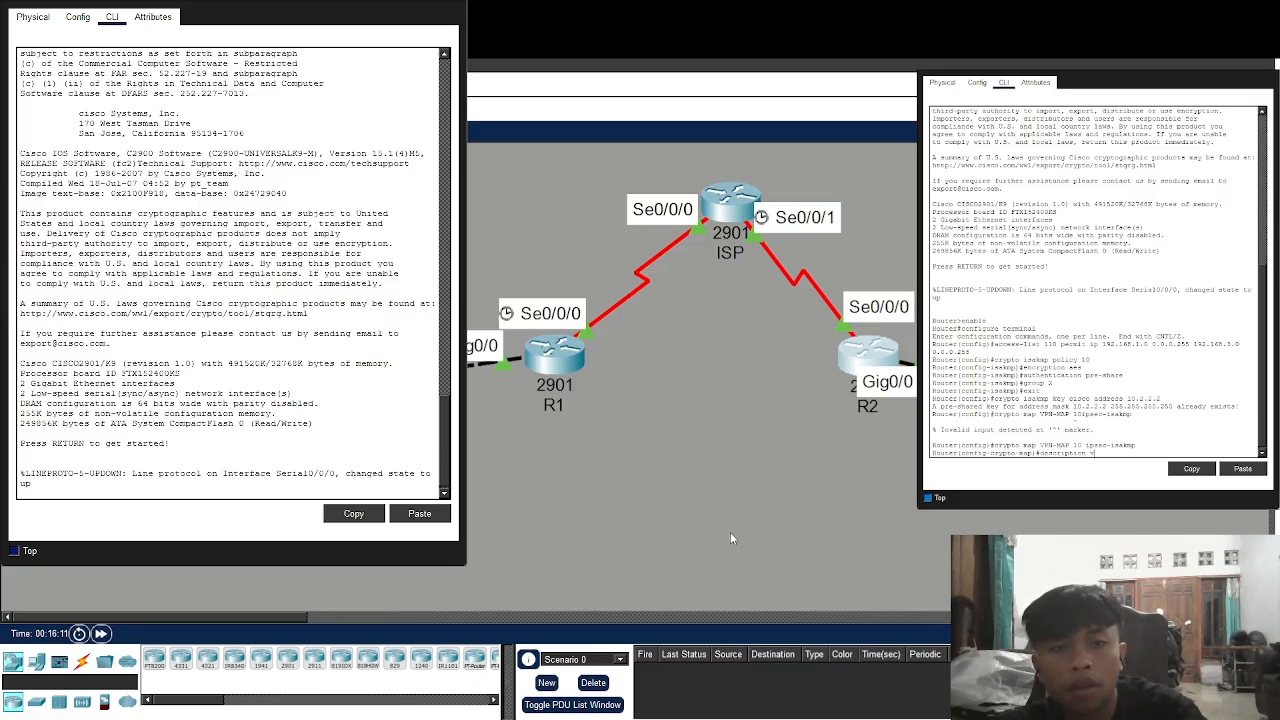
text(pn)
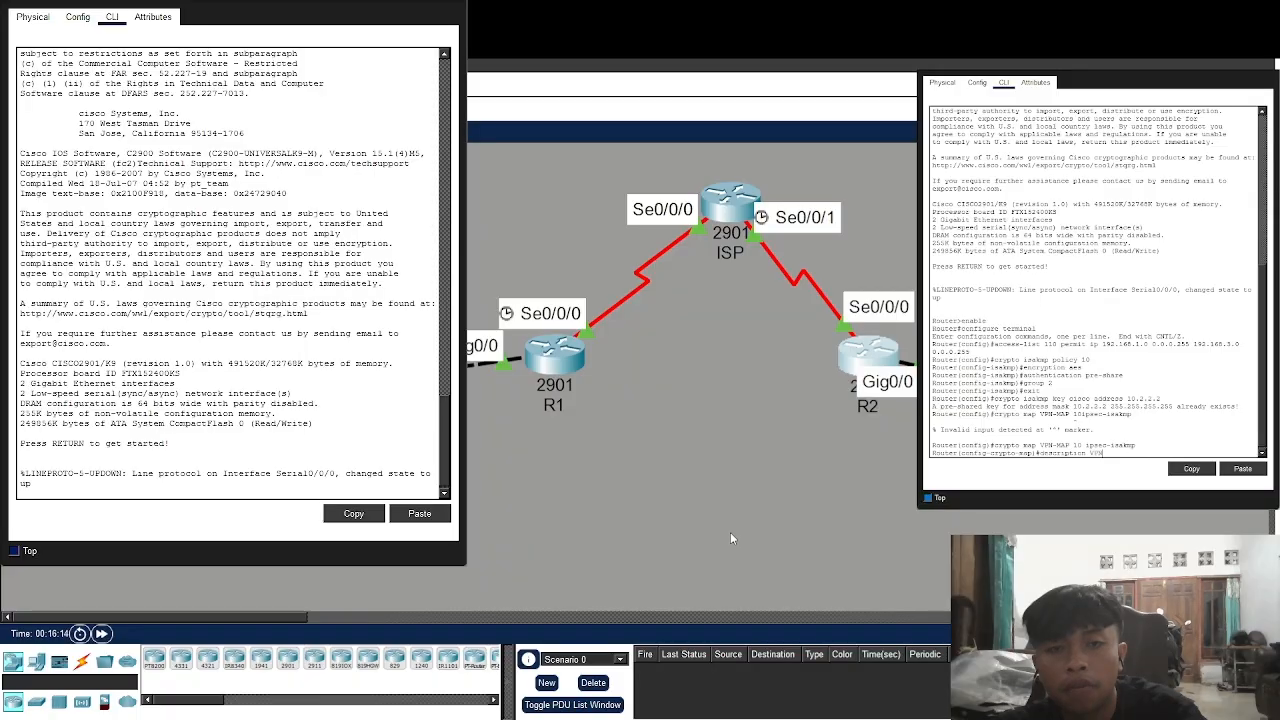
text(con)
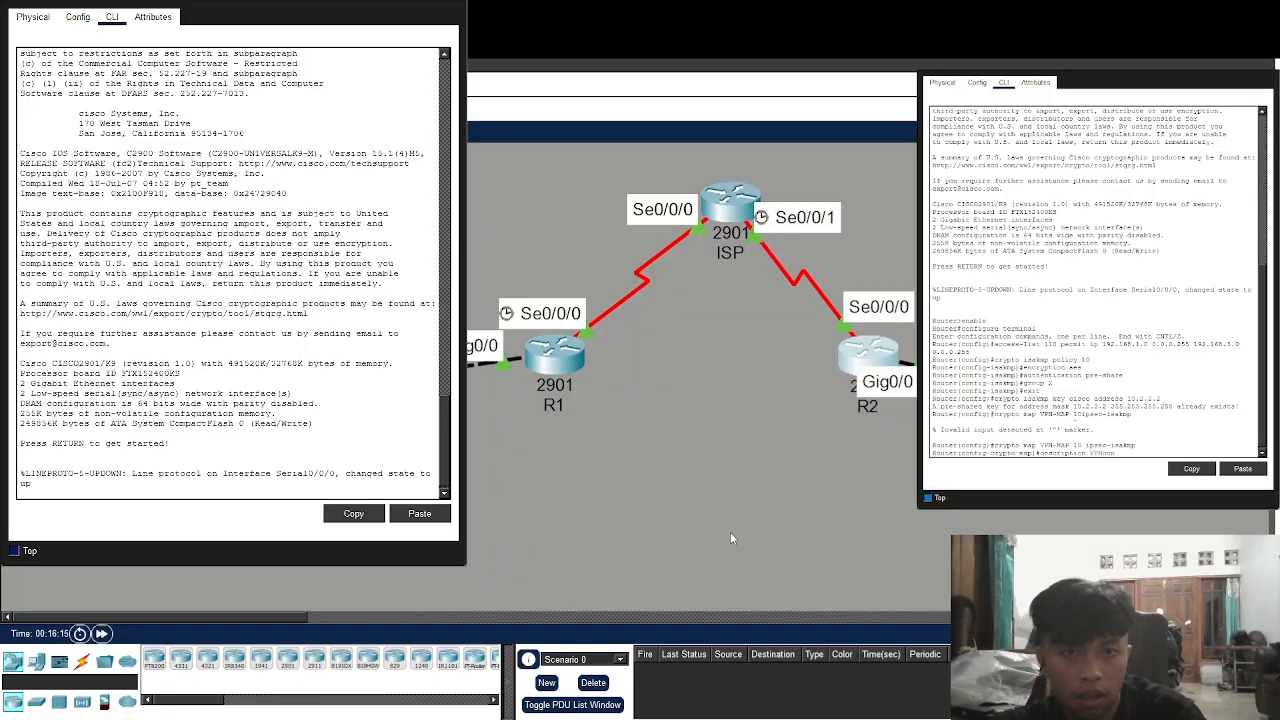
text(n)
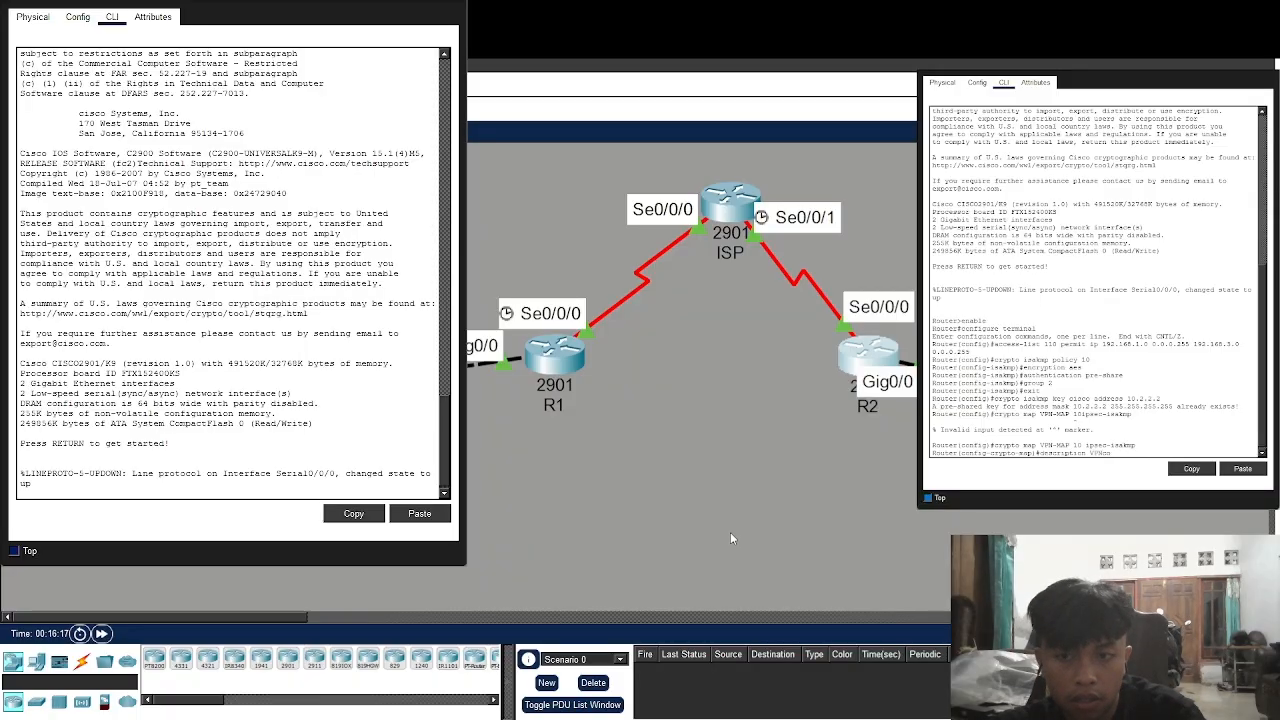
key(BackSpace)
key(BackSpace)
text(connection to R)
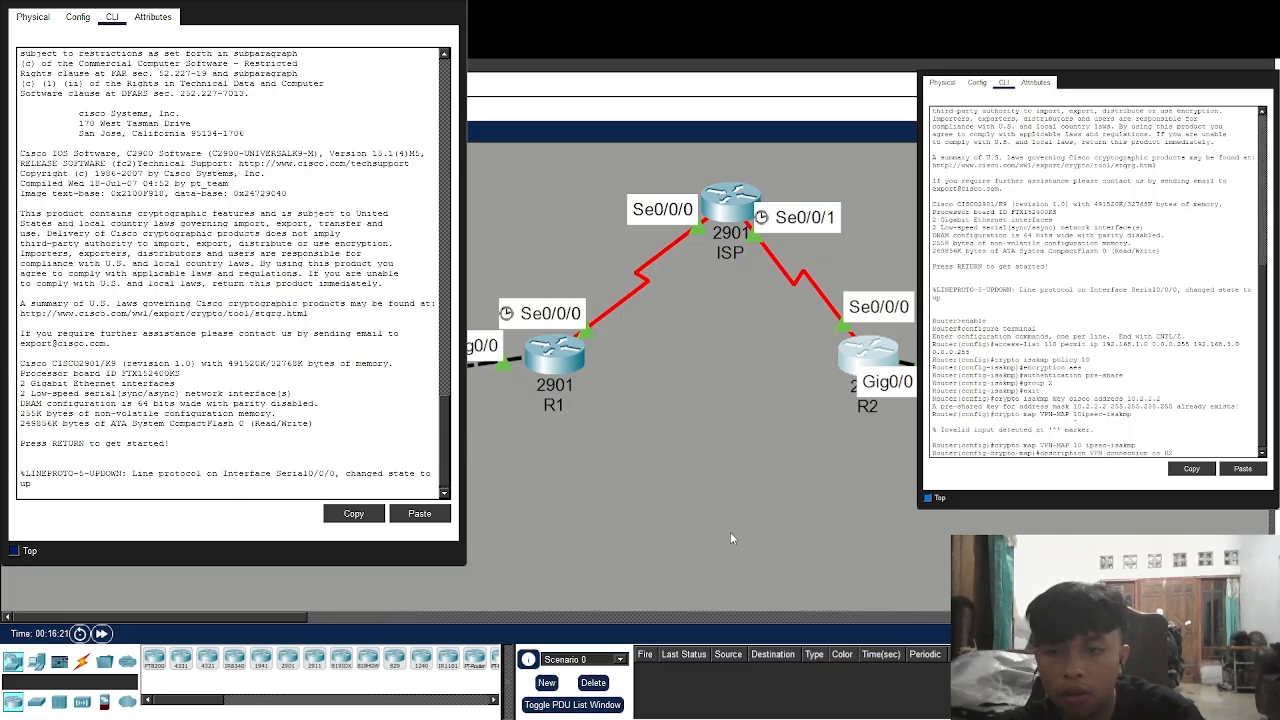
text(2)
key(Return)
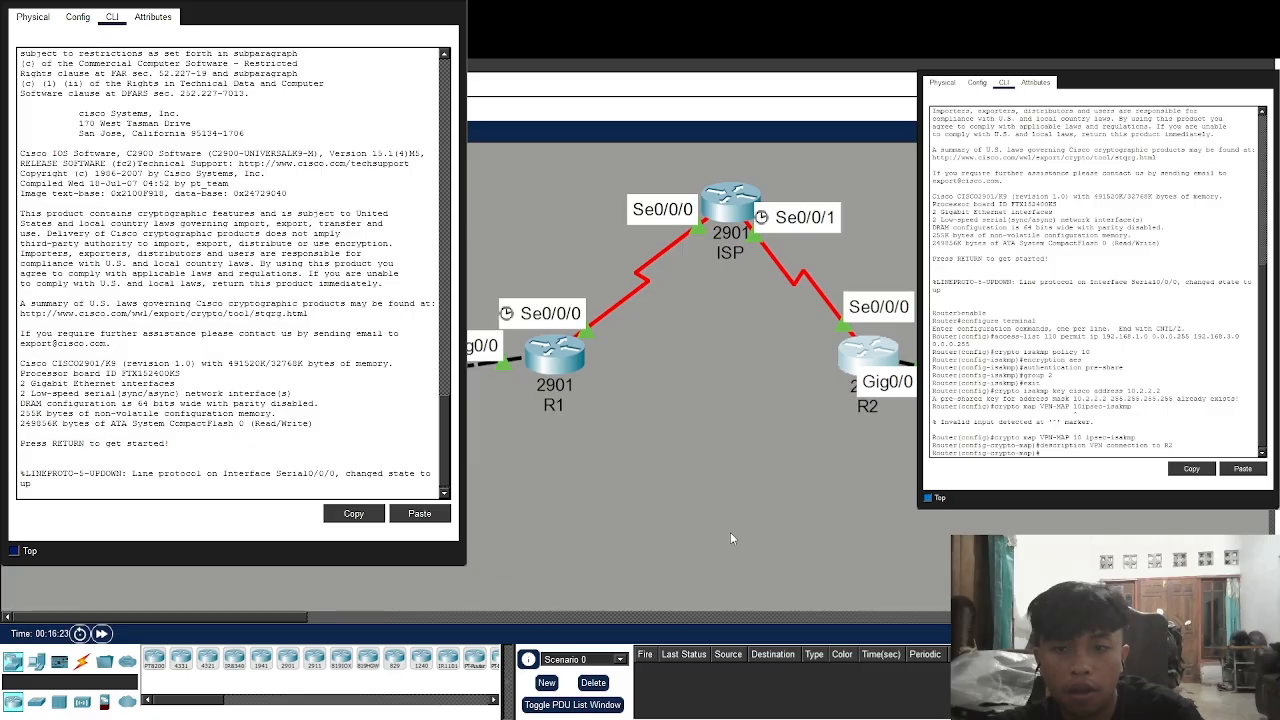
text(set peer 10.2.2.2)
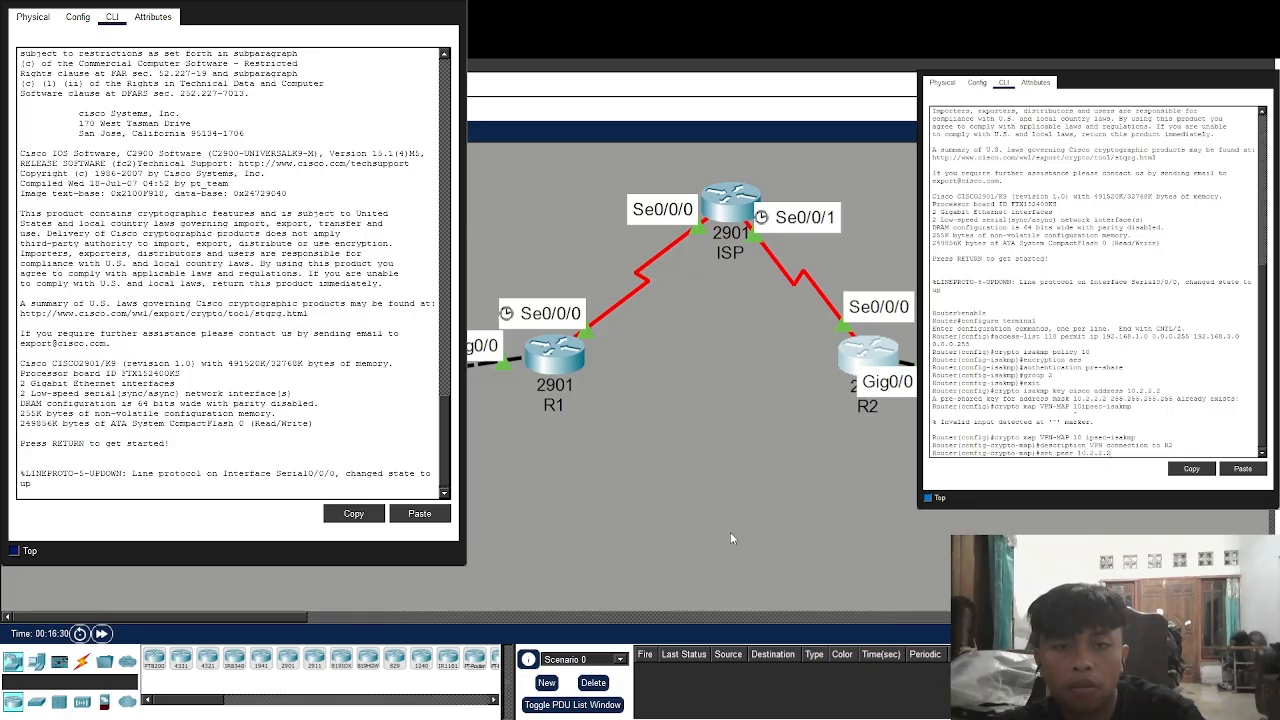
key(Return)
text(set tran)
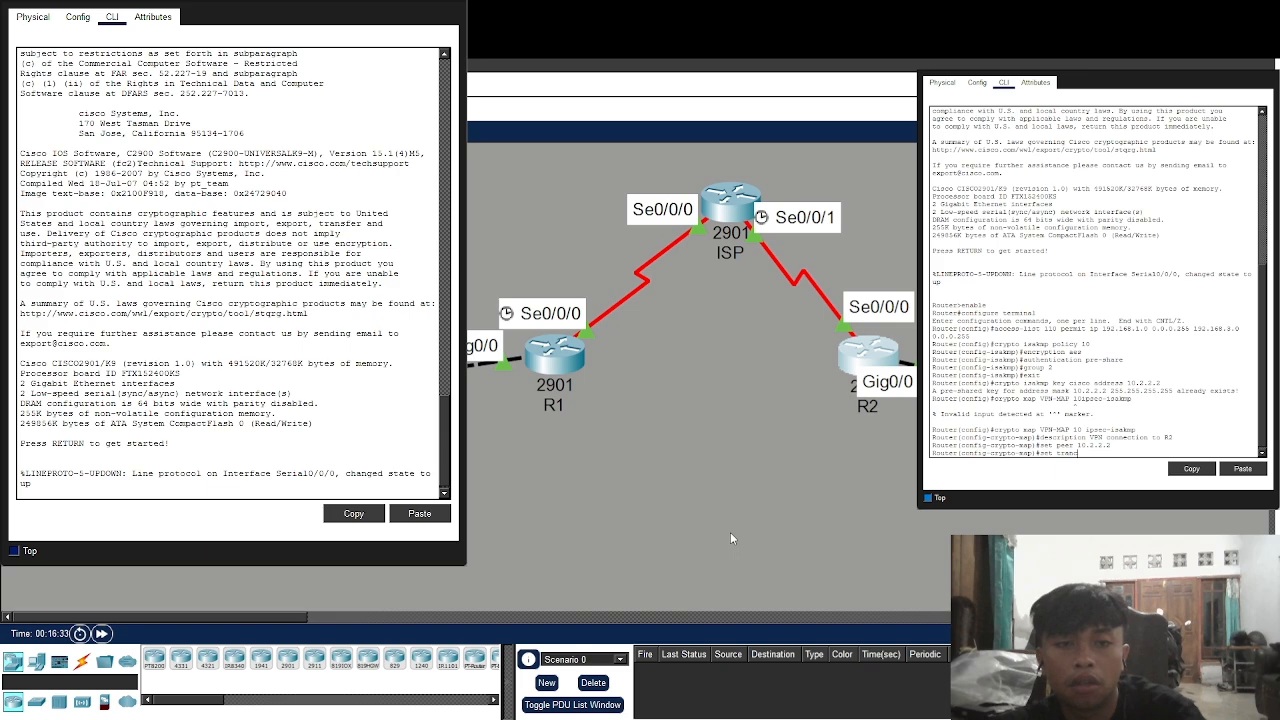
text(sform-)
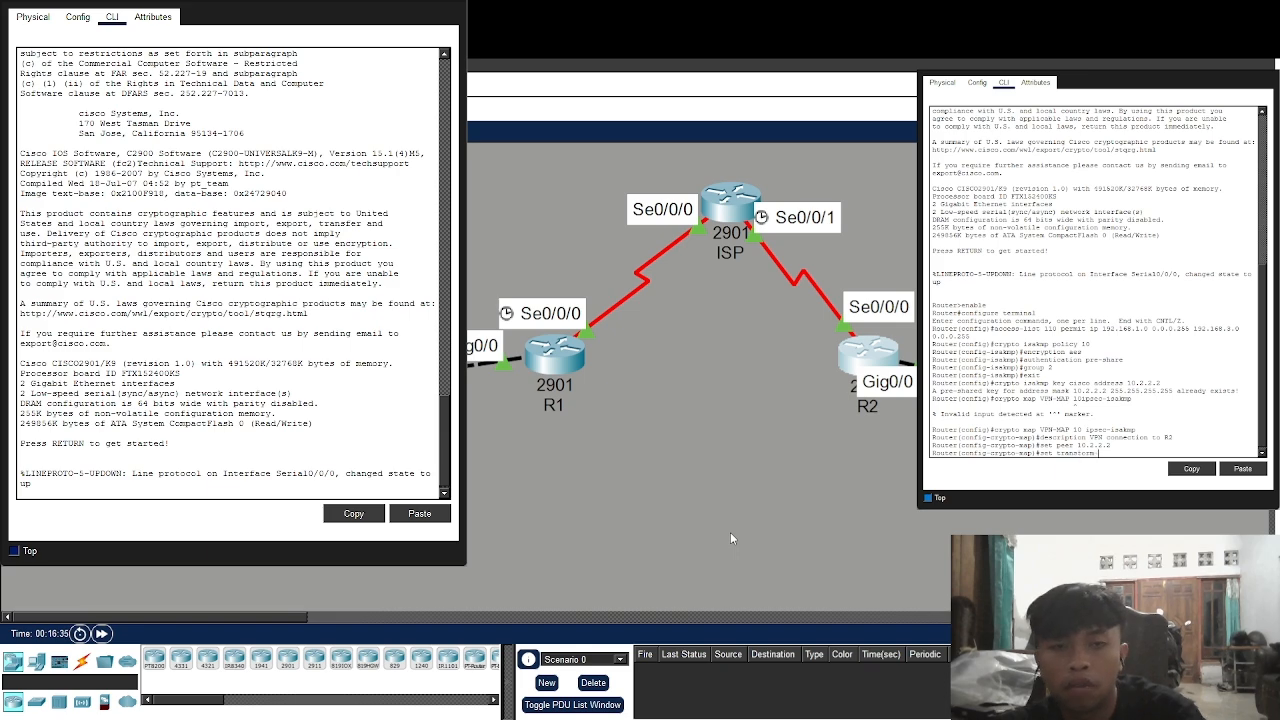
text(set VPN)
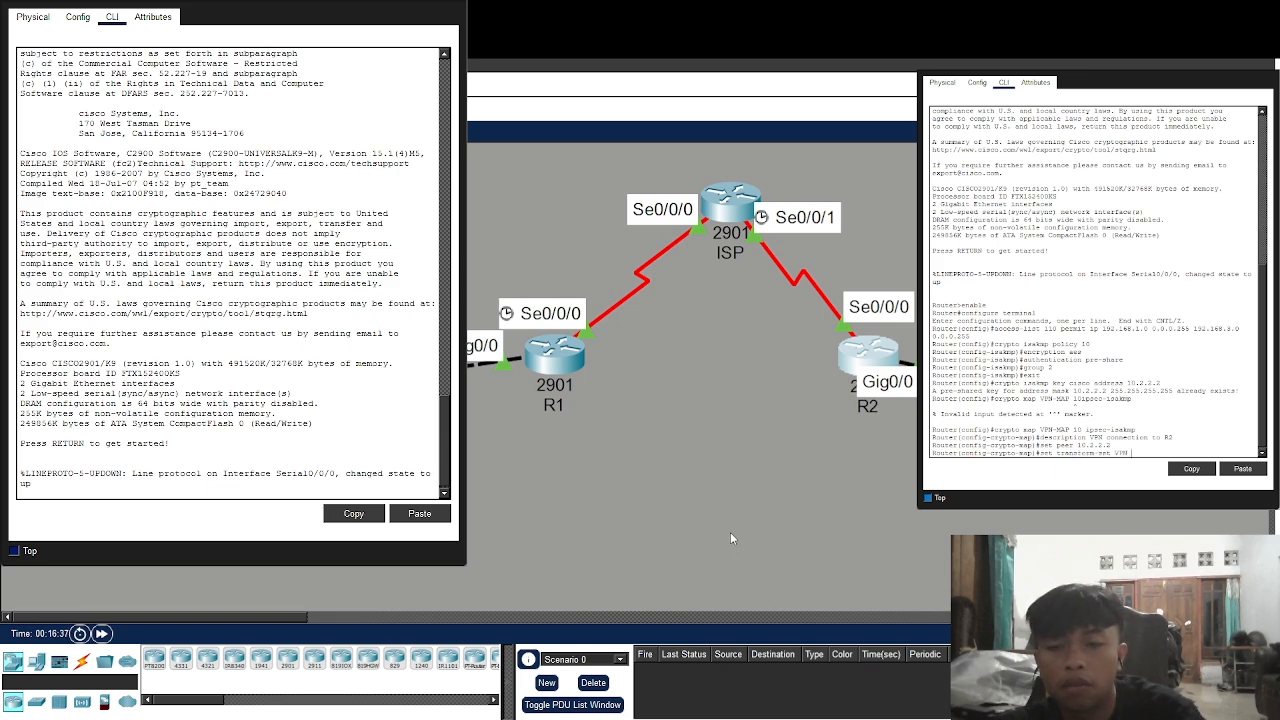
text(-SET)
key(Return)
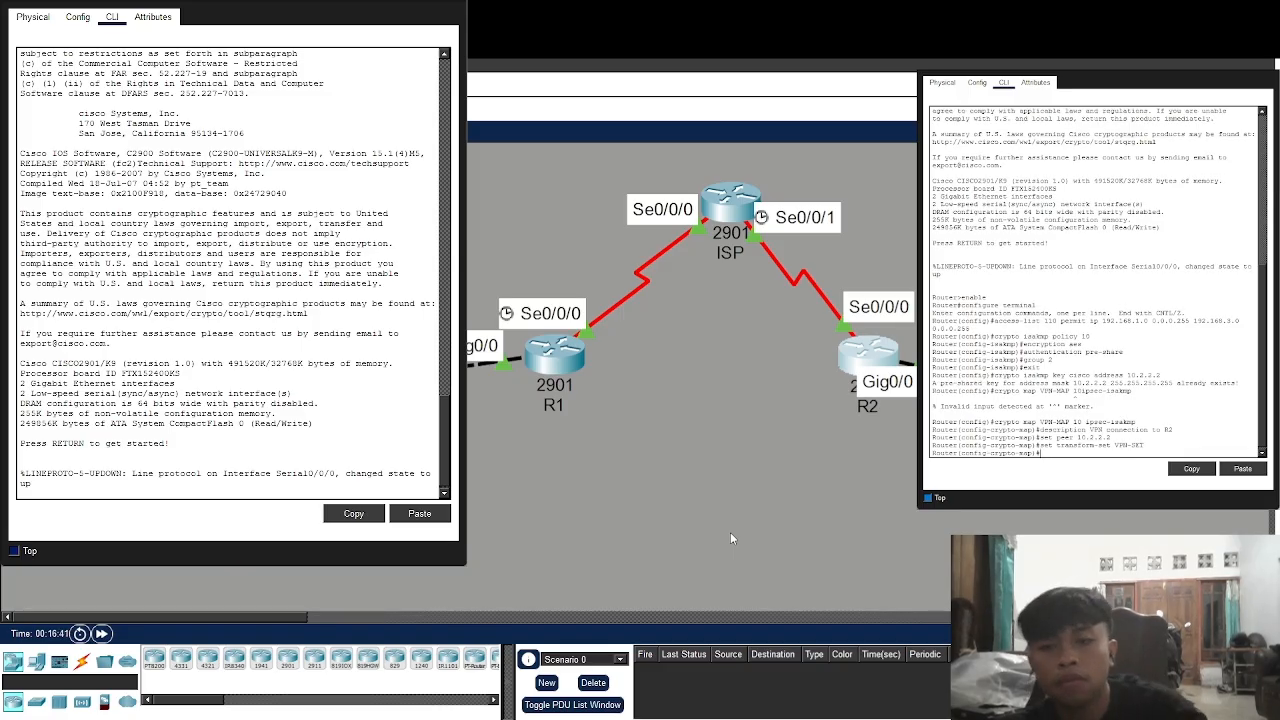
Set VPN-MAP to match address 110 and apply it to serial interface Se0/0/0
text(match a)
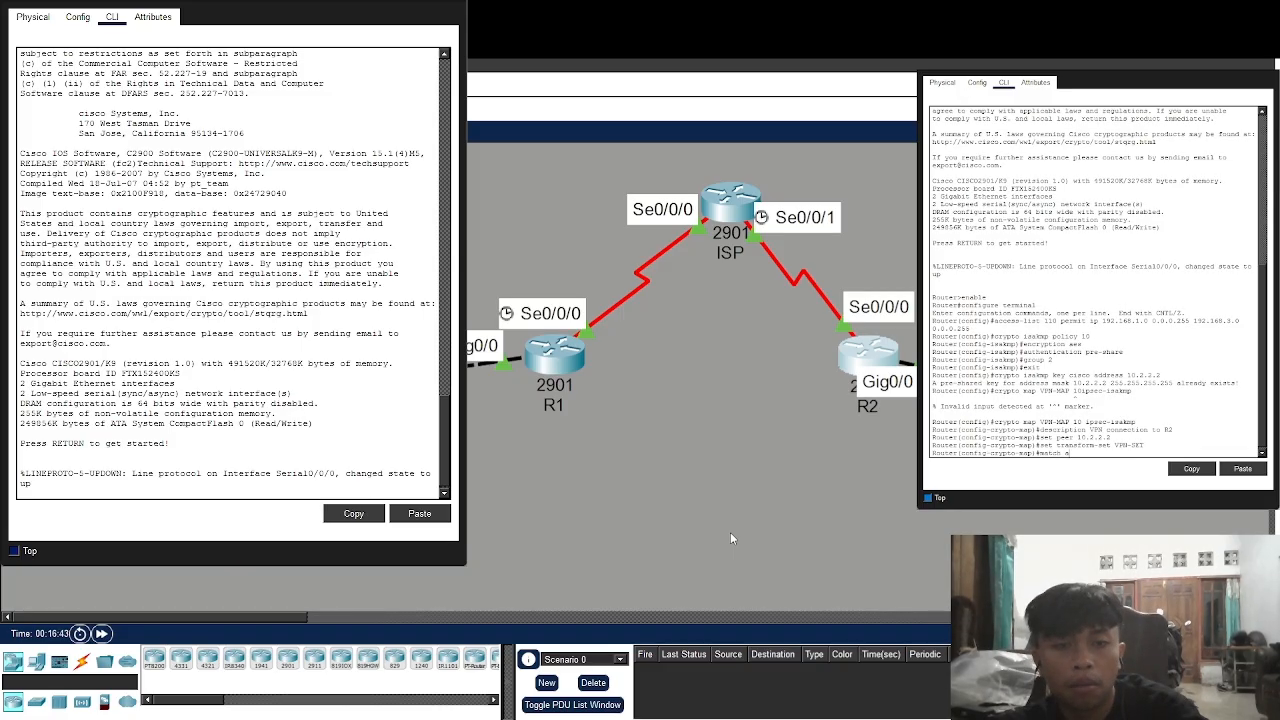
text(ddre)
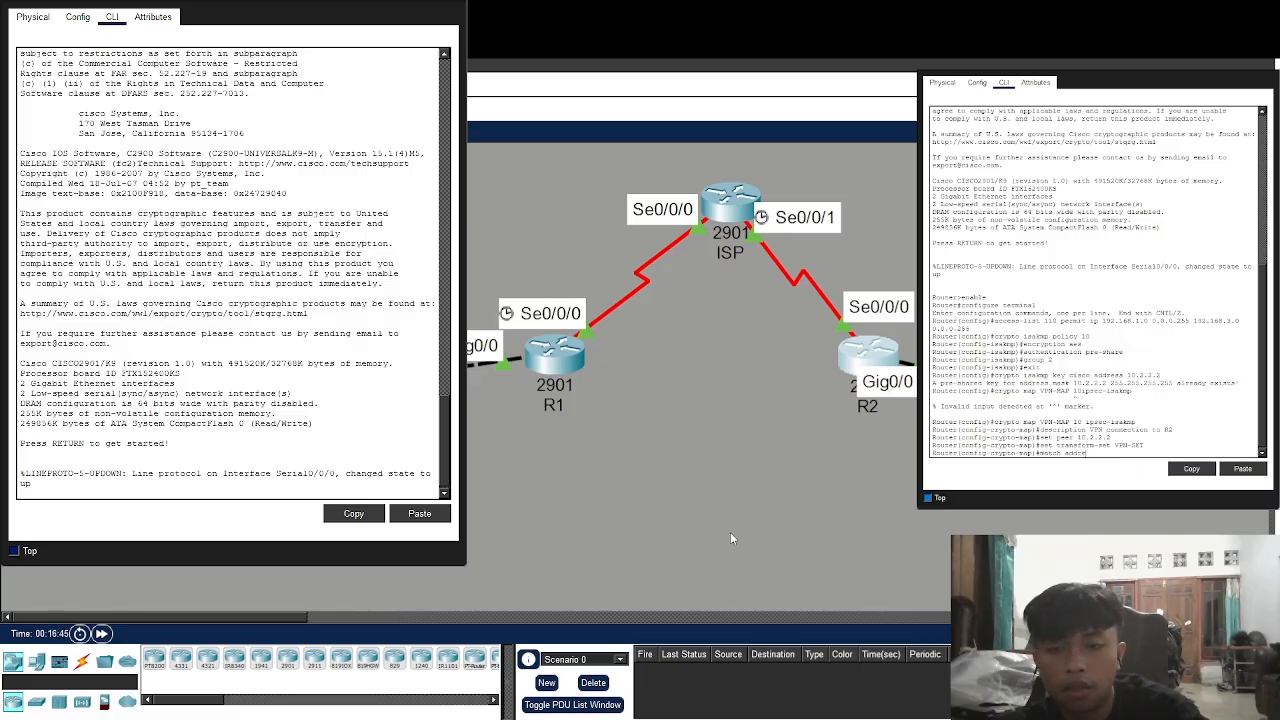
text(ss 110)
key(Return)
text(exit)
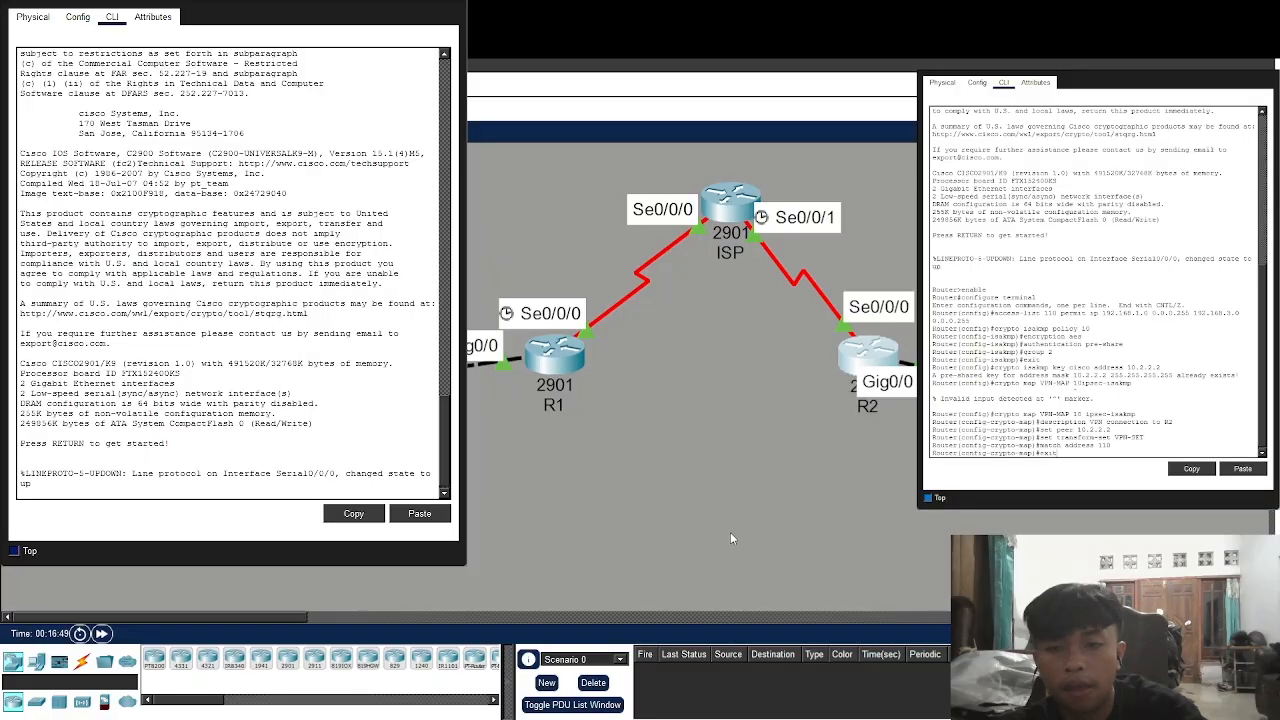
key(Return)
text(inter)
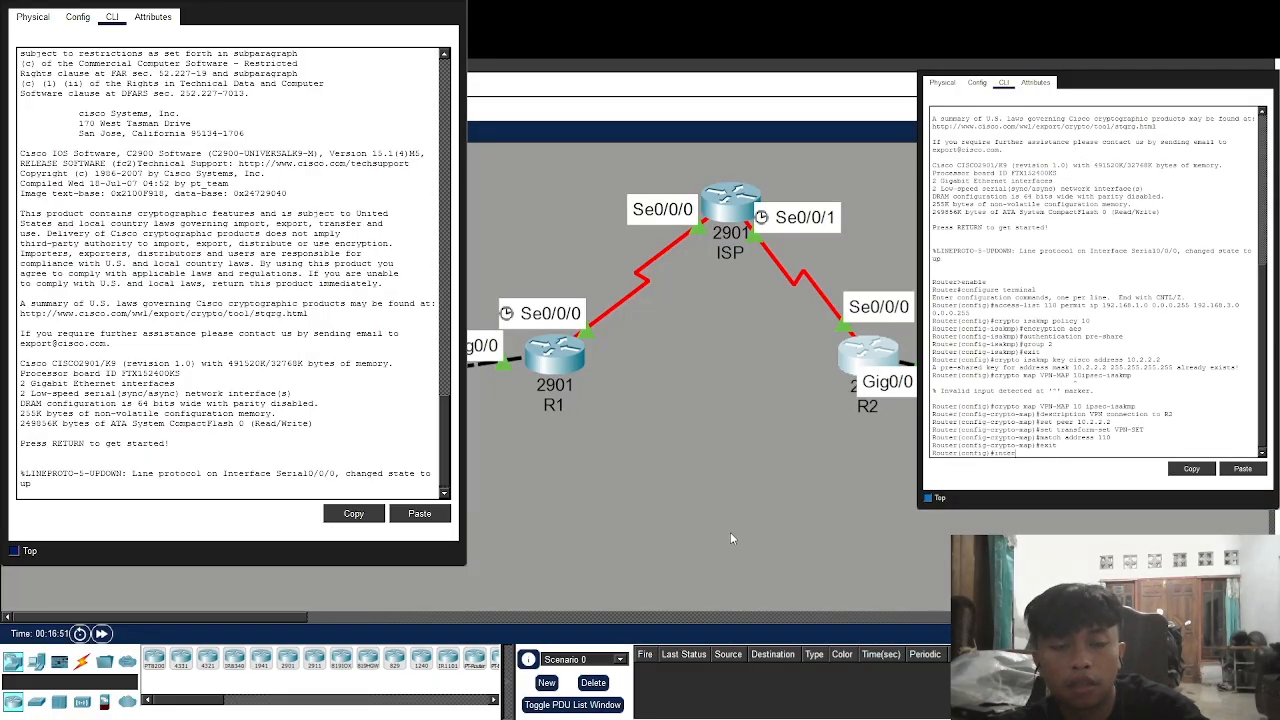
text(fac)
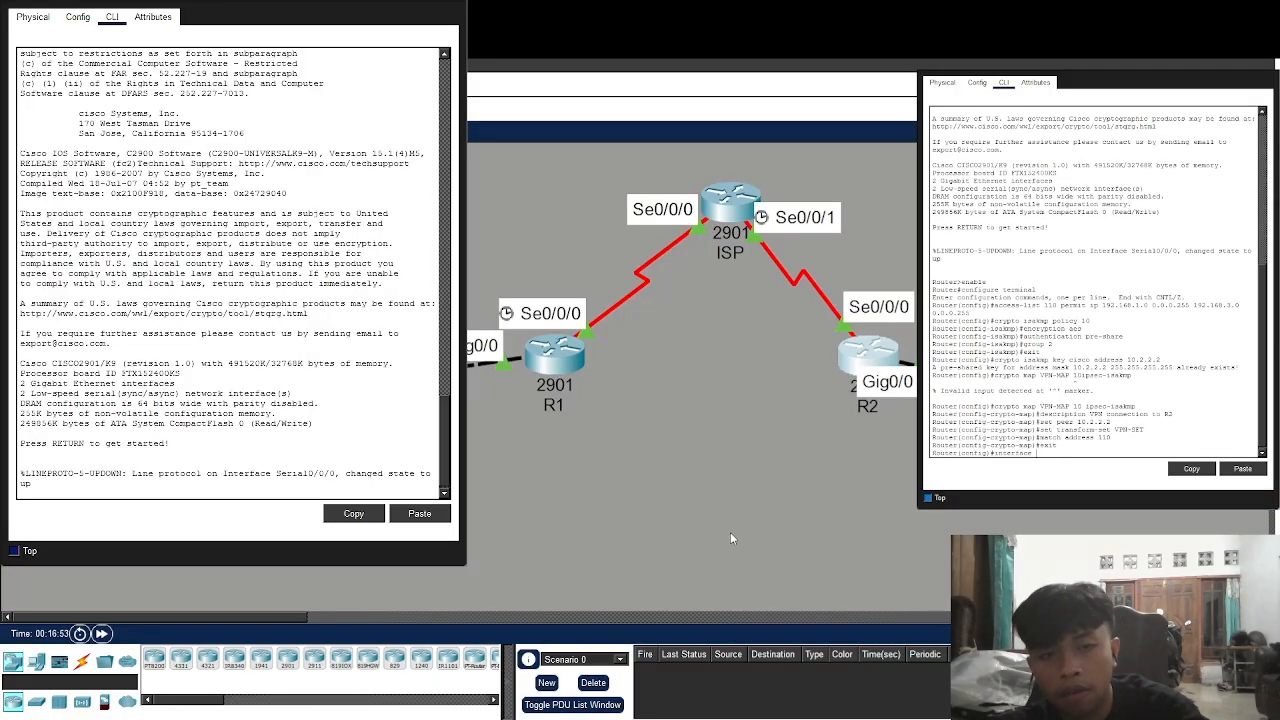
text(e se0/)
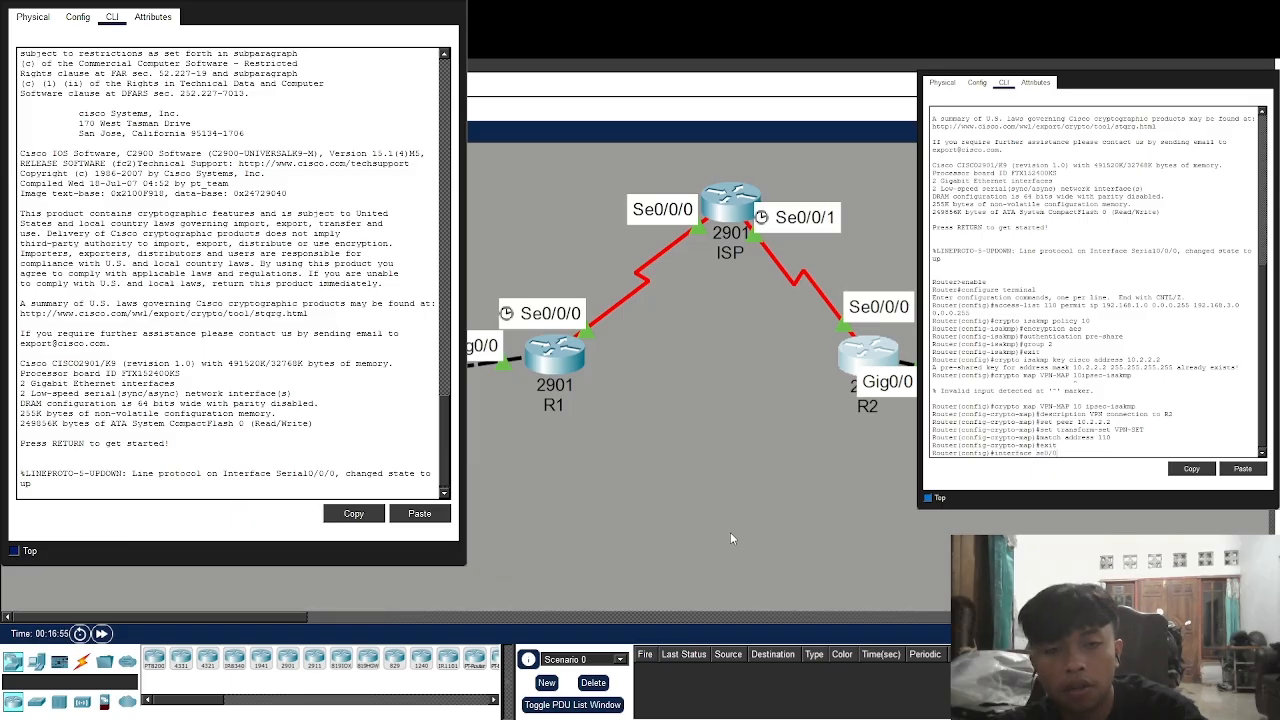
text(0/0)
key(Return)
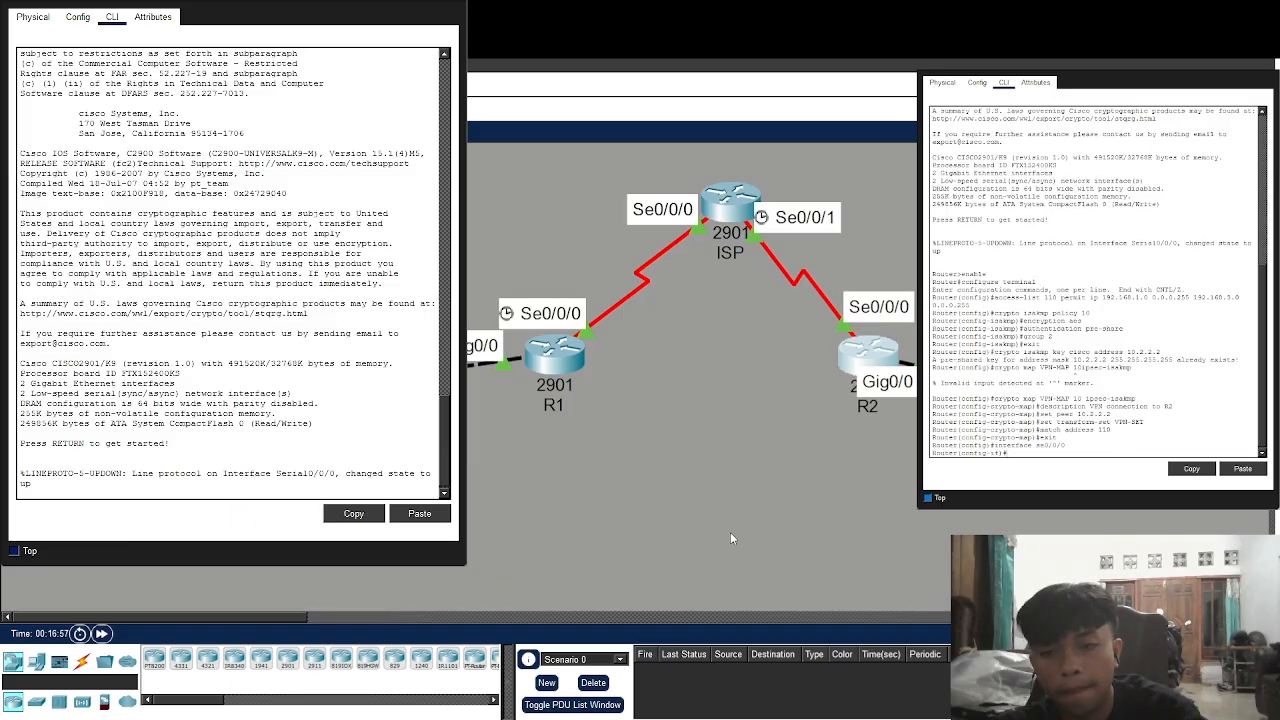
text(crypto)
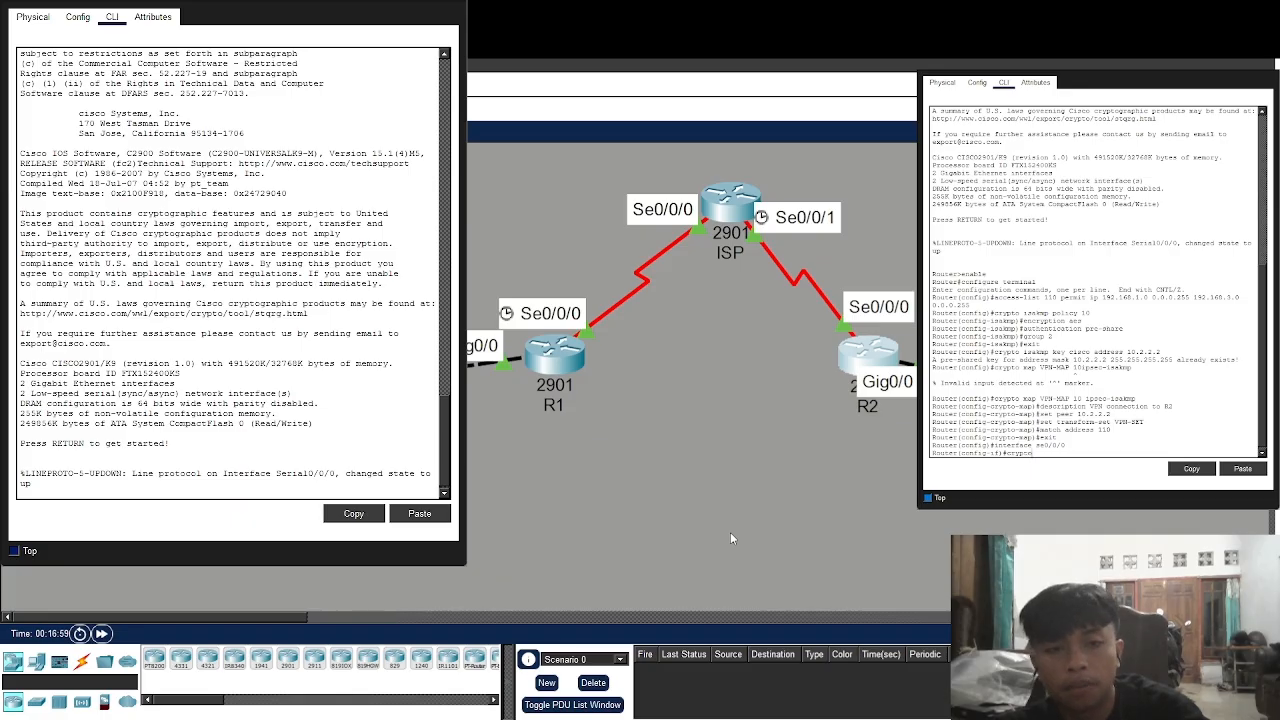
text( map VPN-)
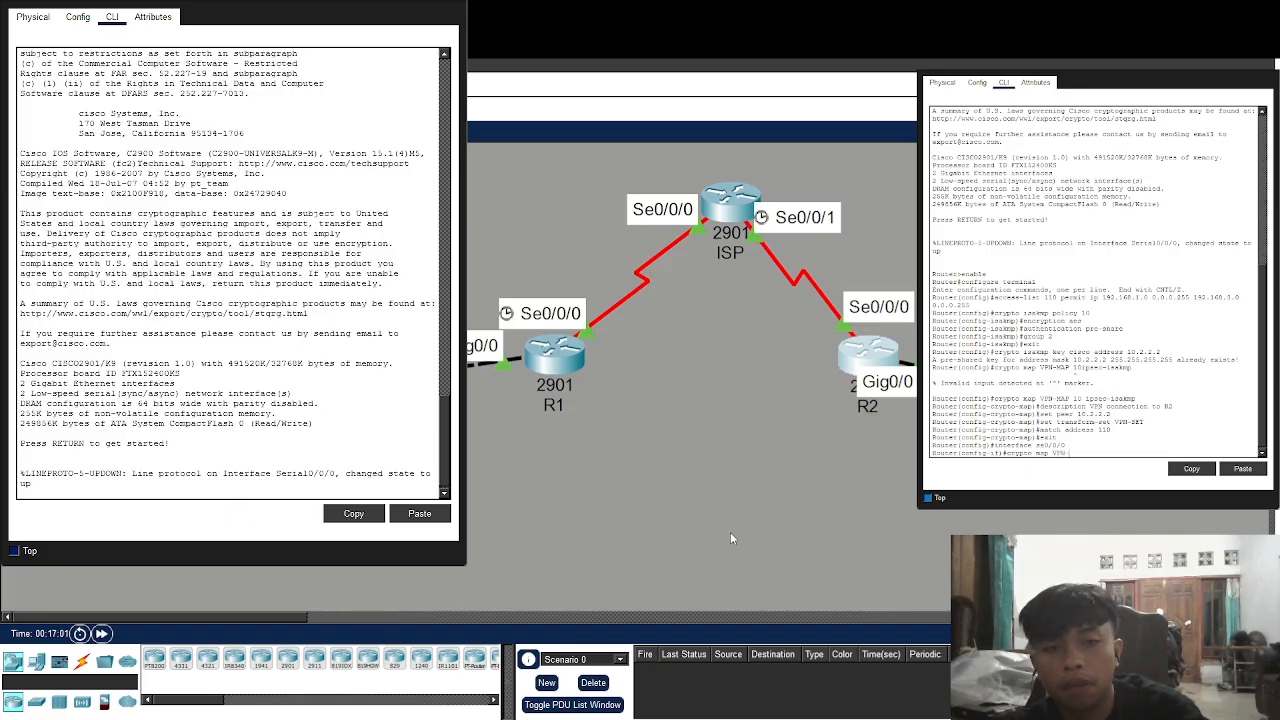
text(MAP)
key(Return)
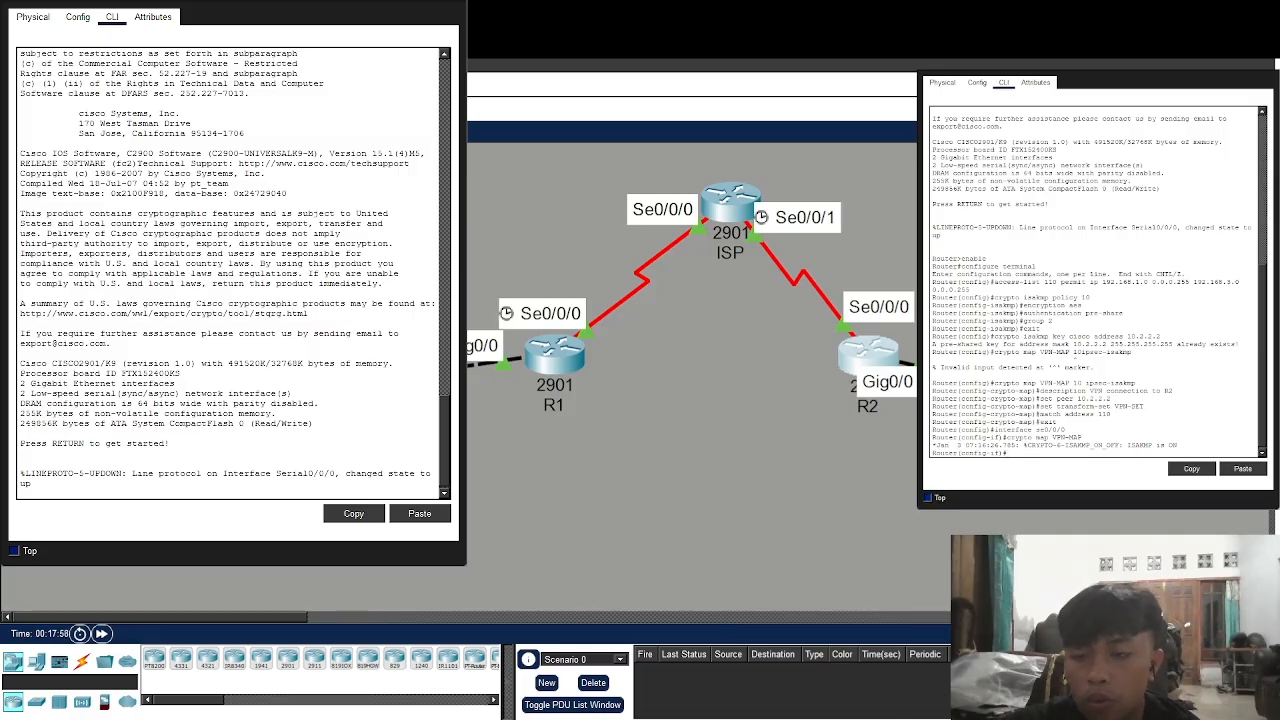
Take R2's console from a fresh prompt through enable to the Router(config)# prompt
click(218, 481)
key(Return)
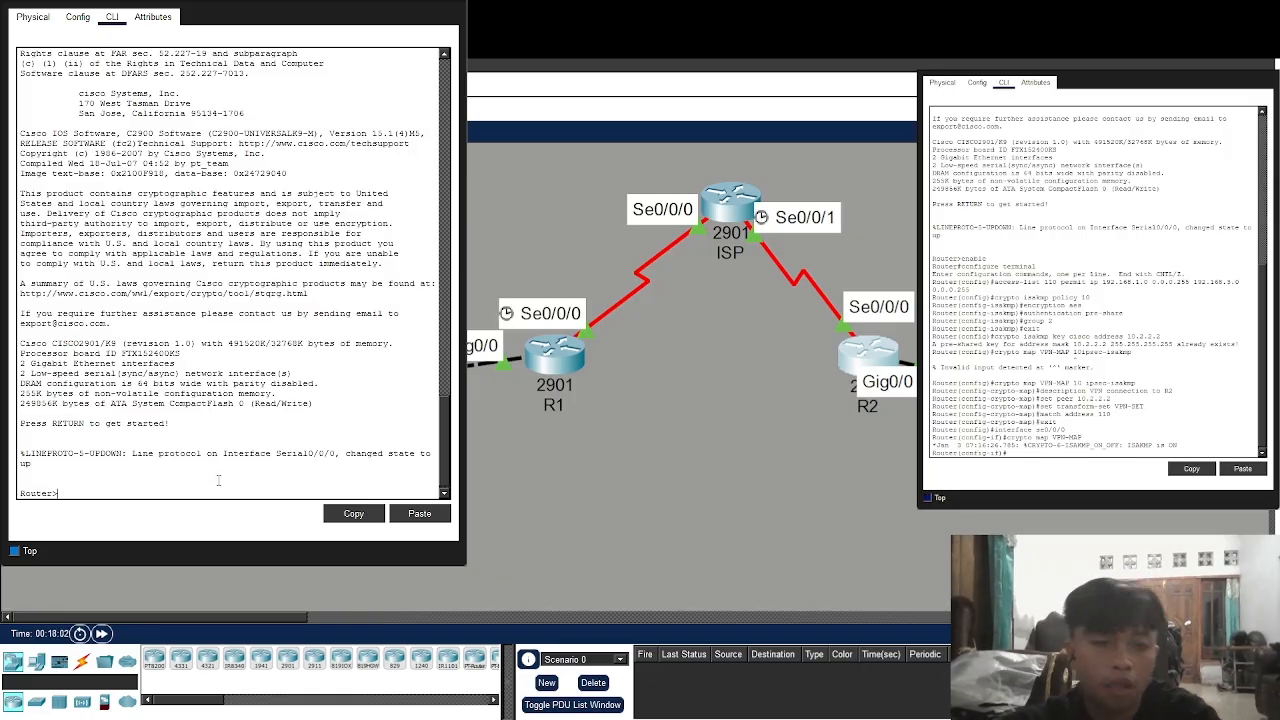
text(enable)
key(Return)
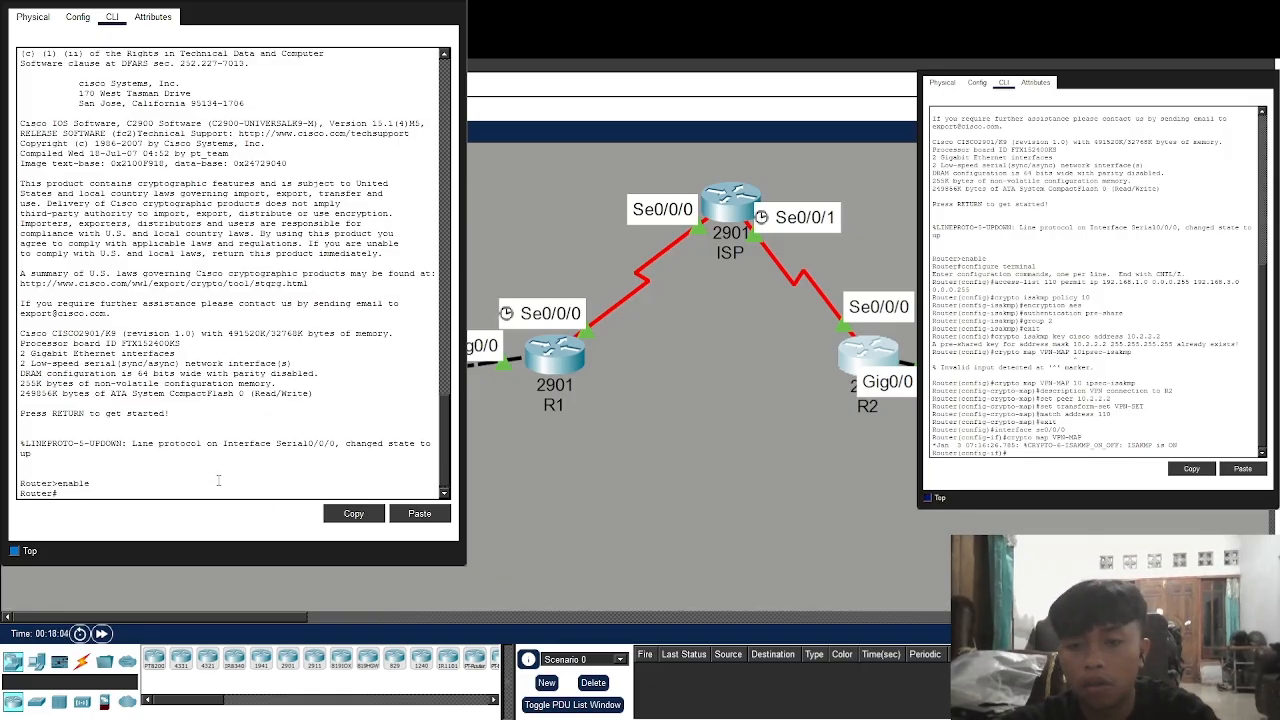
text(configur)
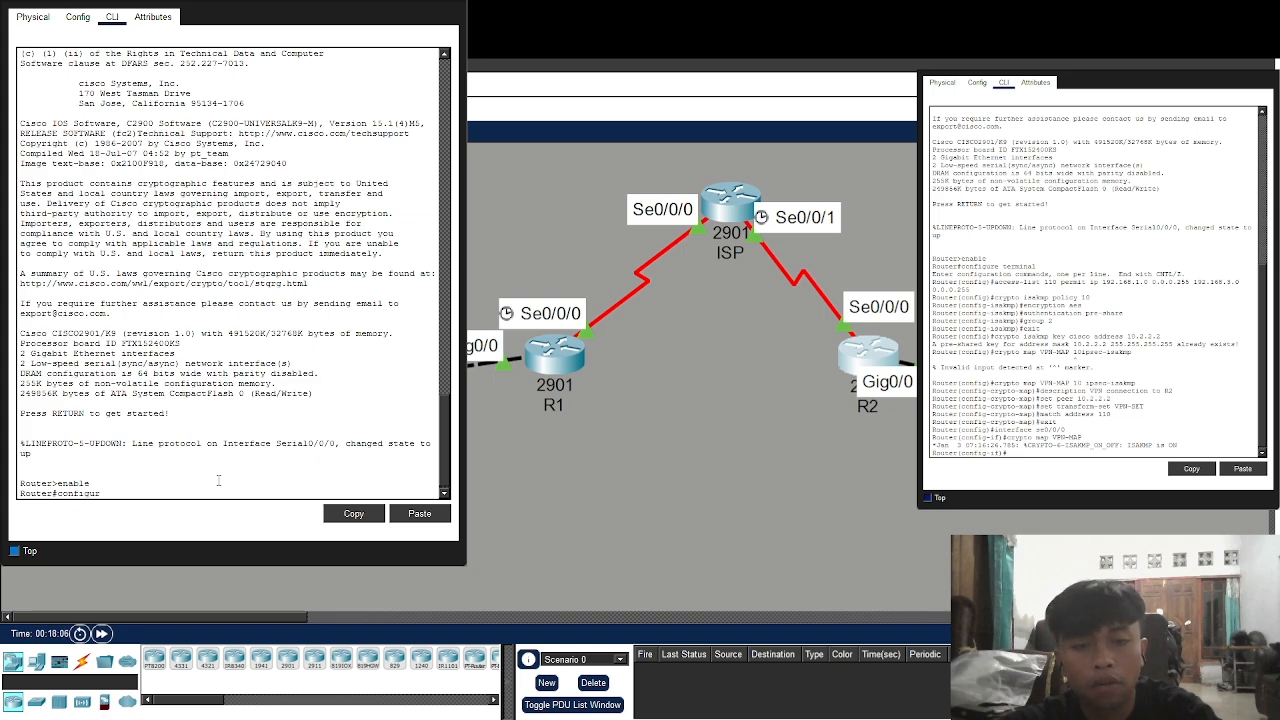
text(e terminal)
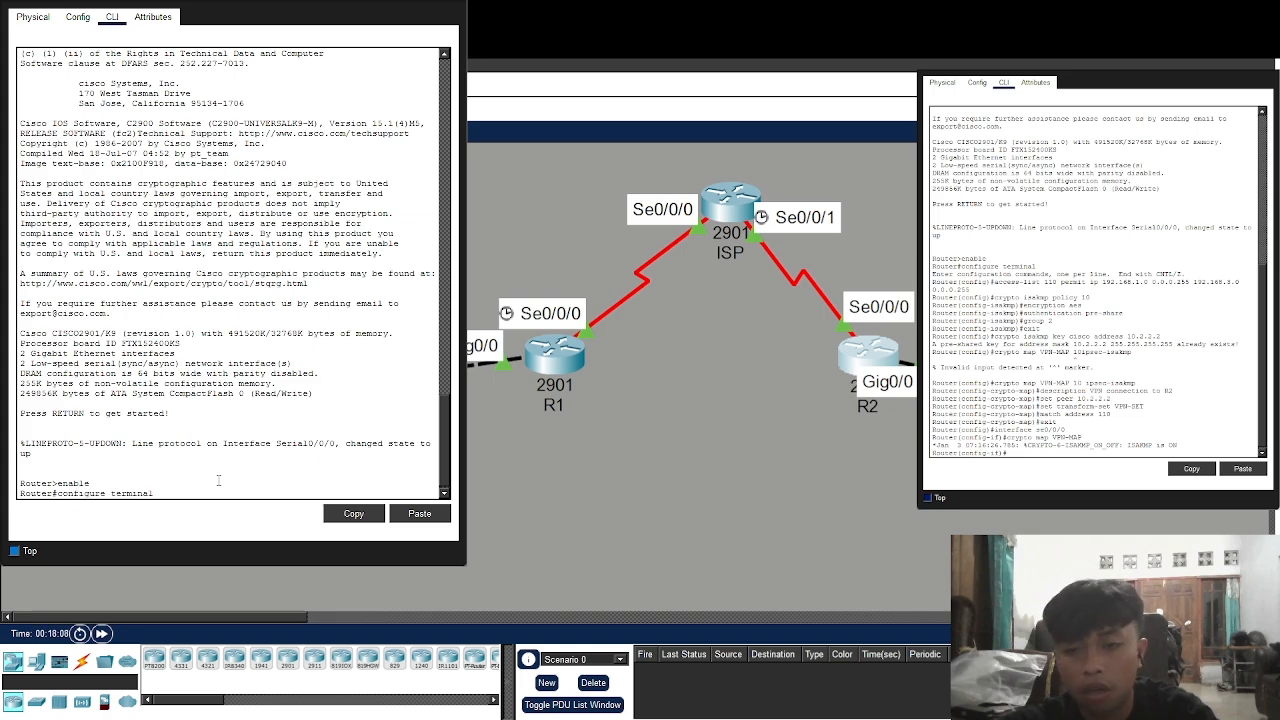
key(Return)
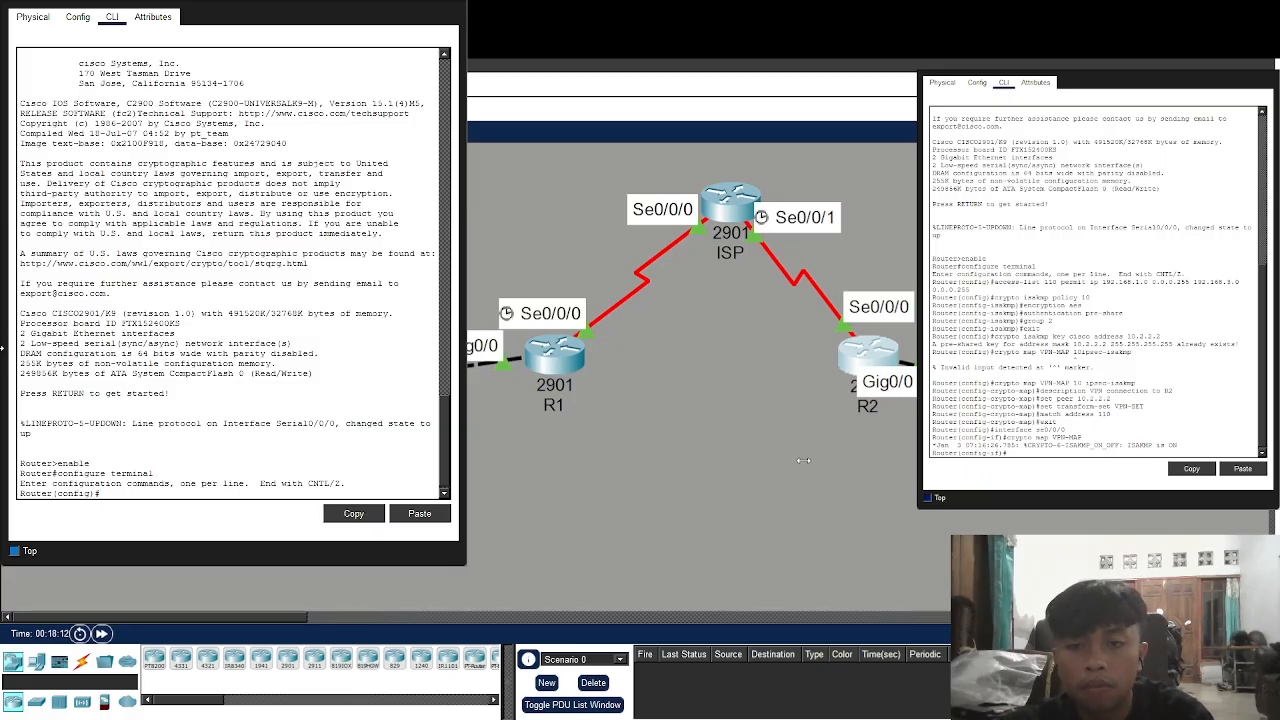
On R2, add access-list 110 permitting IP from 192.168.3.0 0.0.0.255 to 192.168.1.0 0.0.0.255
drag(807, 460, 843, 468)
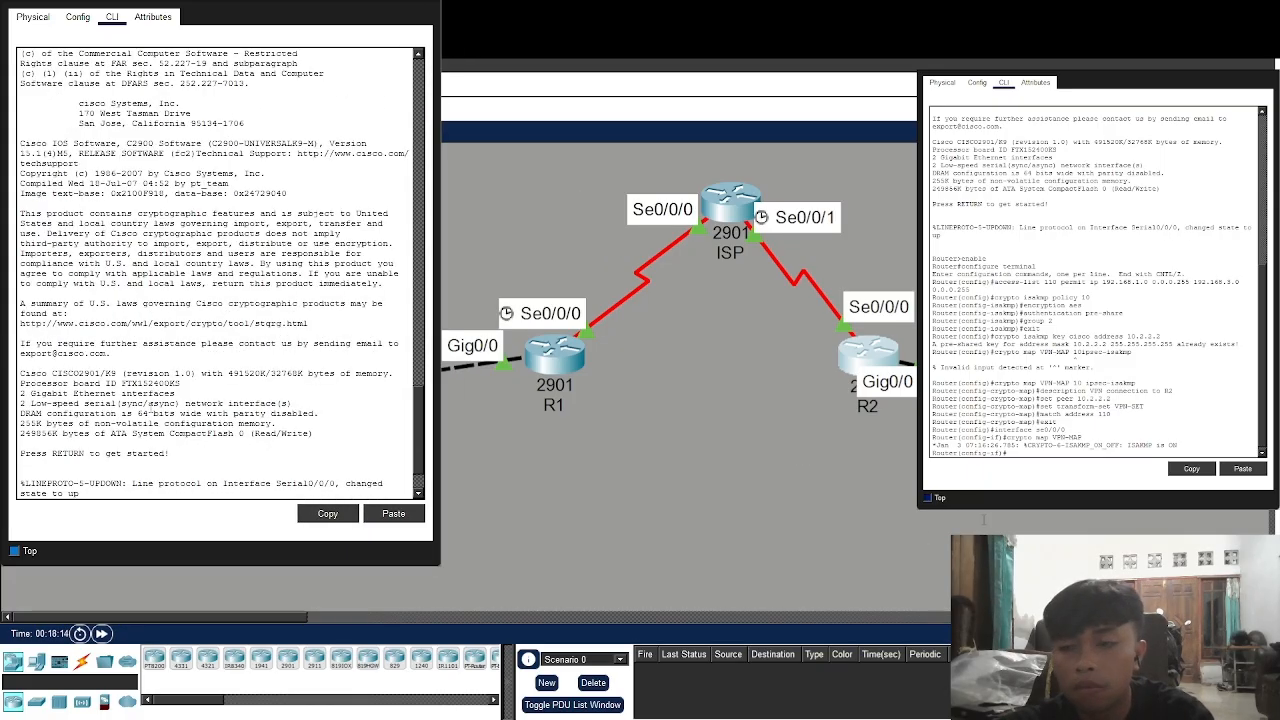
scroll(151, 407, down, 2)
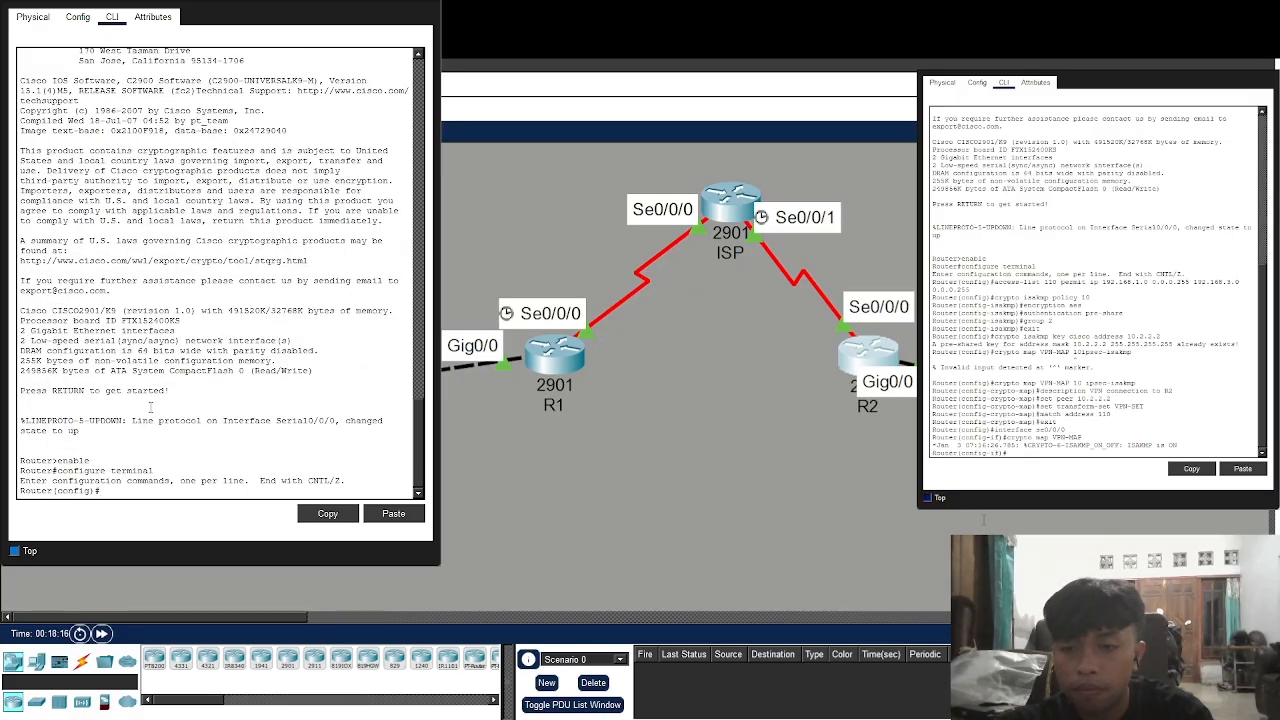
text(cess)
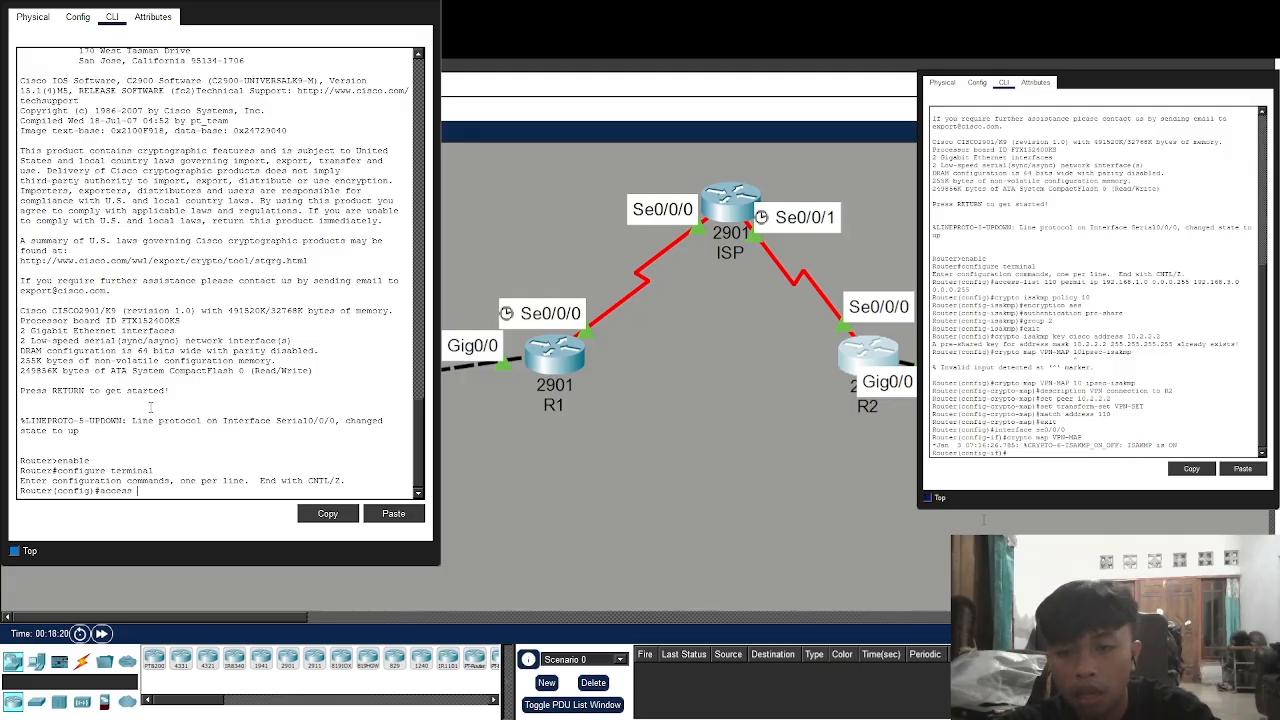
text(-list 110)
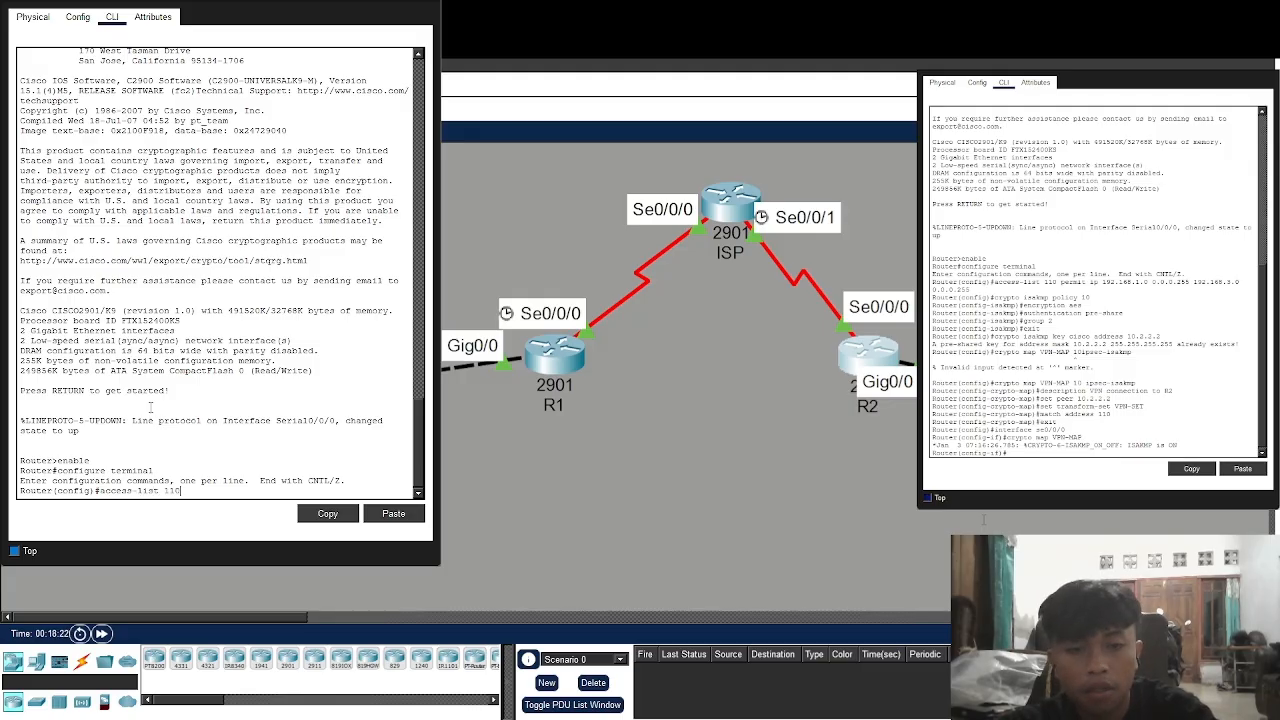
text( permit ip 1)
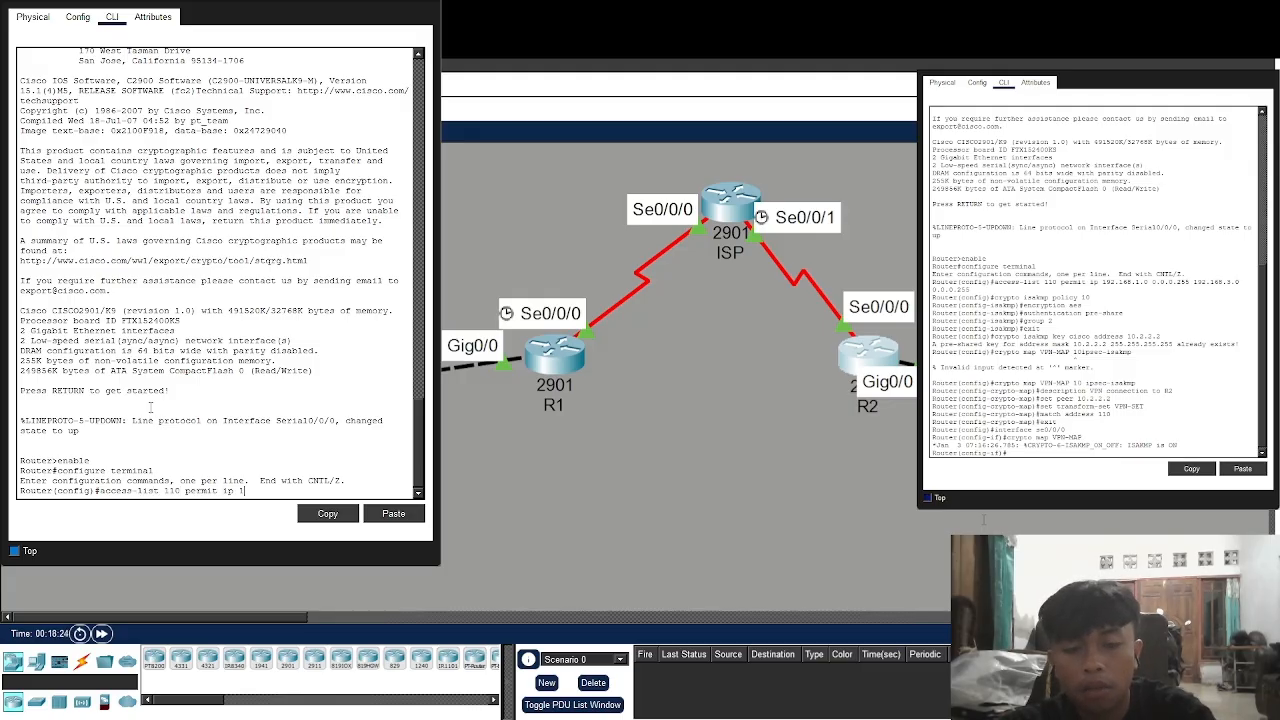
text(92.168.1)
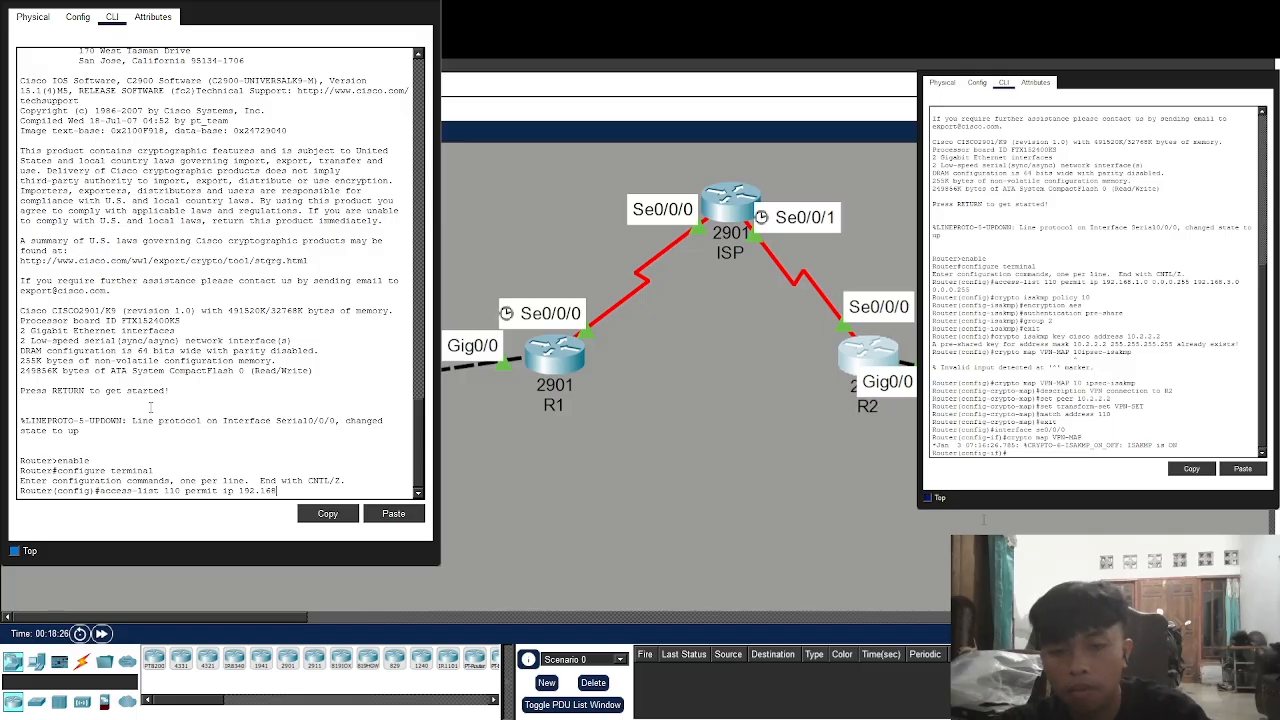
text(.0)
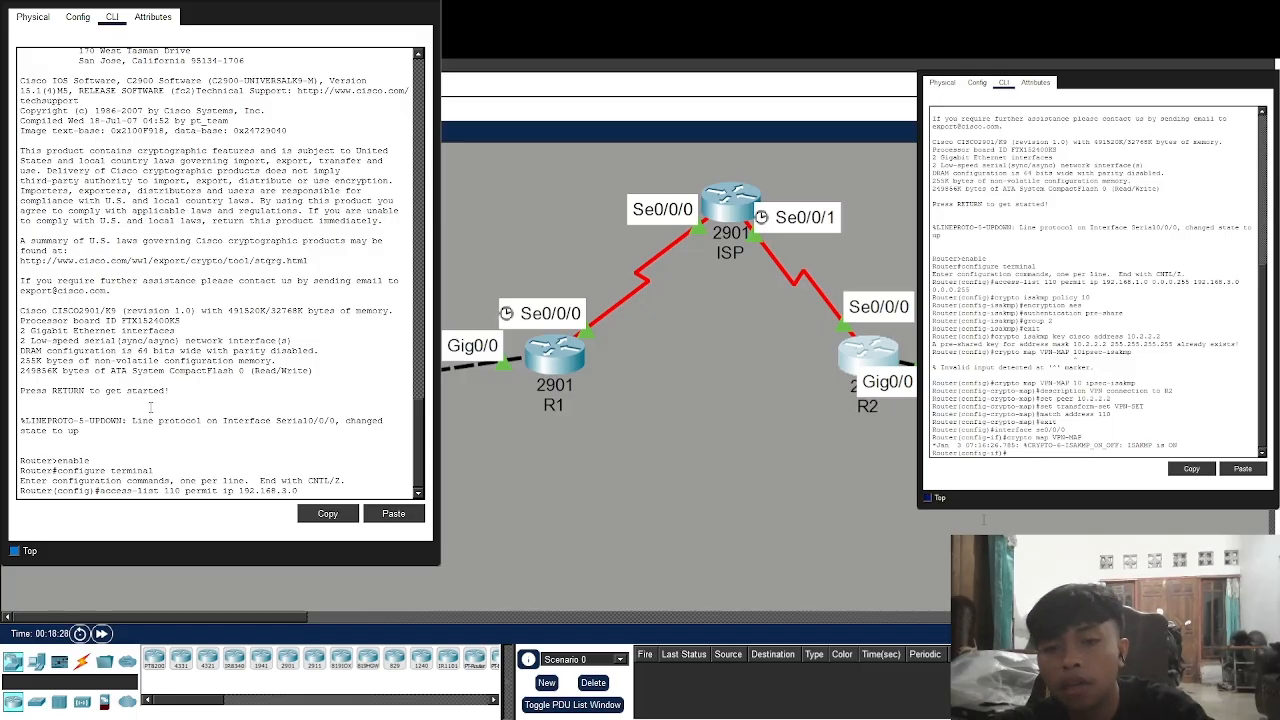
text( 0.0.0.255)
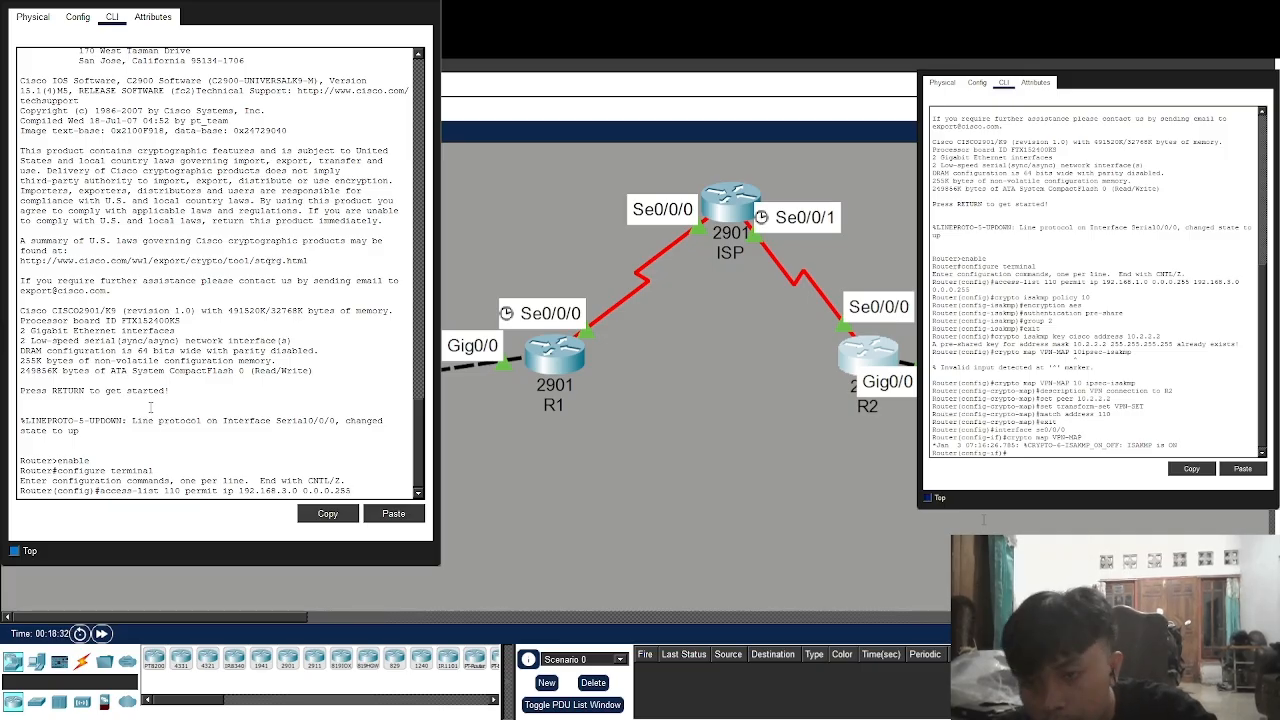
text( 192.168)
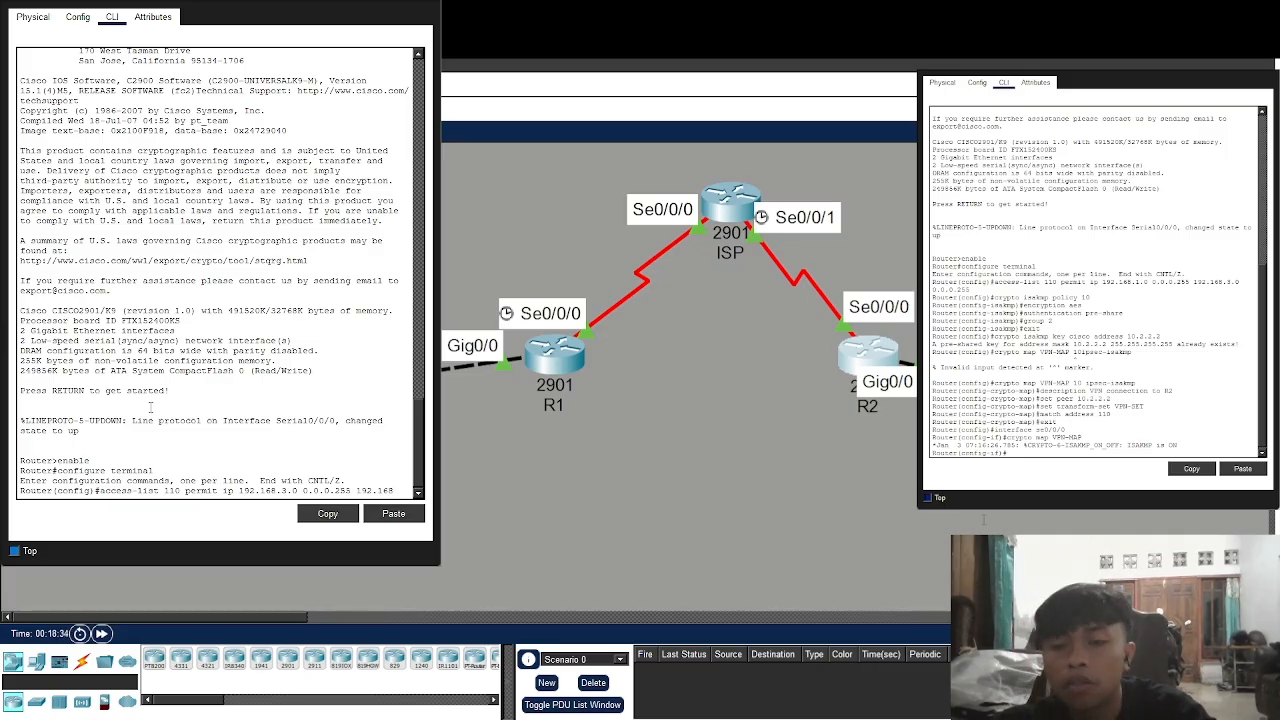
text(.1.0)
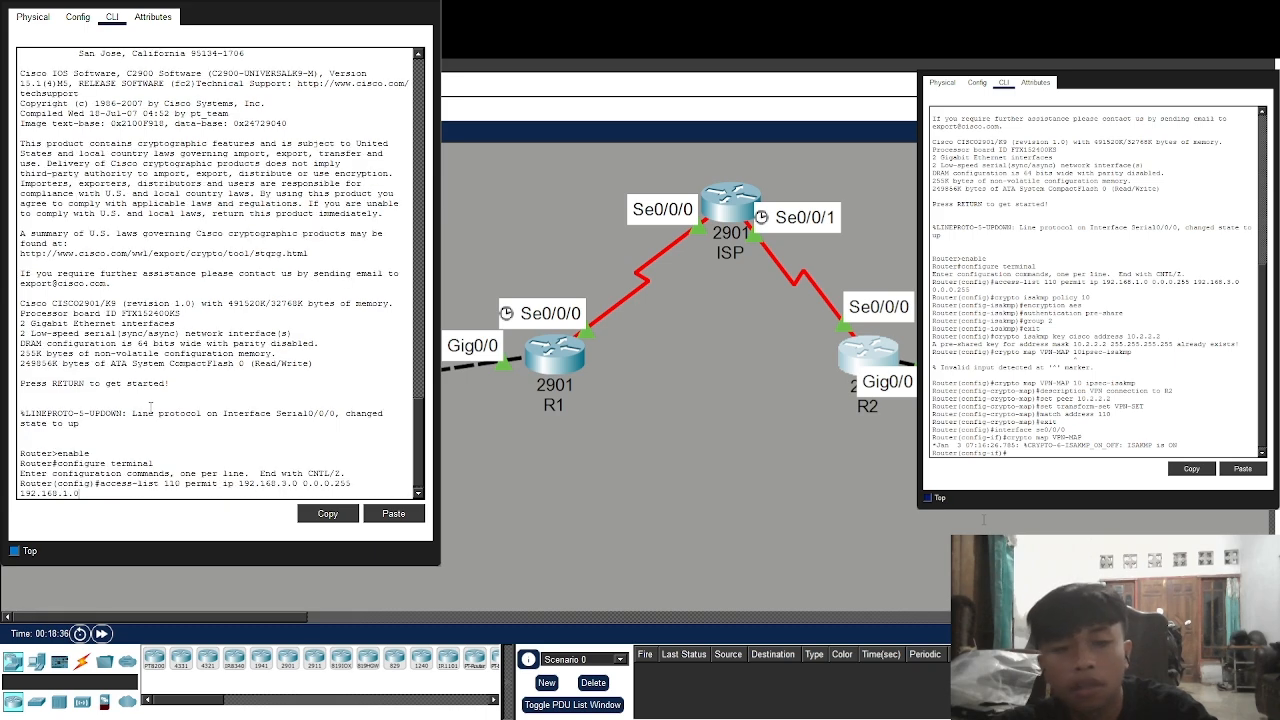
text( 0.)
text(0.0)
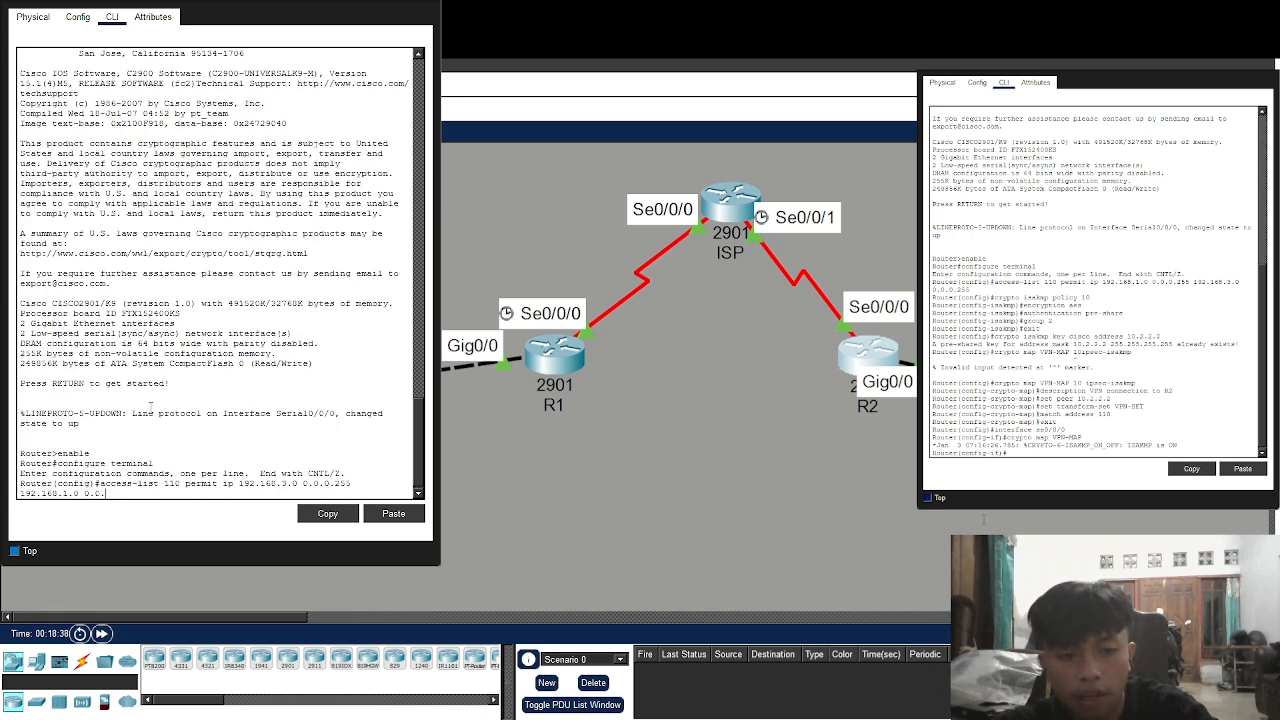
text(.255)
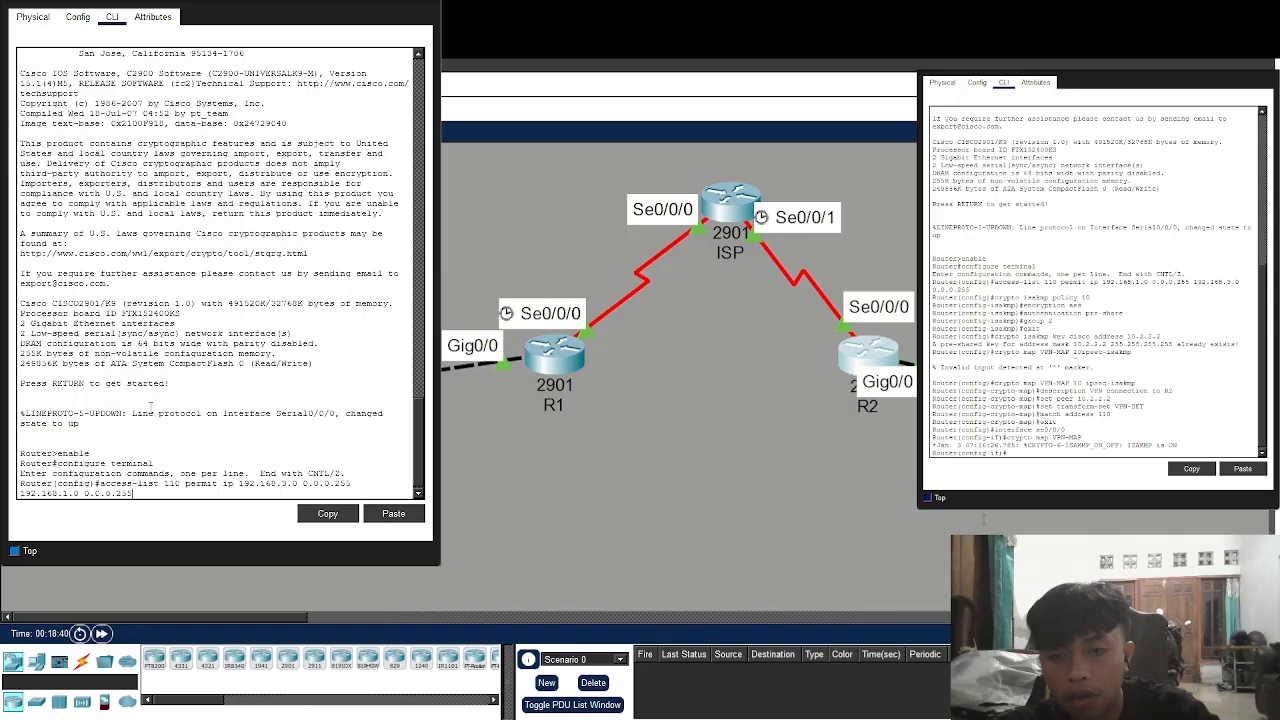
key(Return)
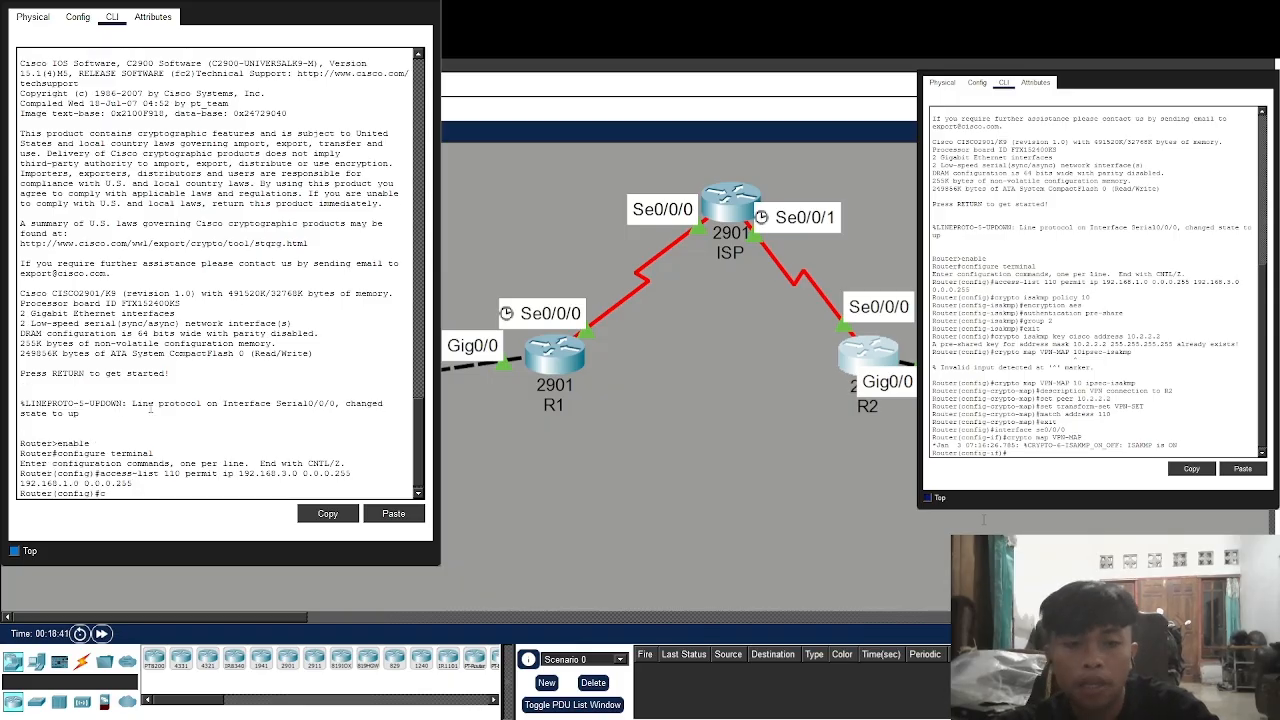
Create ISAKMP policy 10 on R2 with AES encryption
text(crypto isakmp)
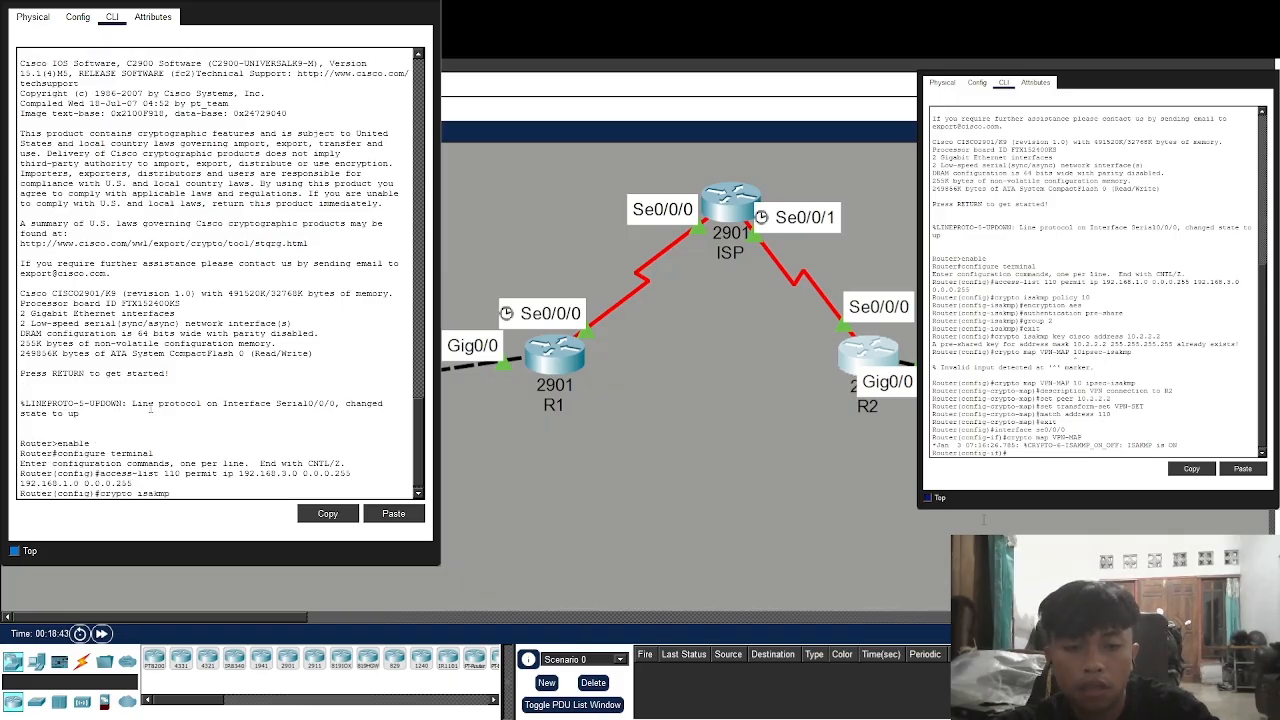
text( policy 10)
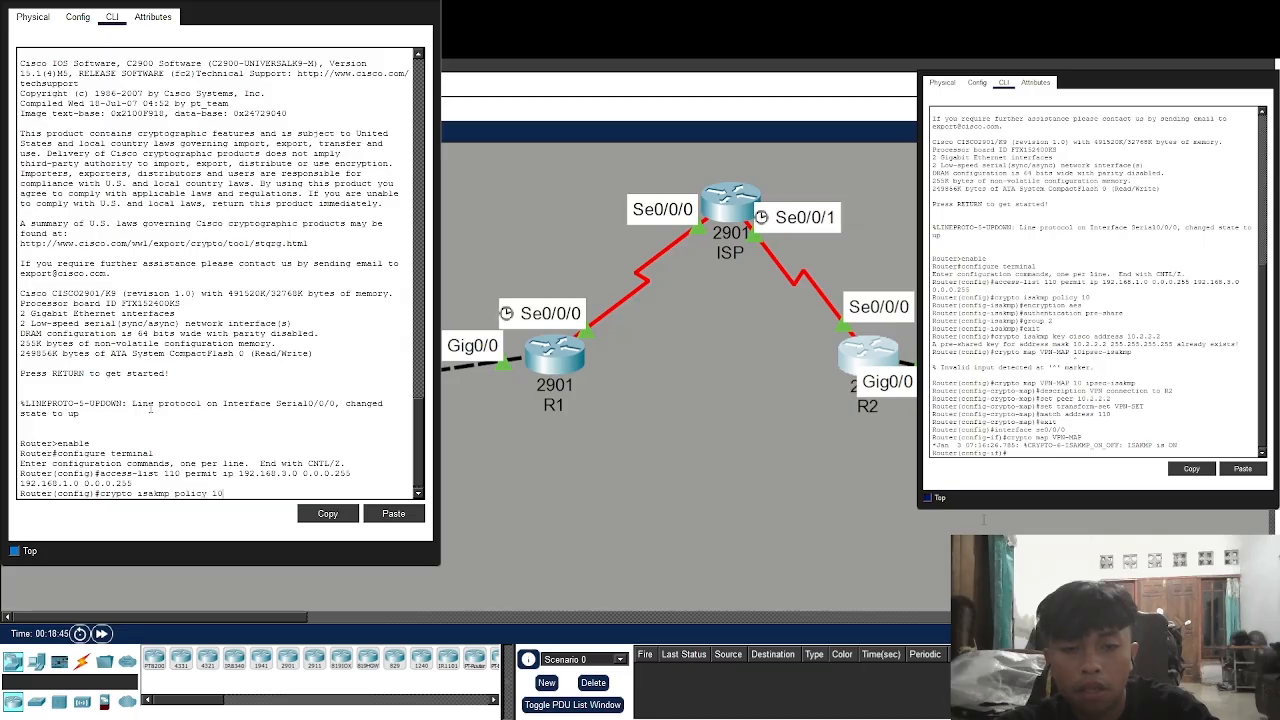
key(Return)
text(config-isakmp)#enc)
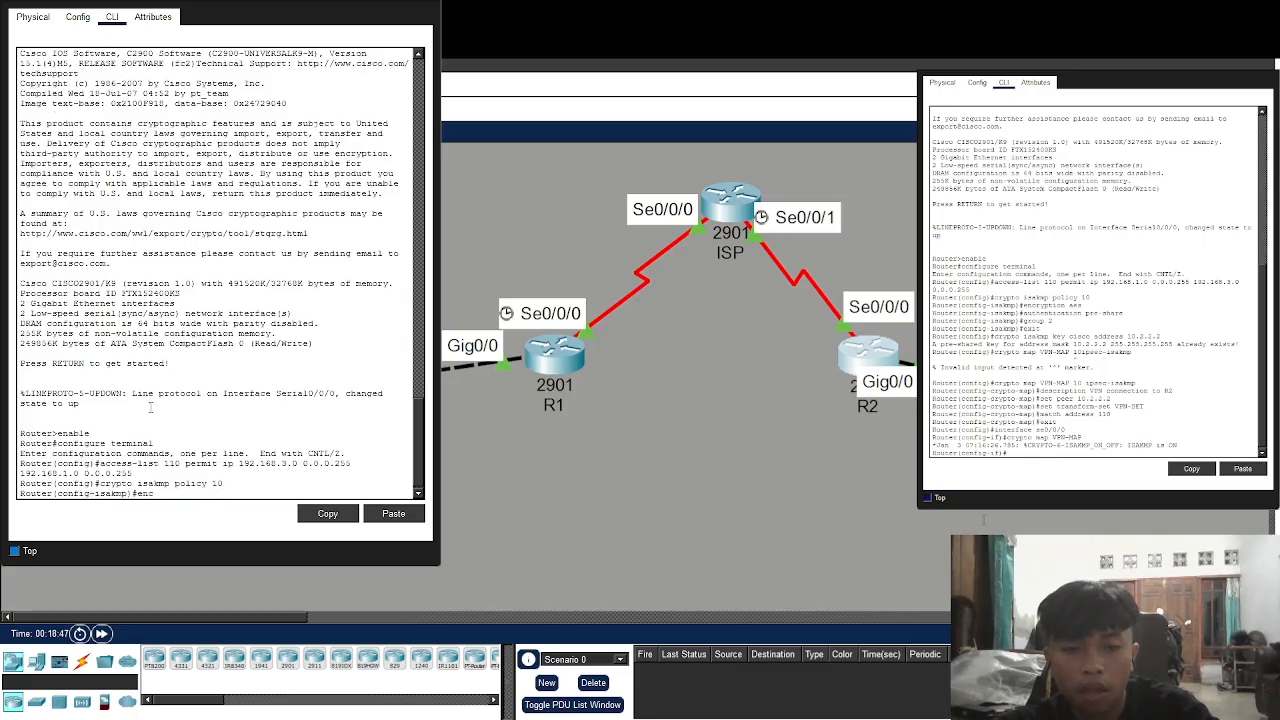
text(ryption aes)
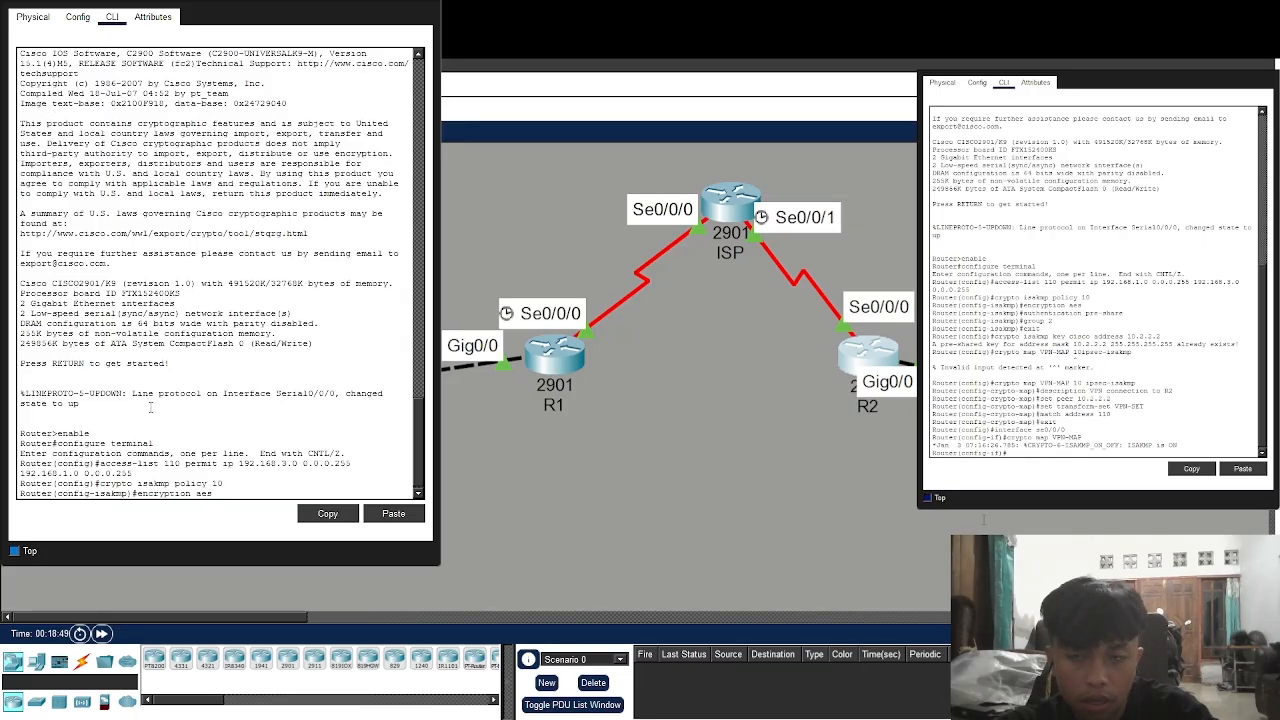
key(Return)
Give policy 10 pre-share authentication and Diffie-Hellman group 2, then exit policy mode
text(auth)
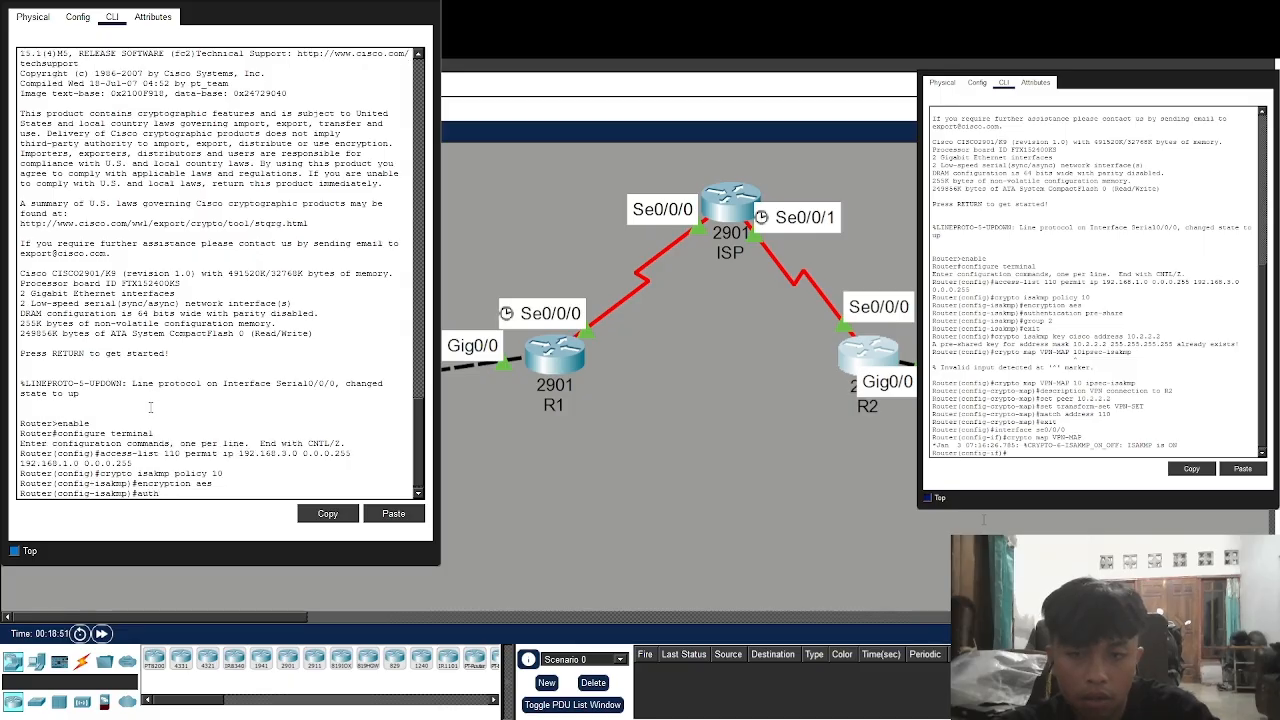
text(entication preshare)
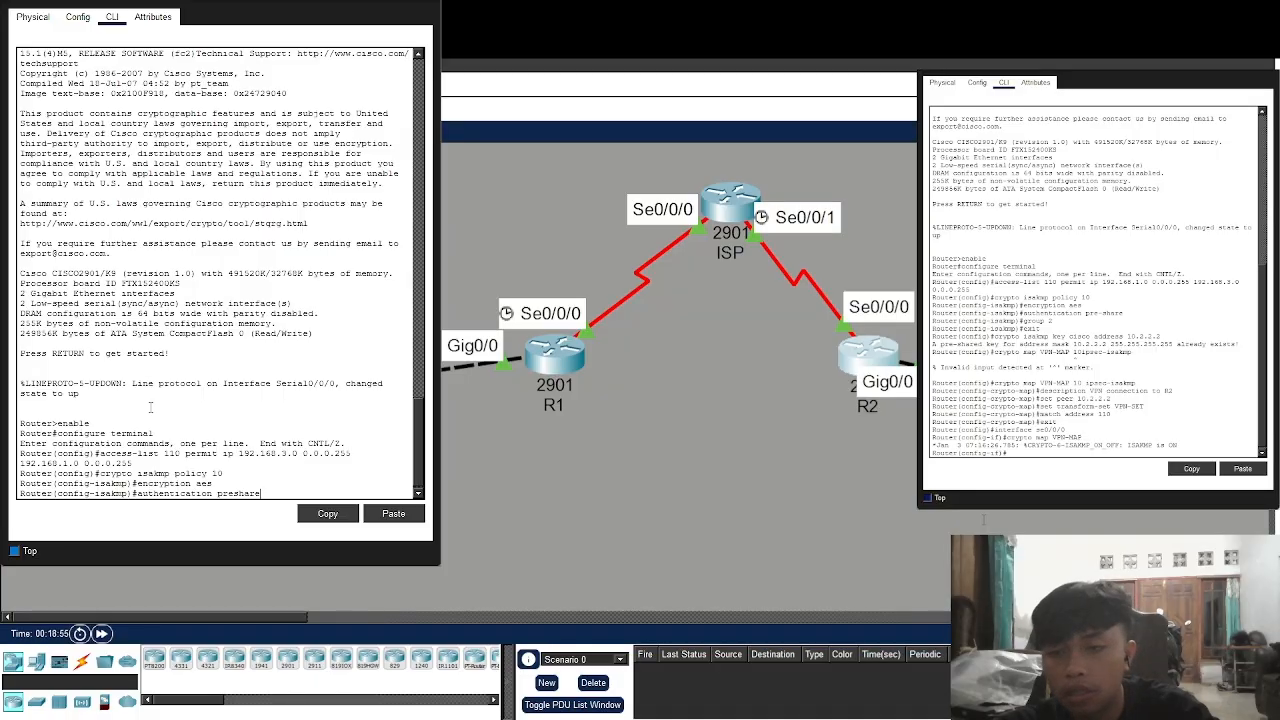
key(BackSpace)
key(BackSpace)
key(BackSpace)
key(BackSpace)
key(BackSpace)
text(-share)
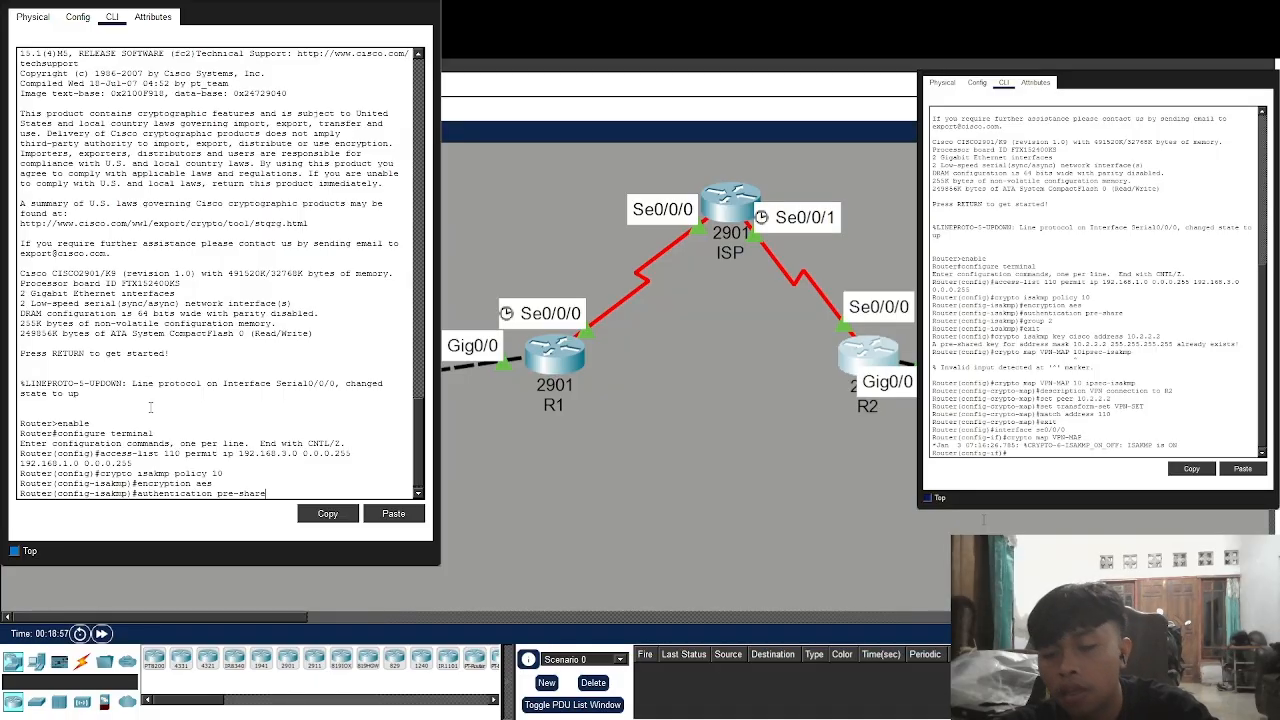
key(Return)
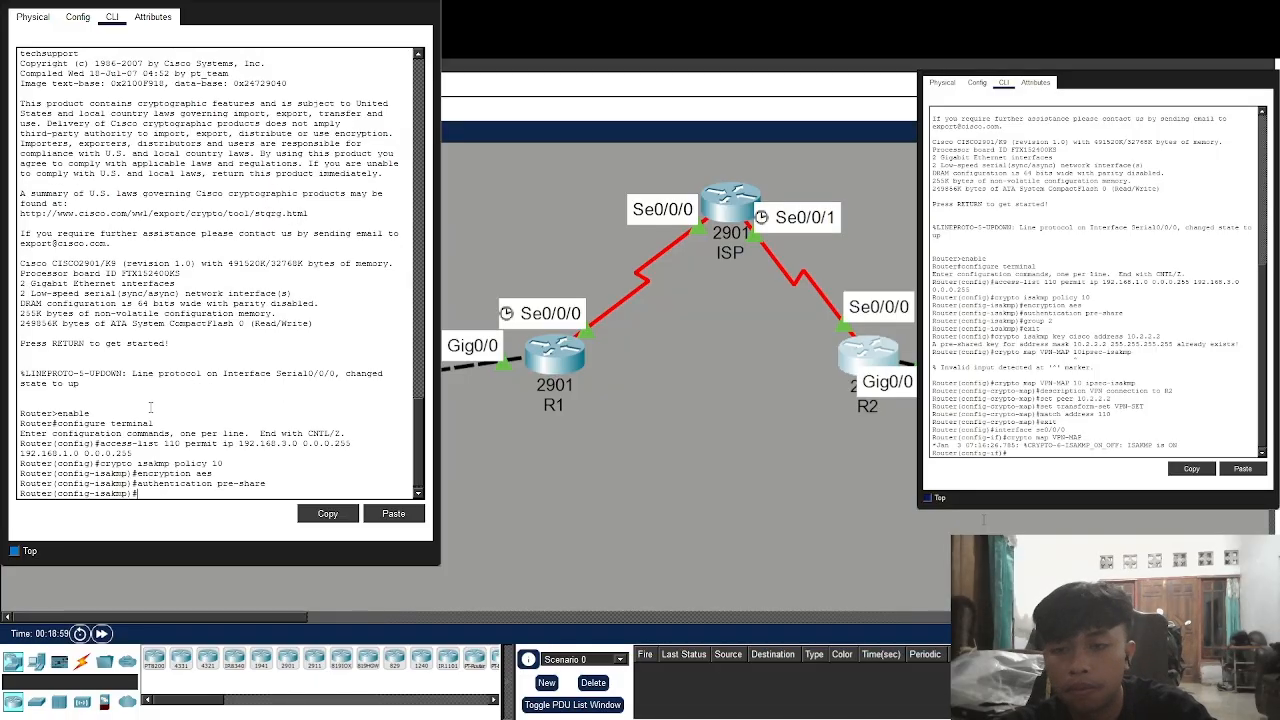
text(group)
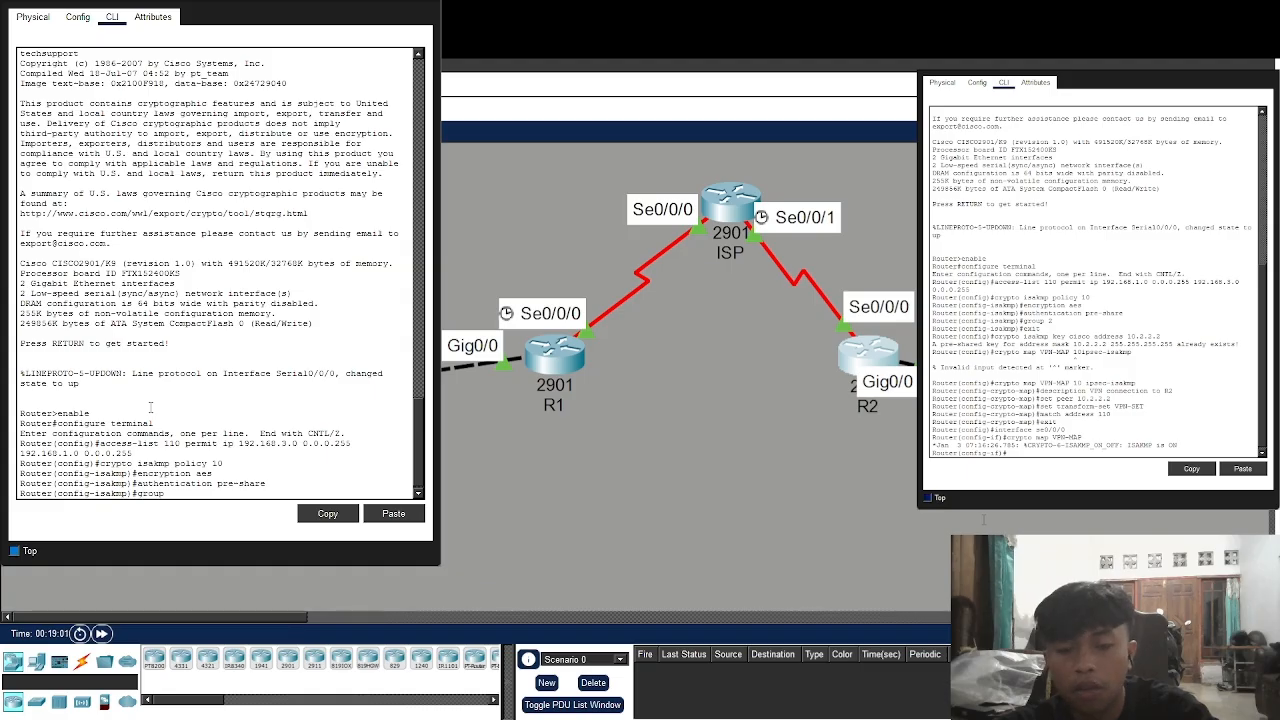
text( 2)
key(Return)
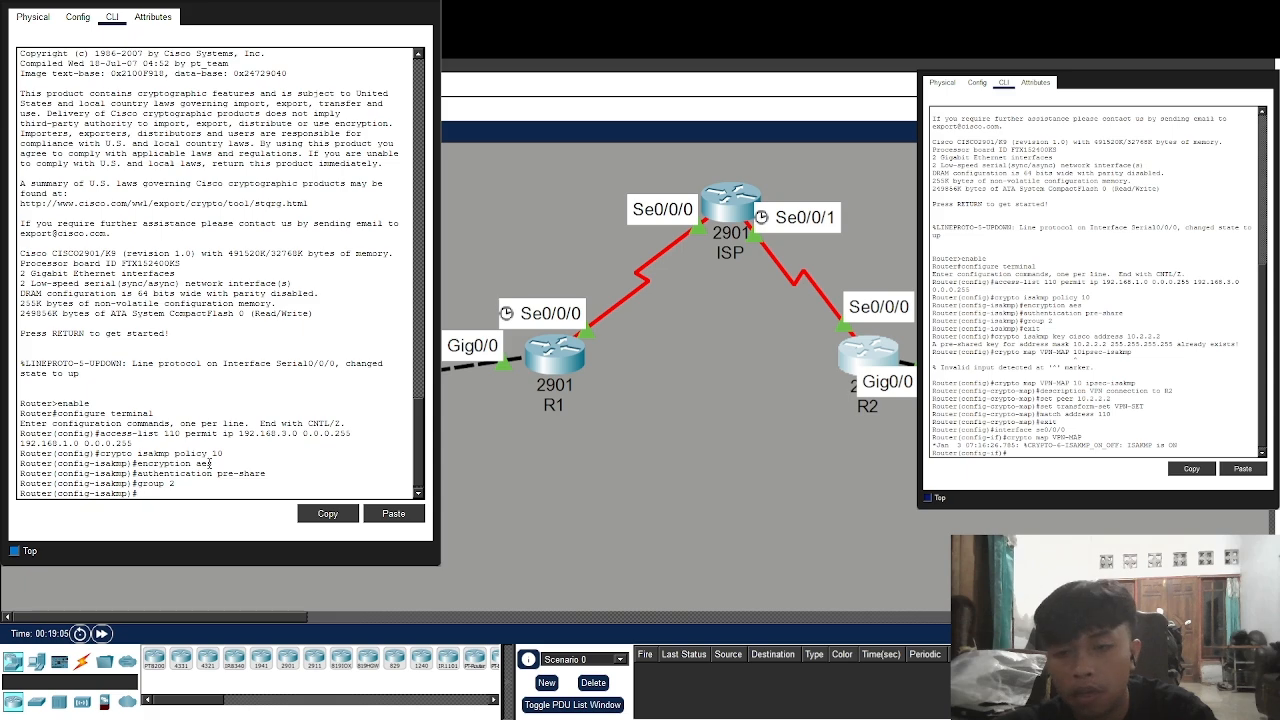
text(exit)
key(Return)
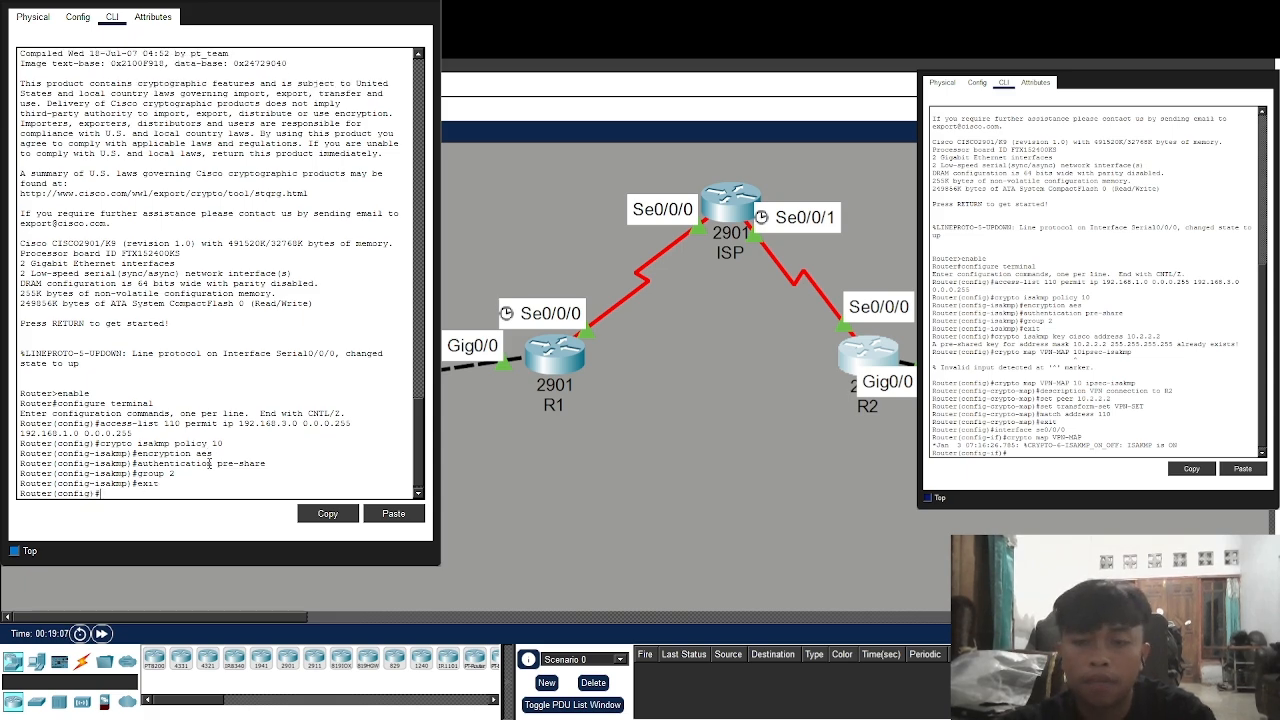
text(cry)
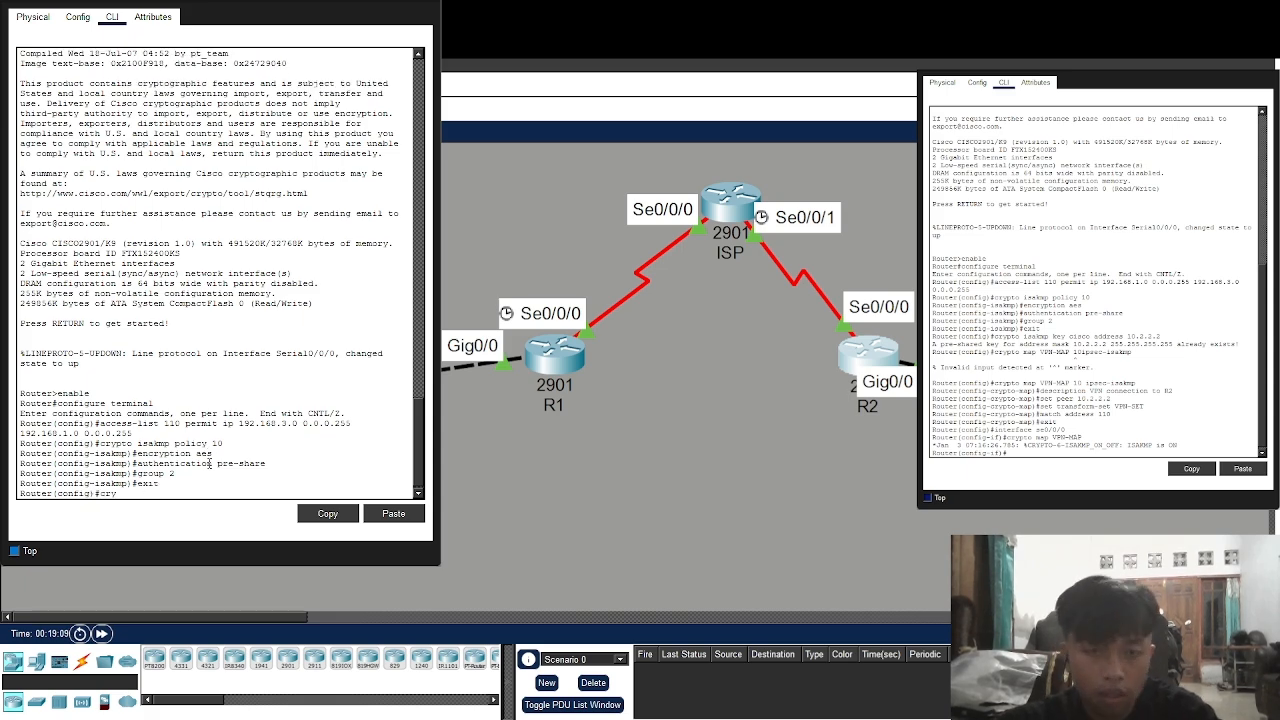
text(pto isakmp)
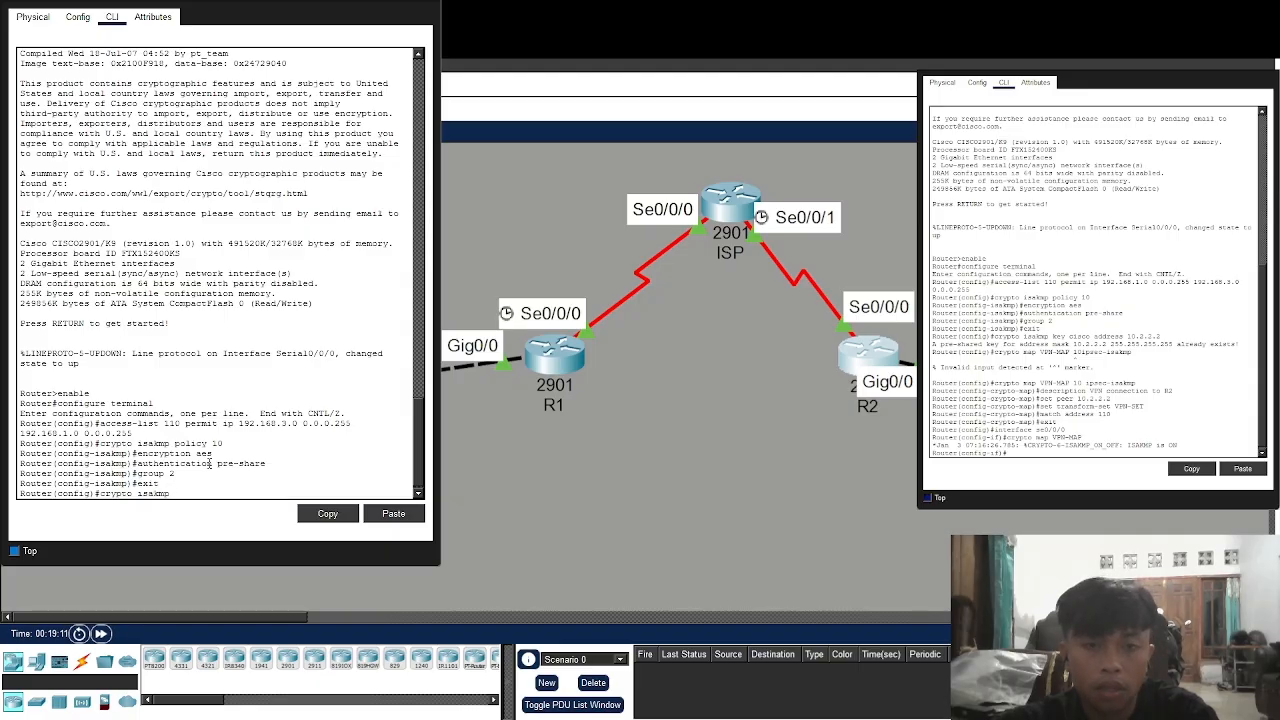
text( key cois)
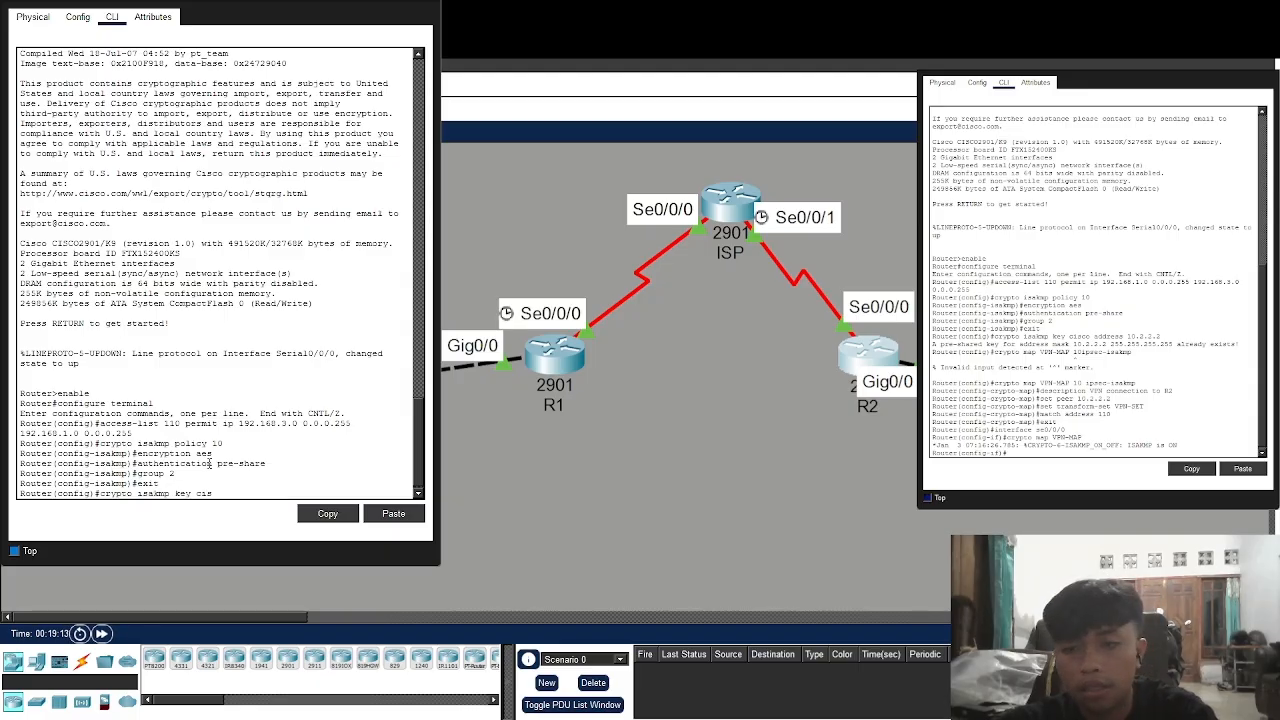
text(co address 1)
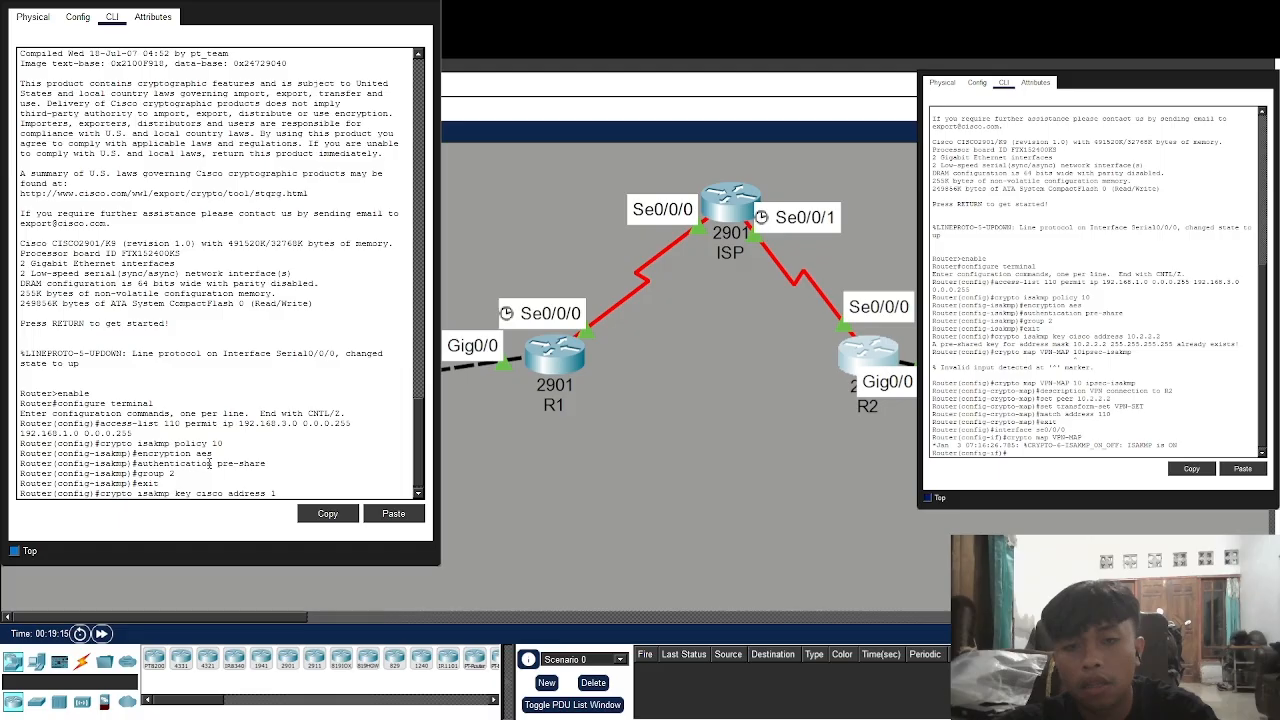
text(0.1.1.2)
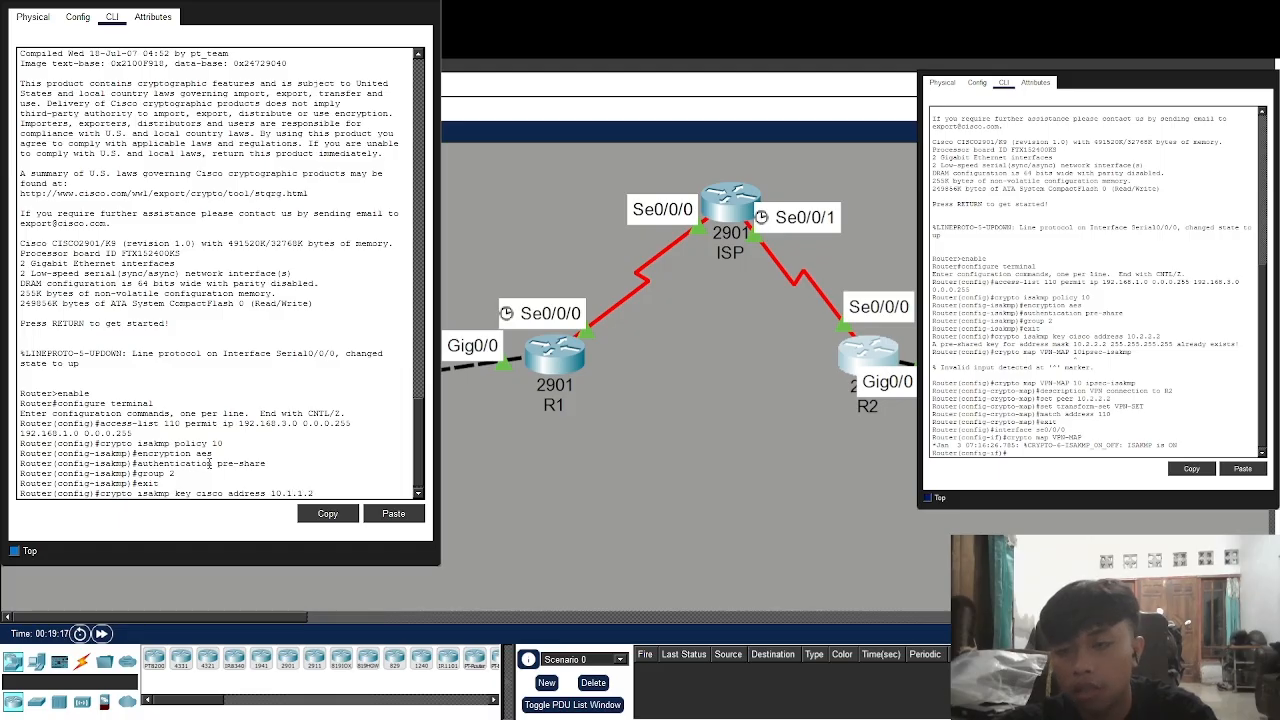
Enter R2's pre-shared ISAKMP key for peer 10.1.1.2, which the router reports already exists
key(Return)
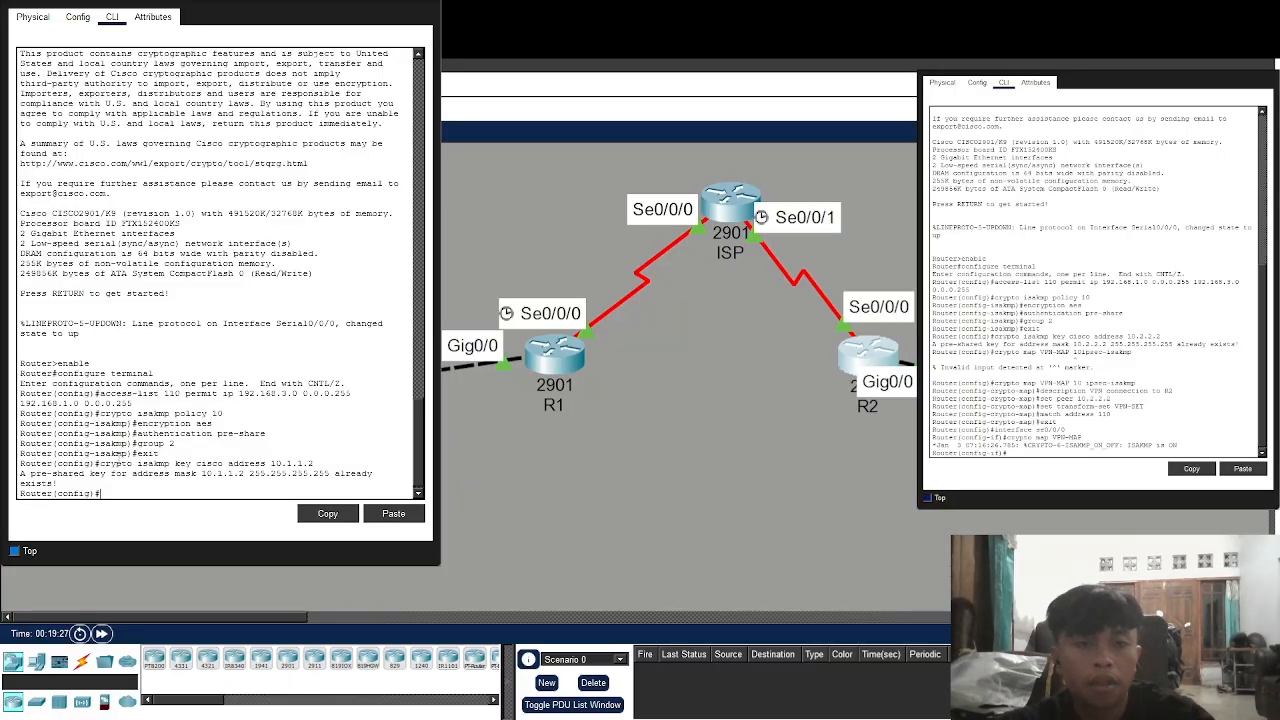
text(c)
text(ry)
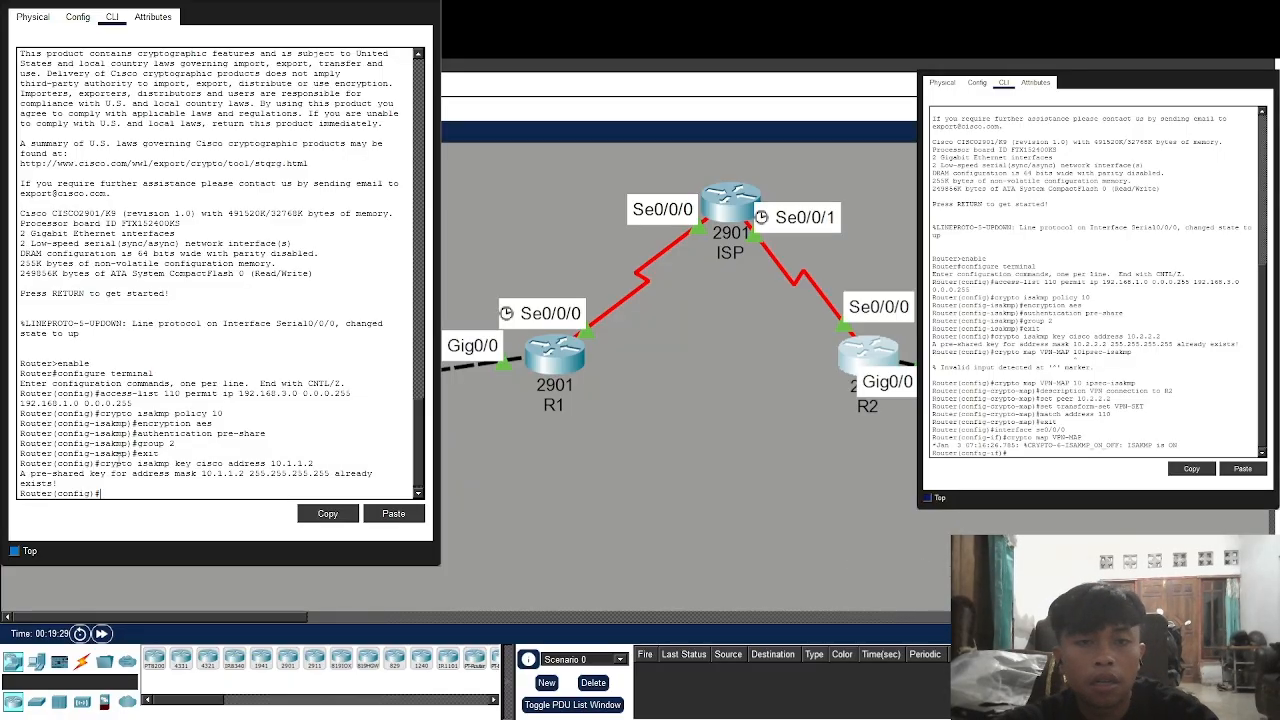
text(pto ipsec)
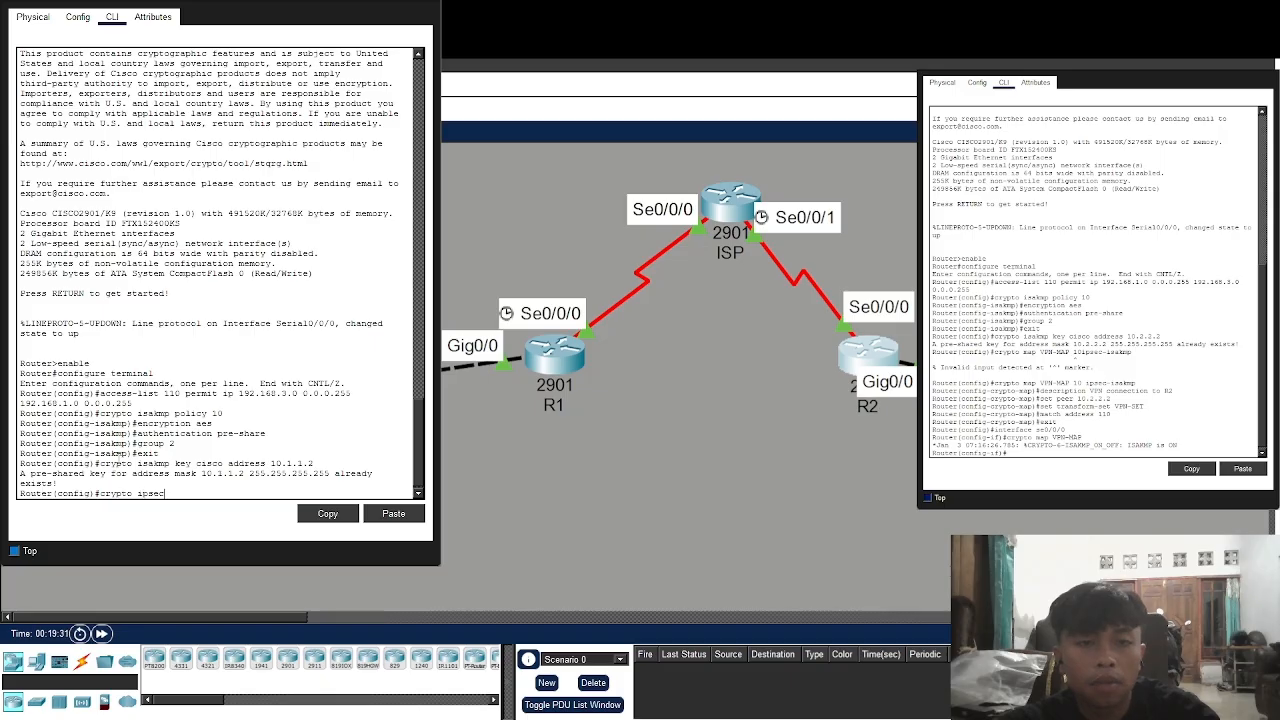
text( trans)
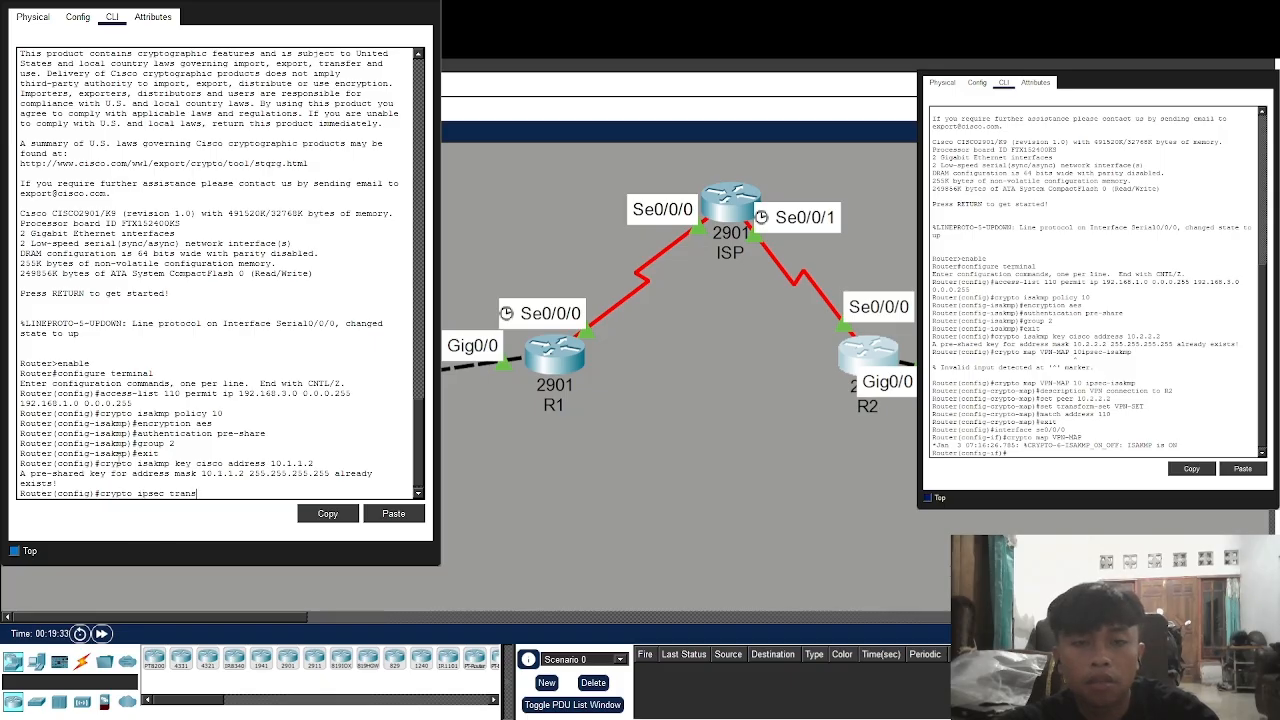
text(form-)
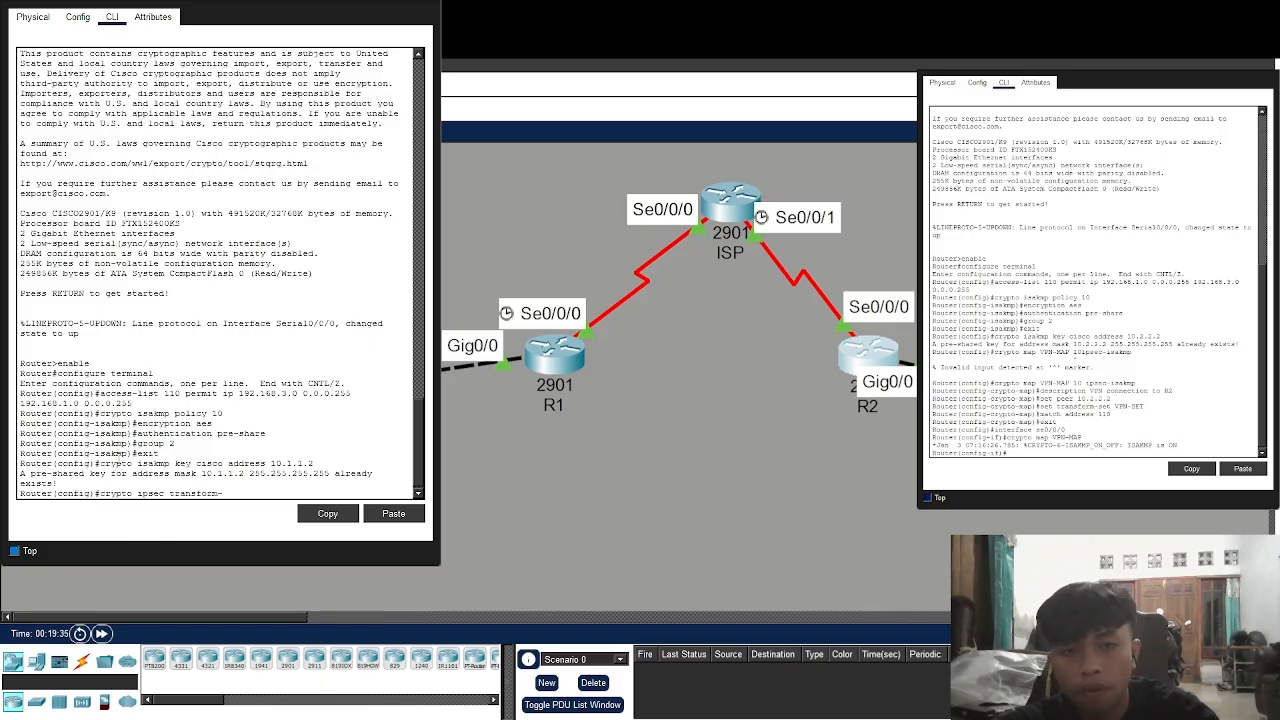
text(set VP)
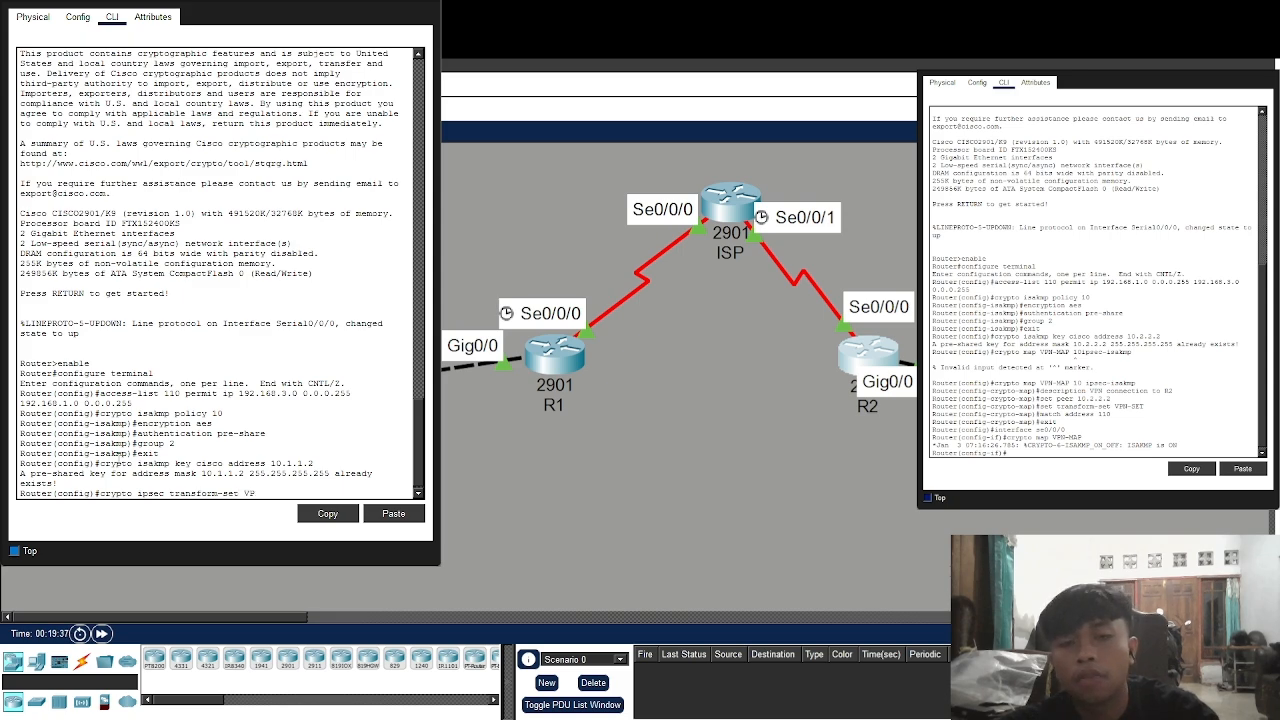
text(N-SET)
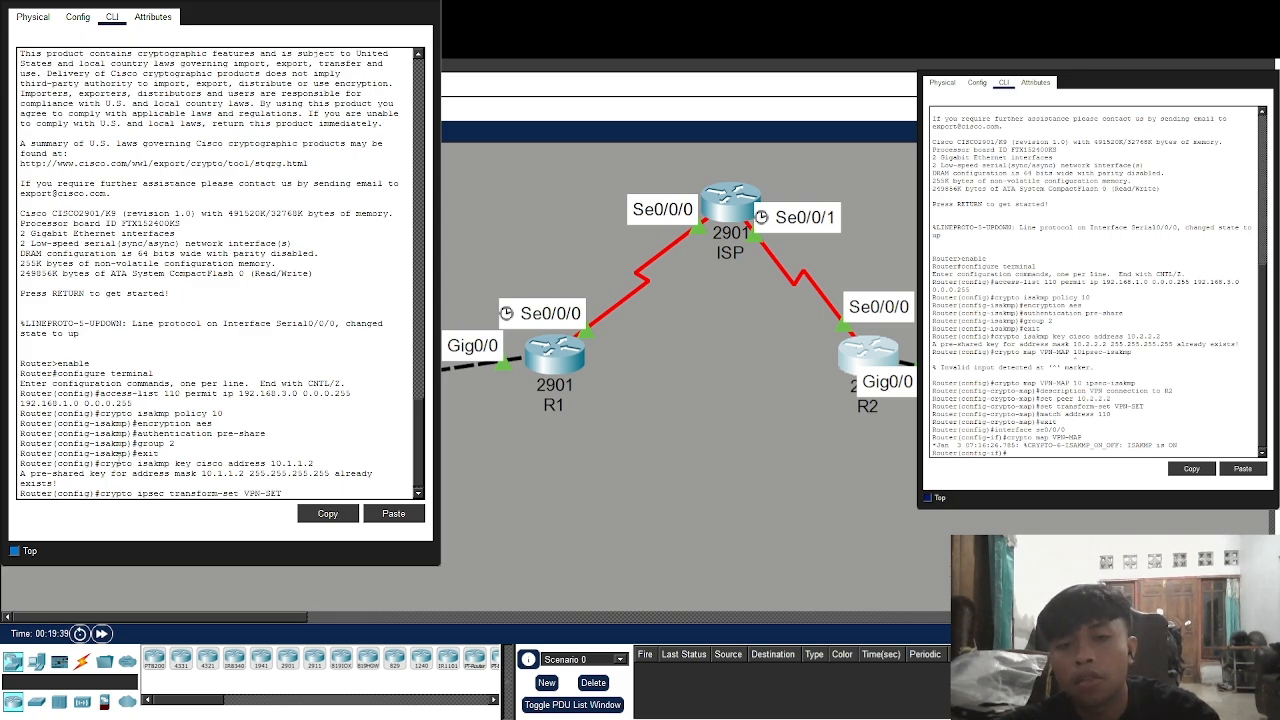
text( esp-3des)
text( esp-)
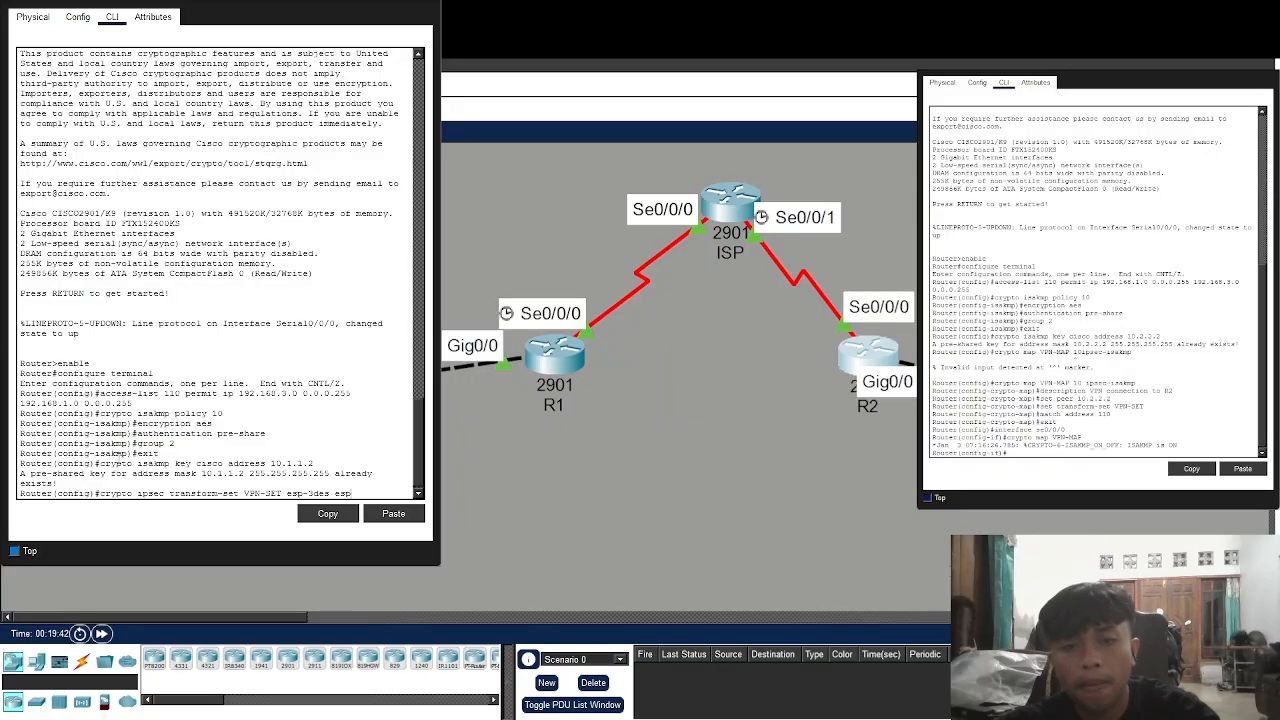
text(sha)
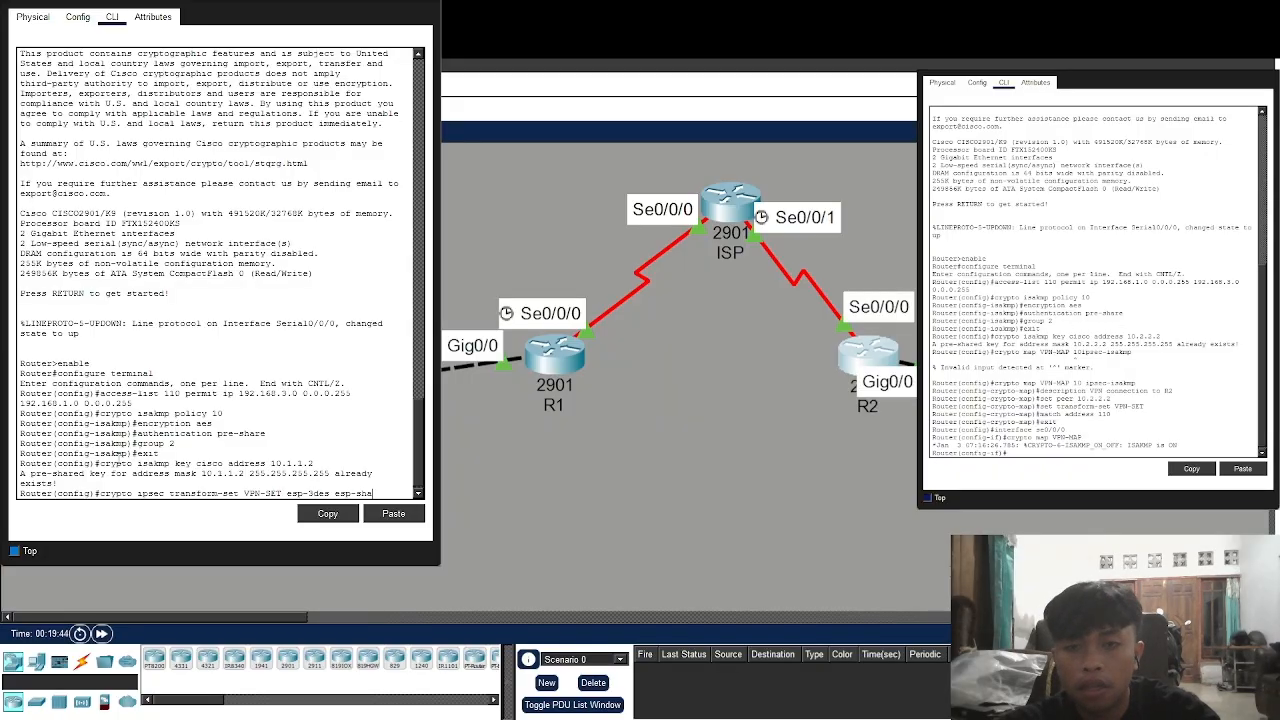
text(-hmac)
Create transform set VPN-SET using esp-3des and esp-sha-hmac
key(Return)
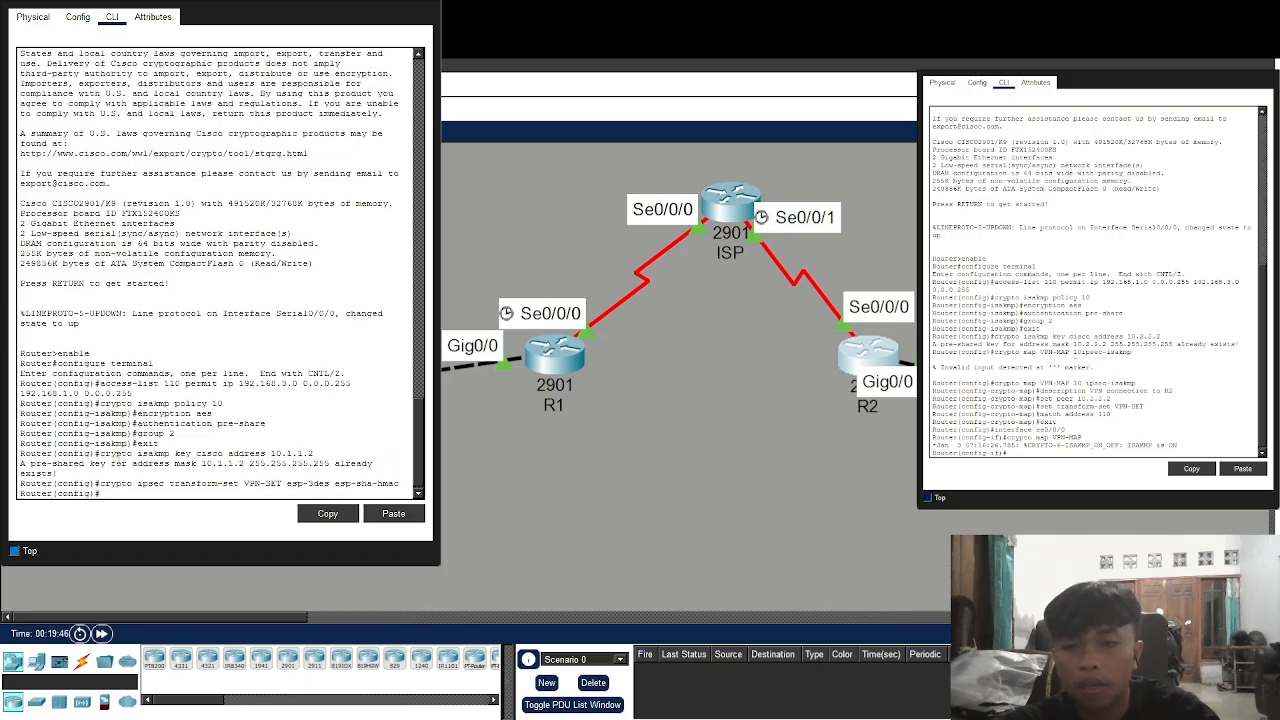
text(crypto)
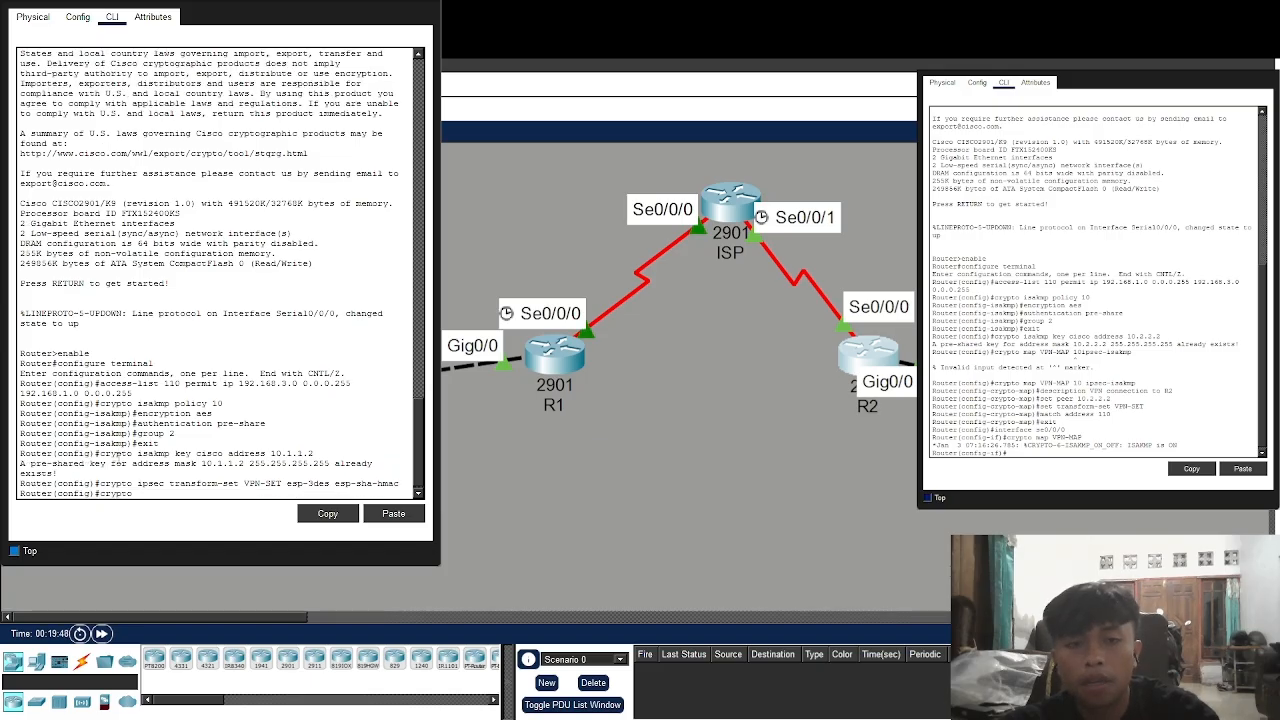
text( map VPN)
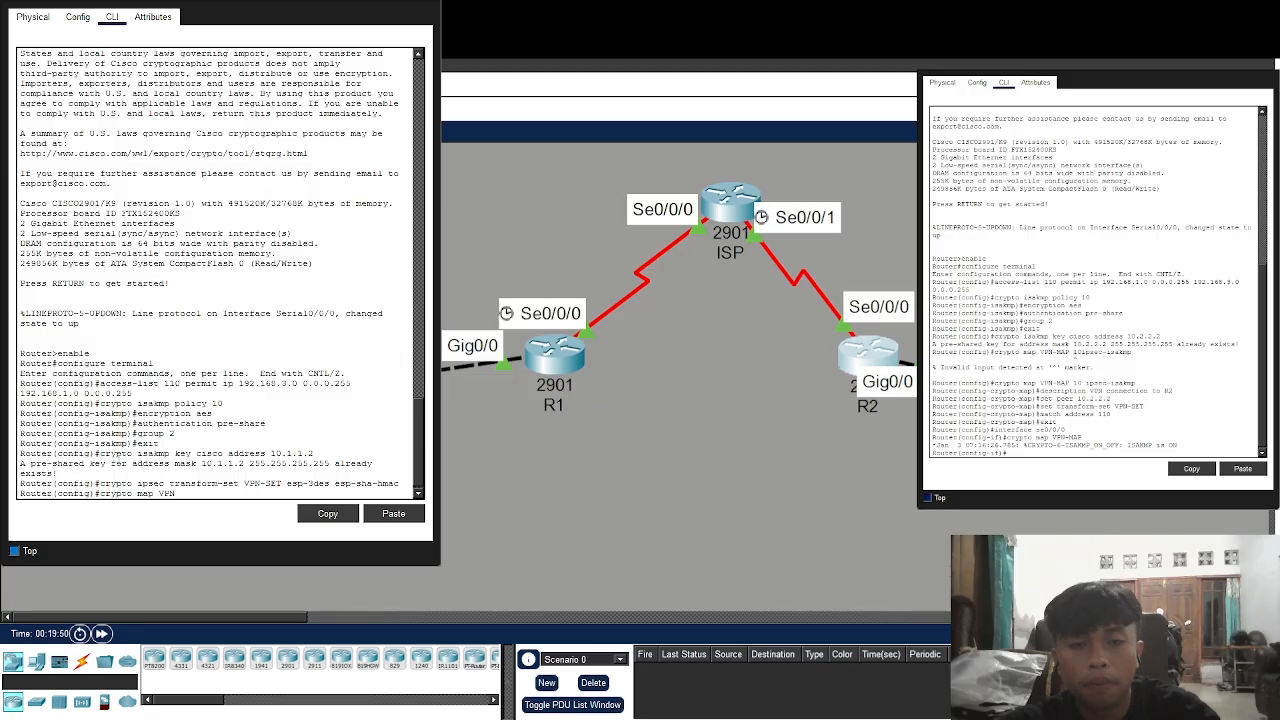
text(-MAP 10)
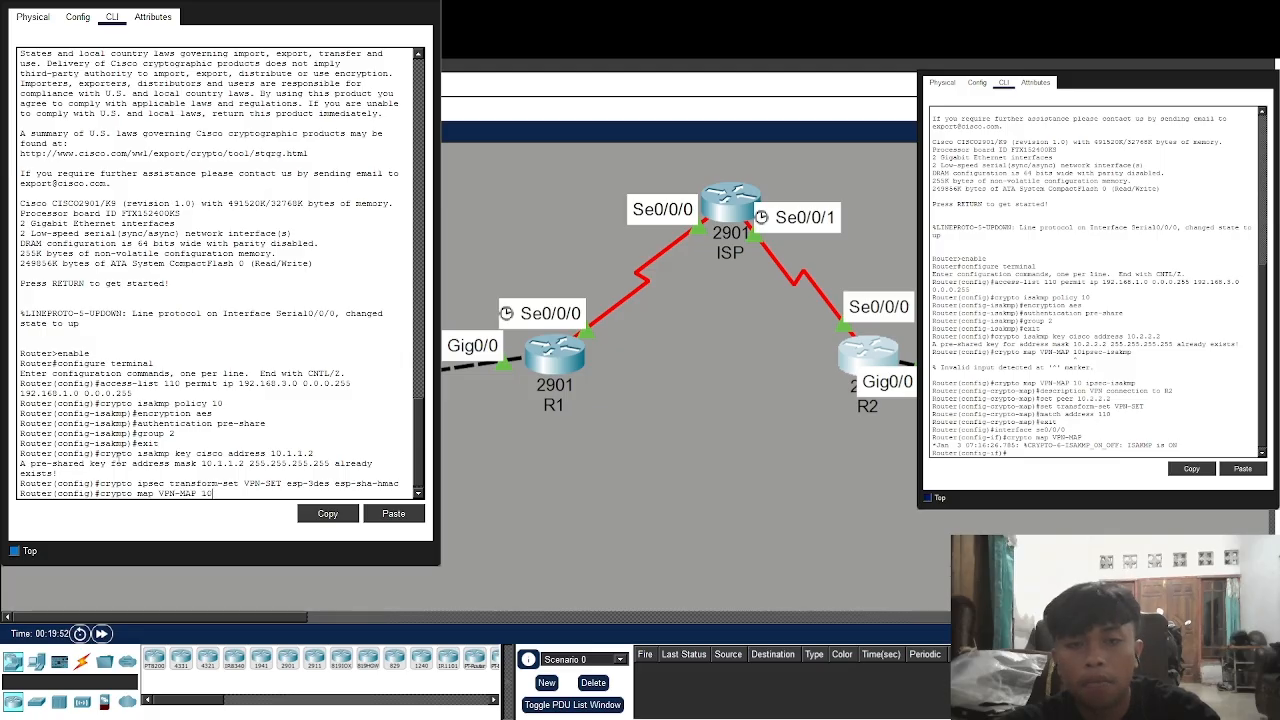
text( ipsec-isakmp)
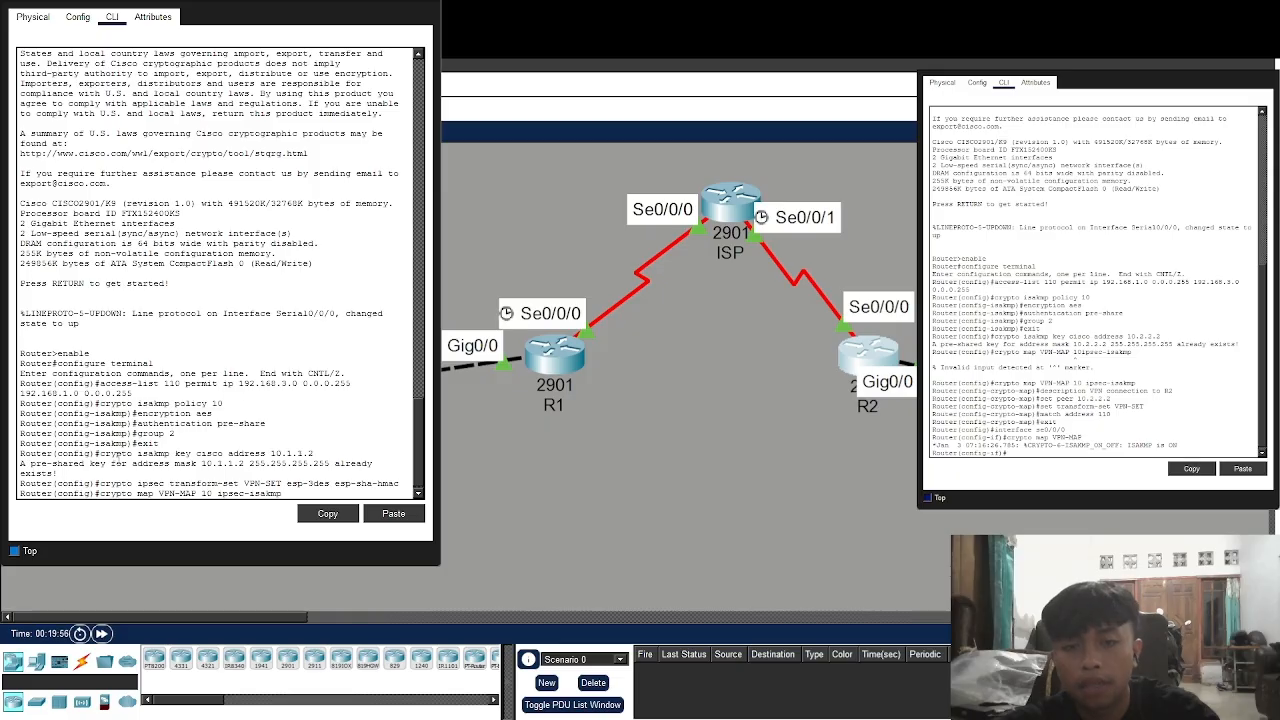
Create crypto map VPN-MAP entry 10 with the description 'VPN connection to R1'
key(Return)
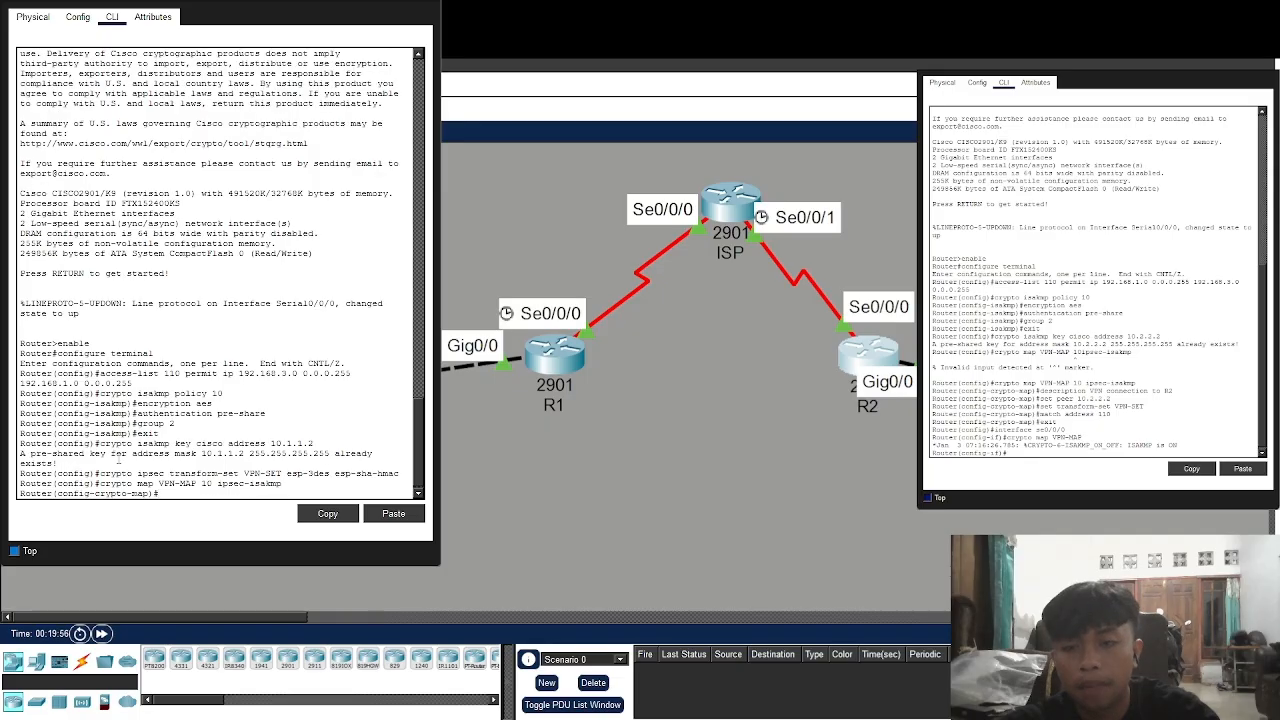
text(des)
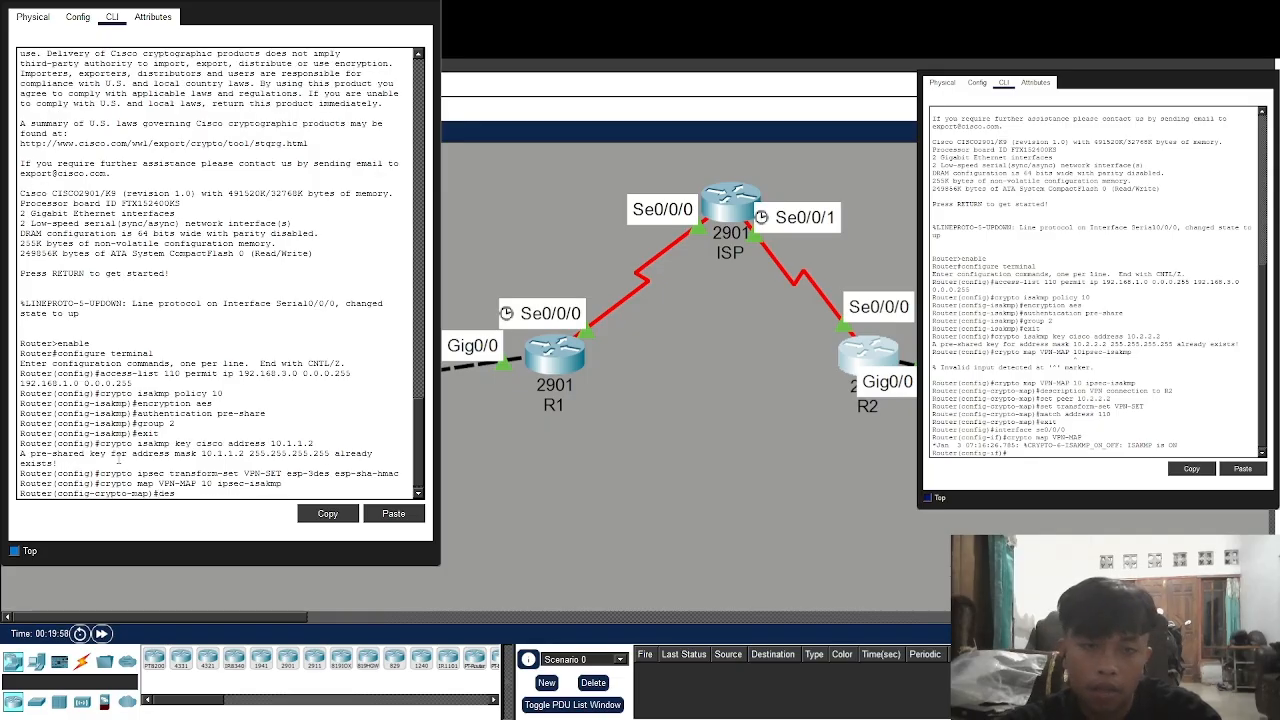
text(cription )
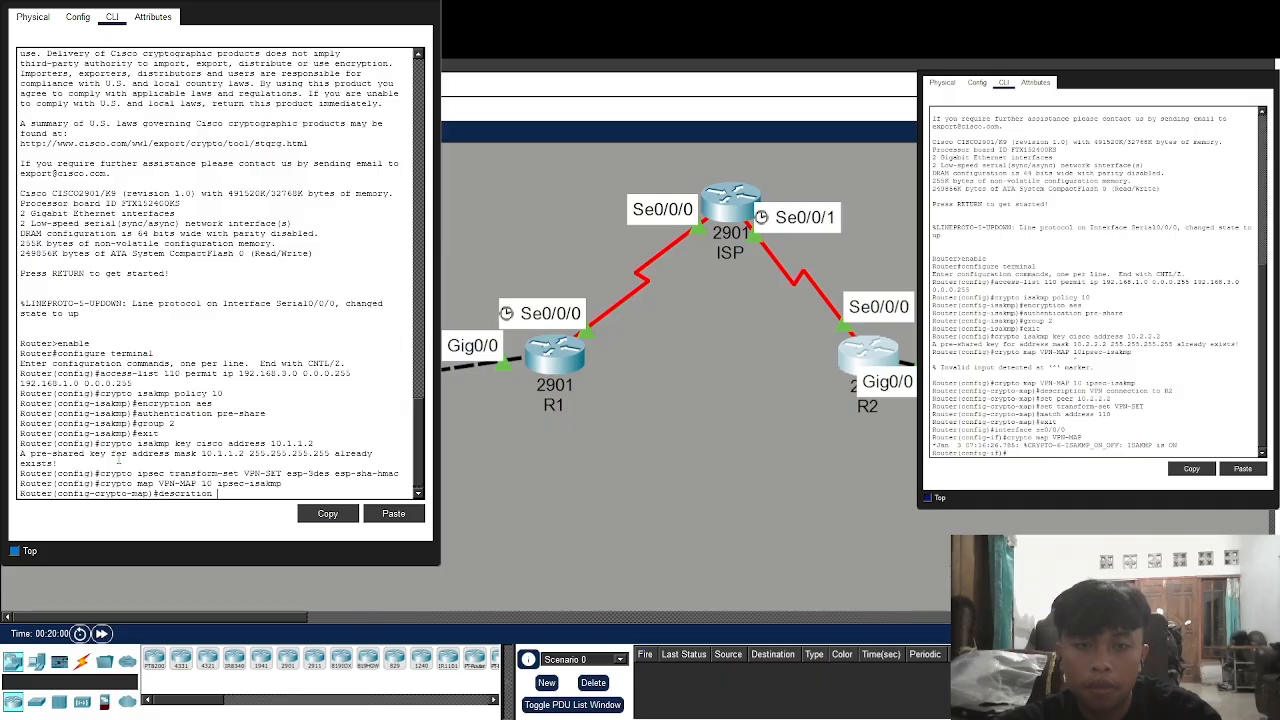
text(VPN conn)
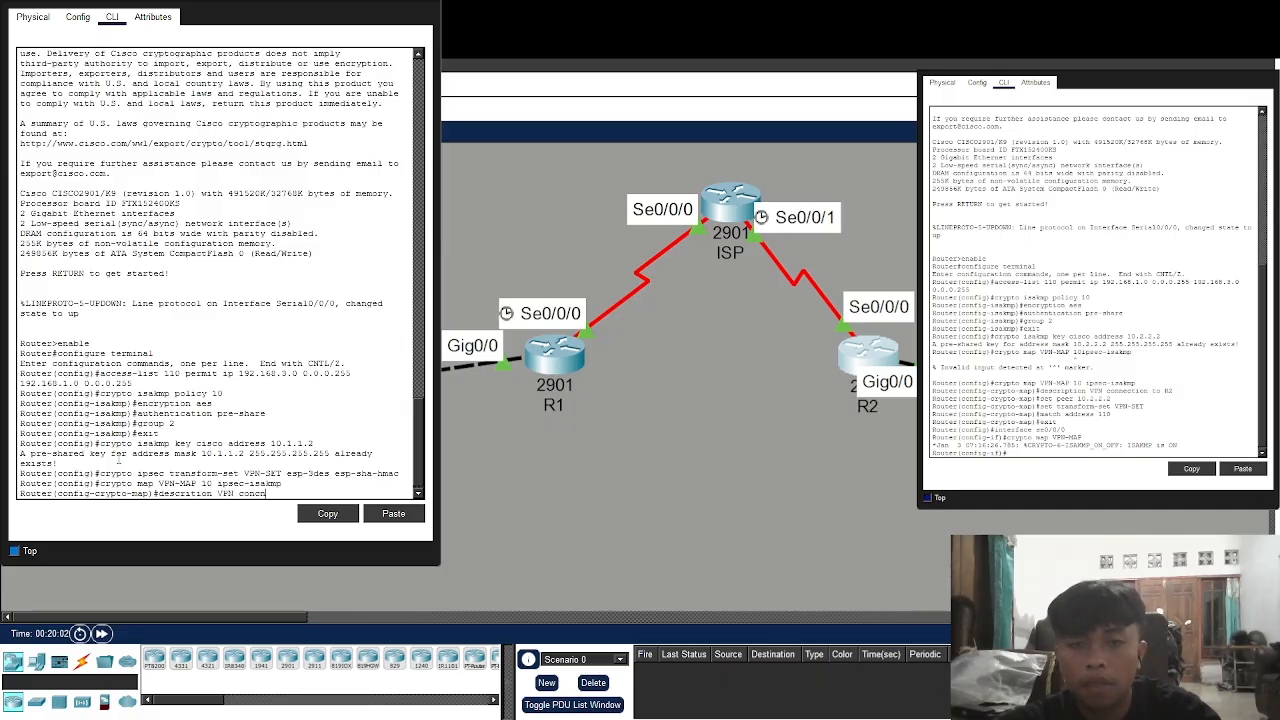
text(ecti)
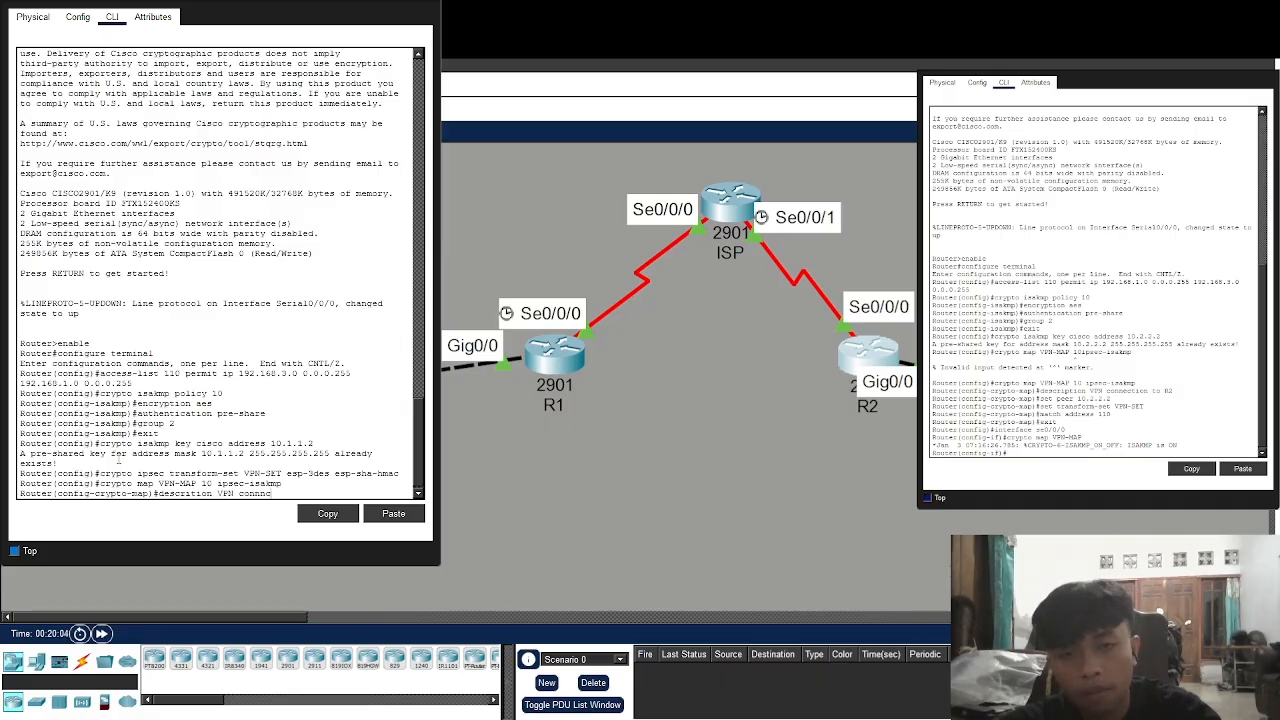
text(on to )
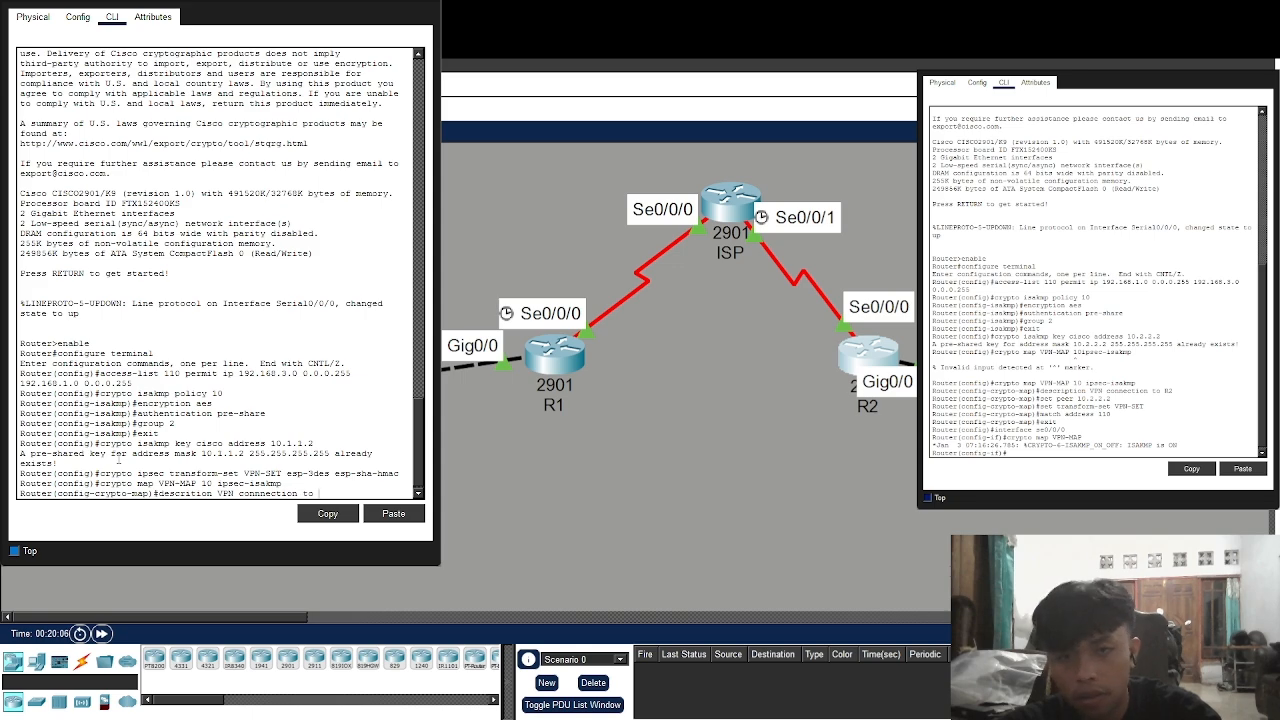
text(r)
text(R1)
key(Return)
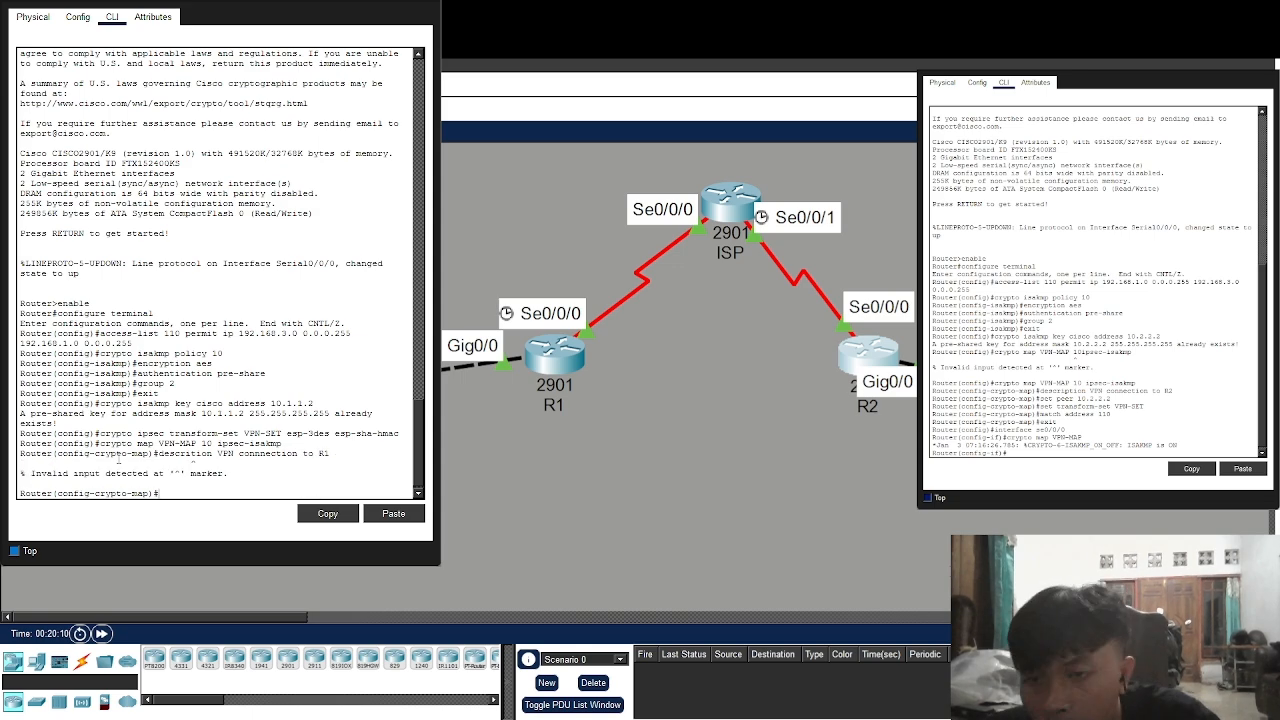
key(Up)
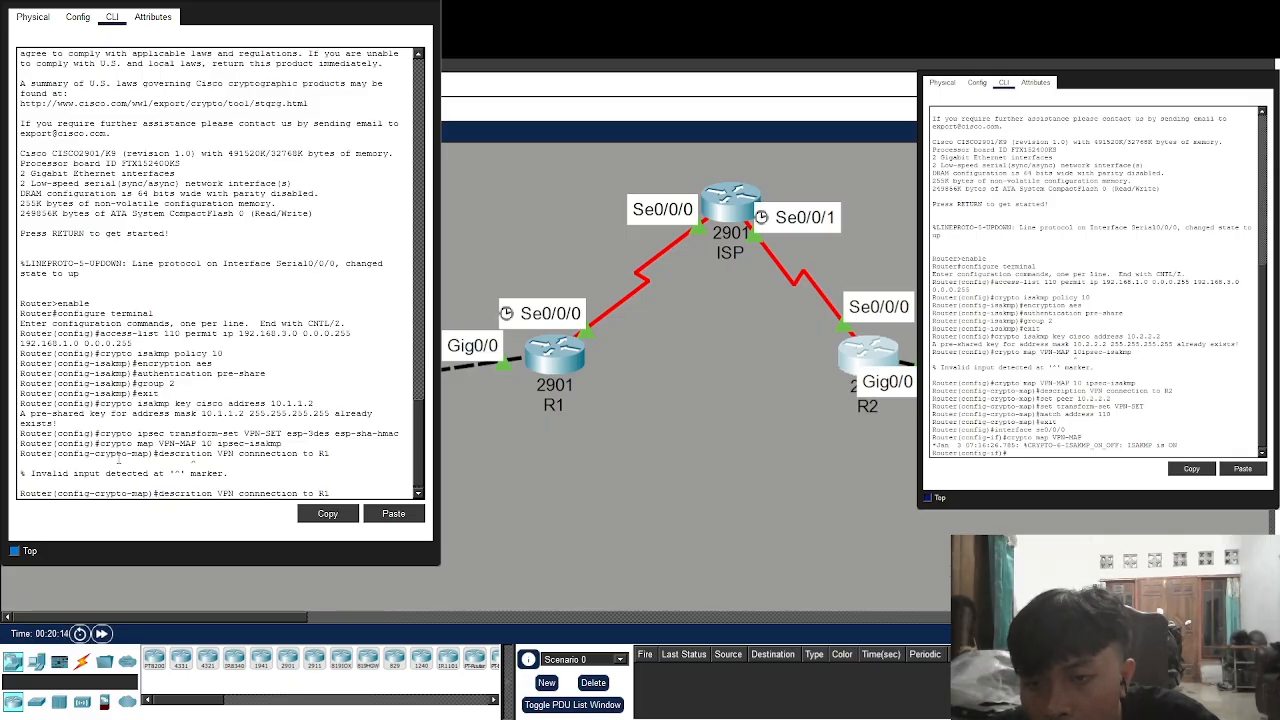
key(Return)
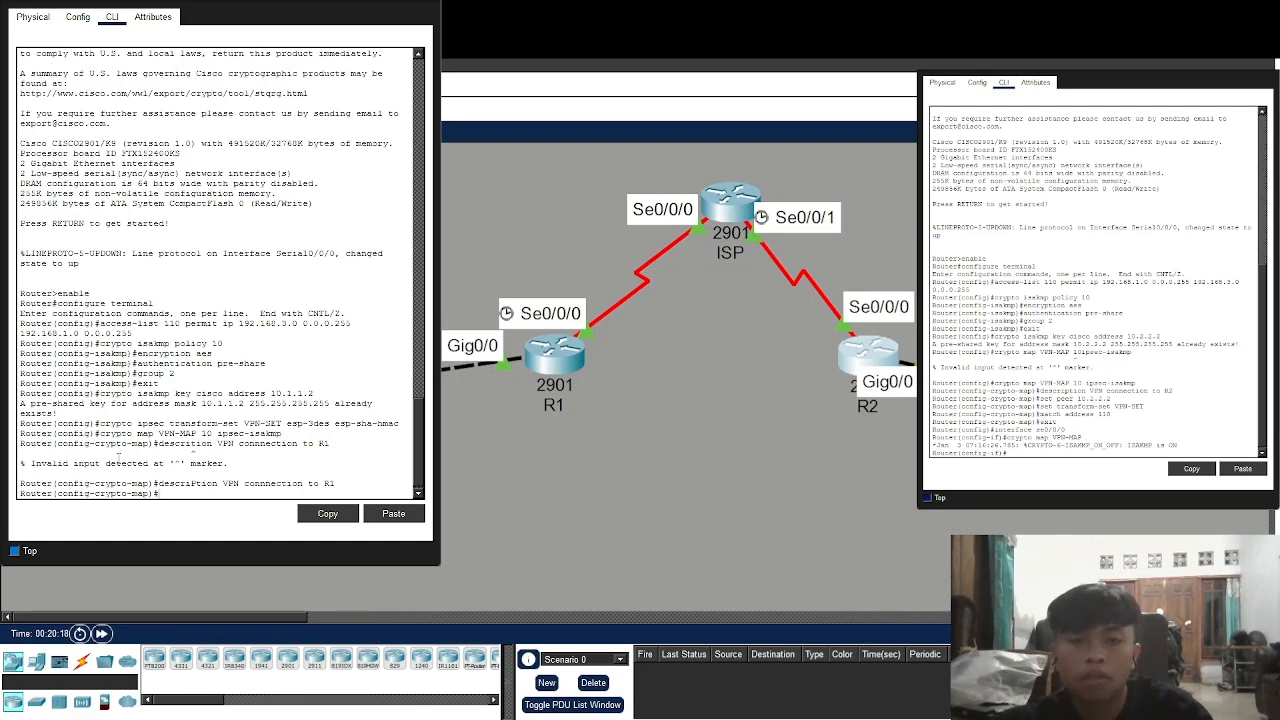
Set the map's peer to 10.1.1.2, transform set VPN-SET and match address 110, then exit
text(set )
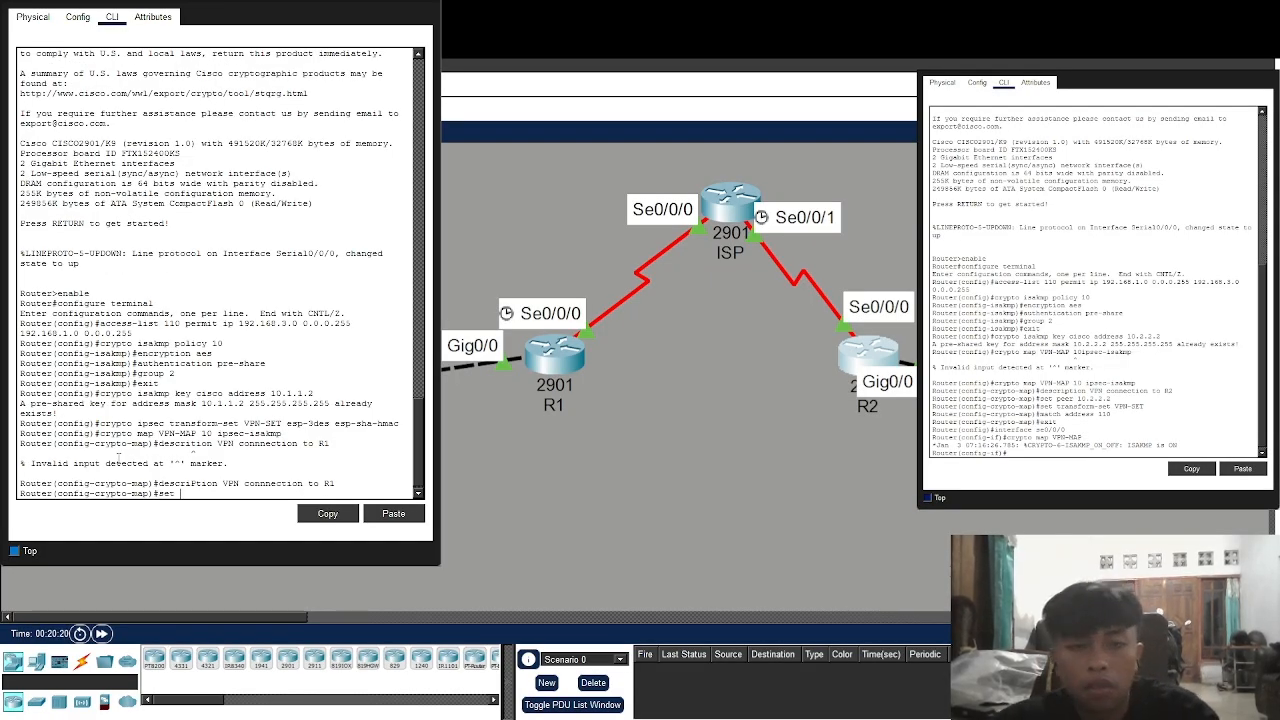
text(peer 10.1.1.2)
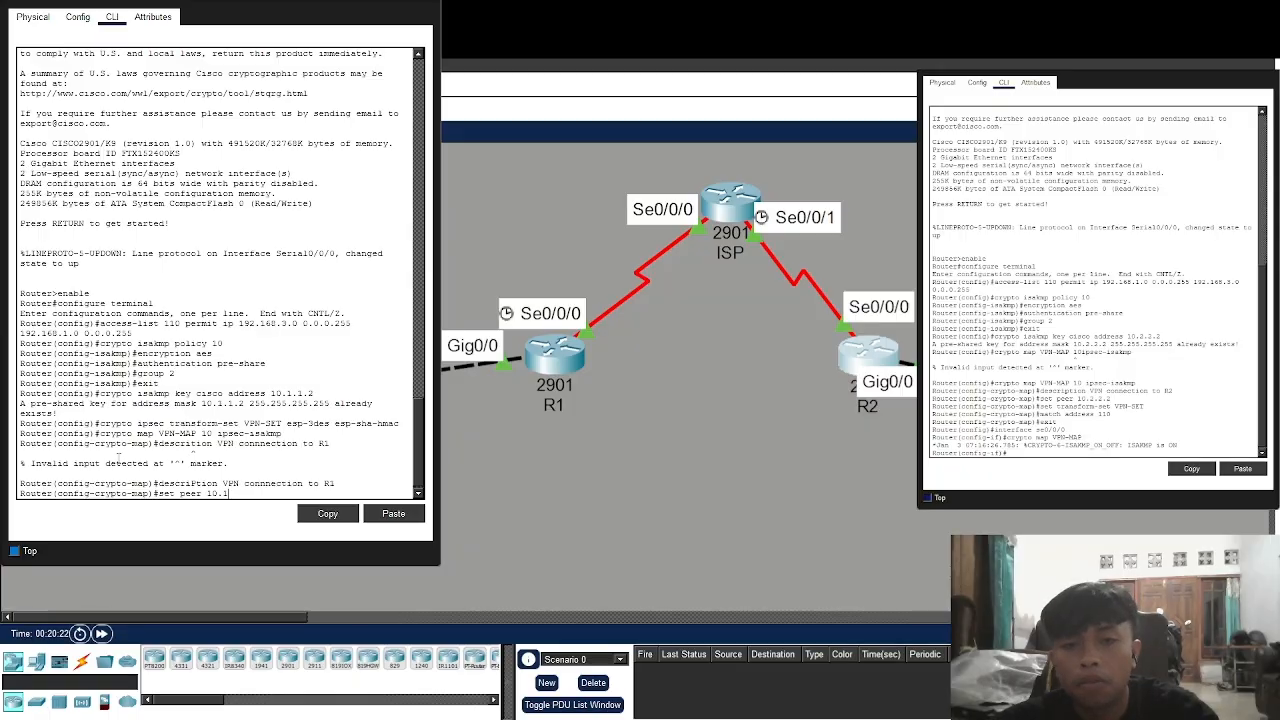
key(Return)
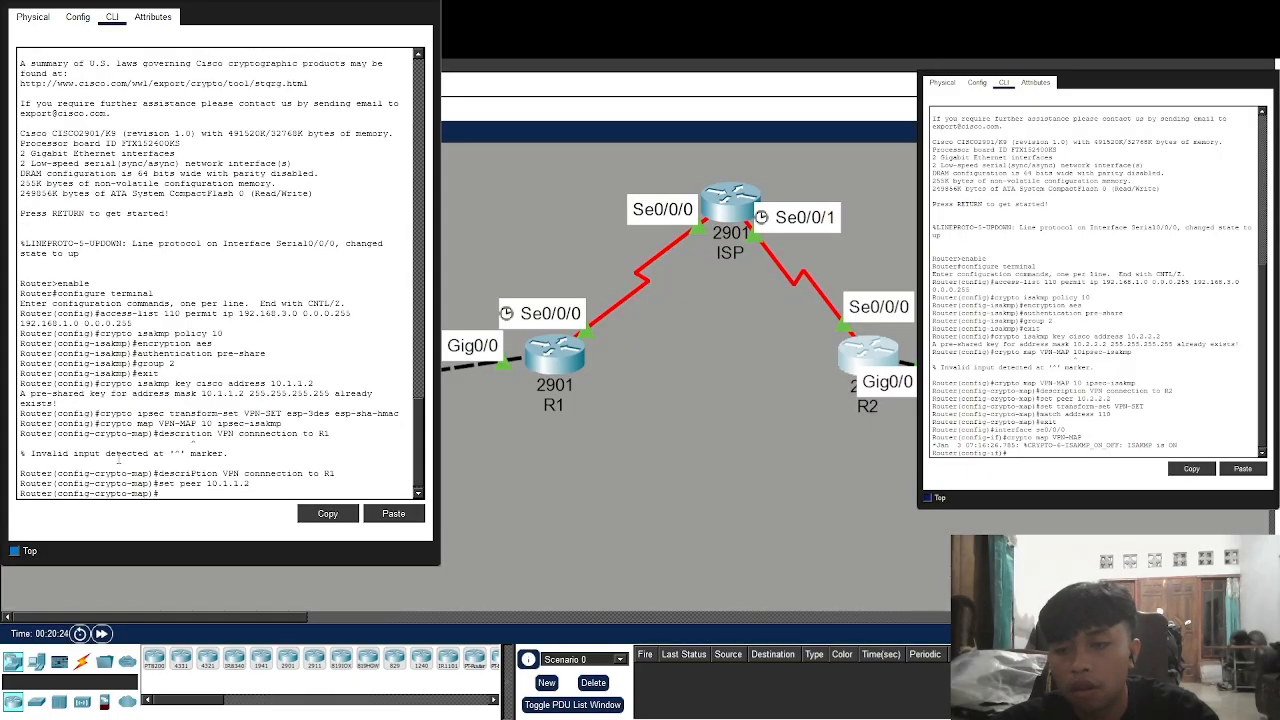
text(set tr)
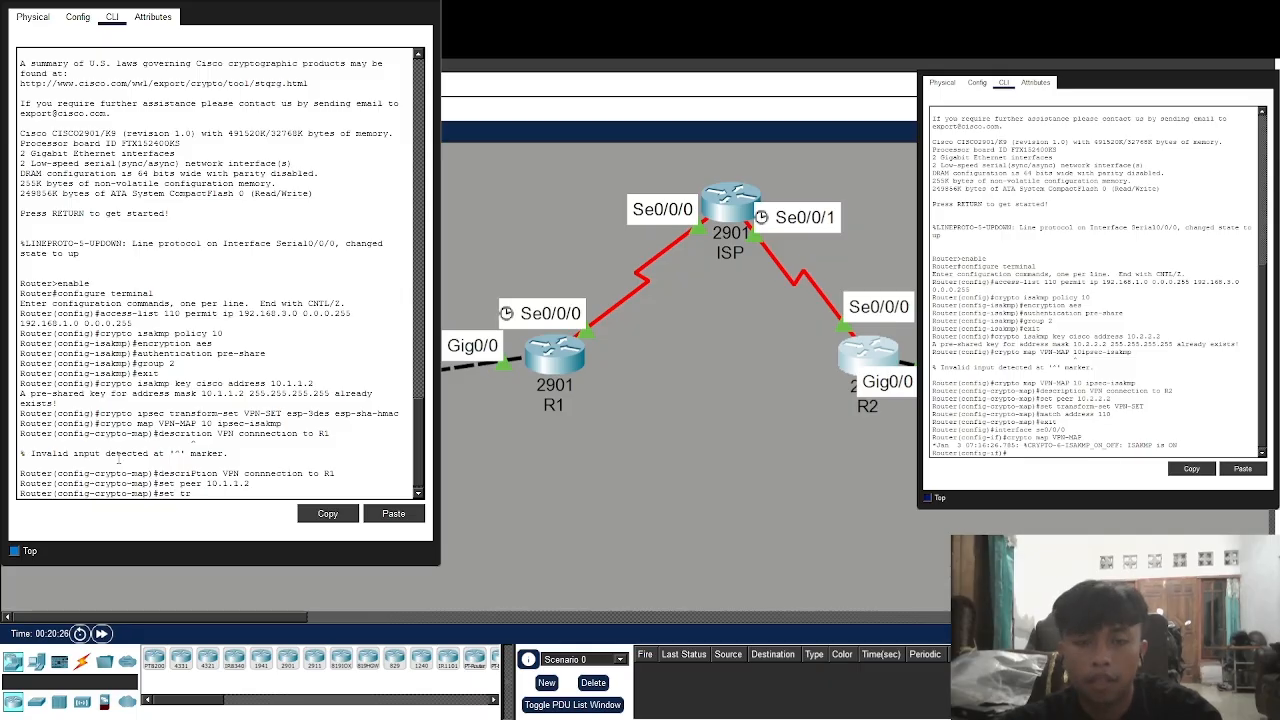
text(ansform)
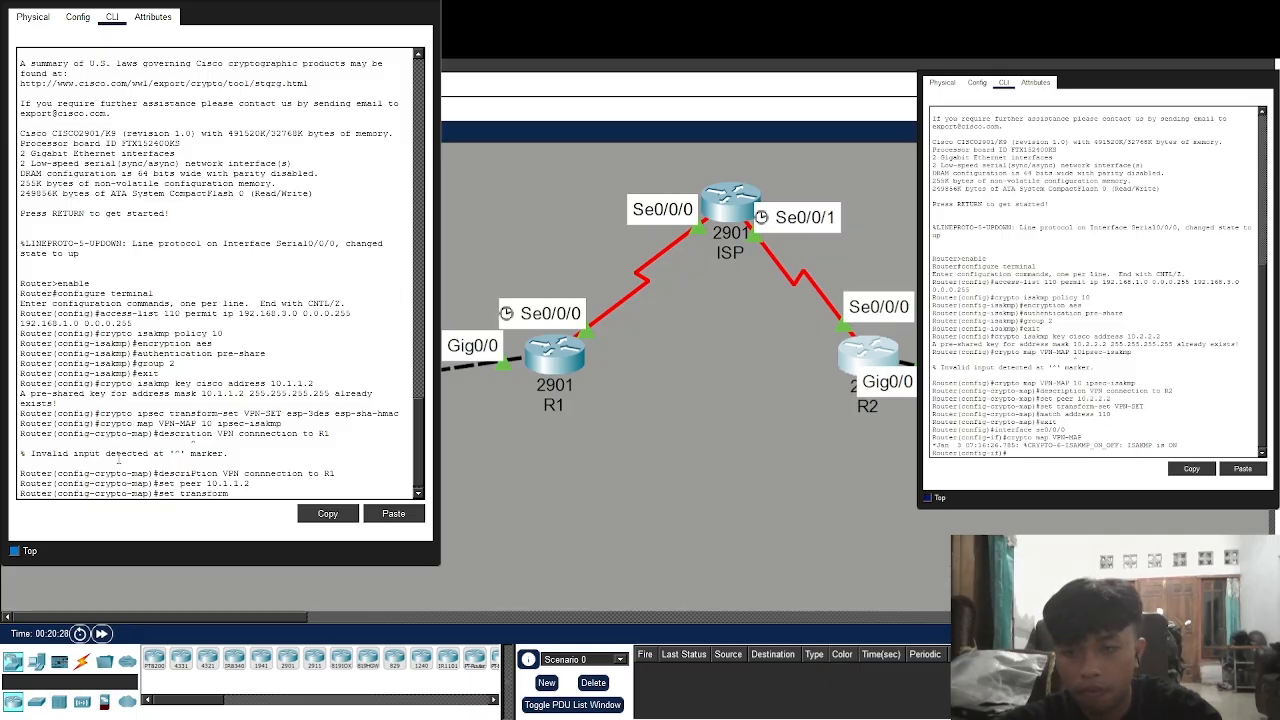
text(-set)
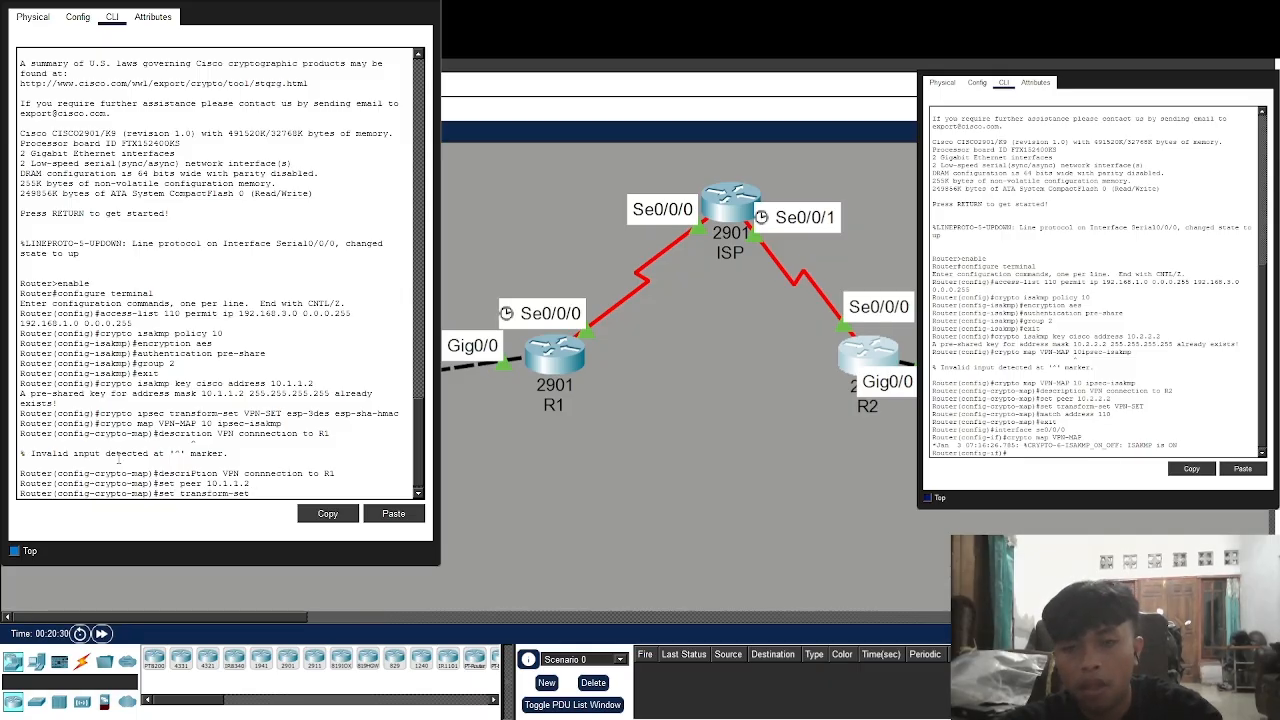
text( VPN)
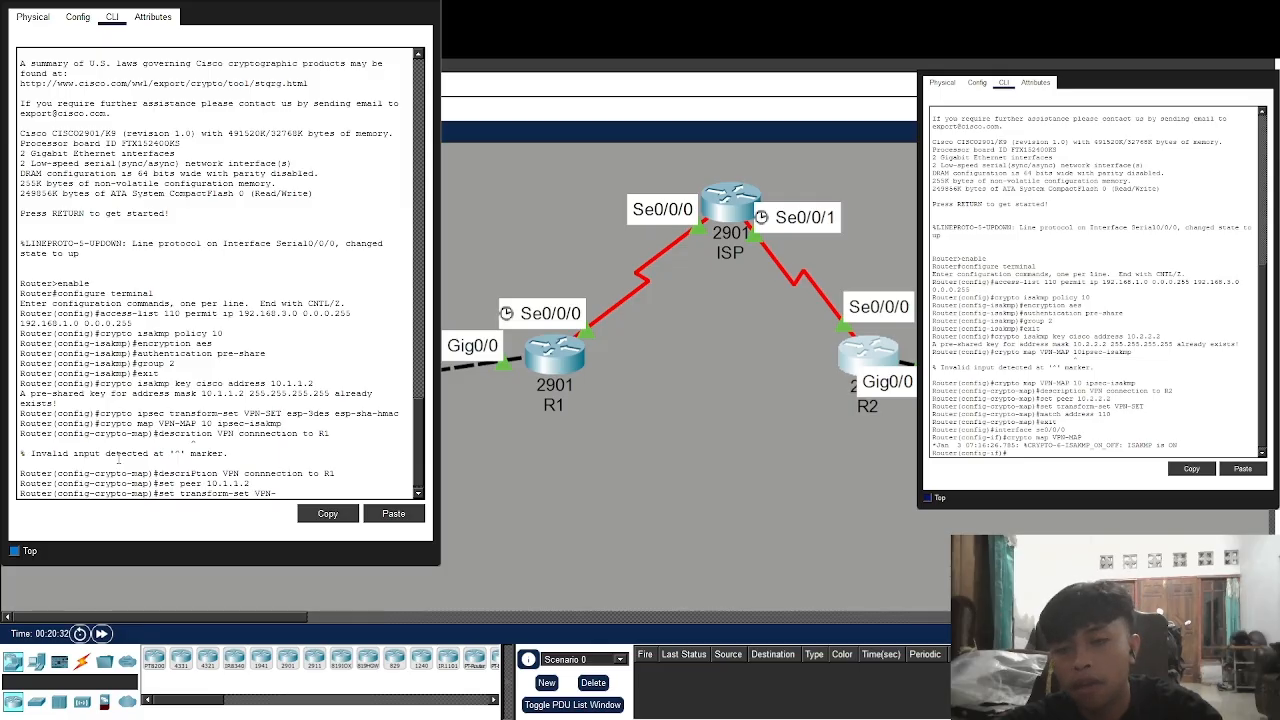
text(-SET)
key(Return)
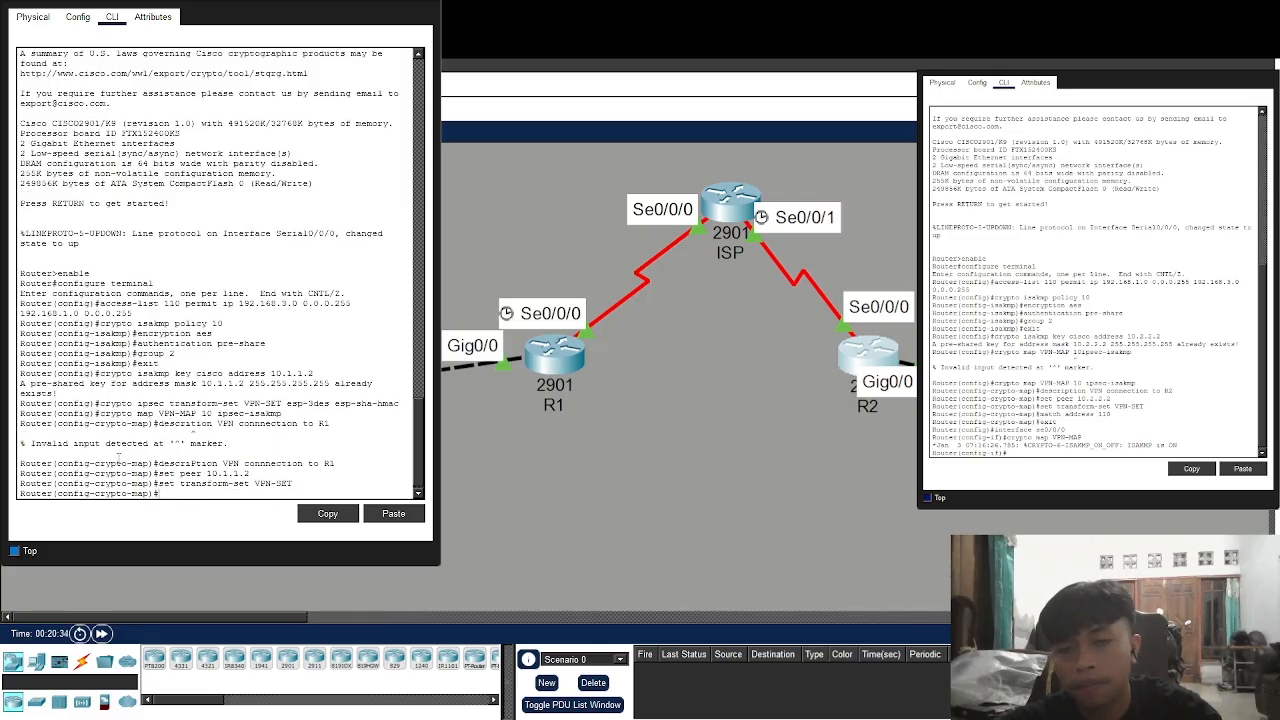
text(match address 100)
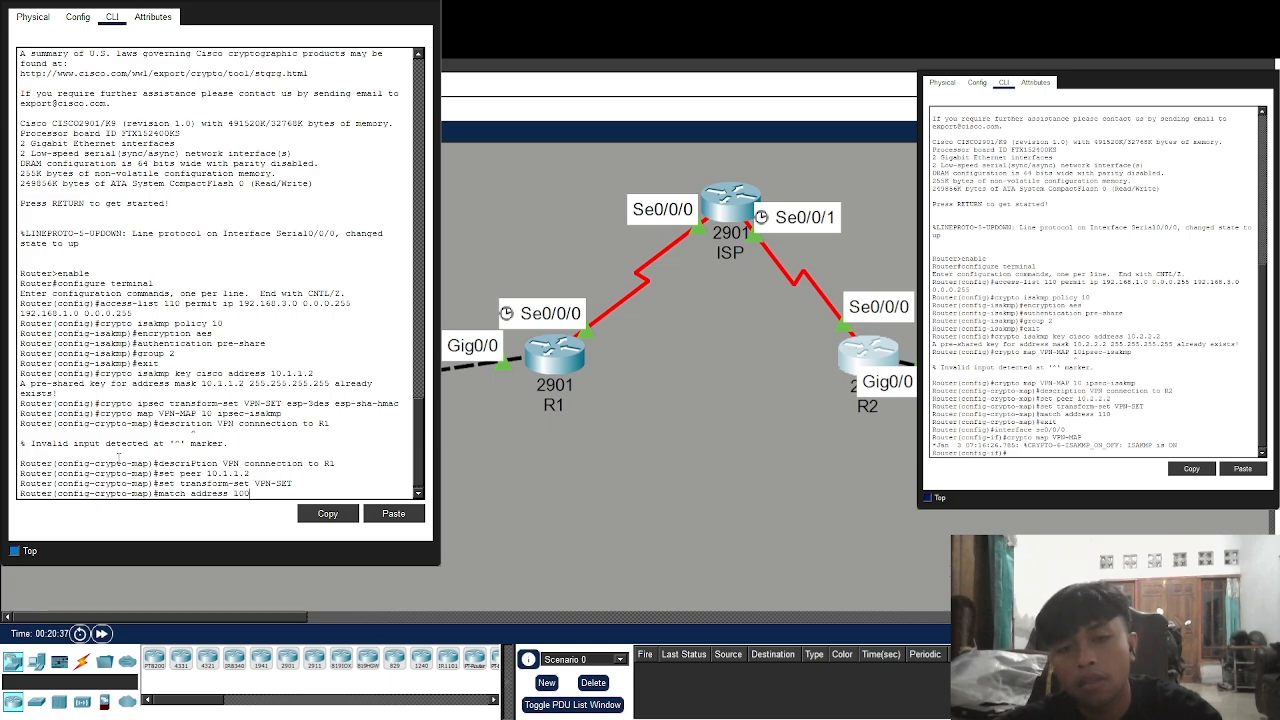
key(BackSpace)
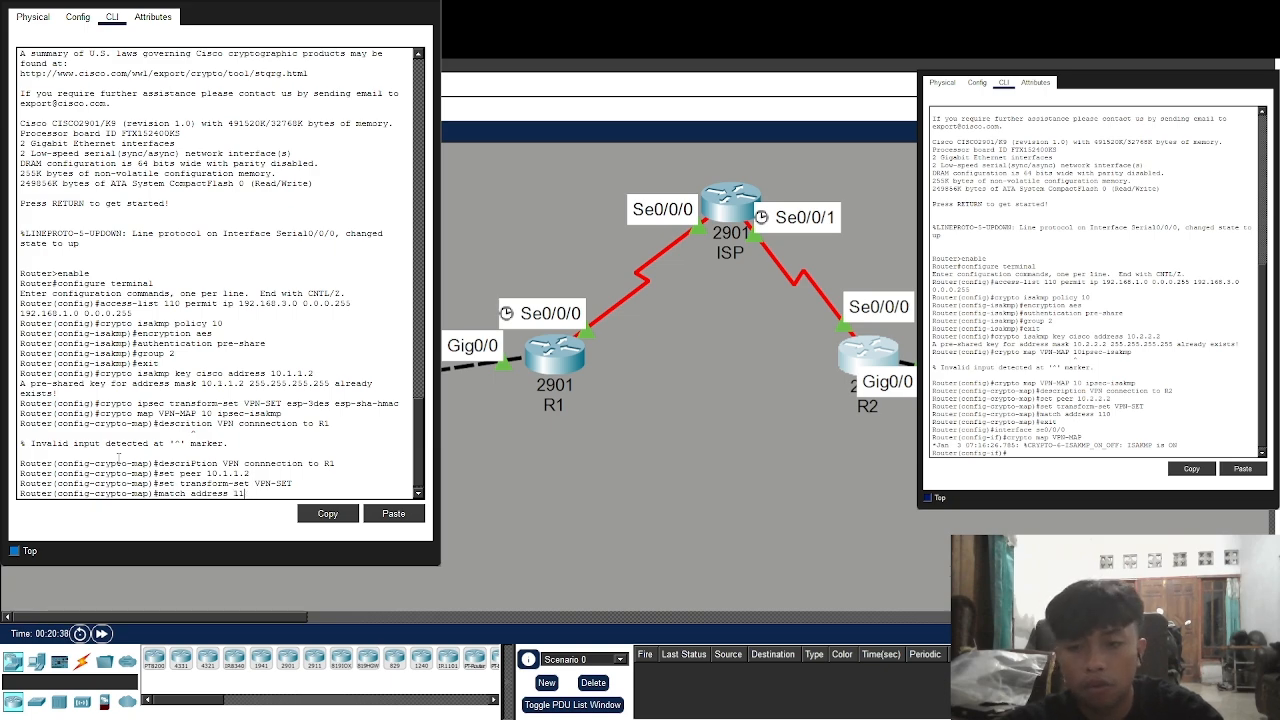
text(0)
key(Return)
text(exit)
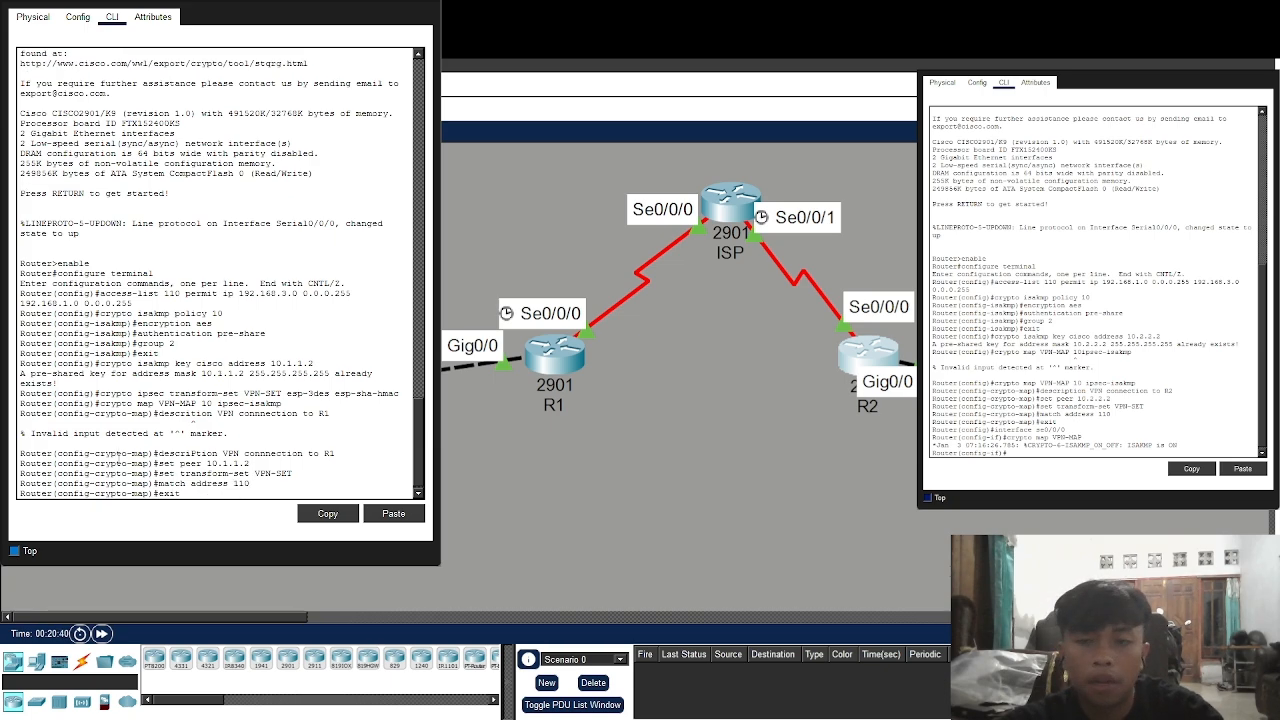
key(Return)
text(ig)#inter)
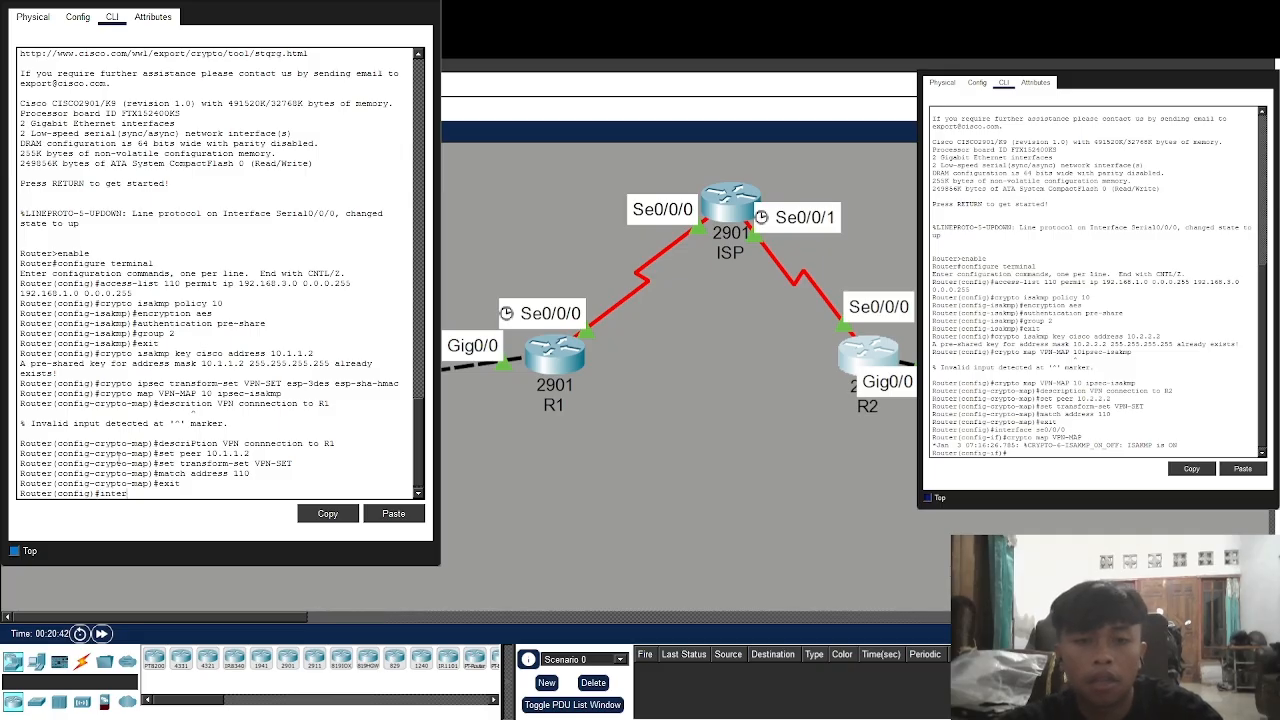
text(face se0/)
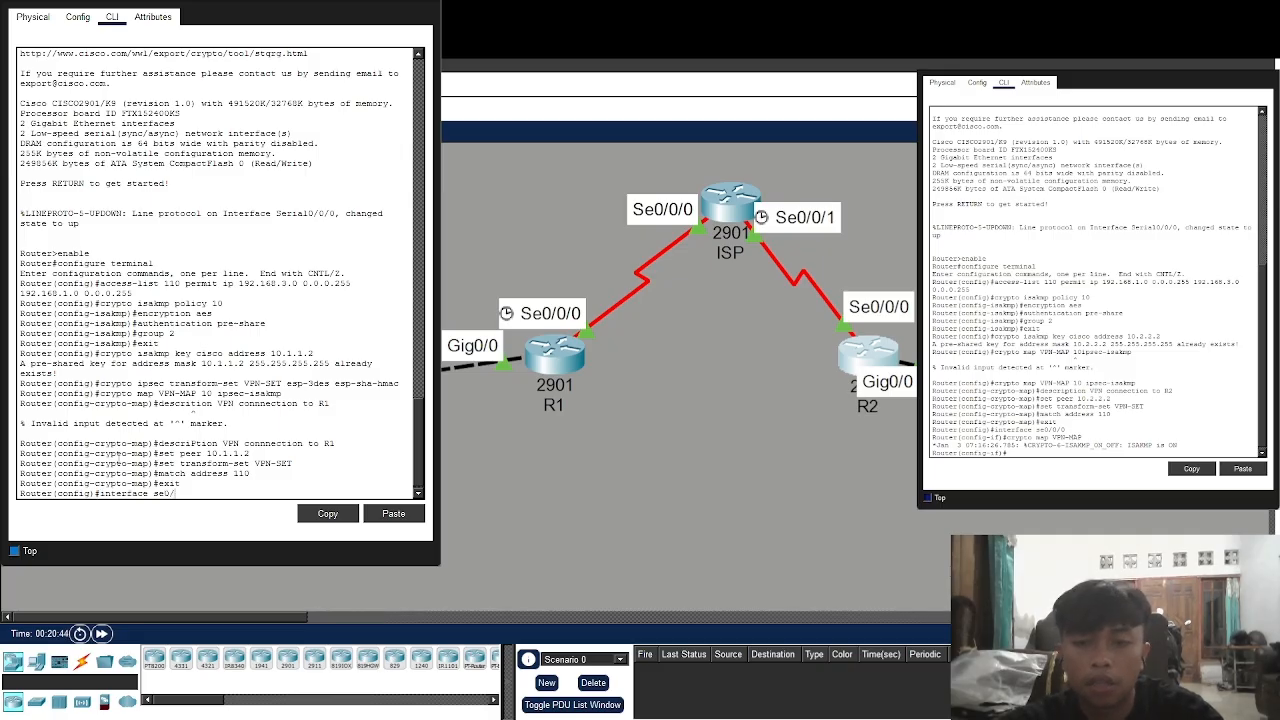
text(0/0)
Apply crypto map VPN-MAP to serial interface Se0/0/0, turning ISAKMP on
key(Return)
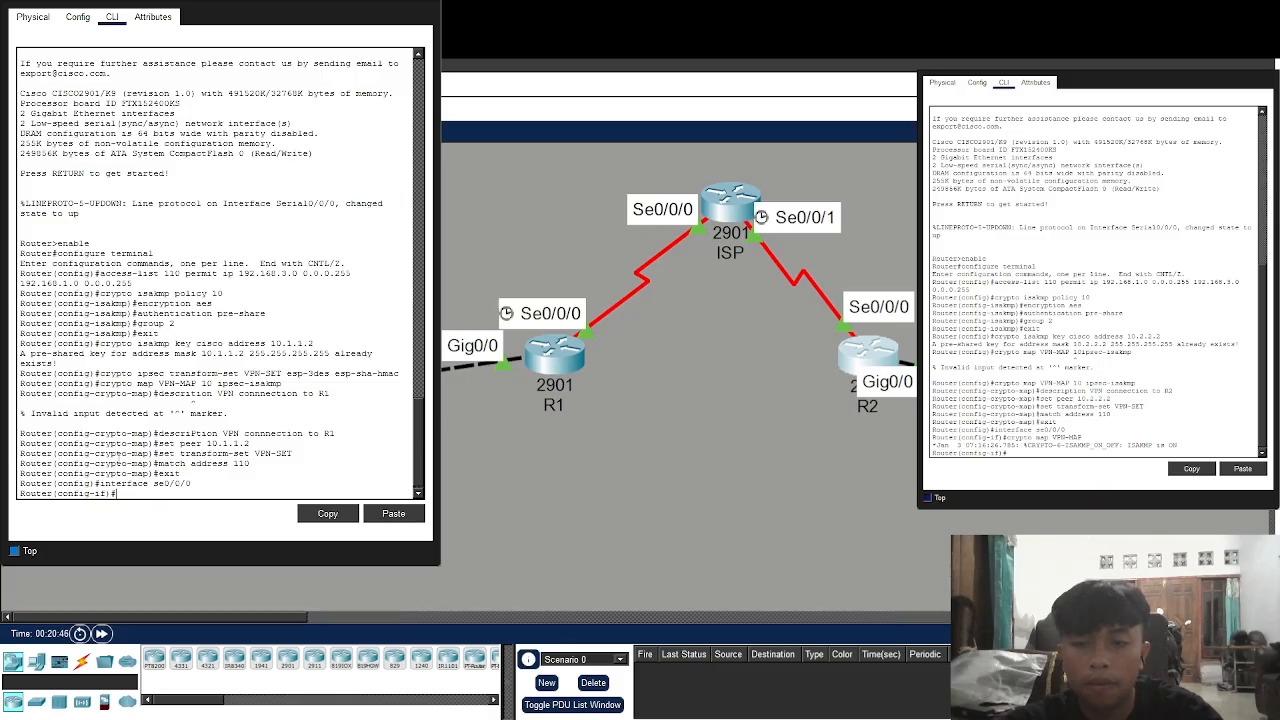
text(crypto)
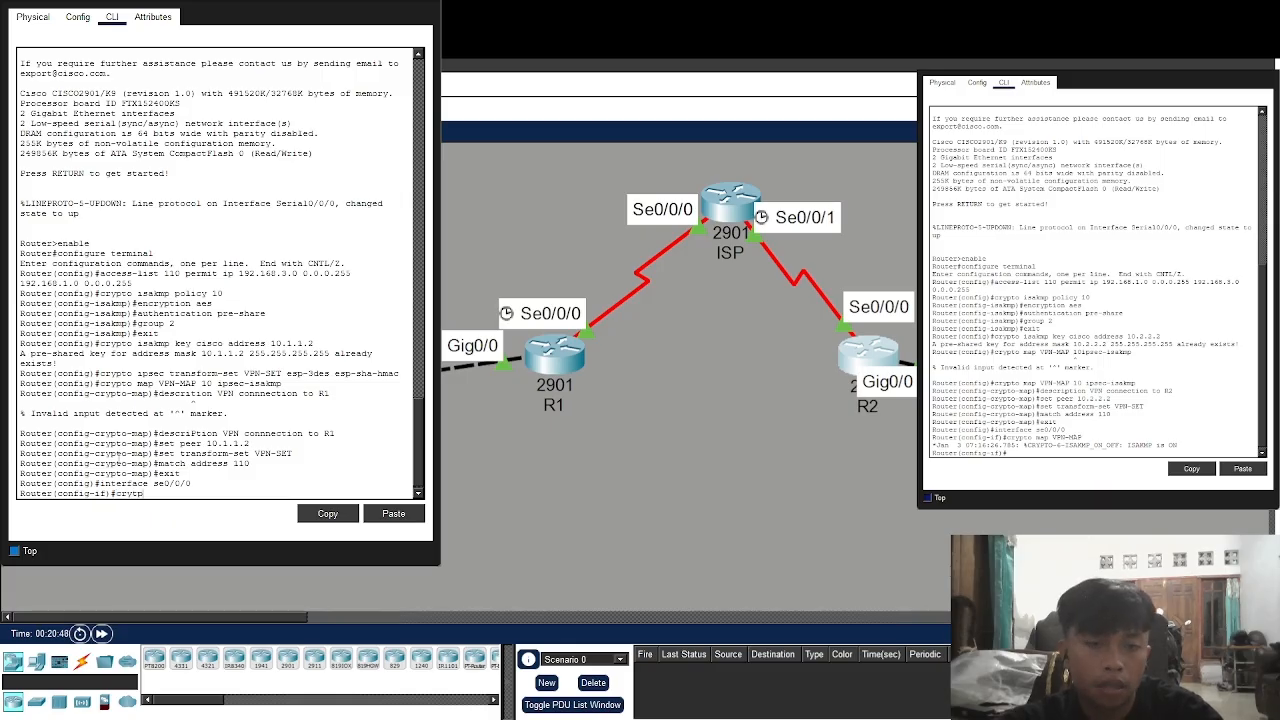
key(BackSpace)
key(BackSpace)
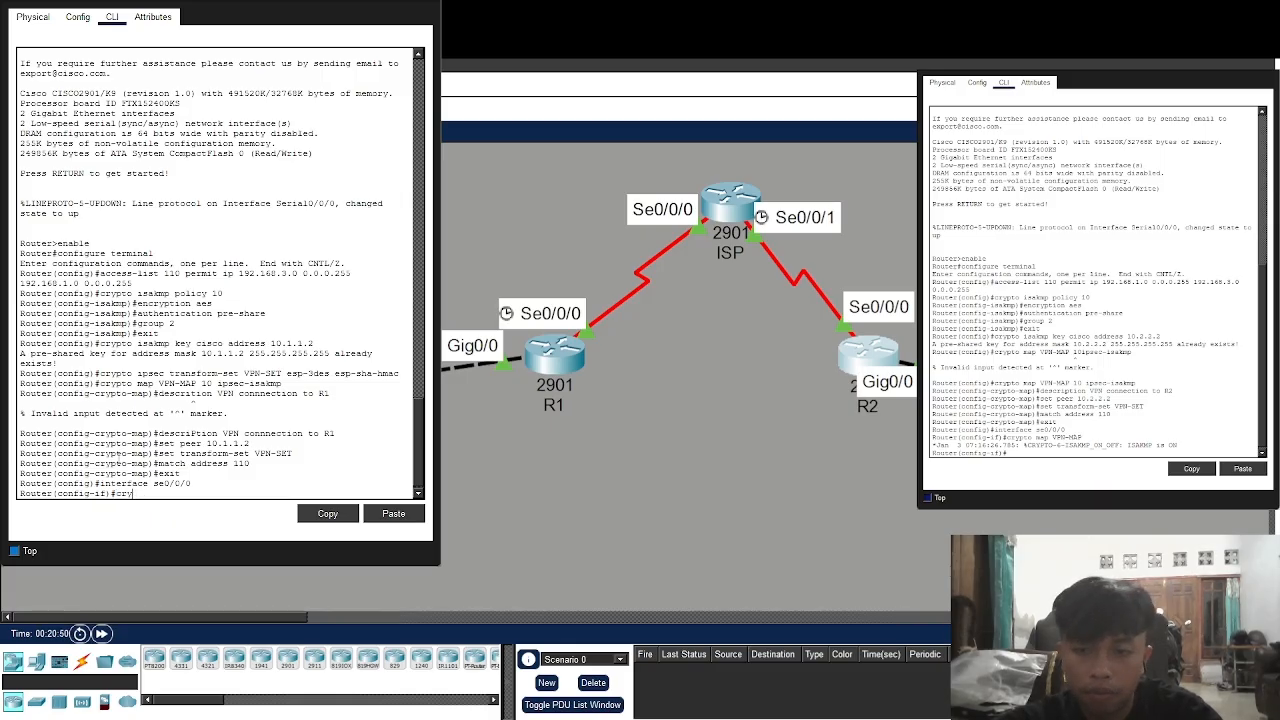
text(pto map)
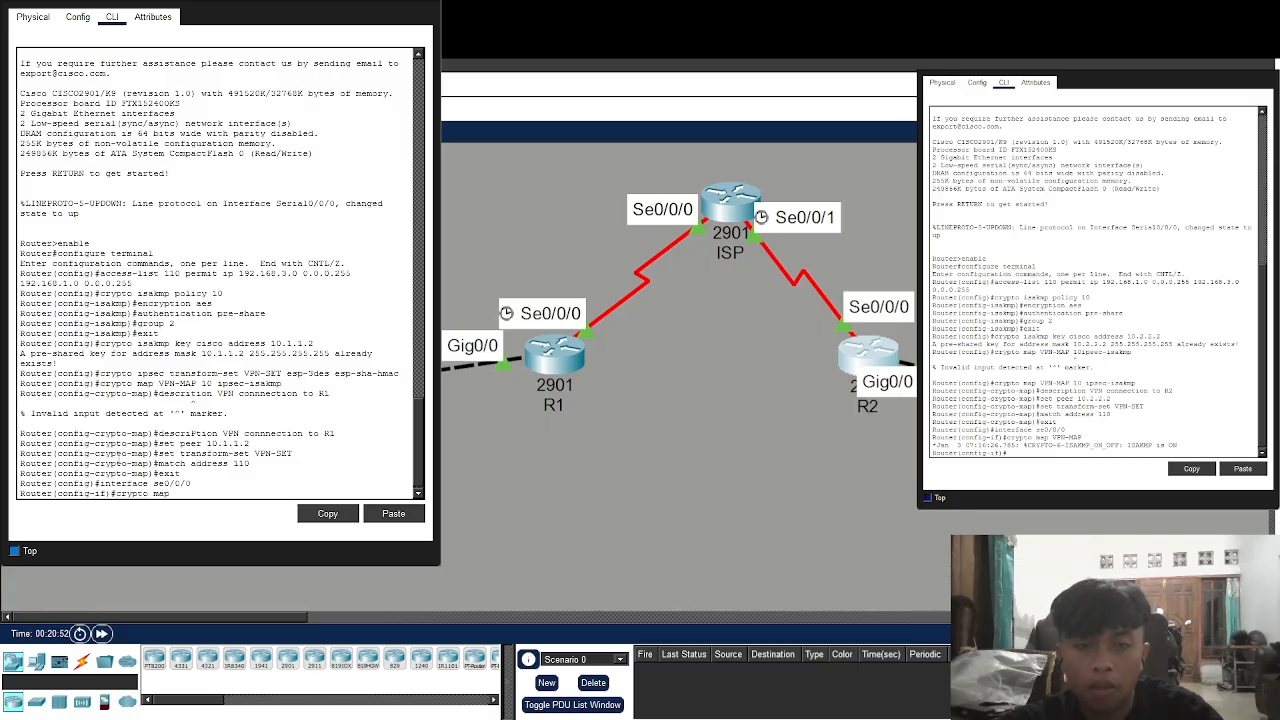
text( VPN-MAP)
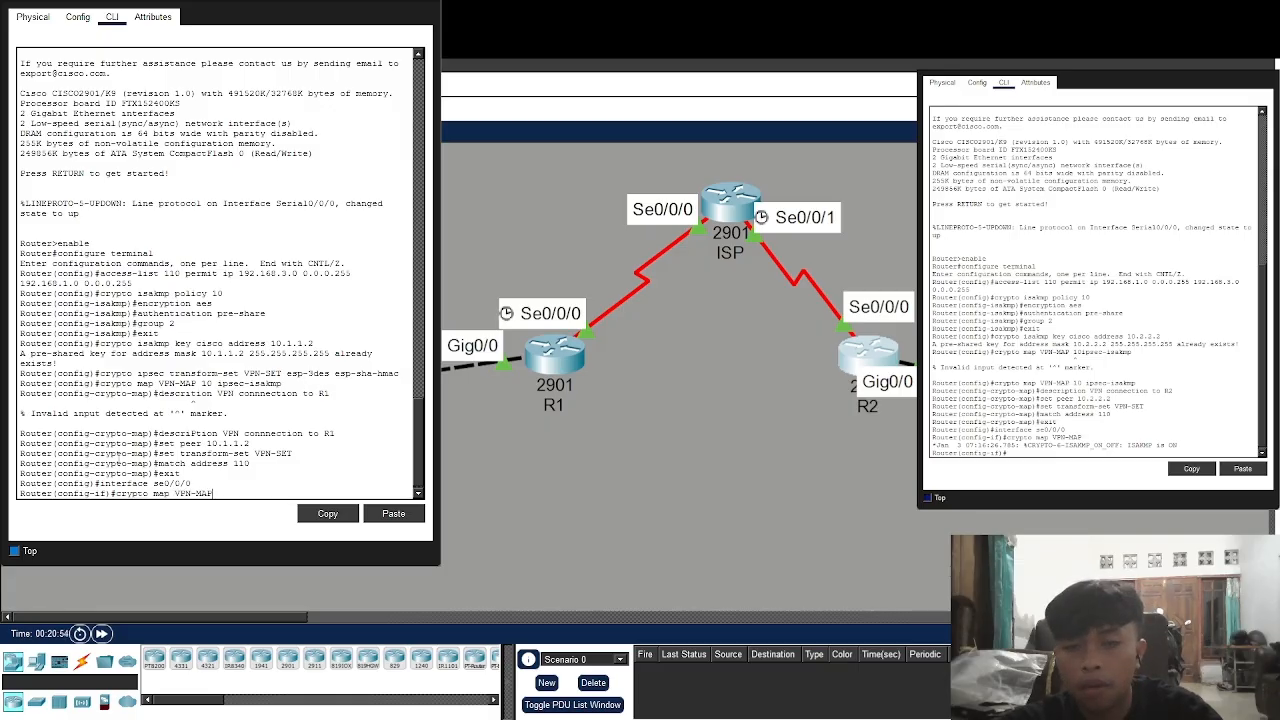
key(Return)
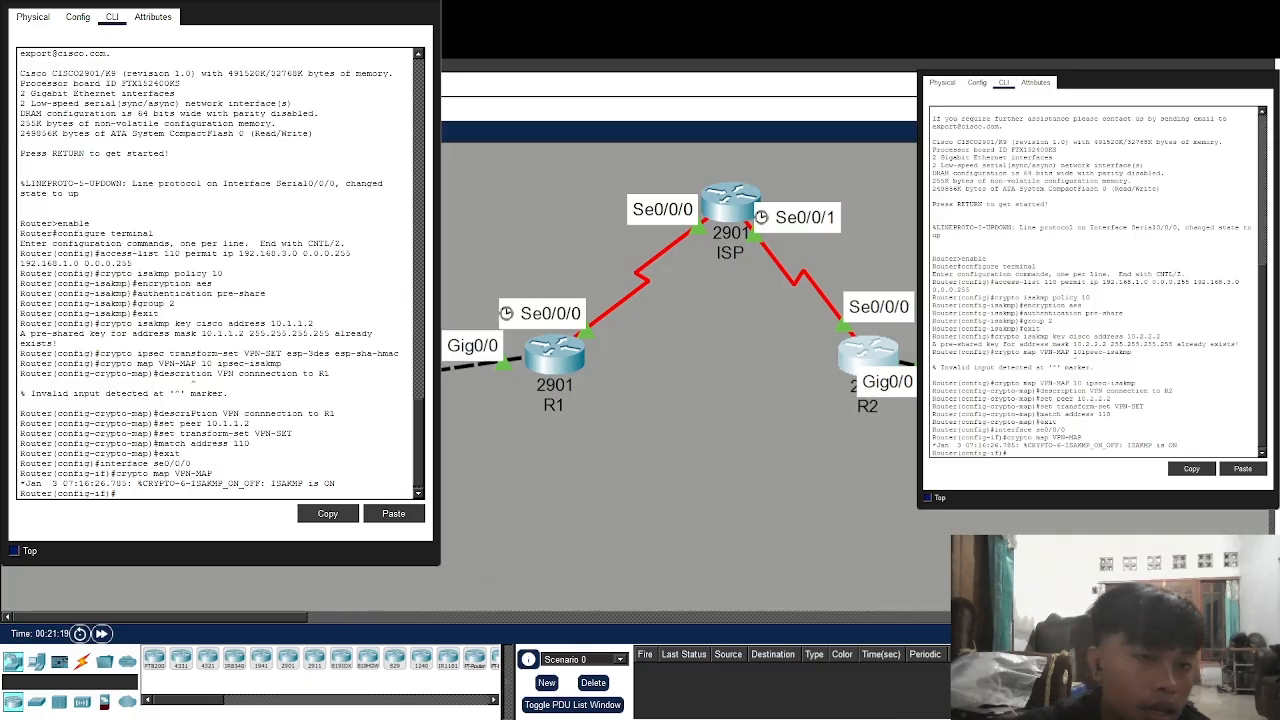
key(alt+Tab)
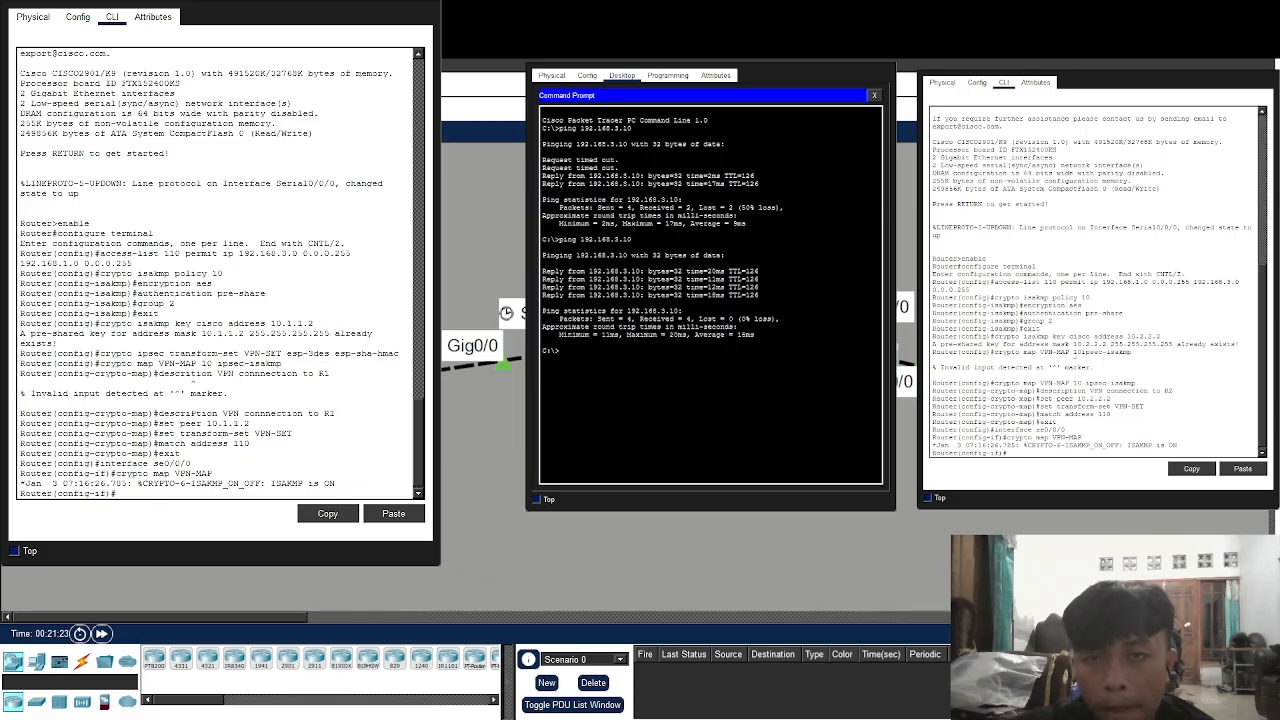
Enlarge the PC's command prompt and run a ping to 192.168.3.10
drag(527, 511, 452, 601)
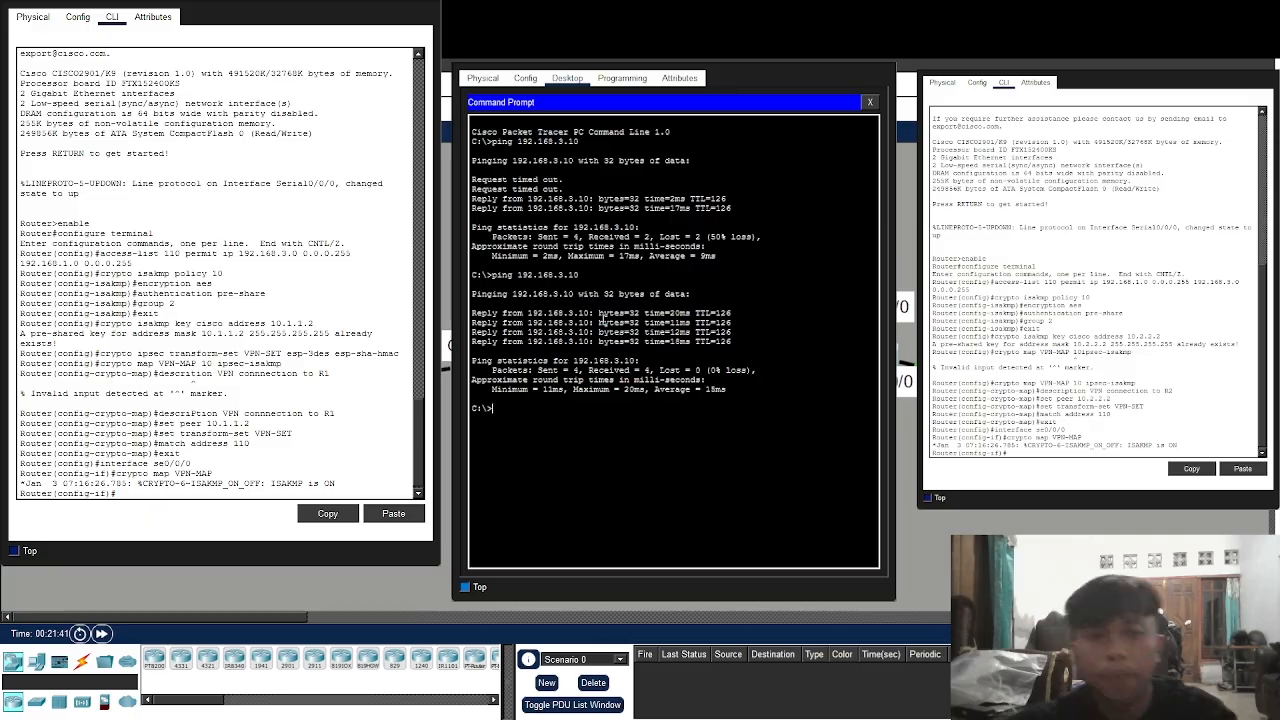
text(piNG)
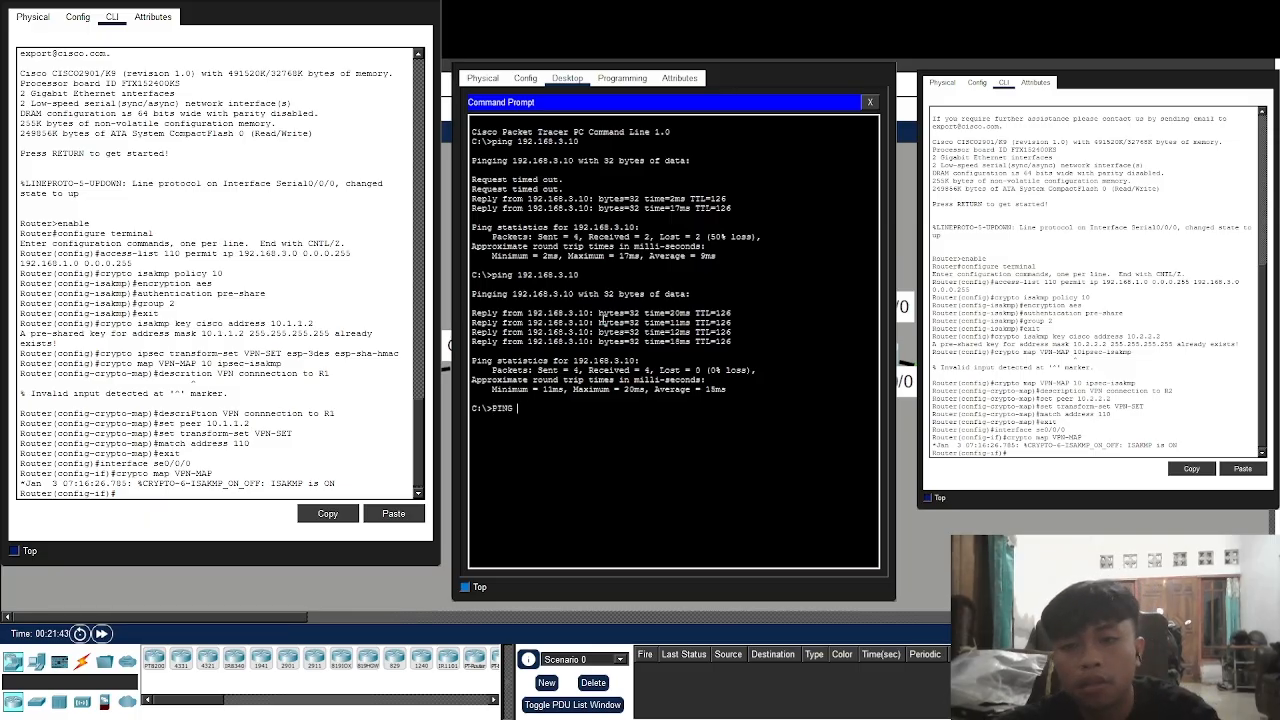
key(BackSpace)
key(BackSpace)
key(BackSpace)
key(BackSpace)
key(BackSpace)
text(ping 1)
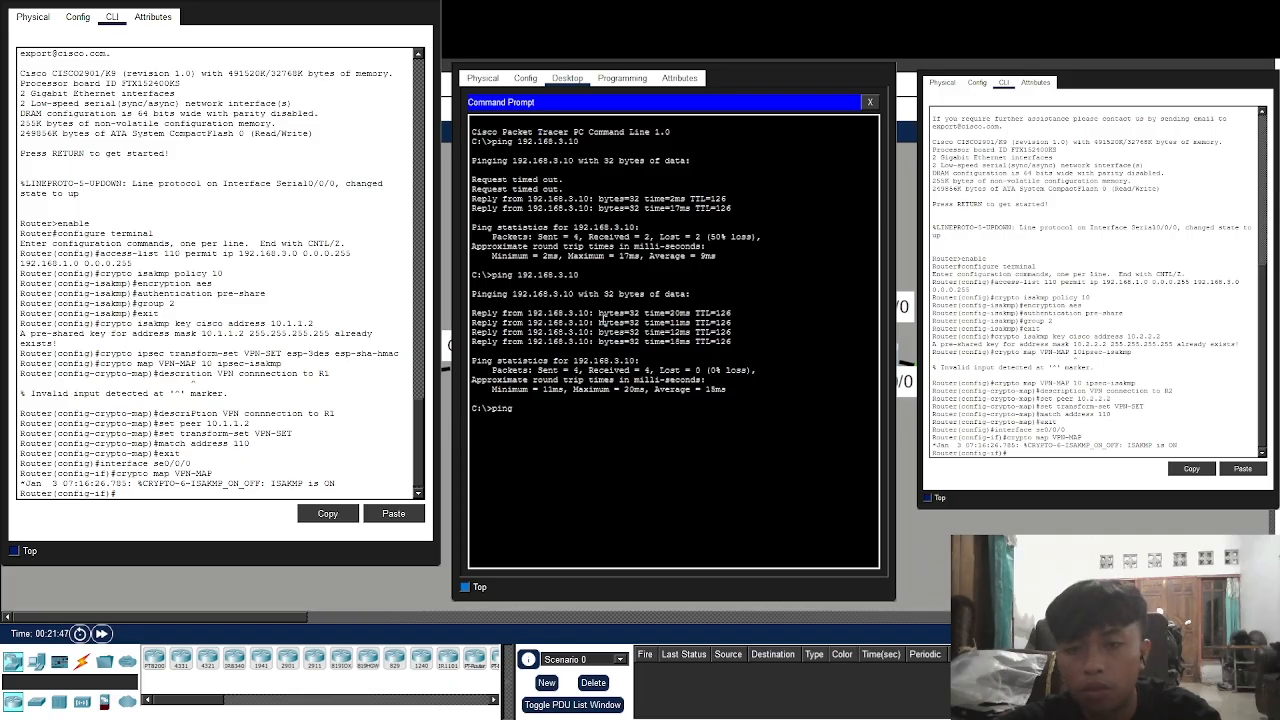
text(192.168.3)
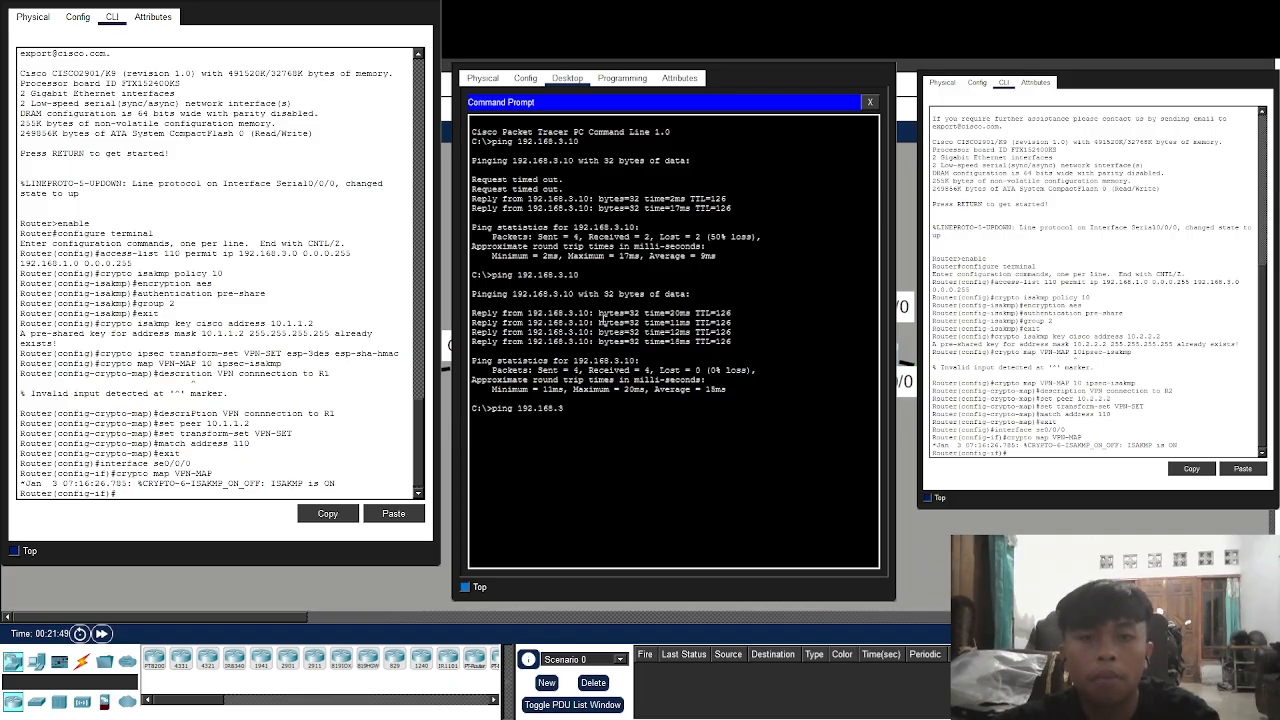
text(.10)
key(Return)
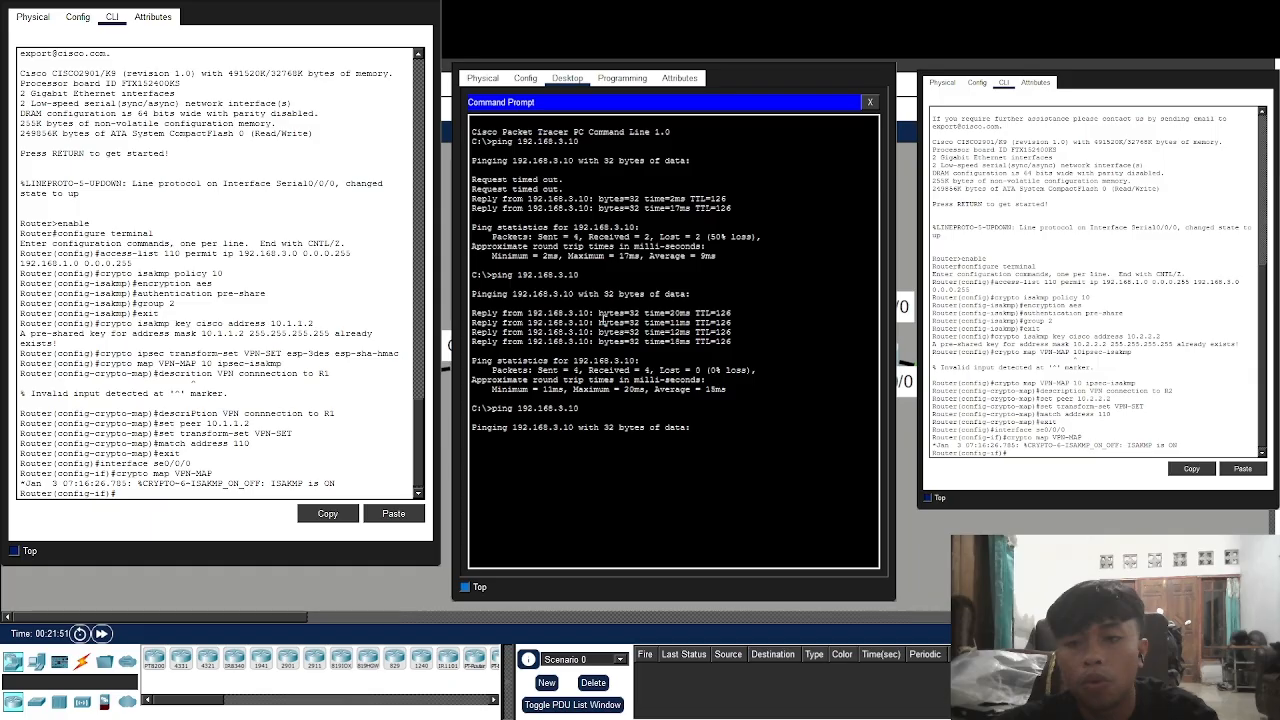
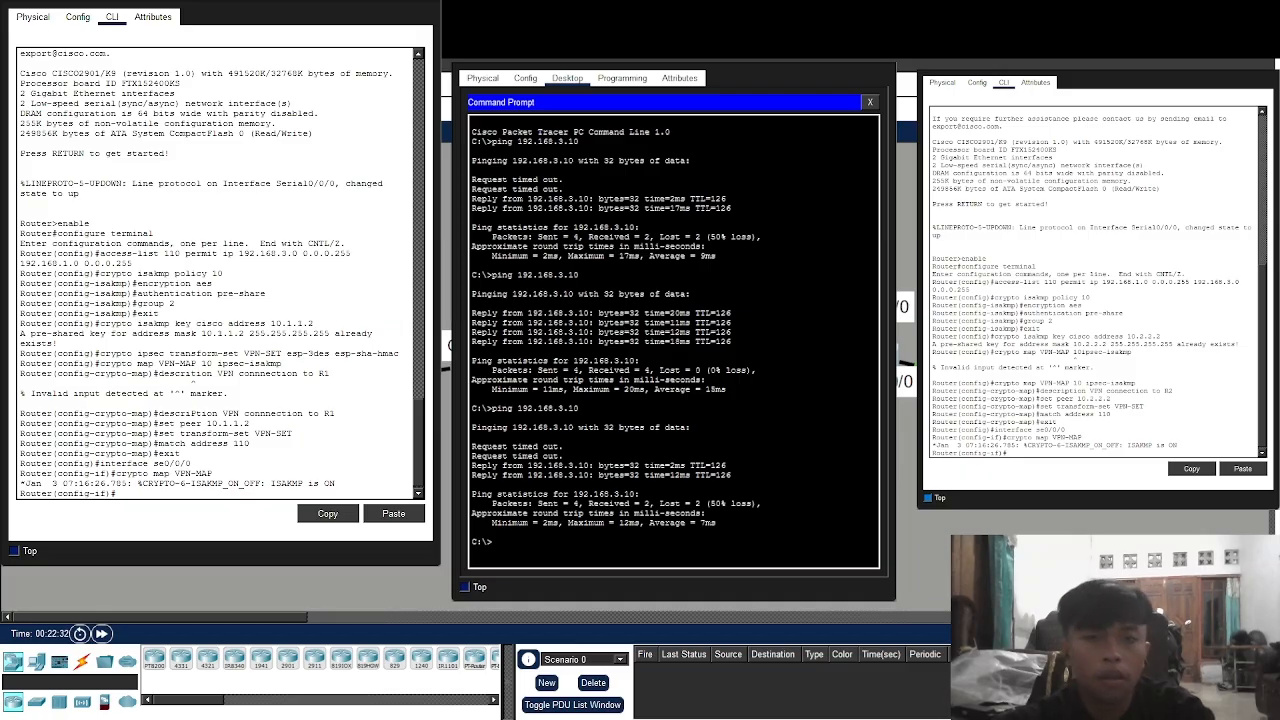
Try 'show crypto ipsec sa' in config mode, then exit back to privileged EXEC
text(show cry)
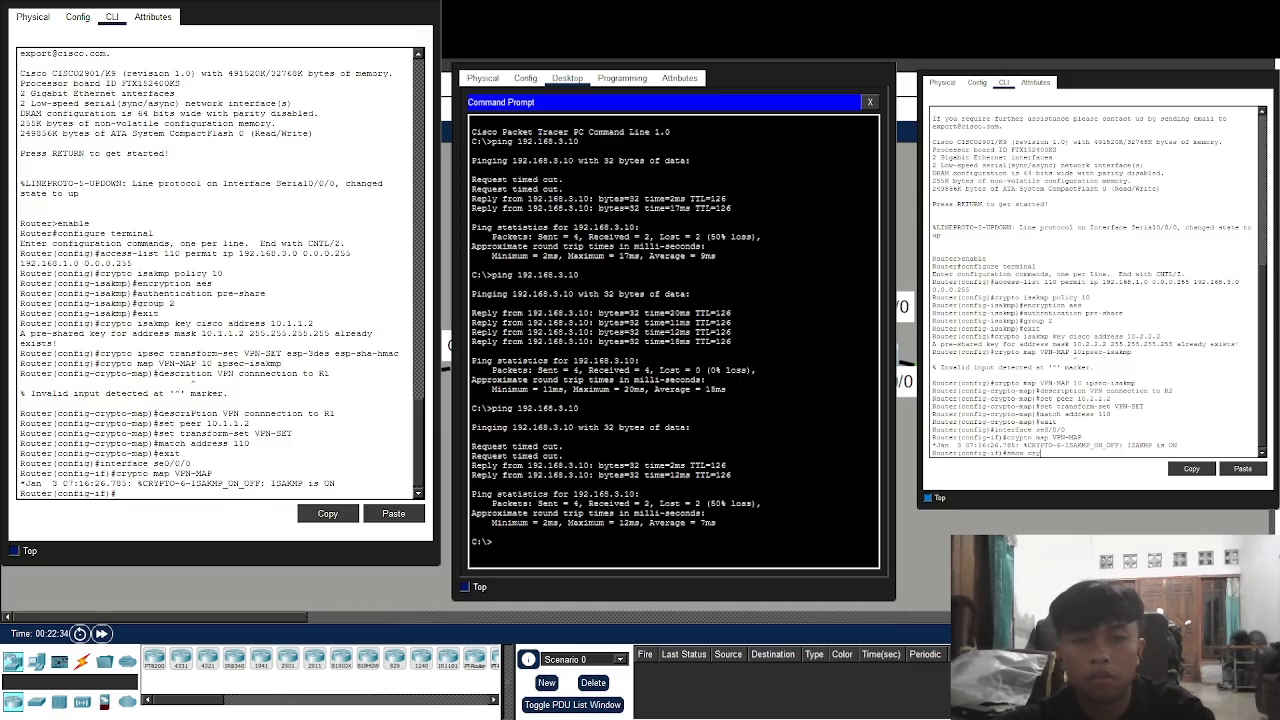
text(pto ipsec s)
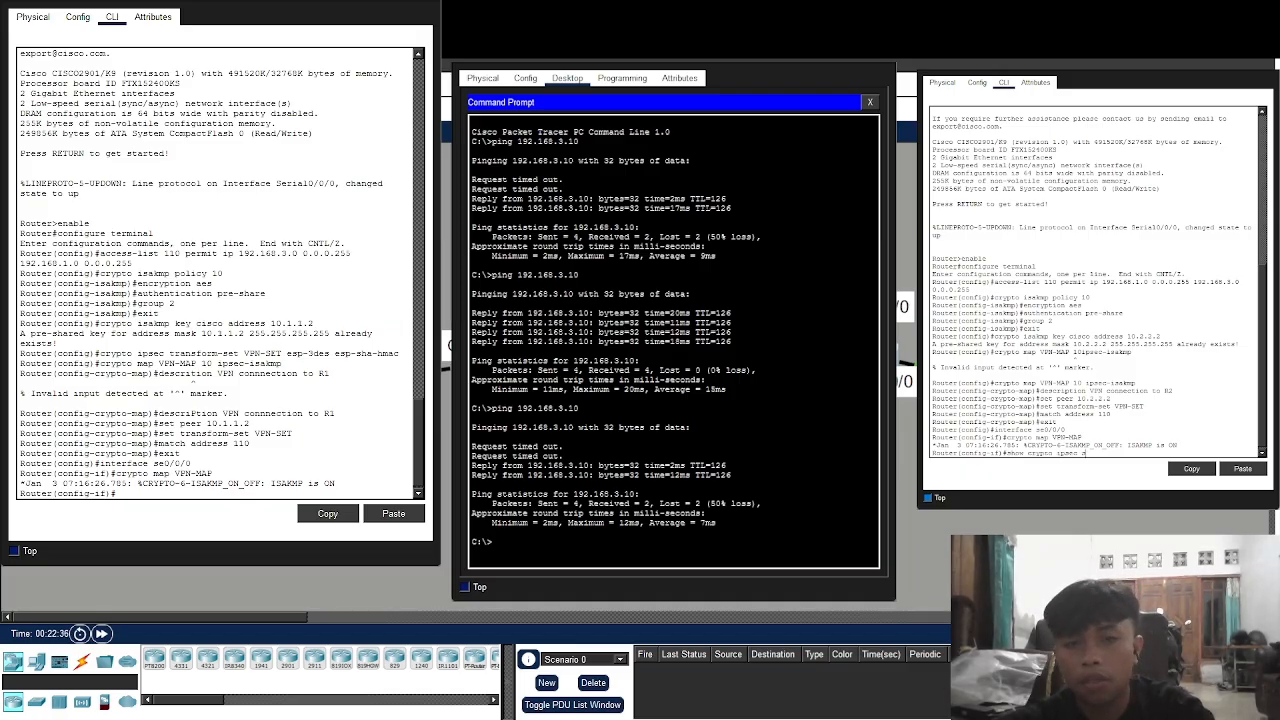
text(a)
key(Return)
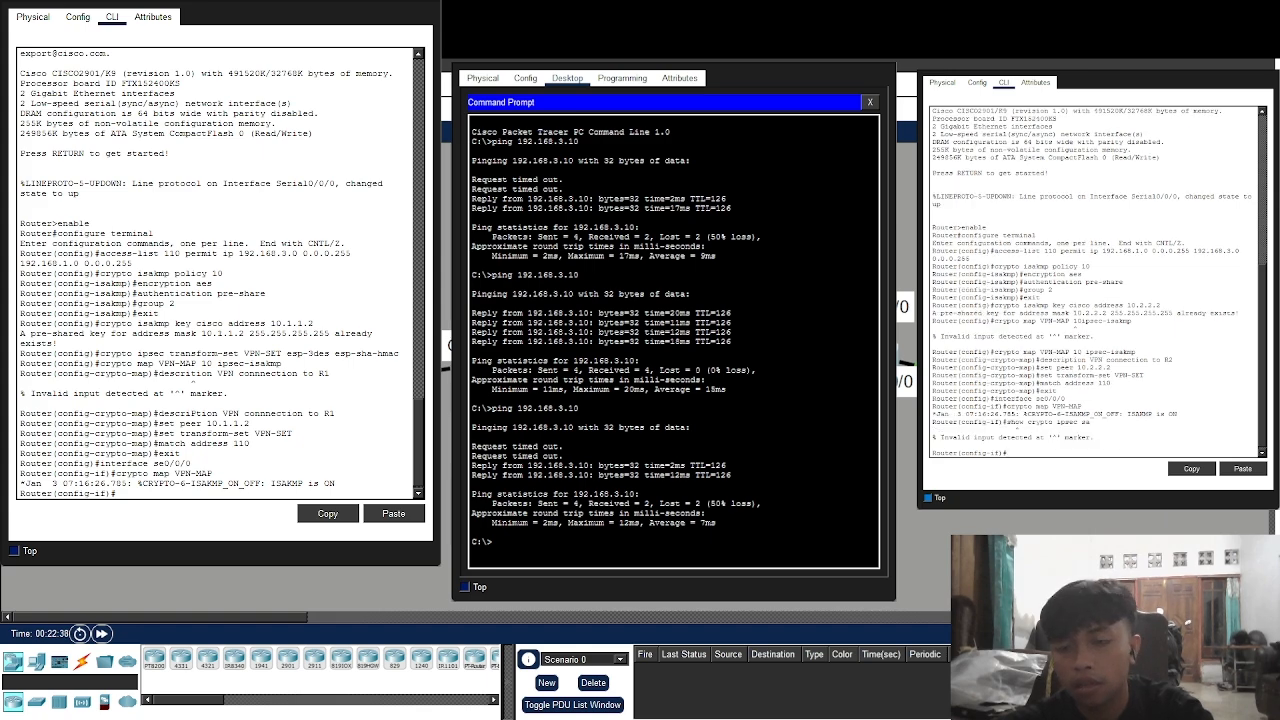
text(sh)
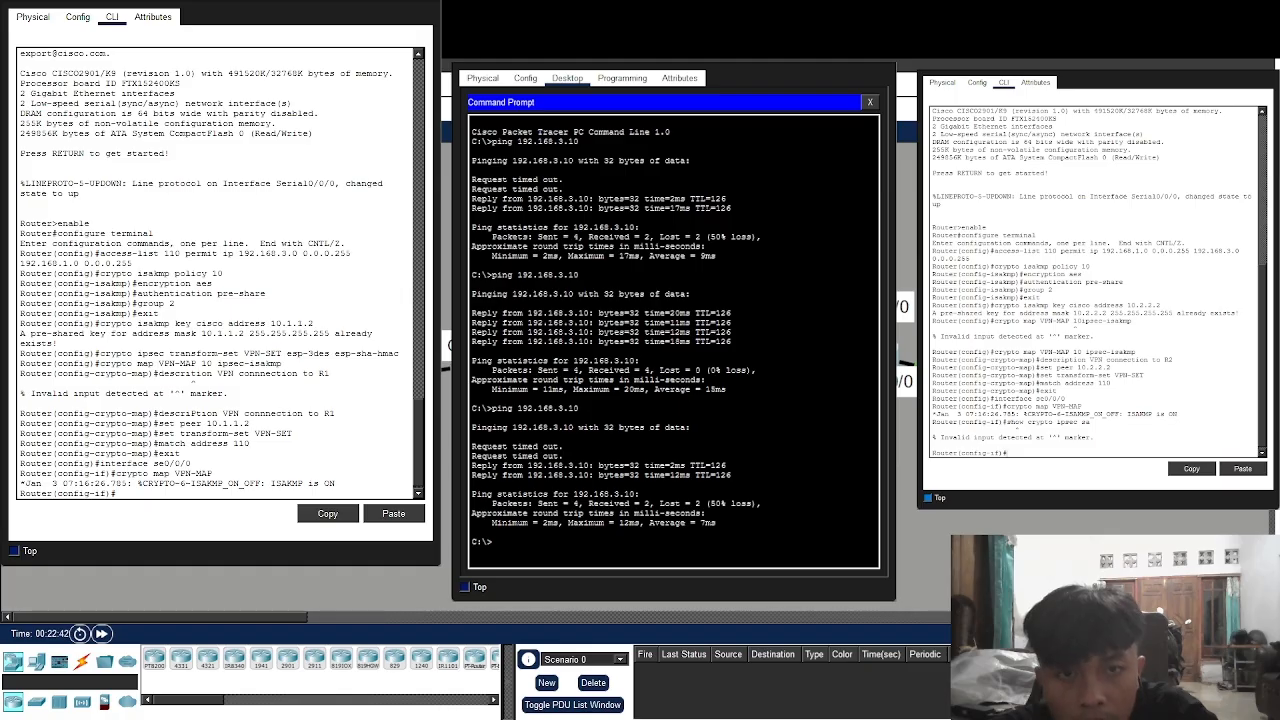
text(xit)
key(Return)
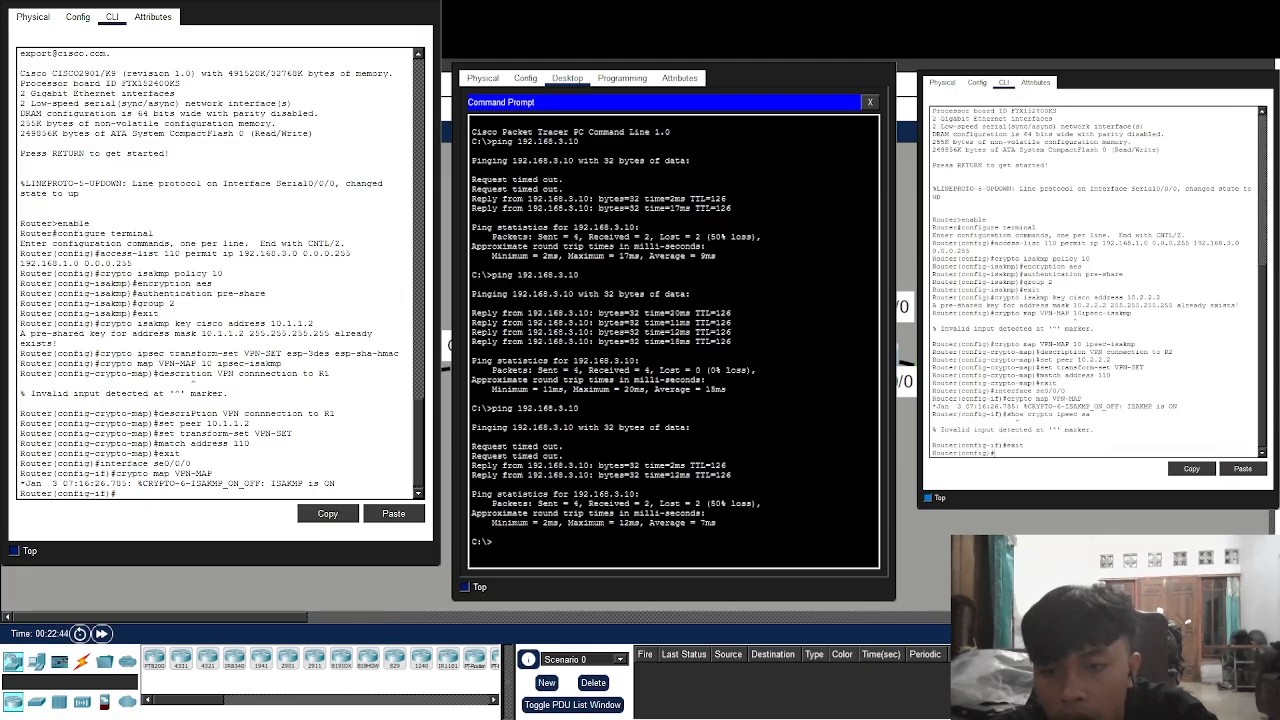
key(Up)
key(Up)
key(Return)
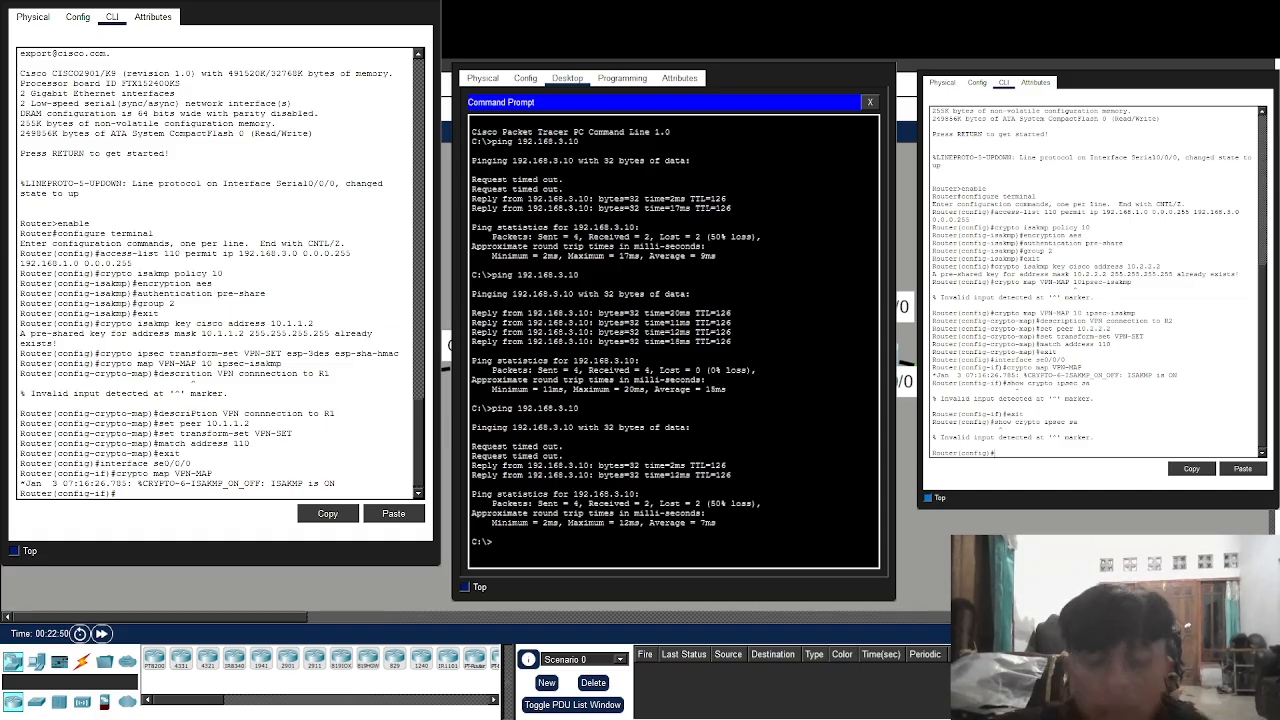
text(exit)
key(Return)
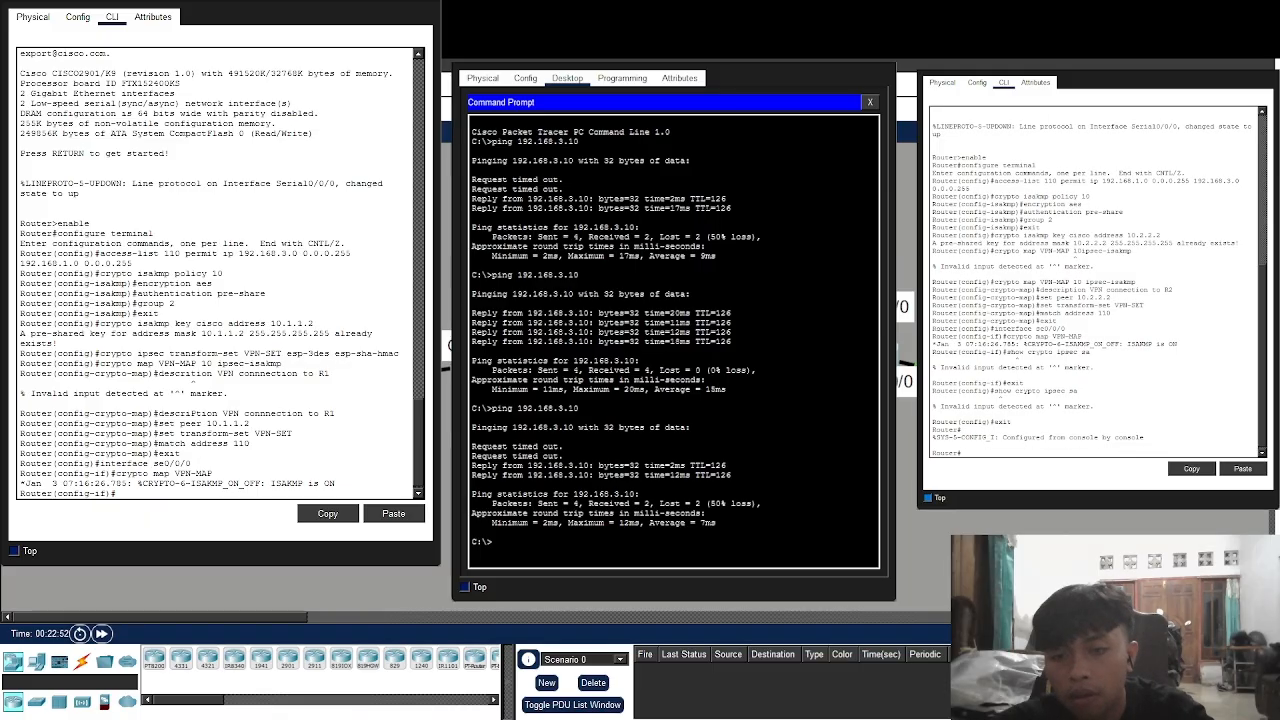
Display the IPsec security associations for peer 10.2.2.2 at the Router# prompt
text(enable)
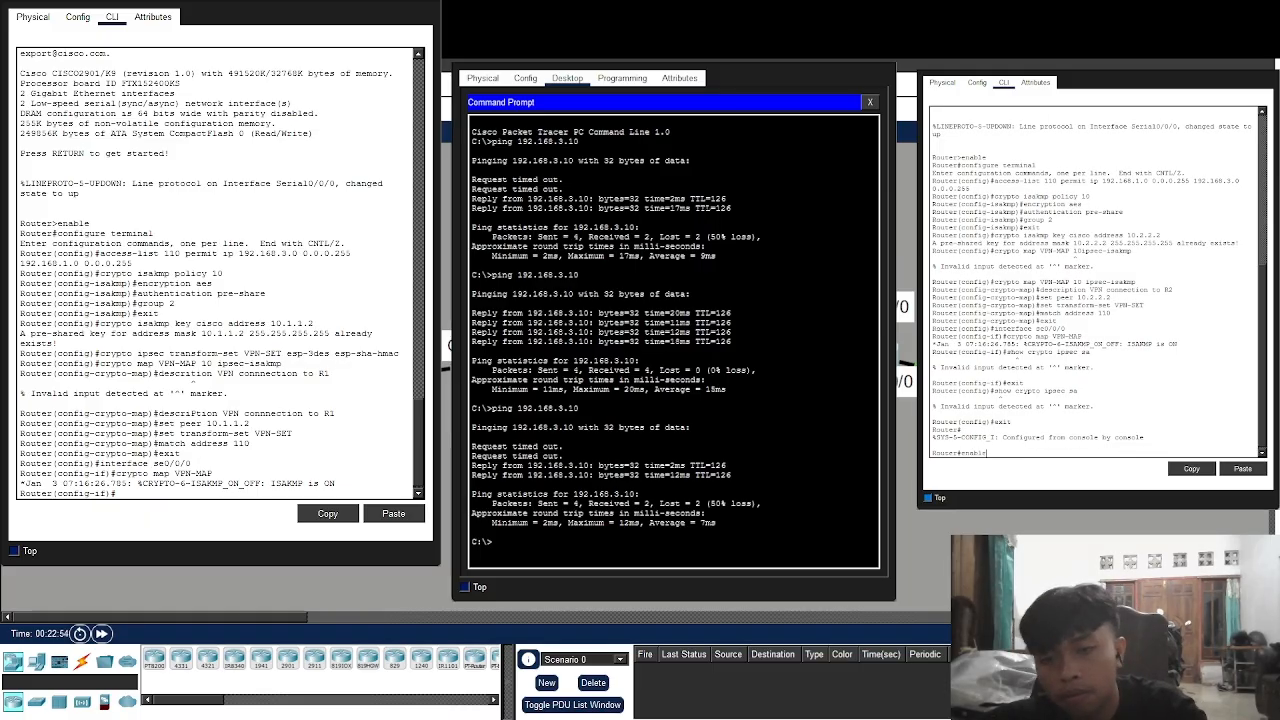
key(Down)
key(Down)
key(Up)
key(Up)
key(Down)
key(Down)
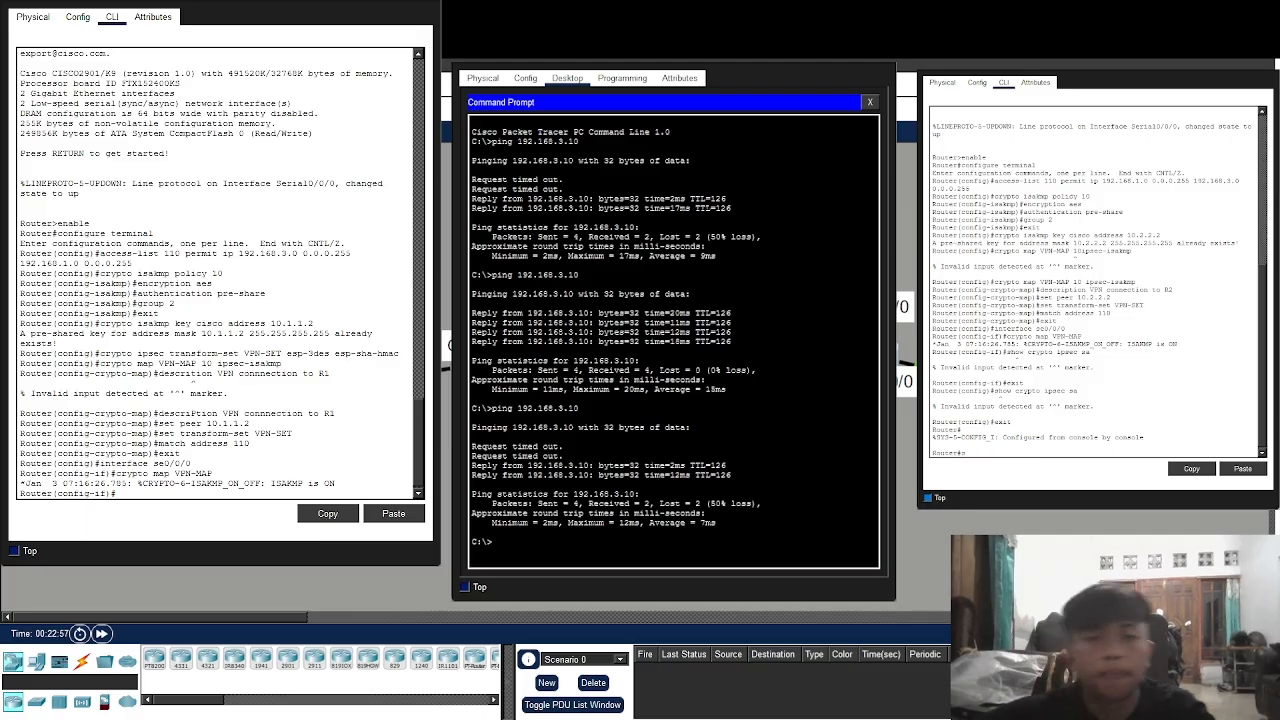
text(show s)
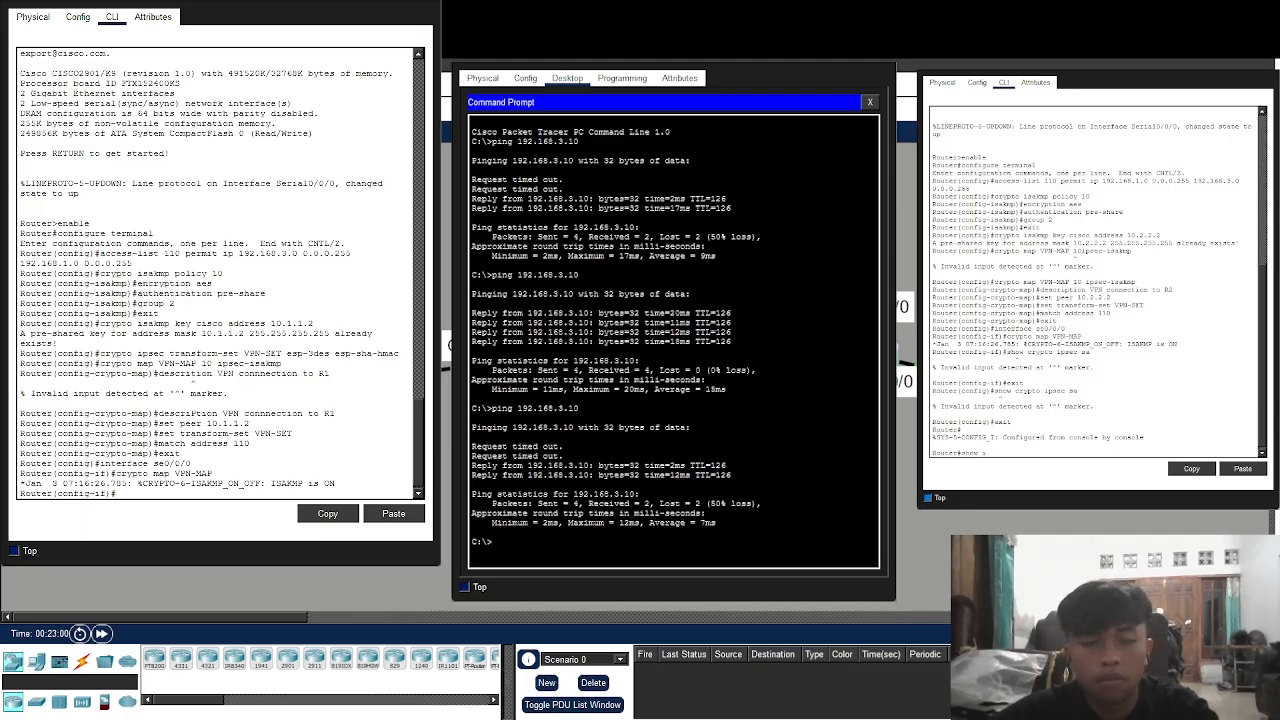
text(p)
key(BackSpace)
key(BackSpace)
text(cry)
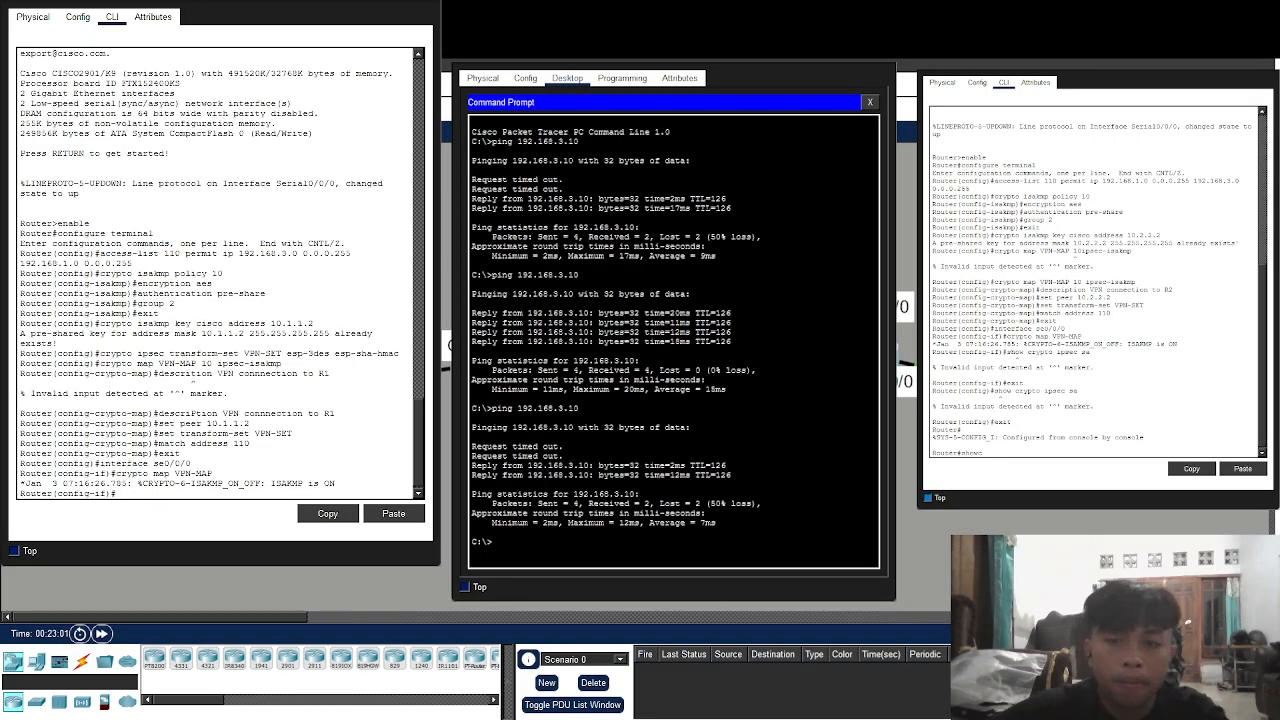
text(pto s)
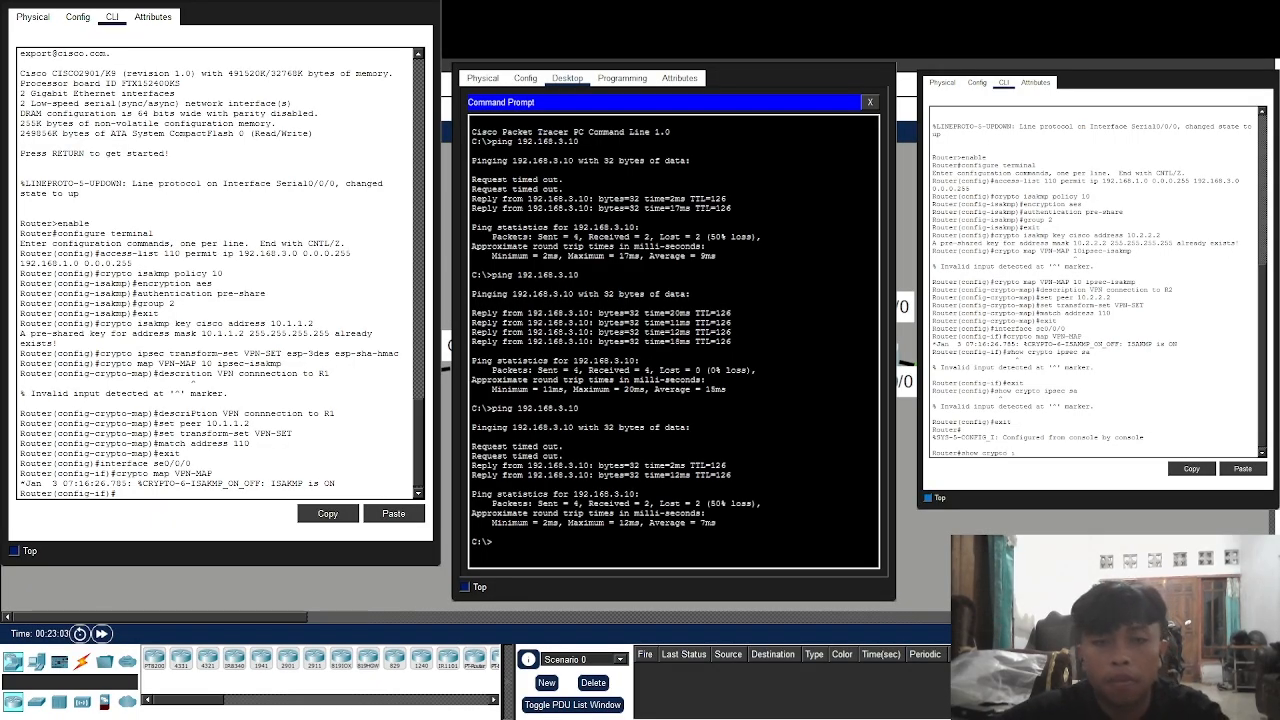
text(psec)
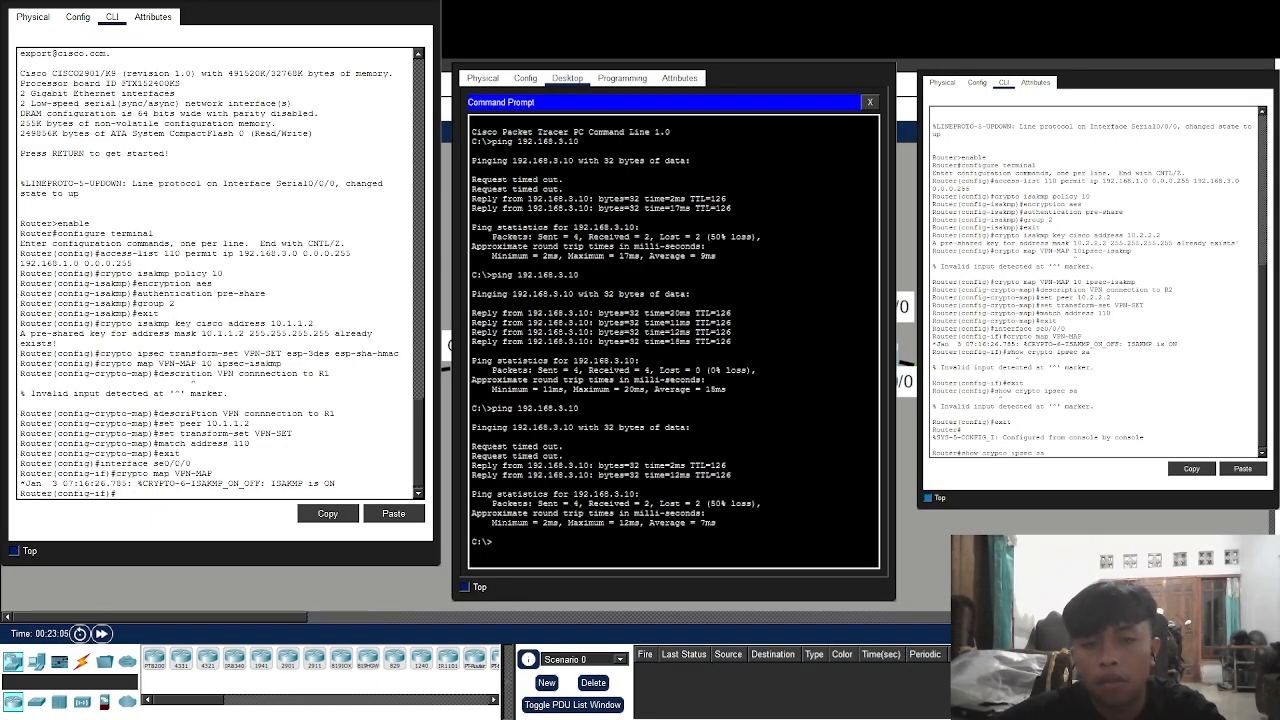
text( sa)
key(Return)
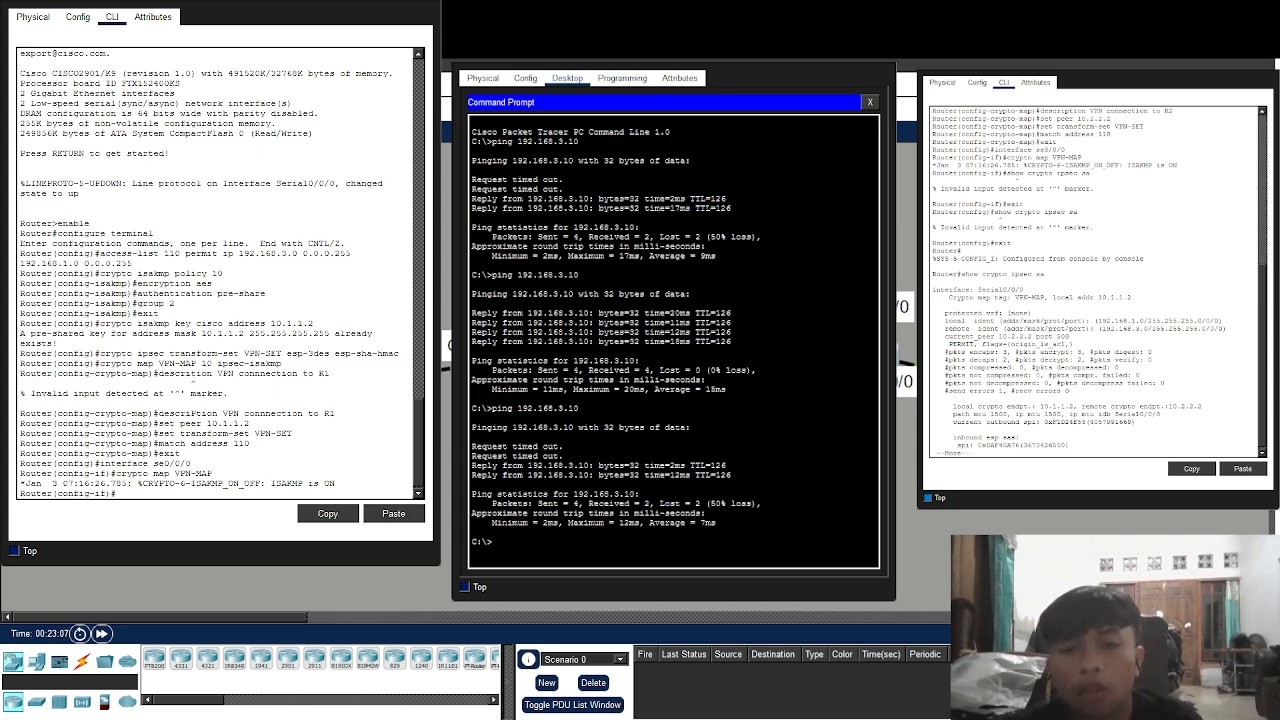